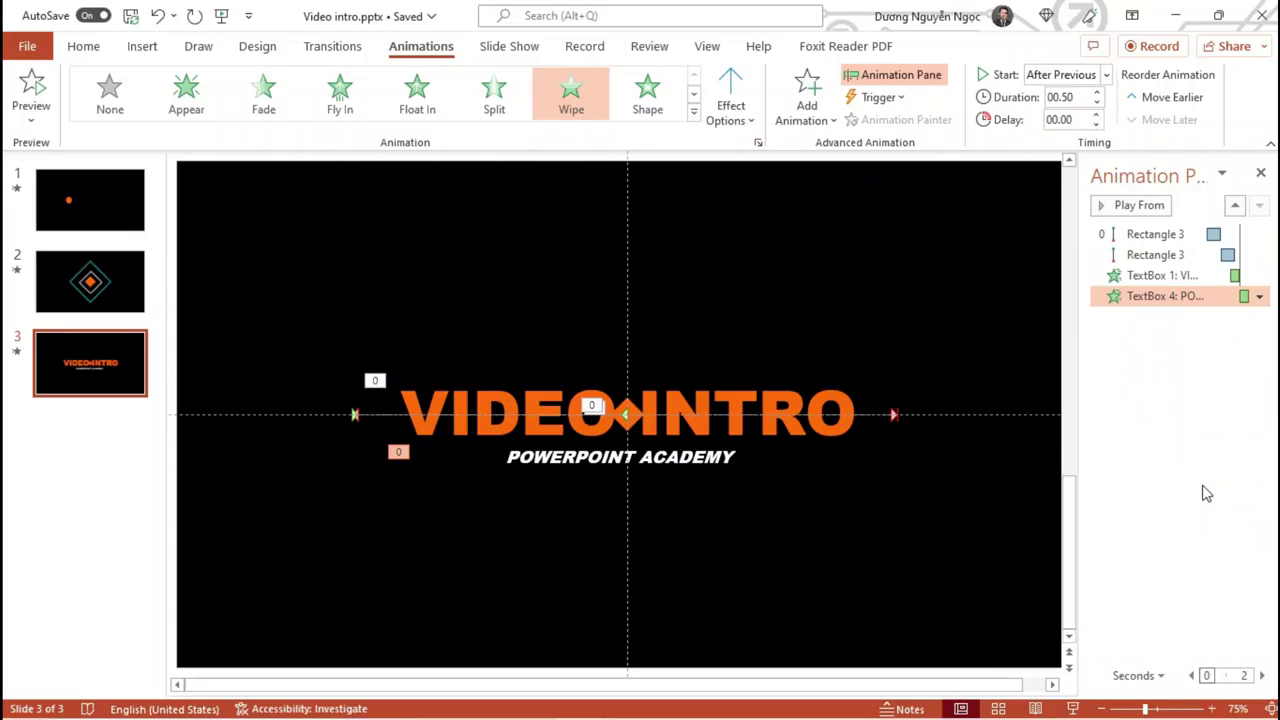
# - Review slides 1 and 2, close the Animation Pane, and go back to slide 3, VIDEO INTRO
pyautogui.click(75, 212)
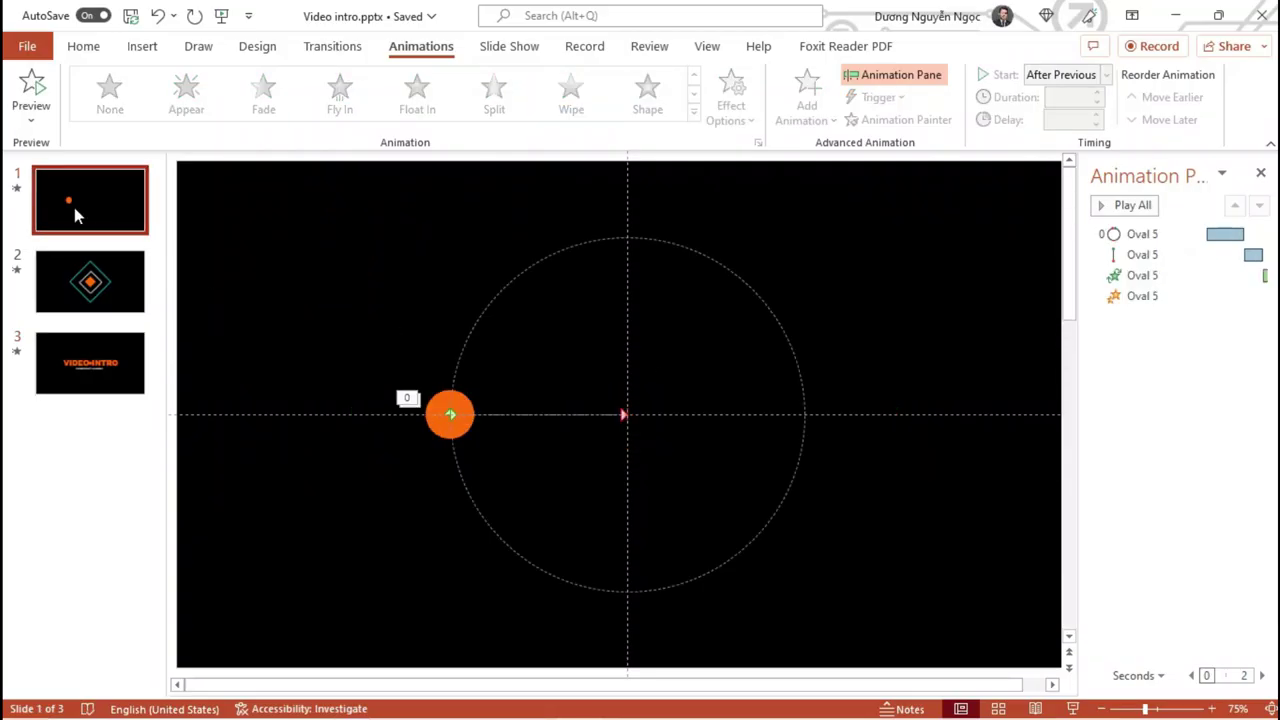
pyautogui.click(1260, 173)
pyautogui.click(147, 310)
pyautogui.click(135, 418)
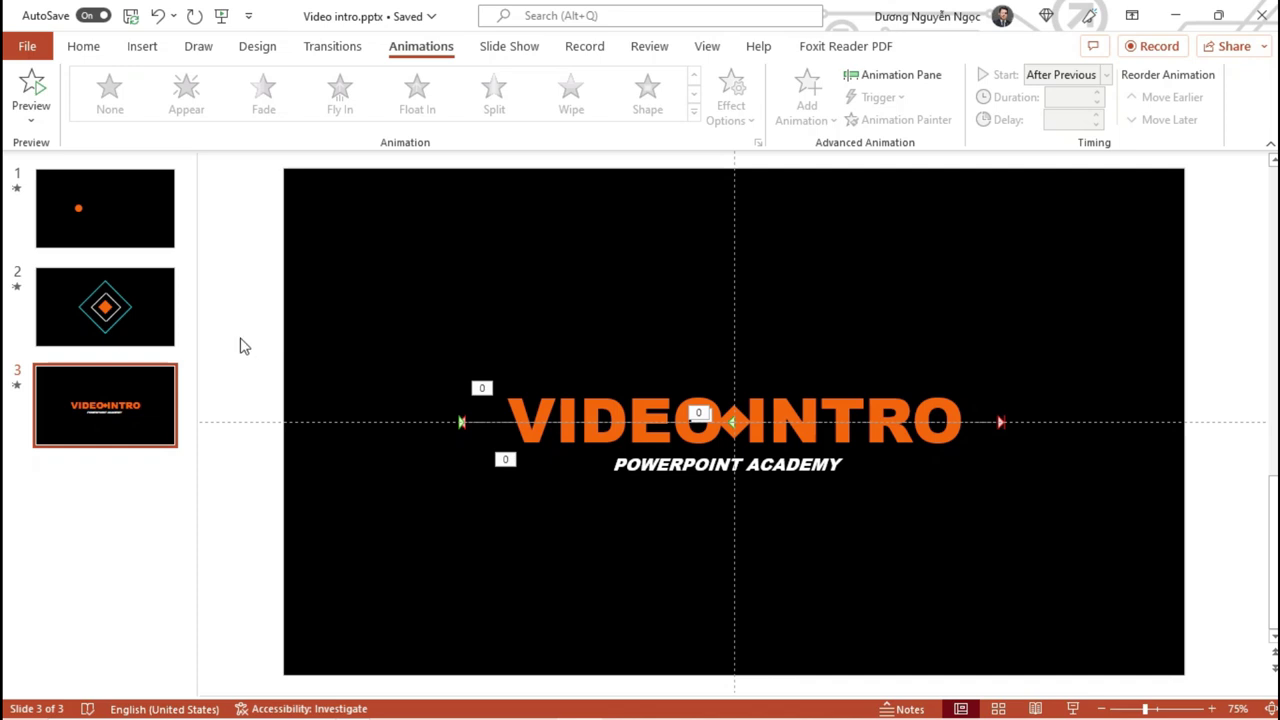
# - Add a new slide with the Blank layout after slide 3
pyautogui.click(85, 48)
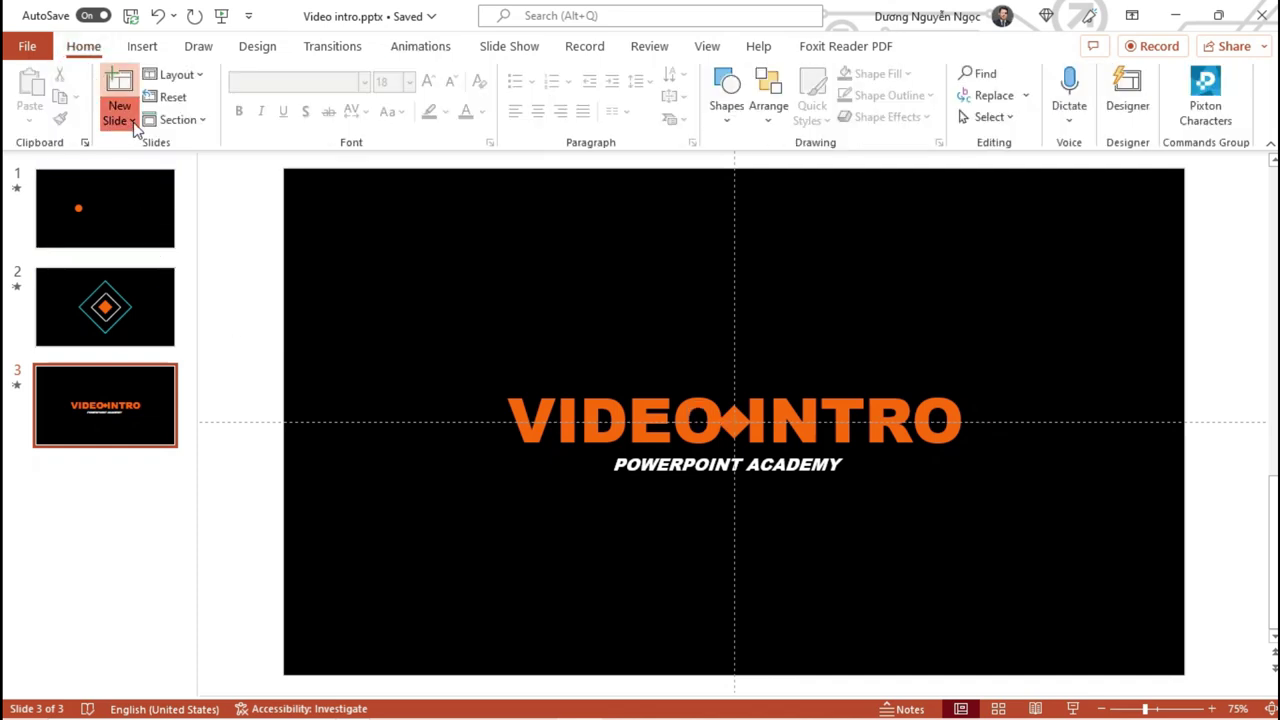
pyautogui.click(119, 118)
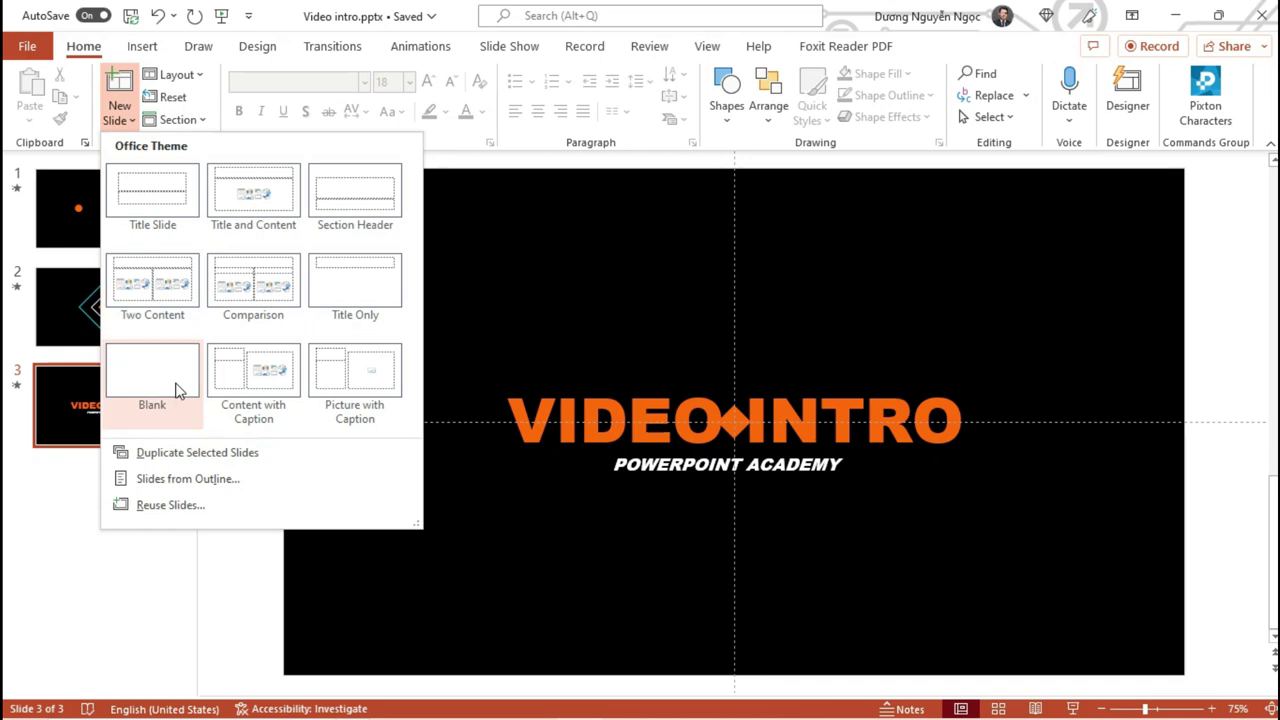
pyautogui.click(176, 390)
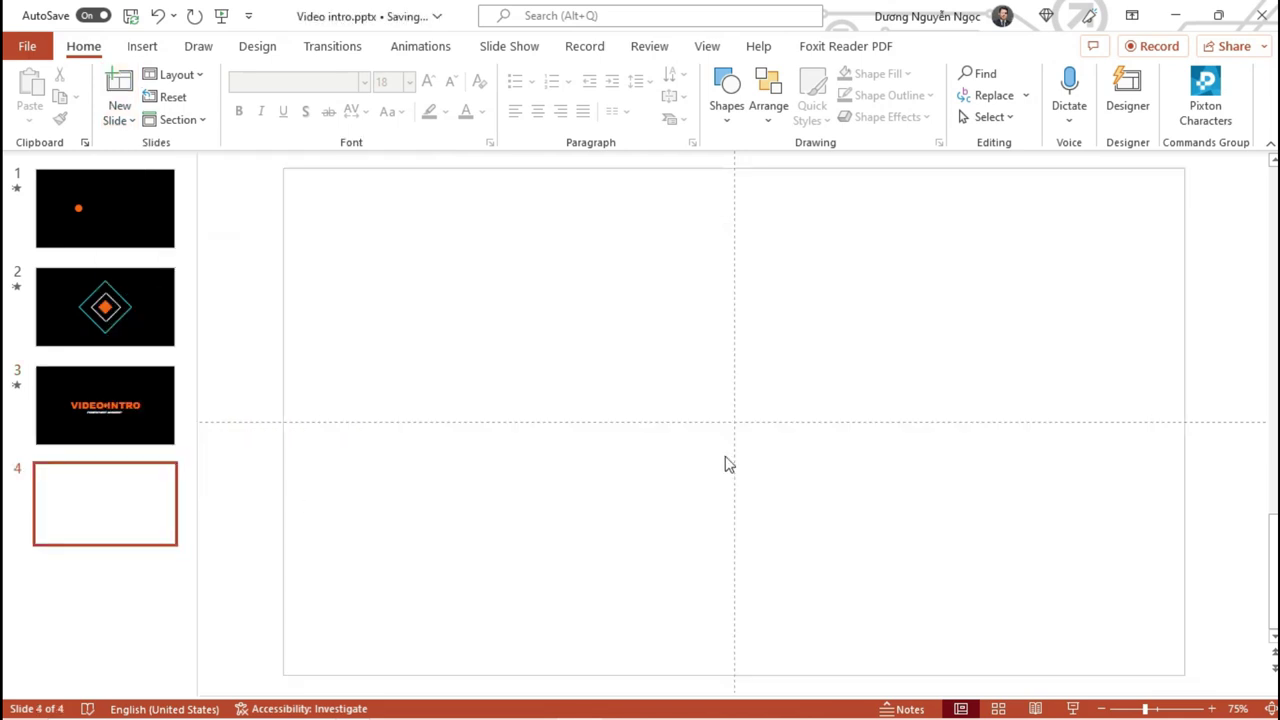
# - On the View tab, toggle the drawing guides off and back on
pyautogui.click(707, 48)
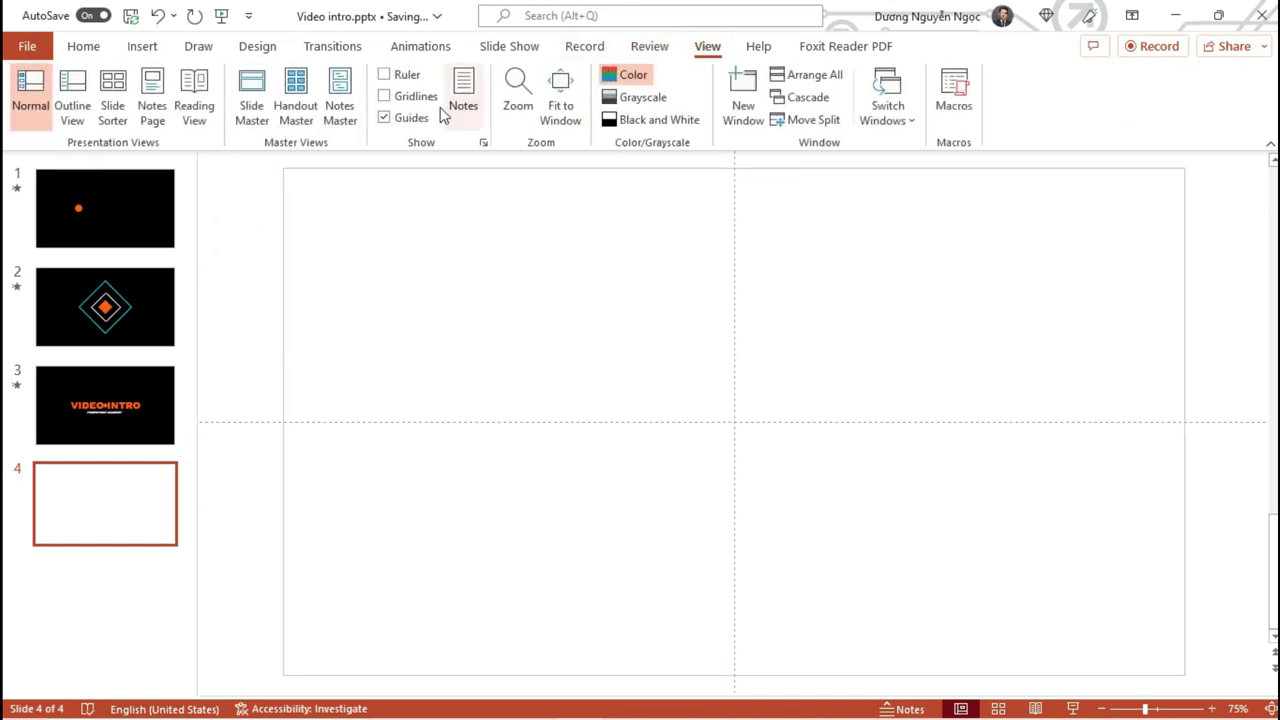
pyautogui.click(385, 118)
pyautogui.click(384, 120)
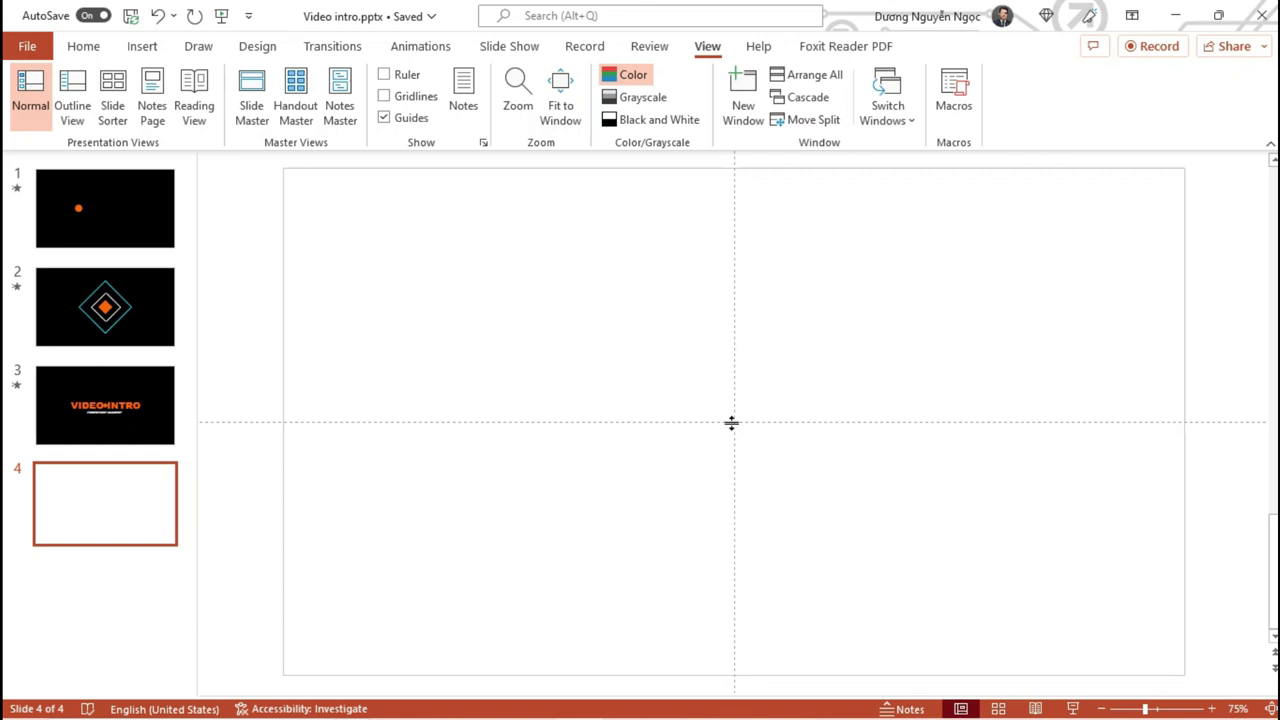
# - Set slide 4's background to solid fill in Black, Text 1 through Format Background
pyautogui.click(83, 47)
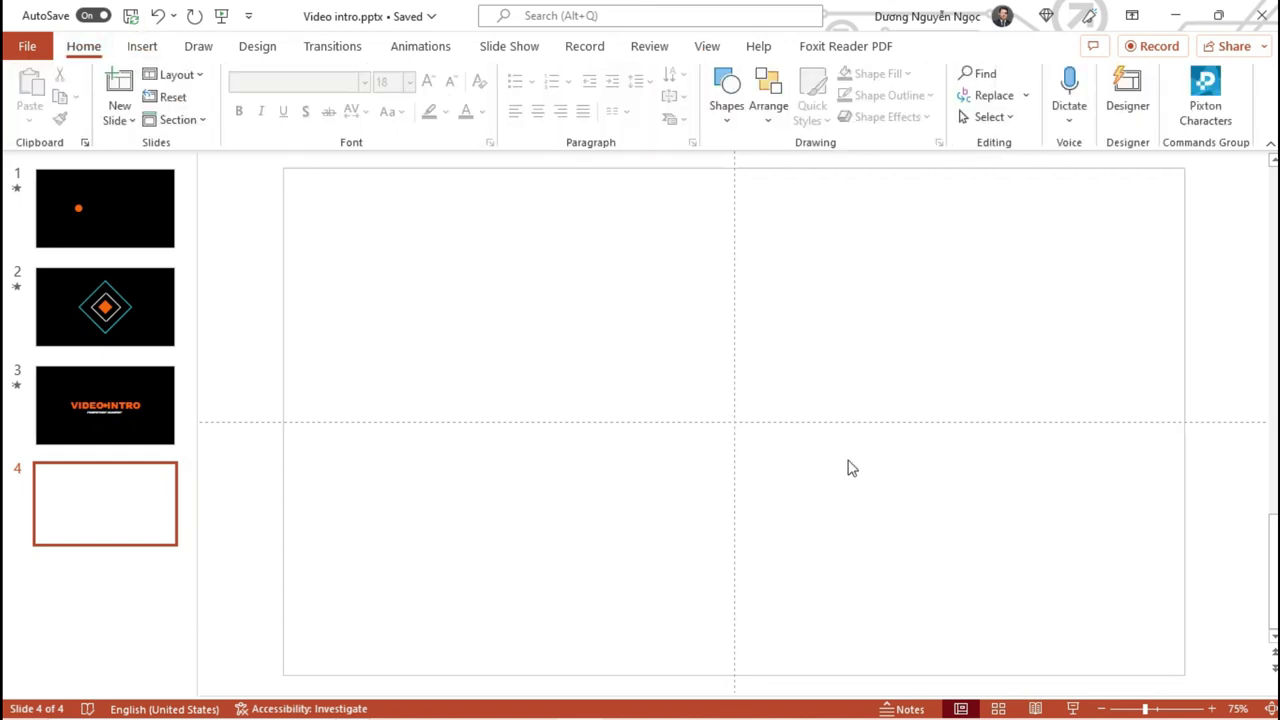
pyautogui.rightClick(842, 376)
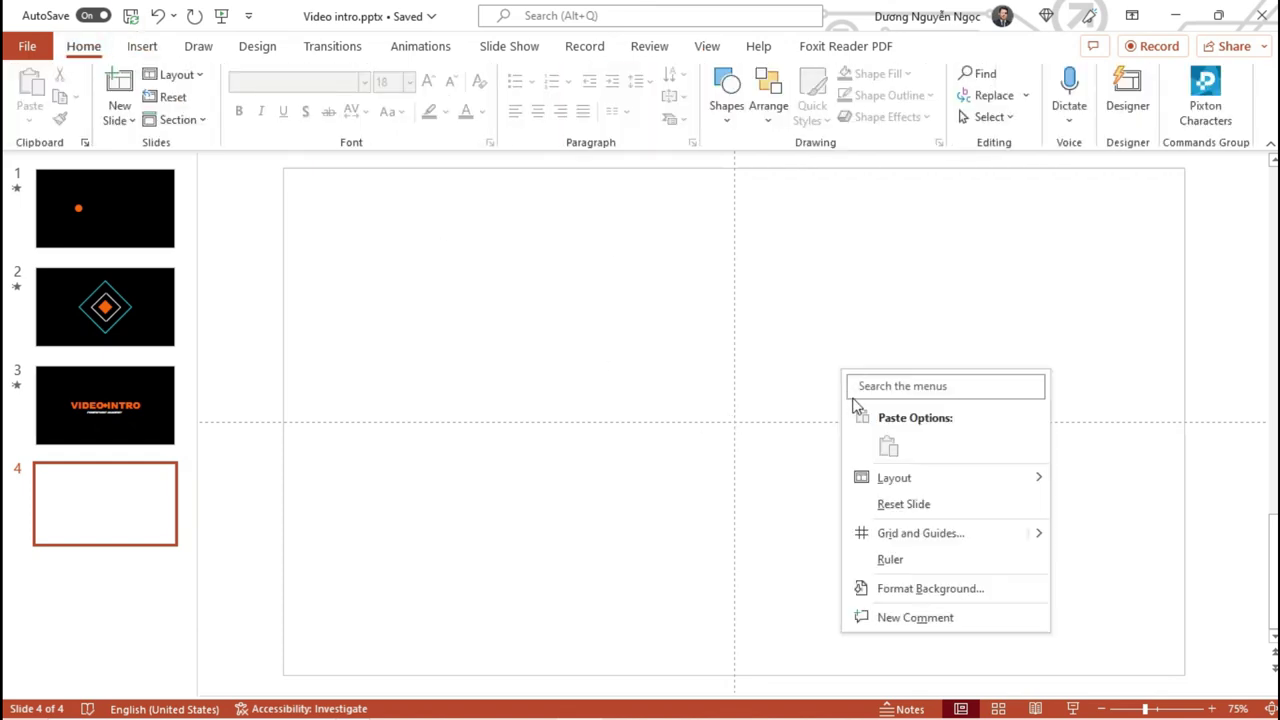
pyautogui.click(955, 592)
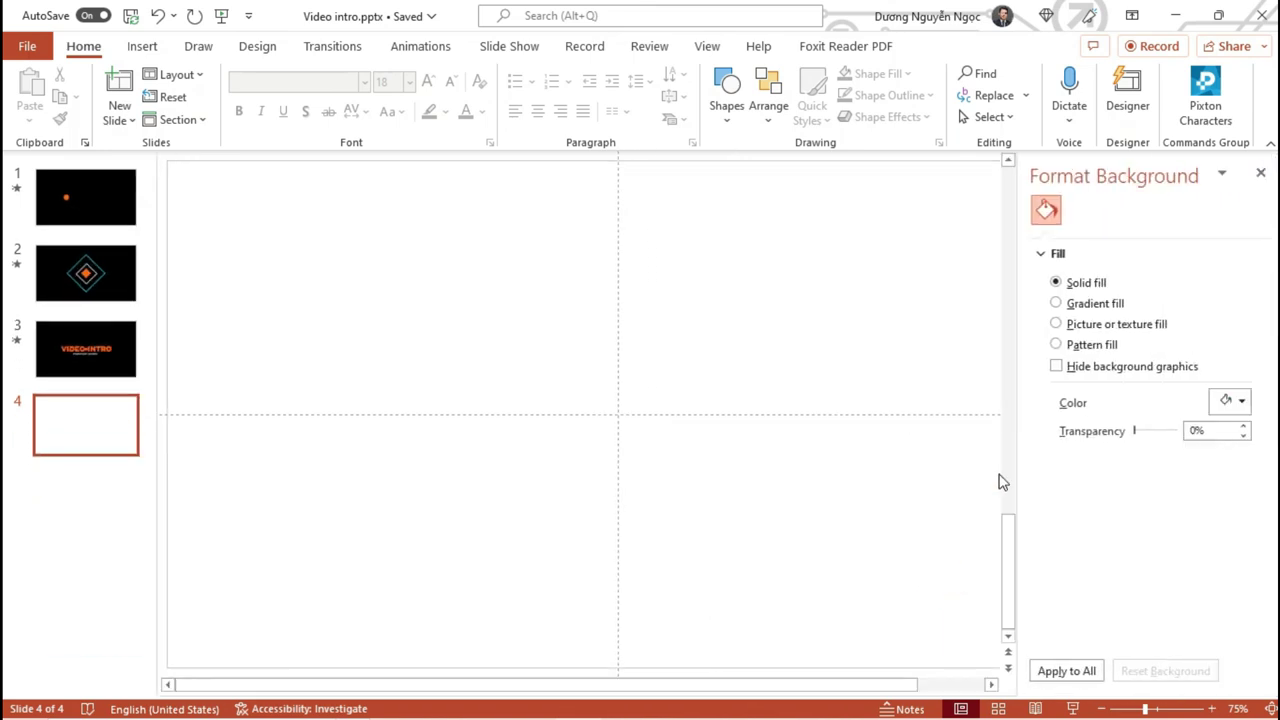
pyautogui.click(1242, 401)
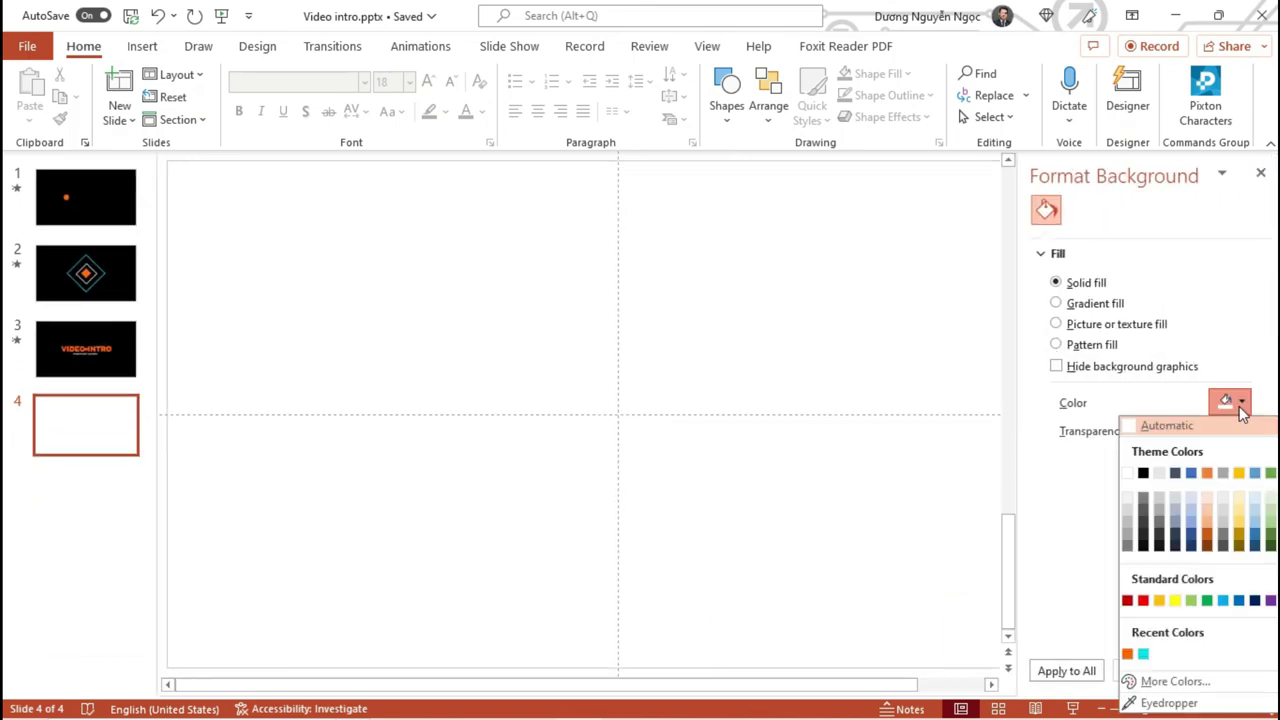
pyautogui.click(1143, 473)
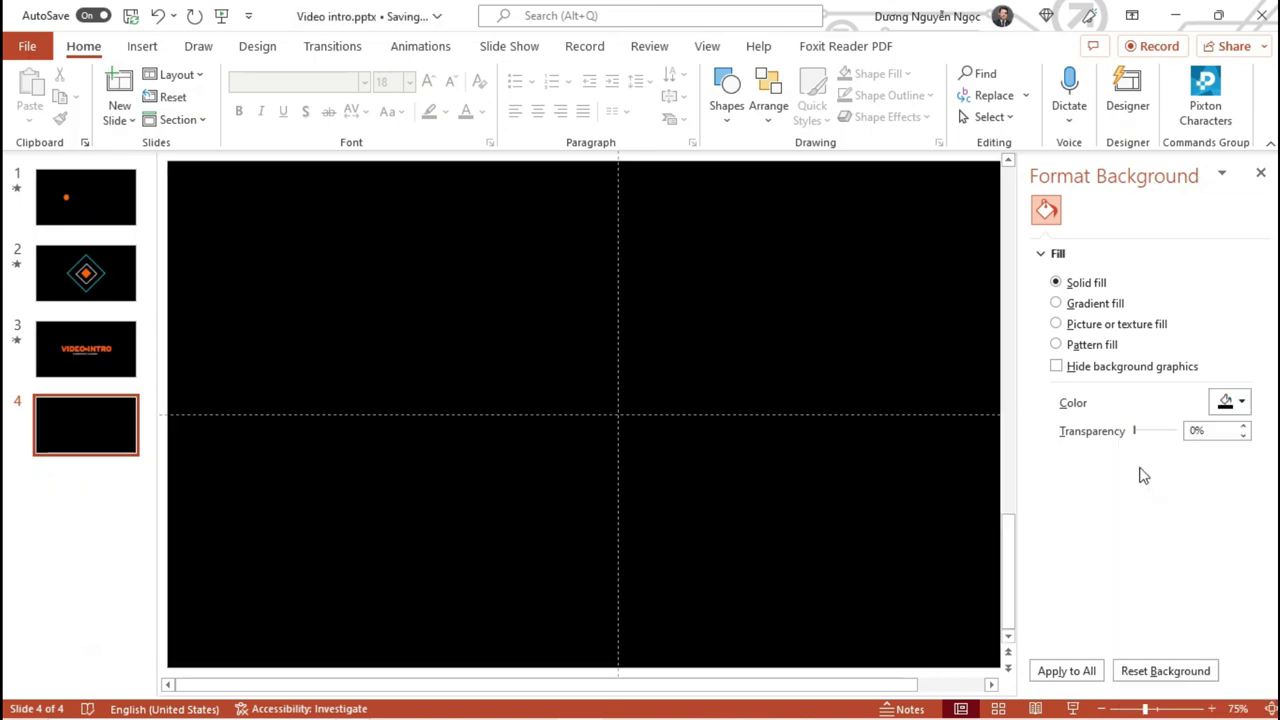
pyautogui.click(1260, 173)
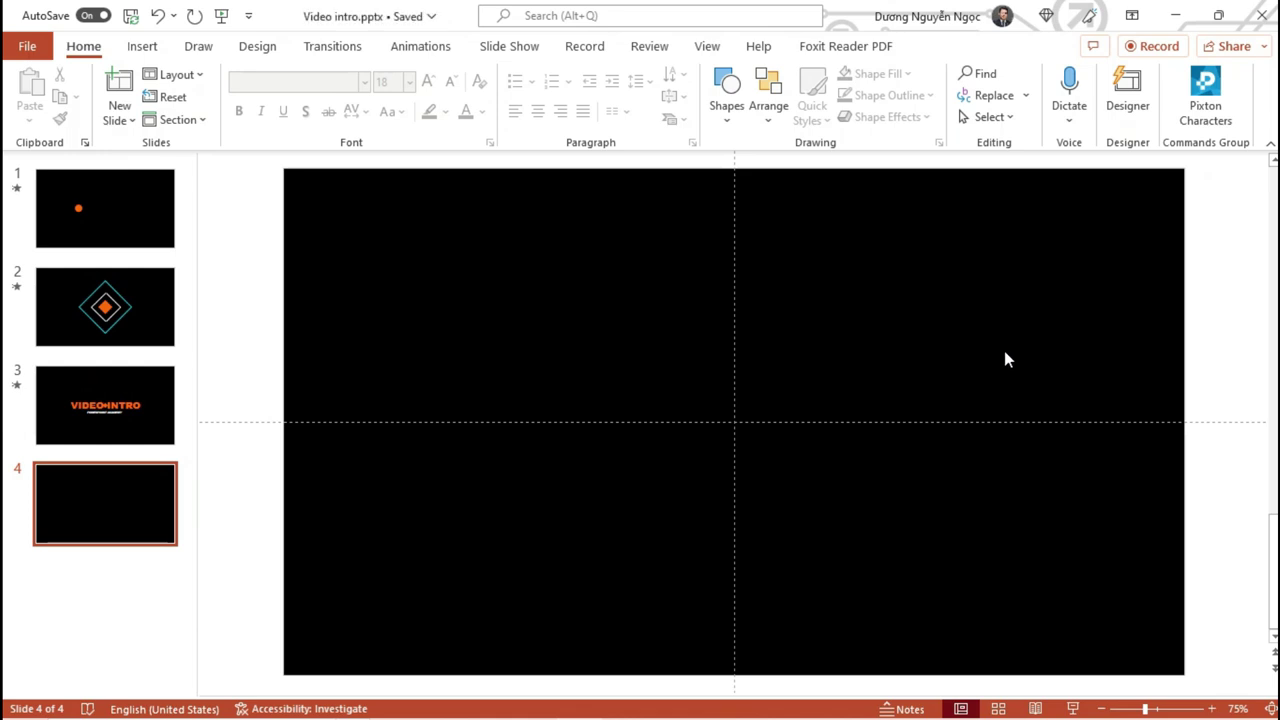
pyautogui.click(148, 227)
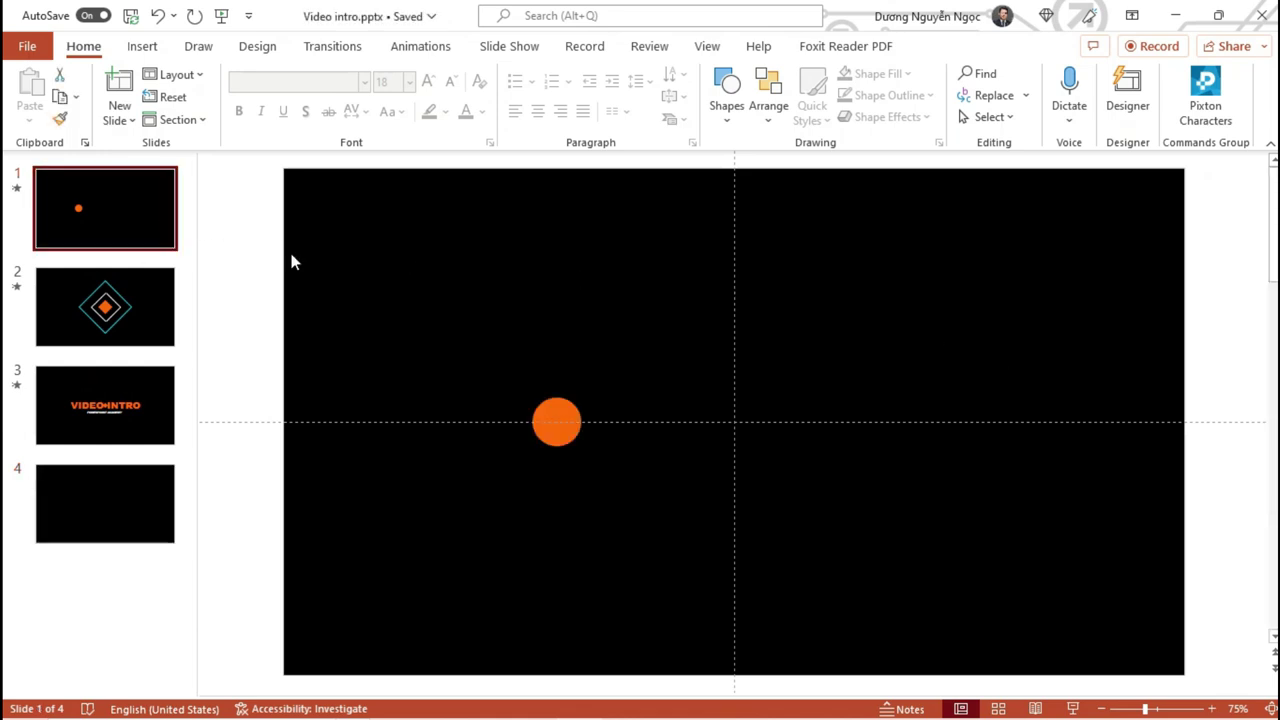
pyautogui.click(122, 320)
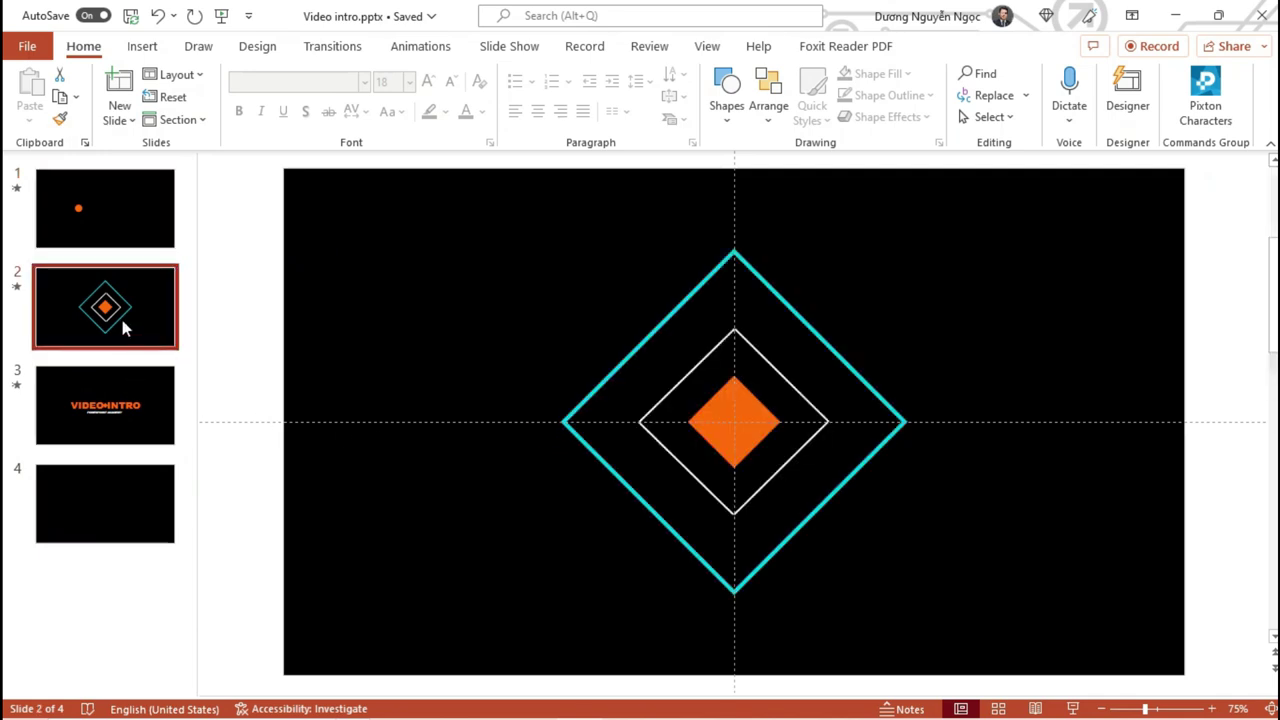
pyautogui.click(122, 404)
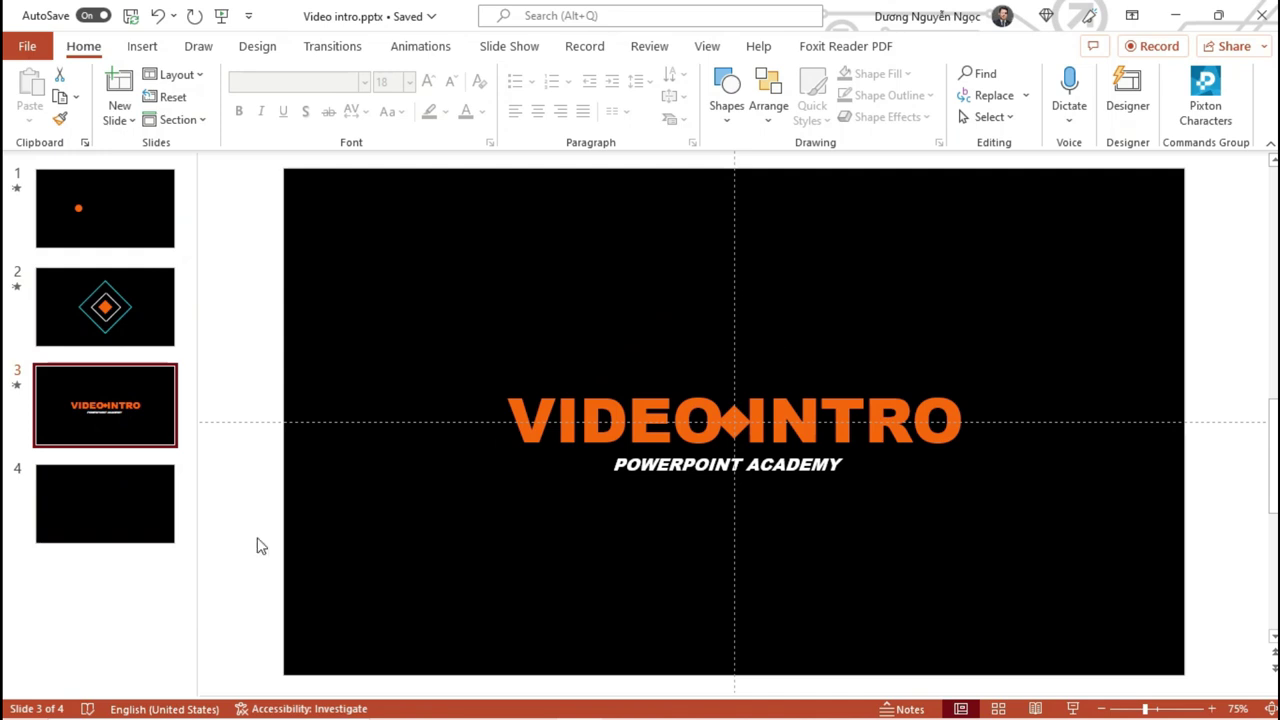
pyautogui.click(130, 512)
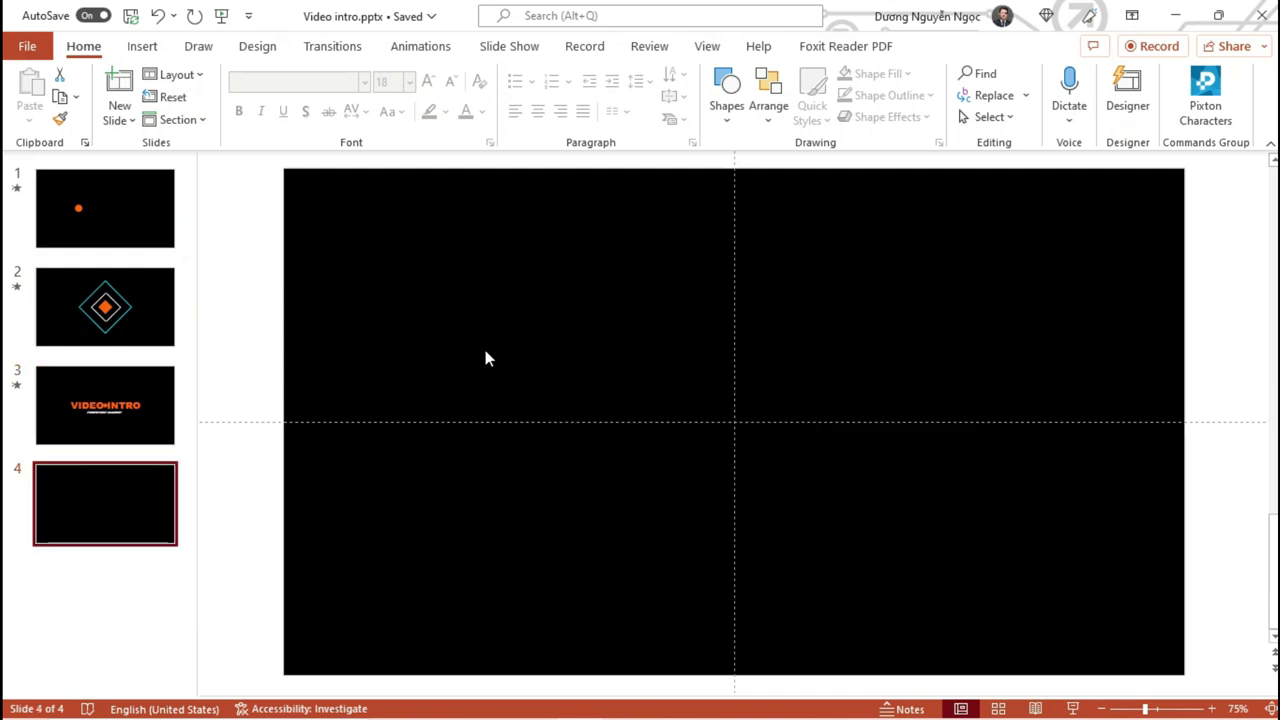
pyautogui.click(74, 216)
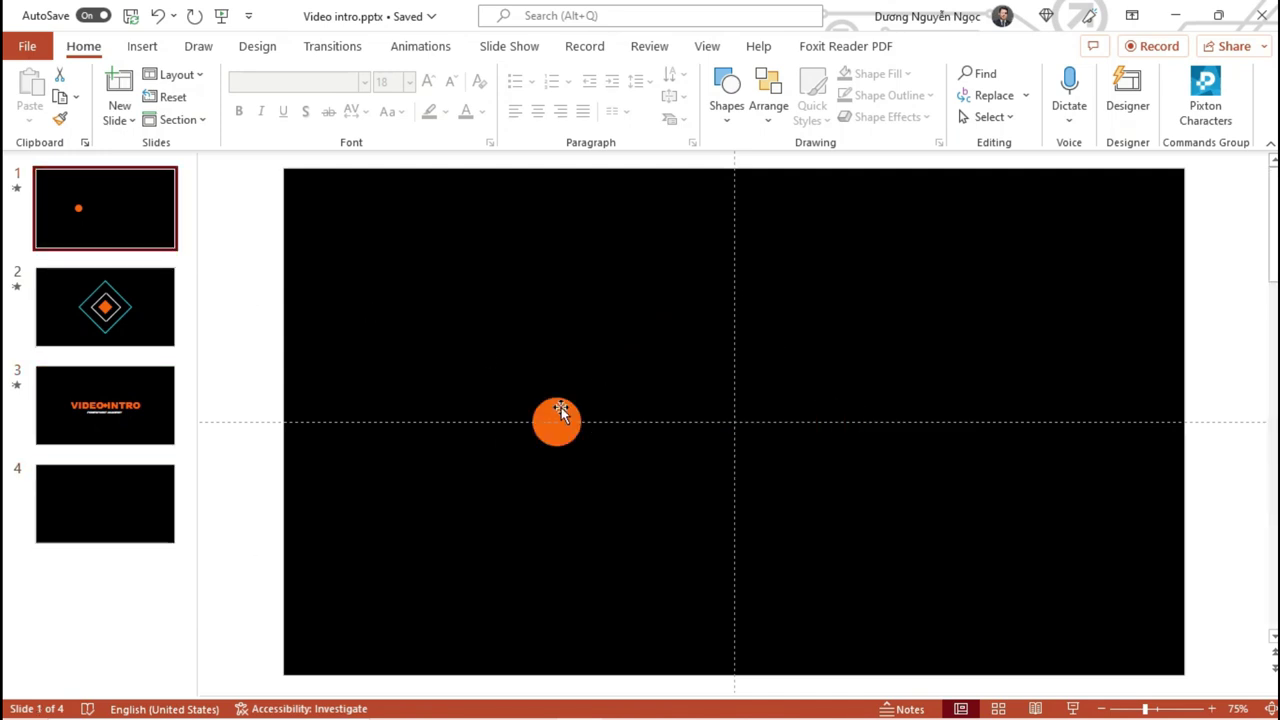
pyautogui.click(673, 386)
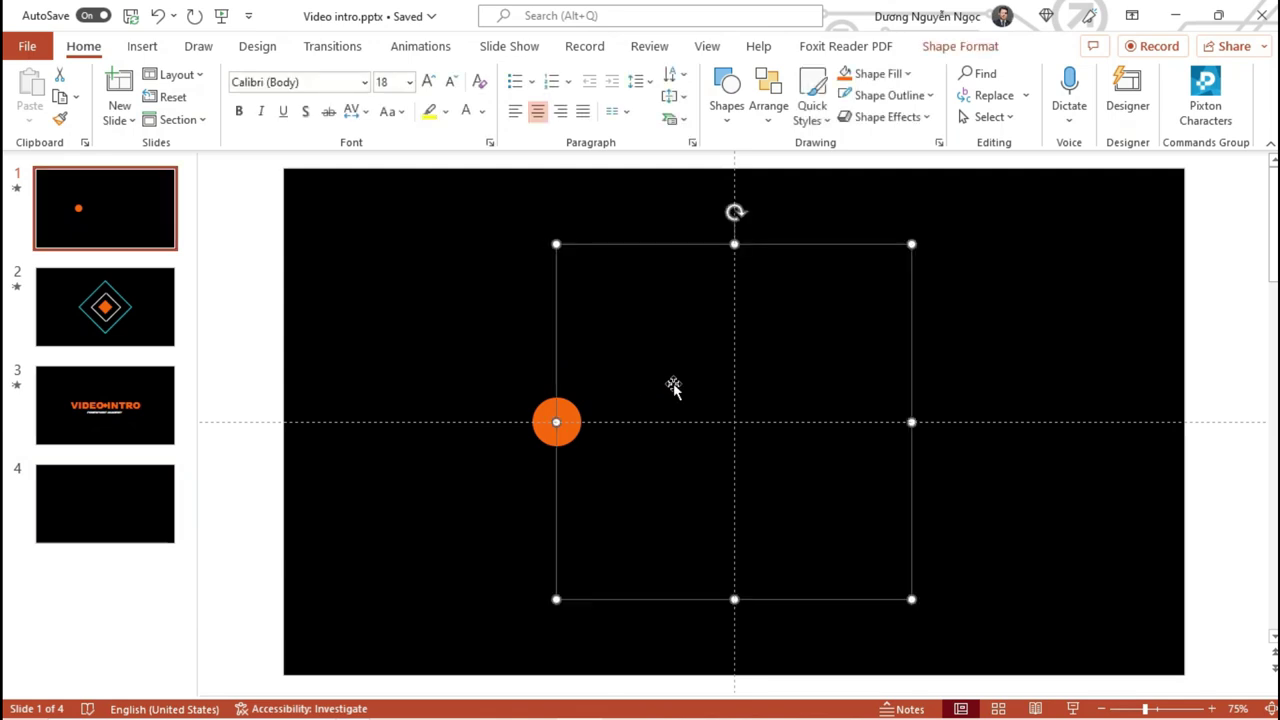
pyautogui.click(958, 48)
pyautogui.click(549, 143)
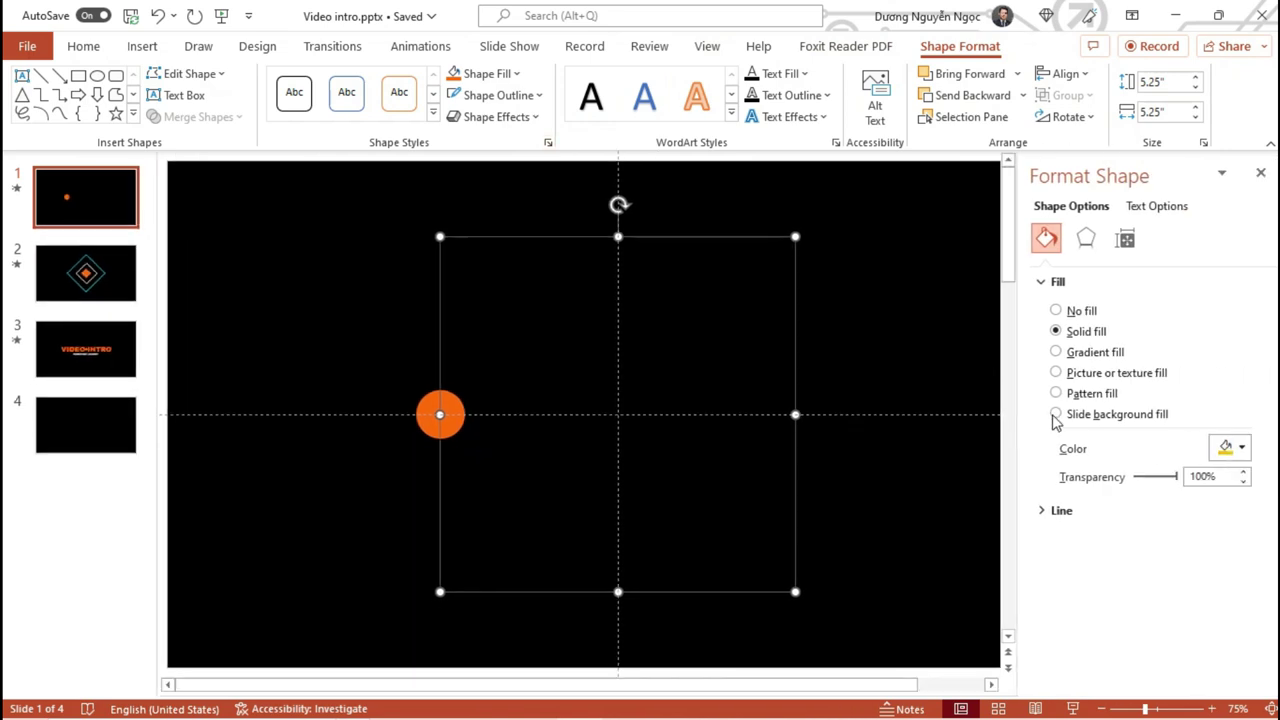
pyautogui.moveTo(1176, 481); pyautogui.dragTo(1157, 483)
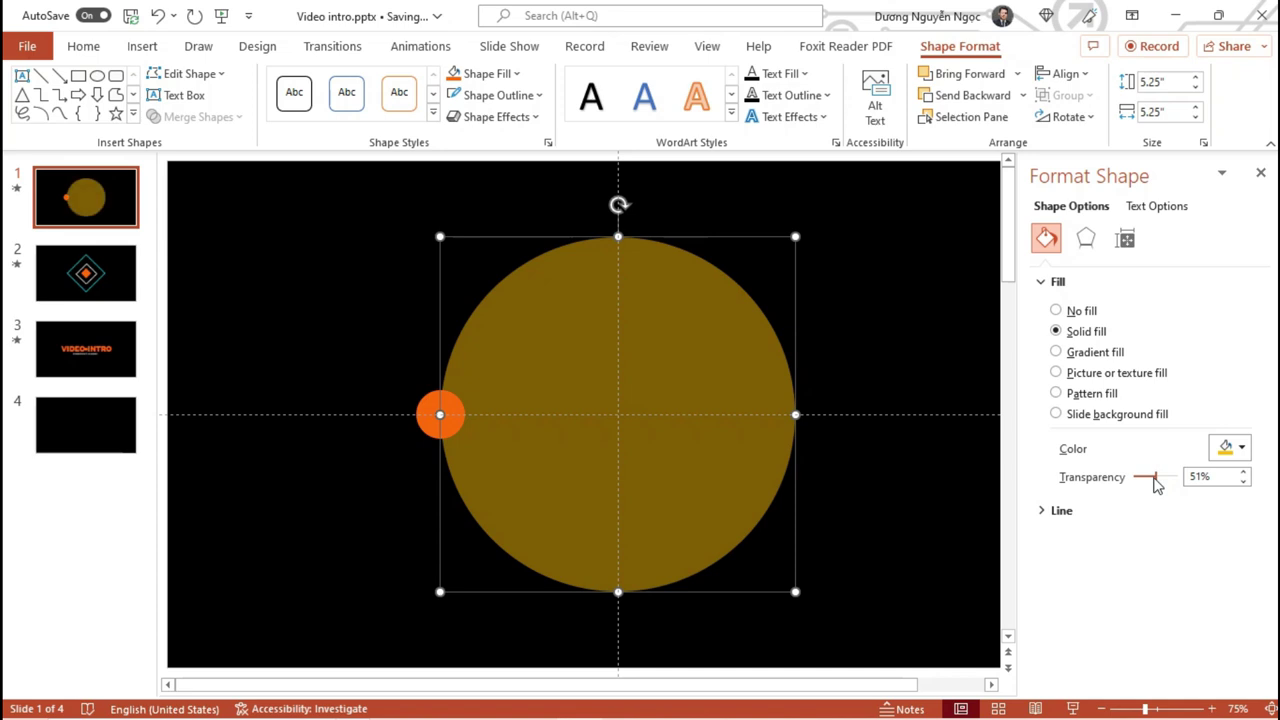
pyautogui.moveTo(1158, 484); pyautogui.dragTo(1179, 484)
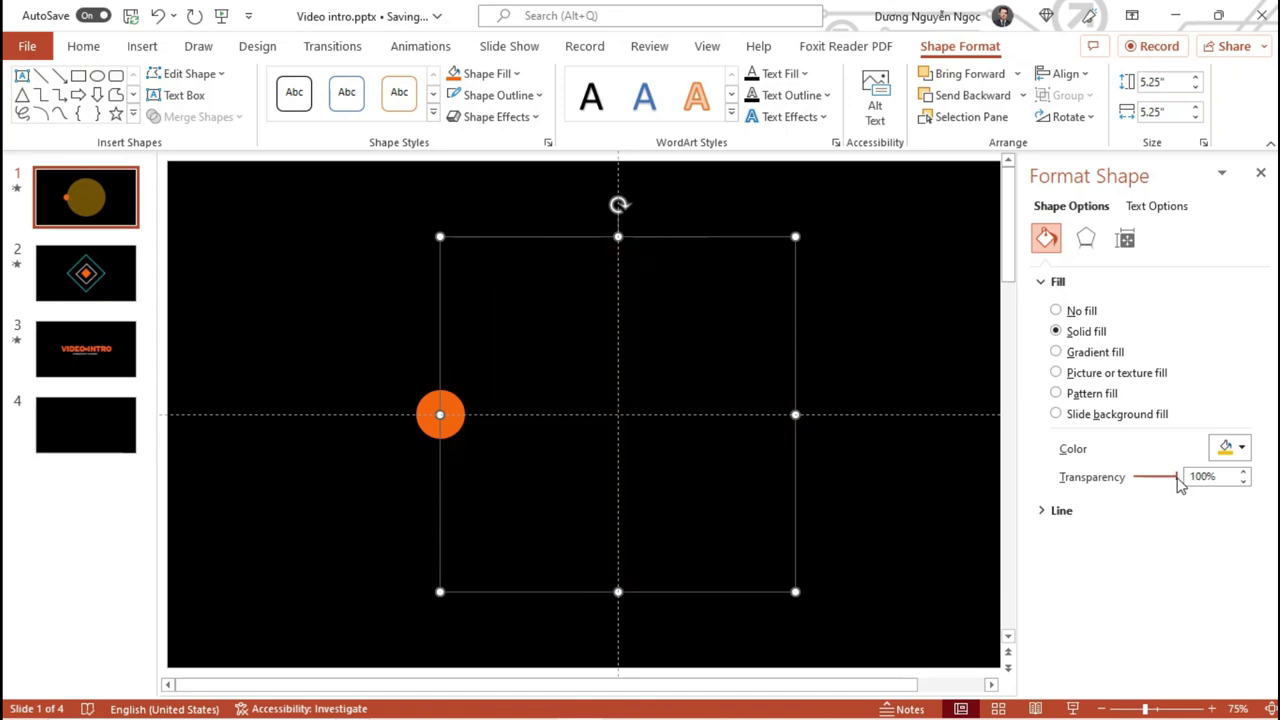
pyautogui.moveTo(1177, 484)
pyautogui.mouseDown()
pyautogui.moveTo(1143, 486)
pyautogui.moveTo(1180, 486)
pyautogui.mouseUp()
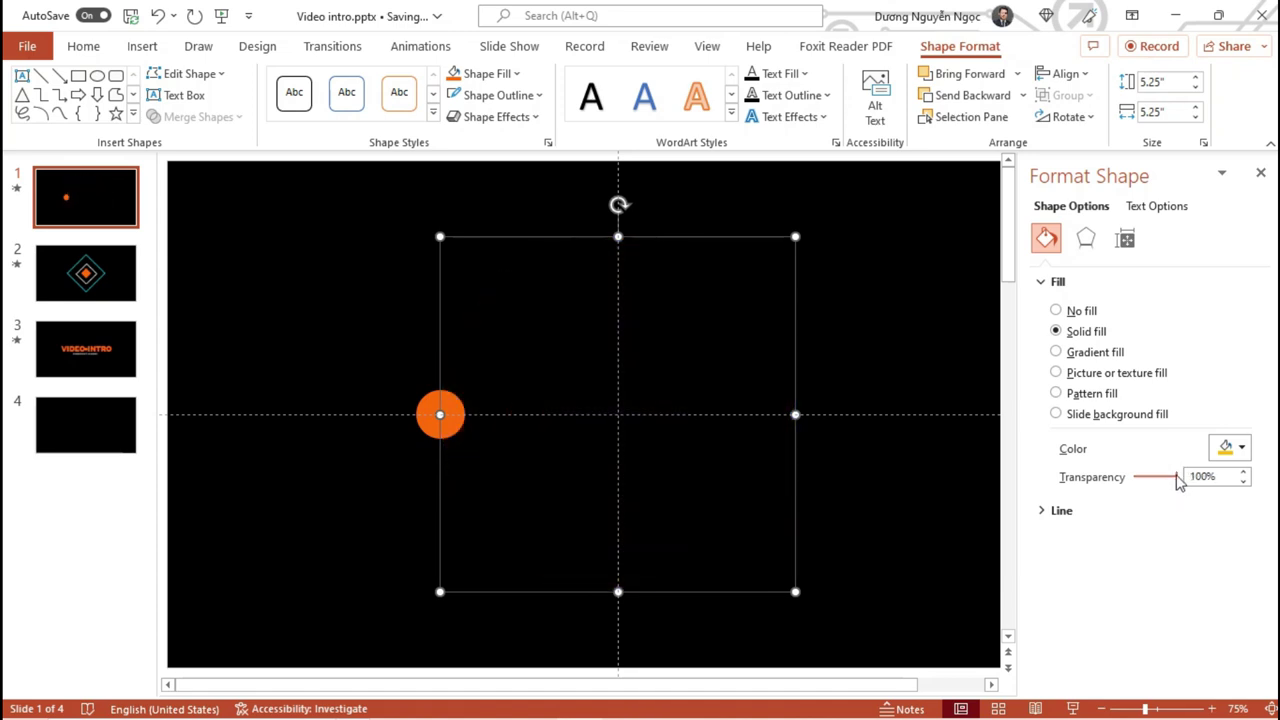
pyautogui.click(1260, 173)
pyautogui.click(138, 507)
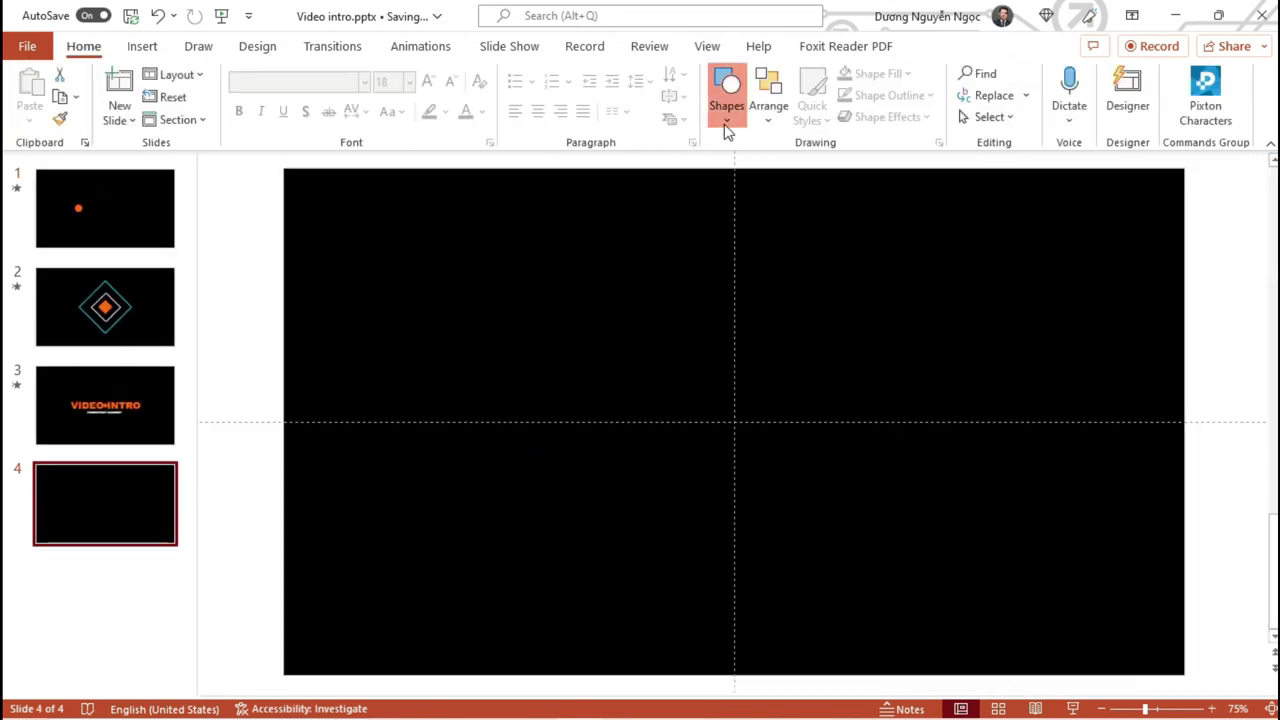
pyautogui.click(727, 120)
pyautogui.click(799, 161)
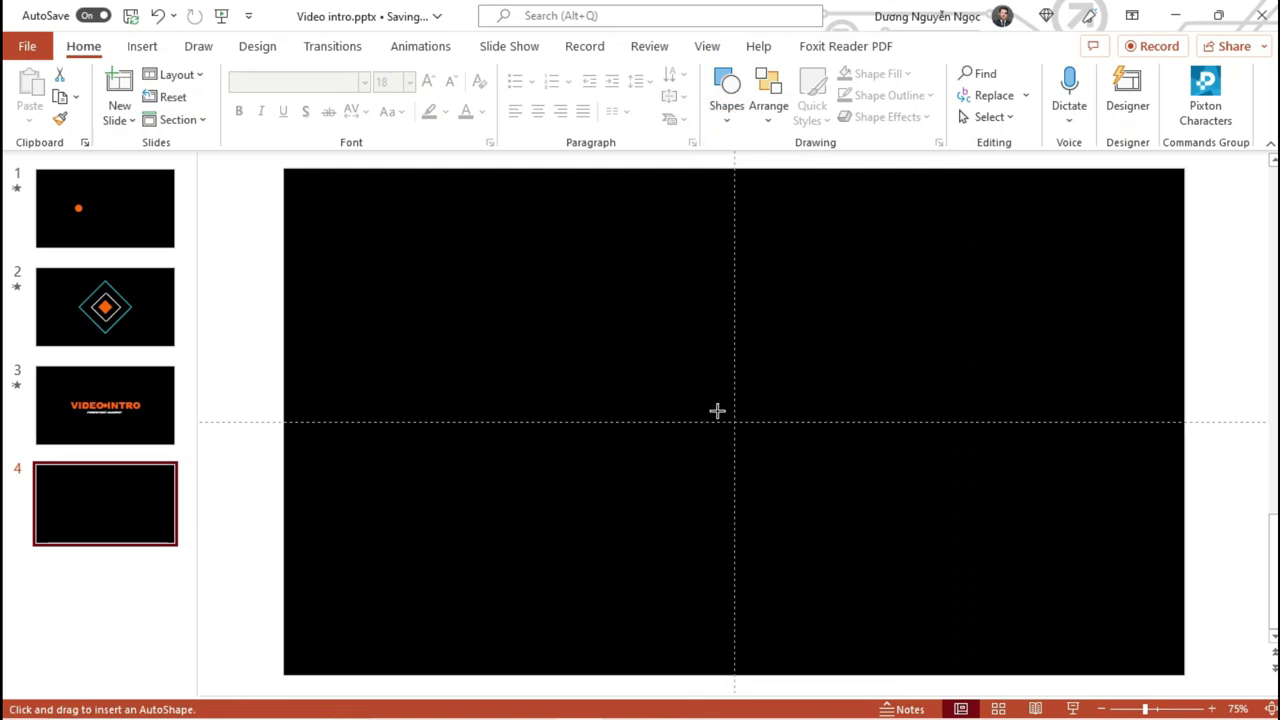
pyautogui.moveTo(715, 404); pyautogui.dragTo(762, 438)
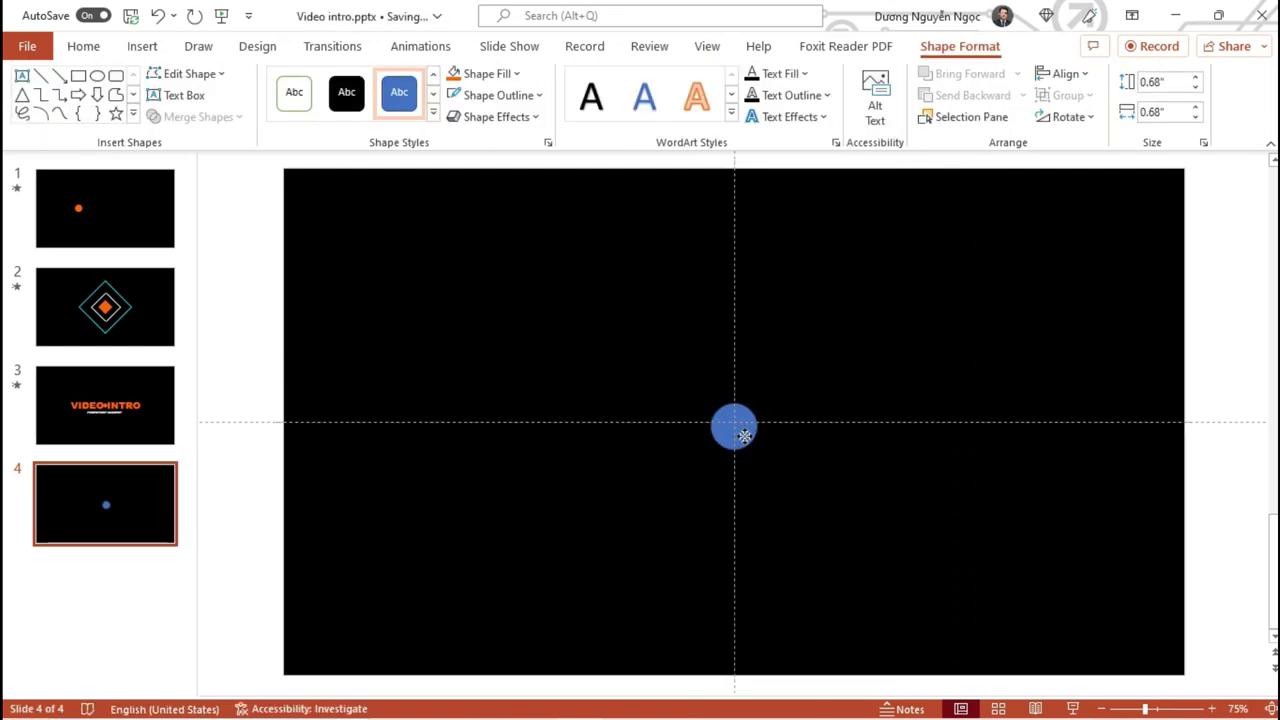
pyautogui.keyDown('ctrl'); pyautogui.scroll(5, 793, 458); pyautogui.keyUp('ctrl')
pyautogui.keyDown('ctrl'); pyautogui.scroll(1, 793, 458); pyautogui.keyUp('ctrl')
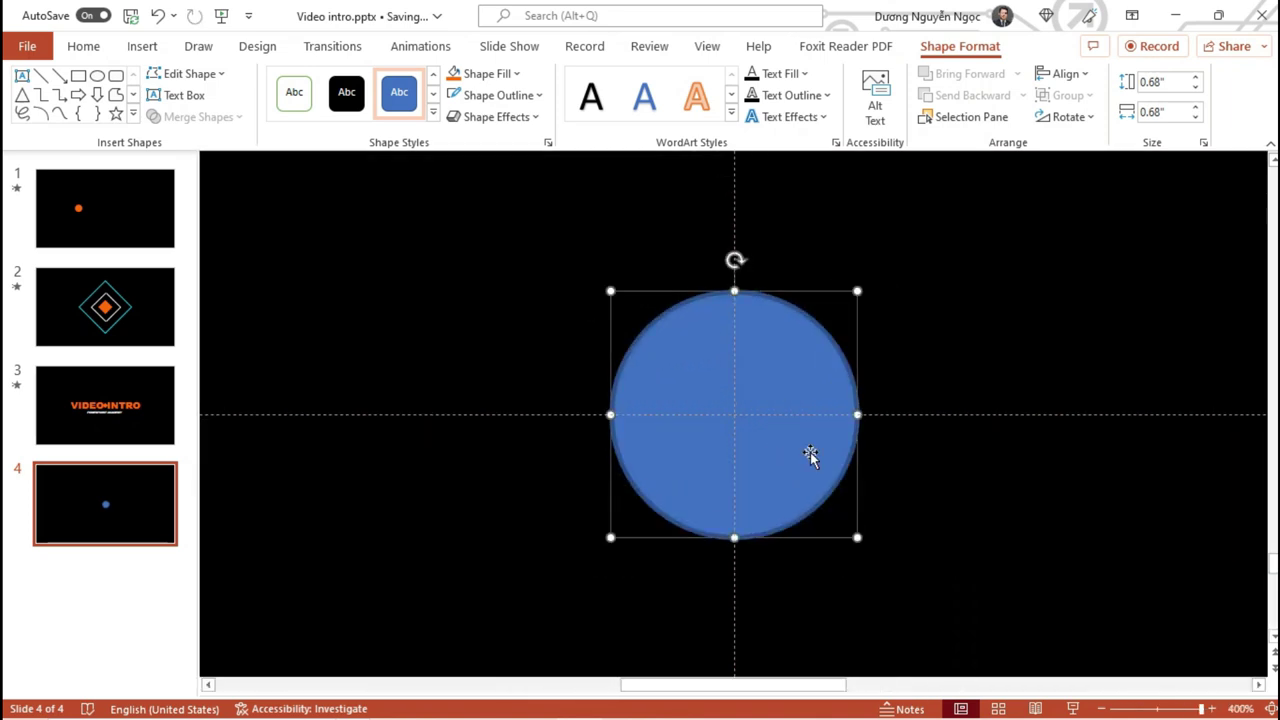
pyautogui.keyDown('ctrl'); pyautogui.scroll(-3, 825, 455); pyautogui.keyUp('ctrl')
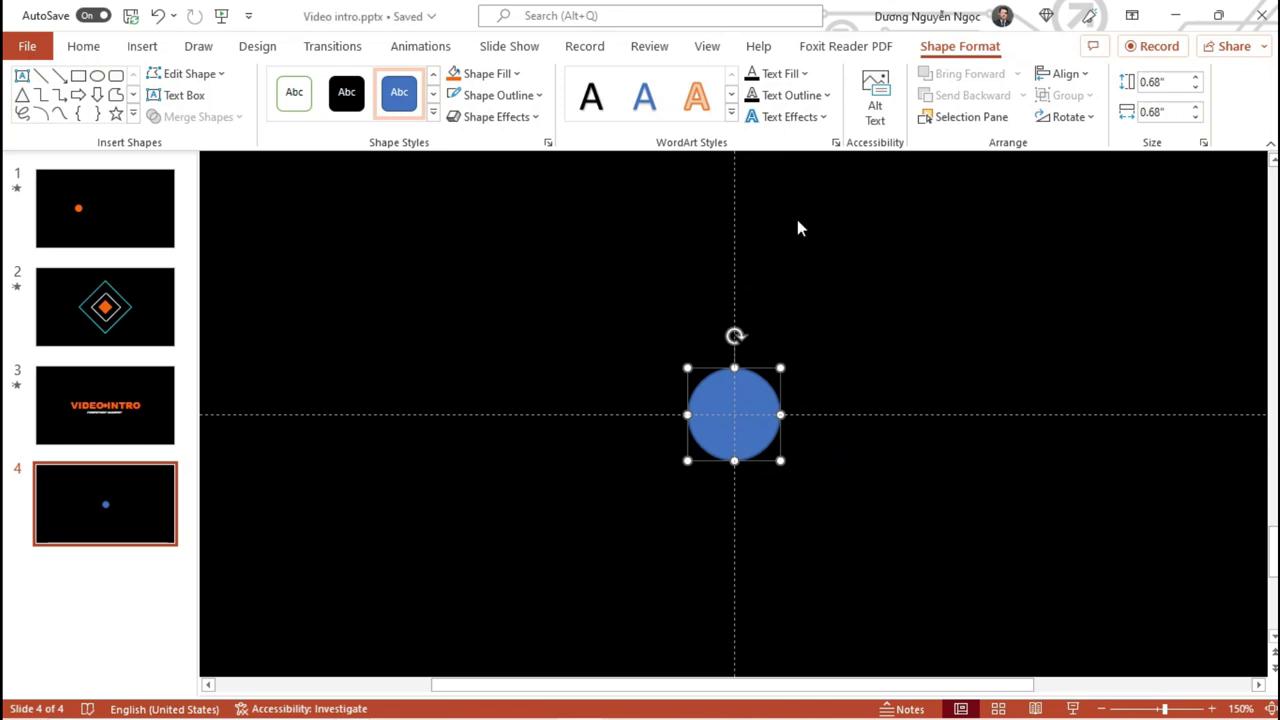
pyautogui.click(454, 76)
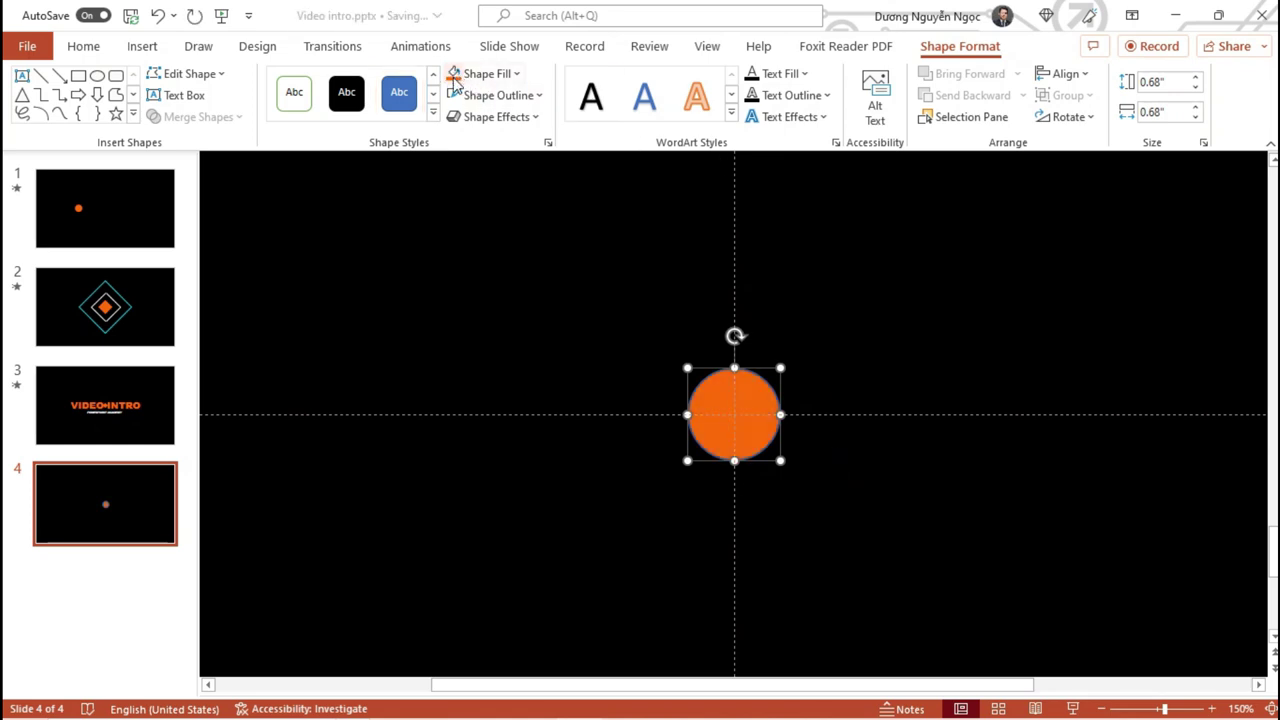
pyautogui.click(506, 95)
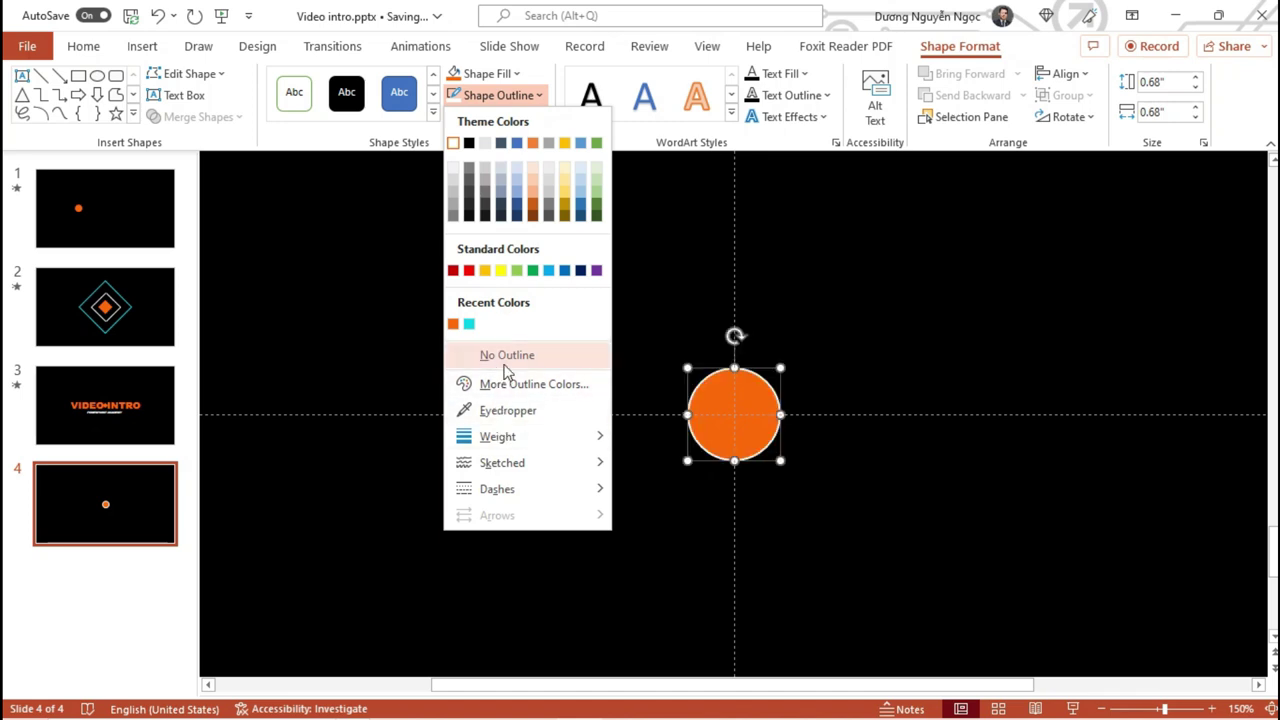
pyautogui.click(507, 355)
pyautogui.click(848, 342)
pyautogui.scroll(-5, 848, 342)
pyautogui.scroll(-3, 849, 353)
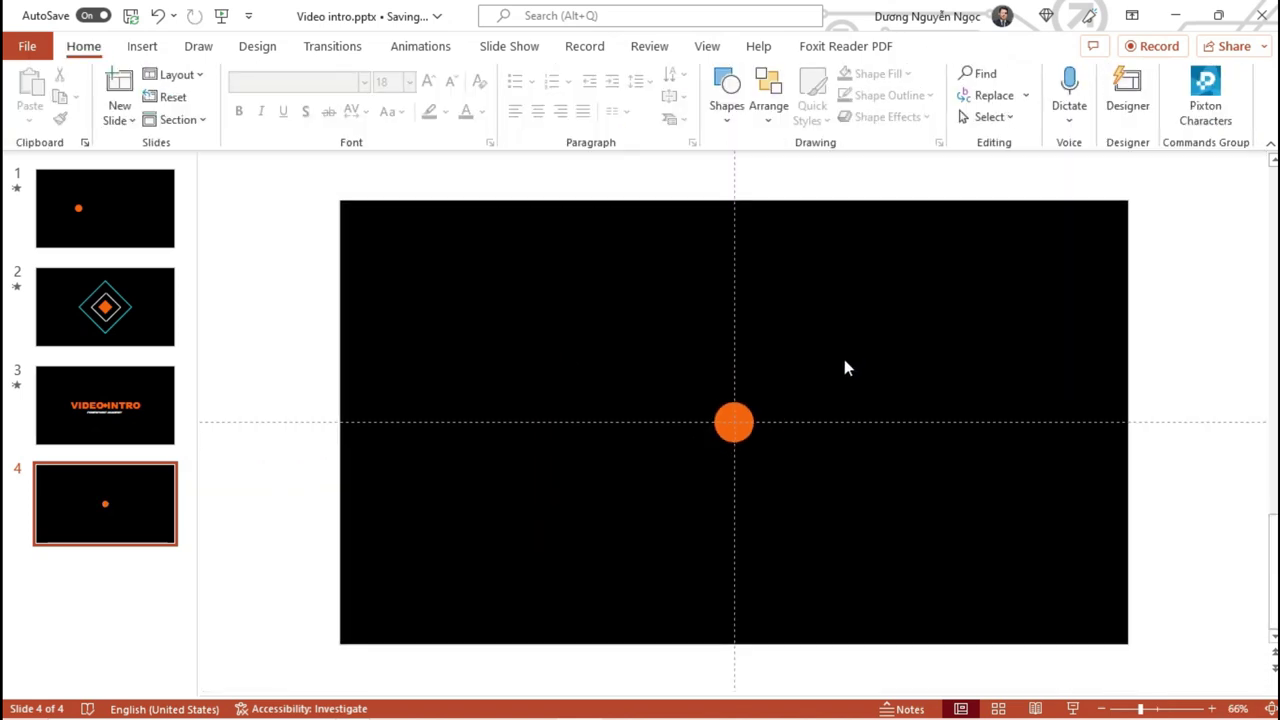
pyautogui.click(744, 432)
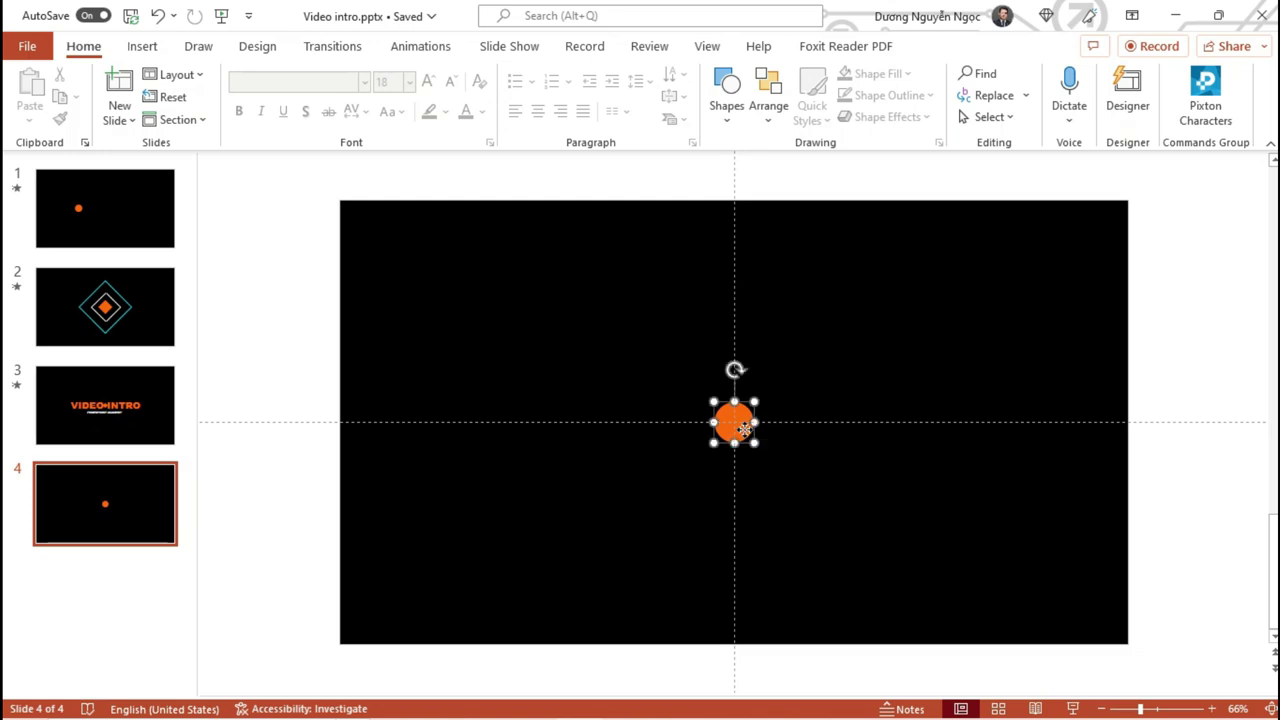
pyautogui.click(109, 200)
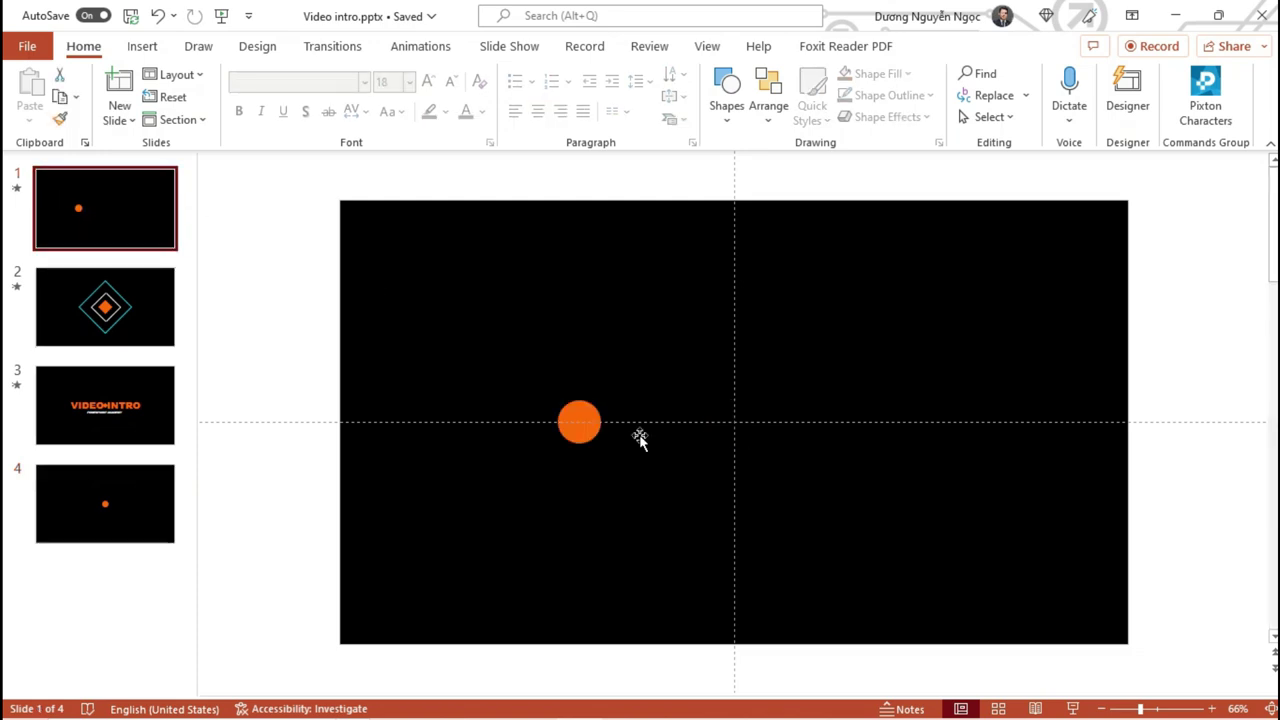
pyautogui.press('F5')
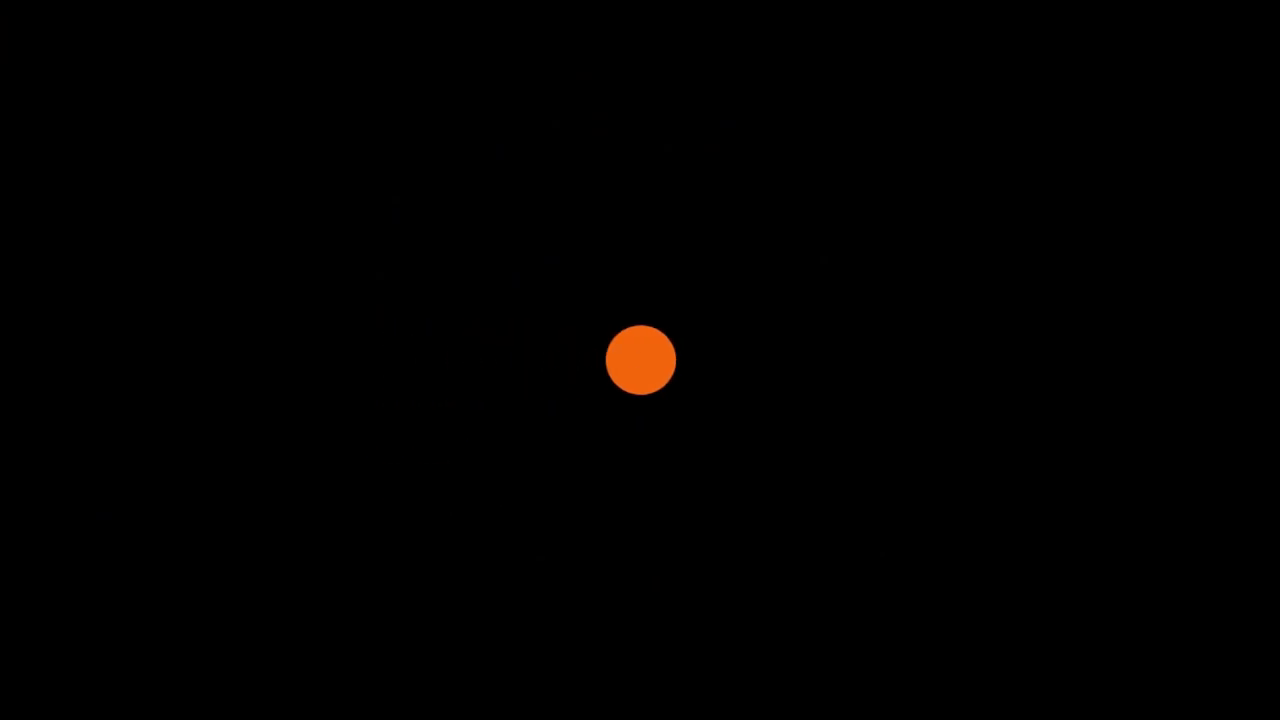
pyautogui.press('Escape')
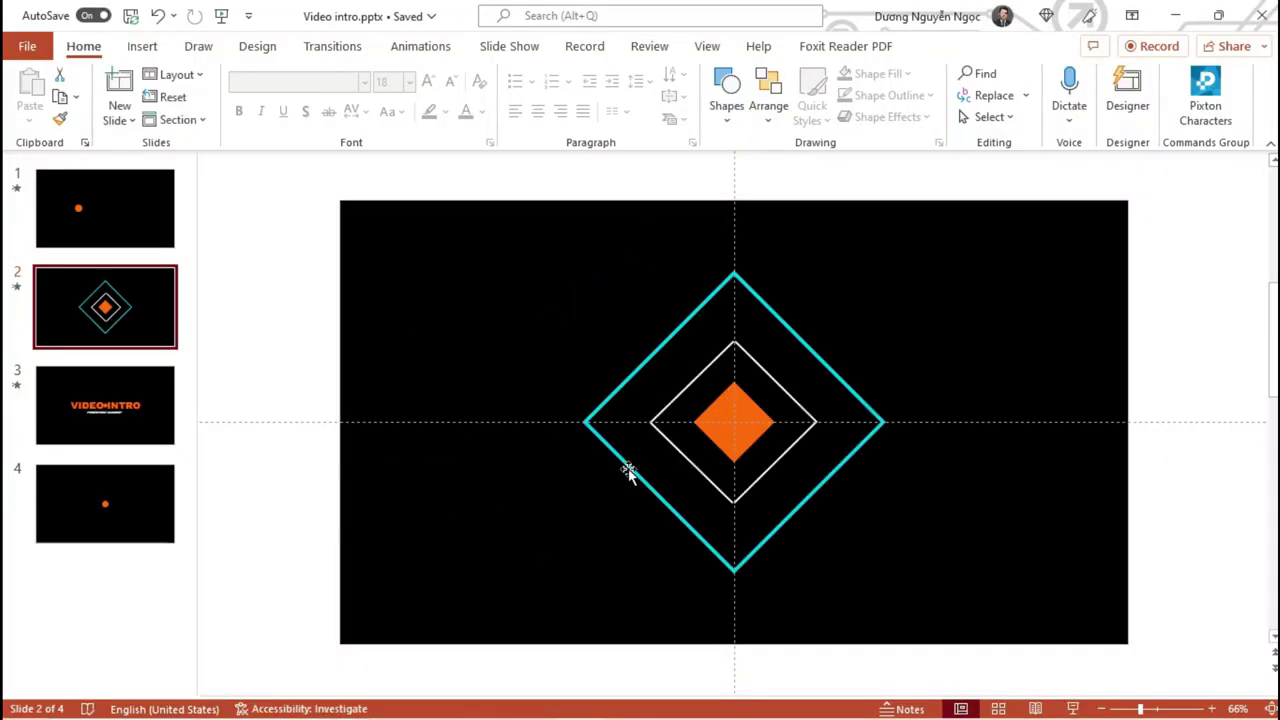
pyautogui.click(151, 504)
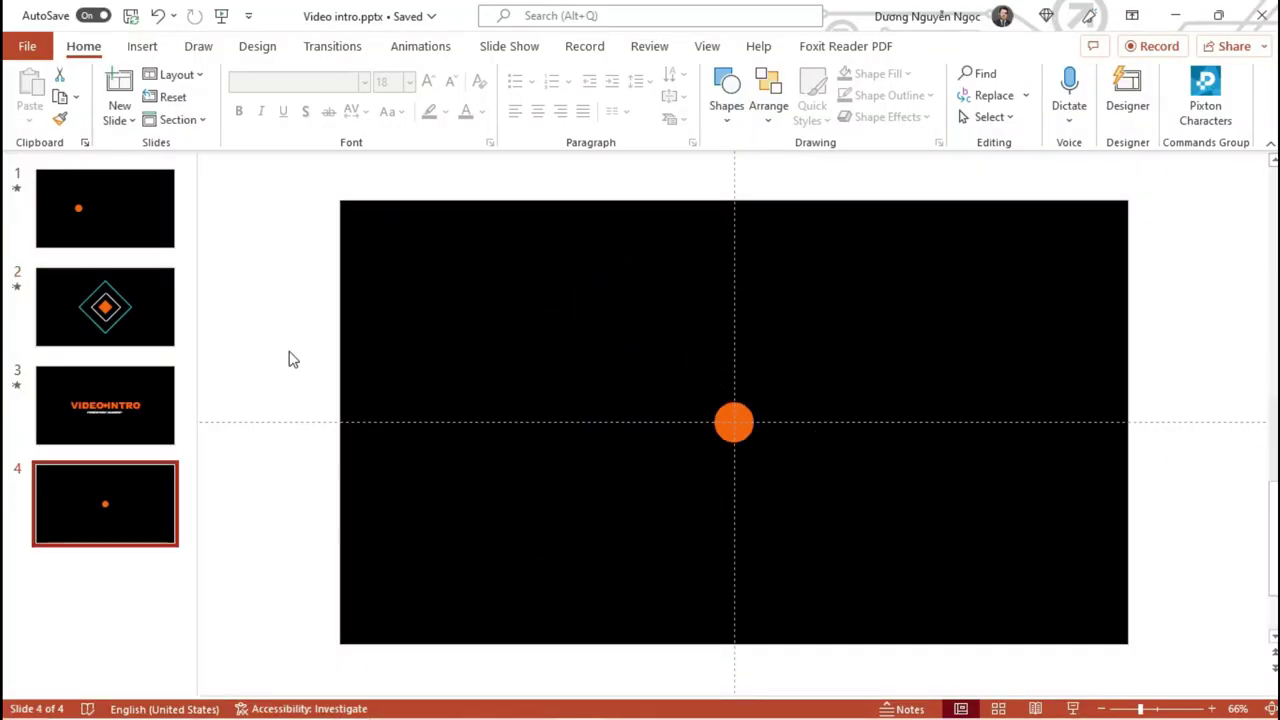
# - Duplicate the small orange dot and enlarge the copy into a large circle centred on it
pyautogui.click(740, 415)
pyautogui.hotkey('ctrl', 'd')
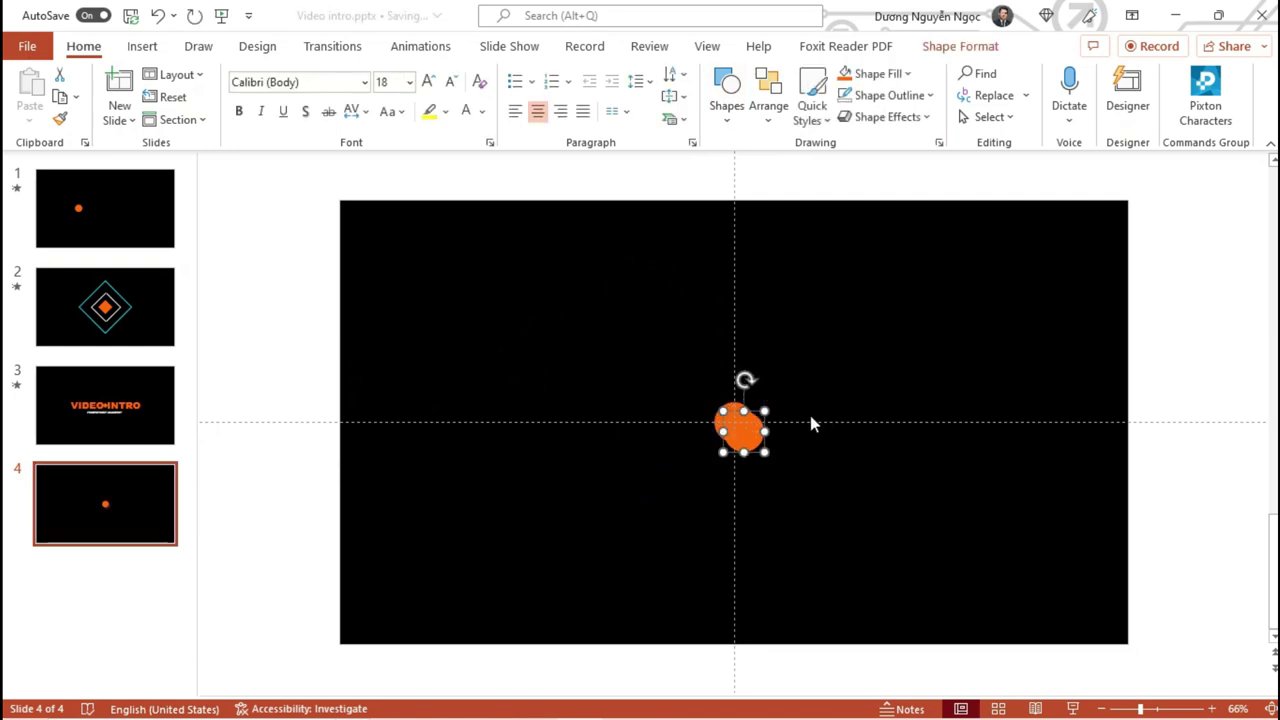
pyautogui.moveTo(765, 410); pyautogui.dragTo(886, 323)
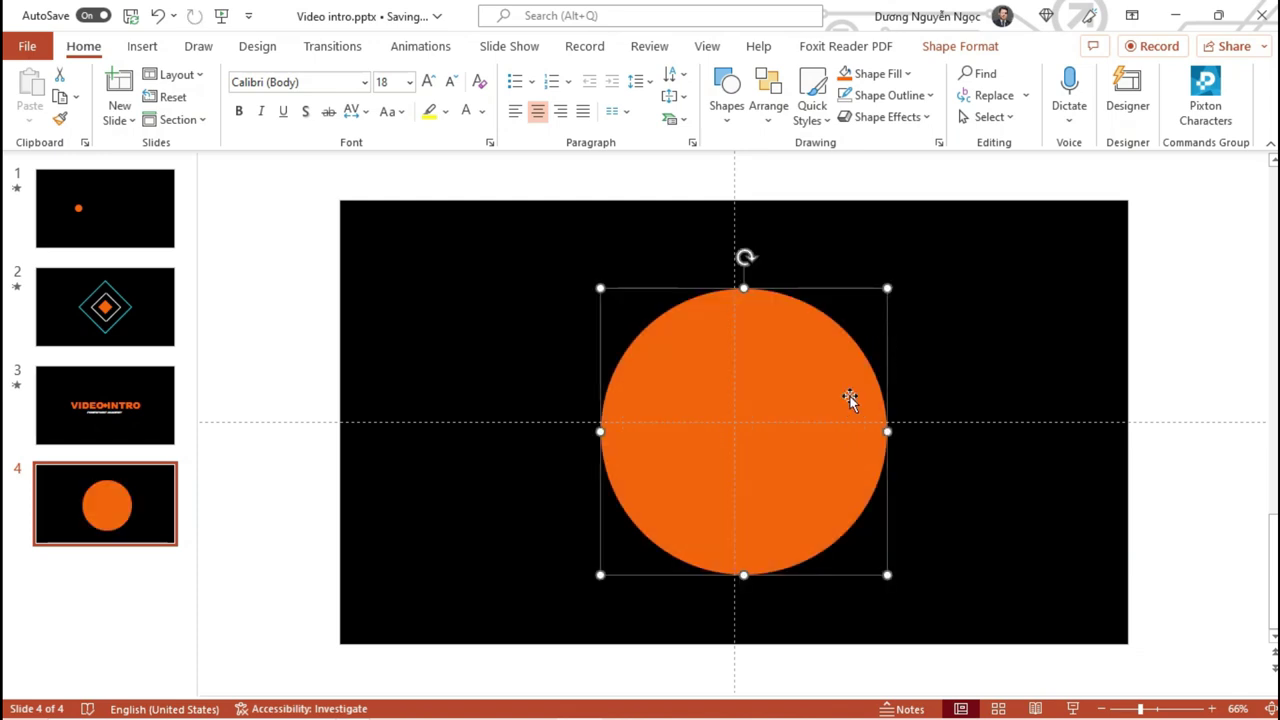
pyautogui.moveTo(840, 394); pyautogui.dragTo(838, 386)
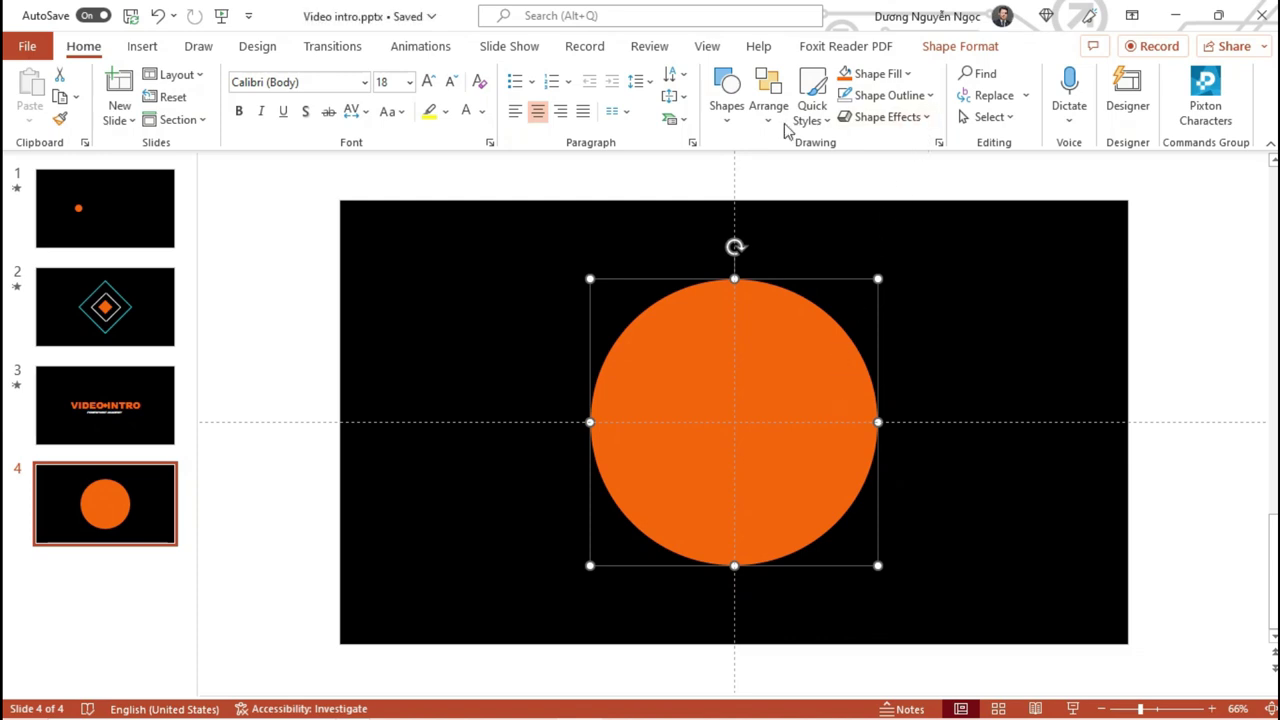
# - Set the large circle's fill transparency to 74%, then reselect it and bring up its context menu
pyautogui.click(939, 143)
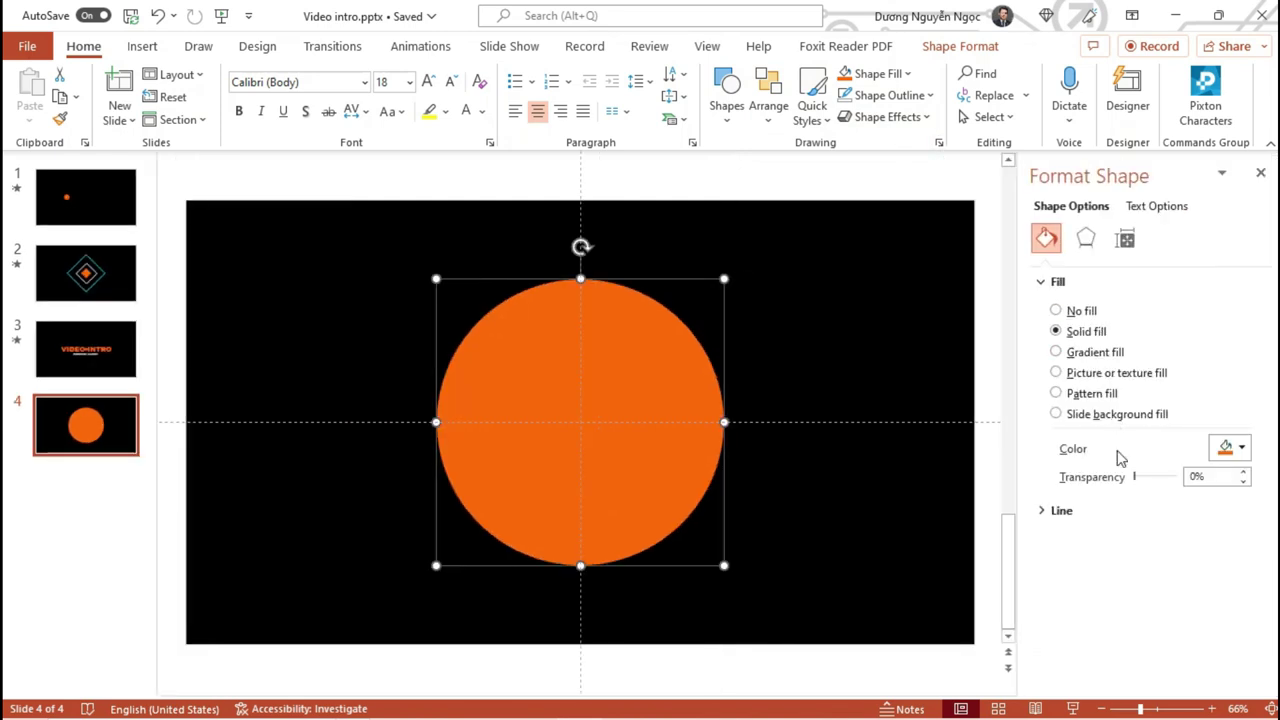
pyautogui.moveTo(1135, 481); pyautogui.dragTo(1168, 497)
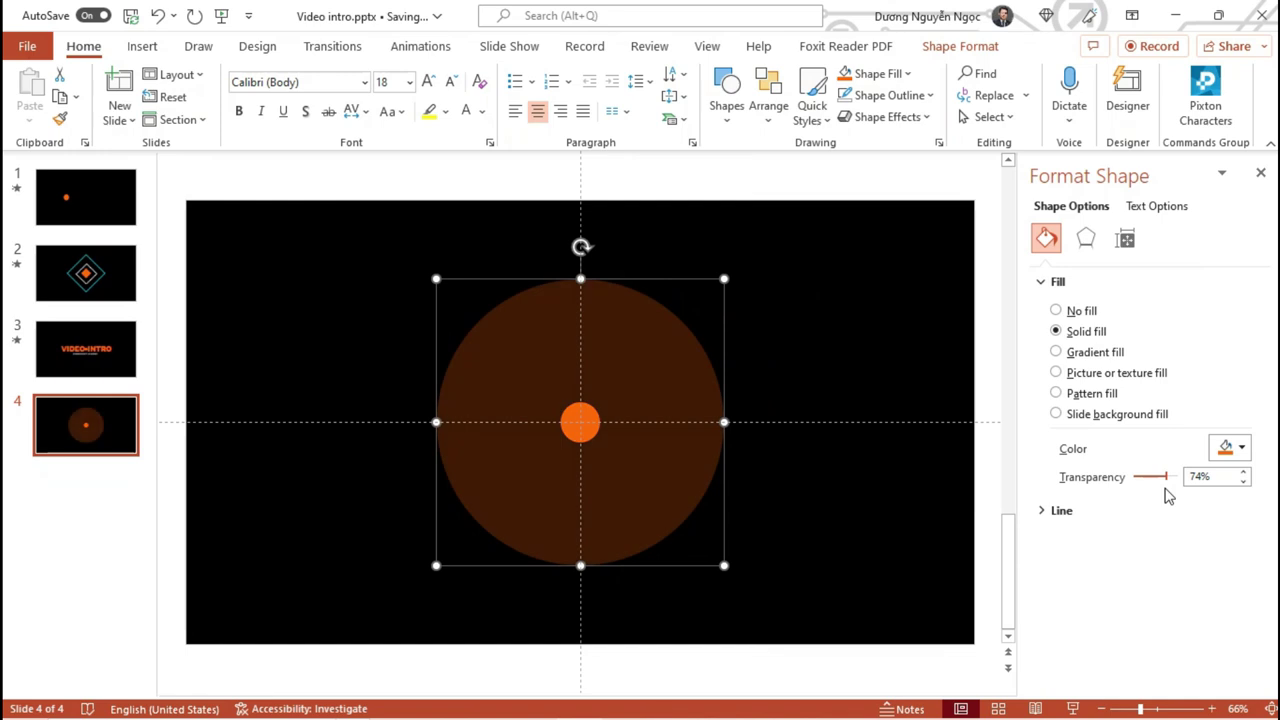
pyautogui.click(1260, 173)
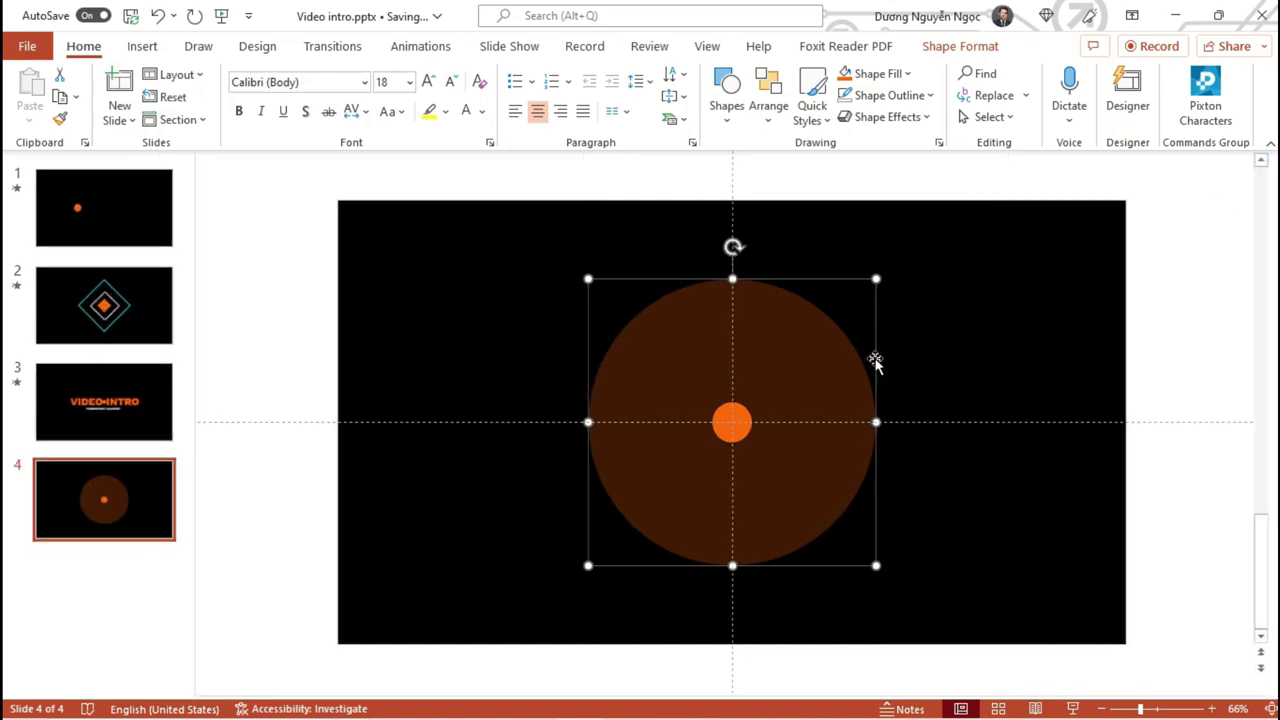
pyautogui.click(939, 378)
pyautogui.scroll(1, 850, 440)
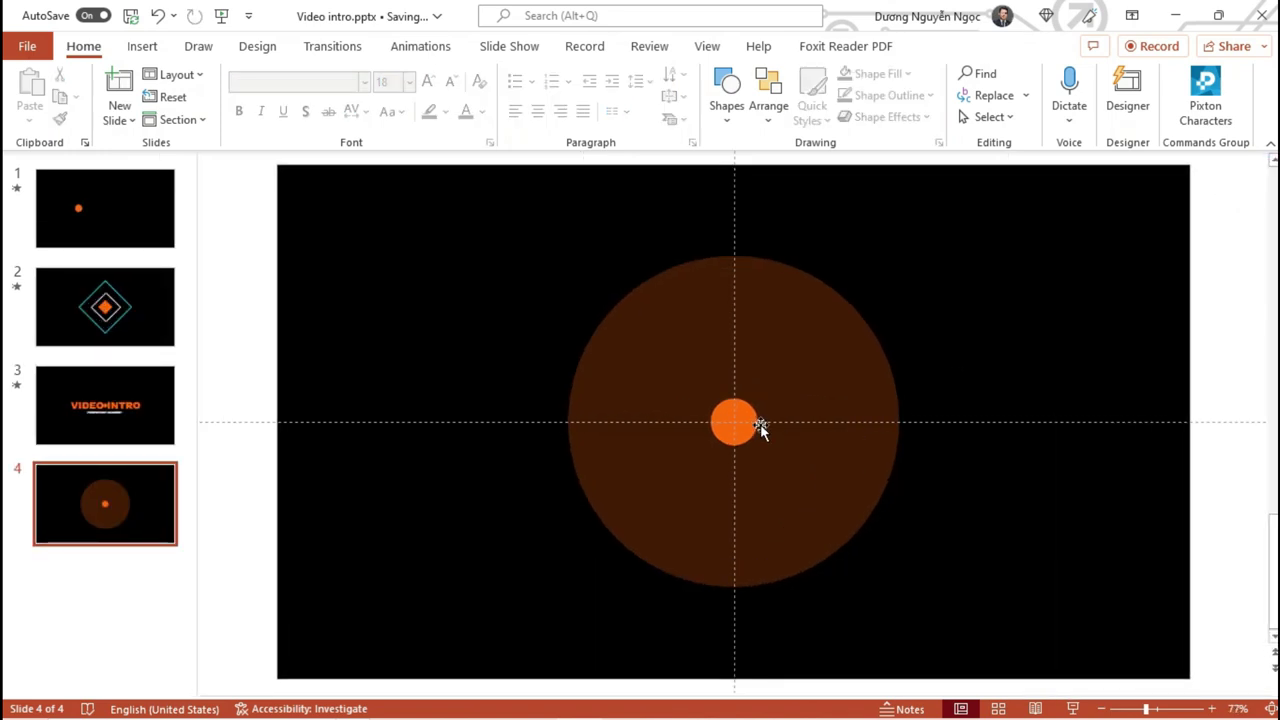
pyautogui.moveTo(747, 416); pyautogui.dragTo(746, 418)
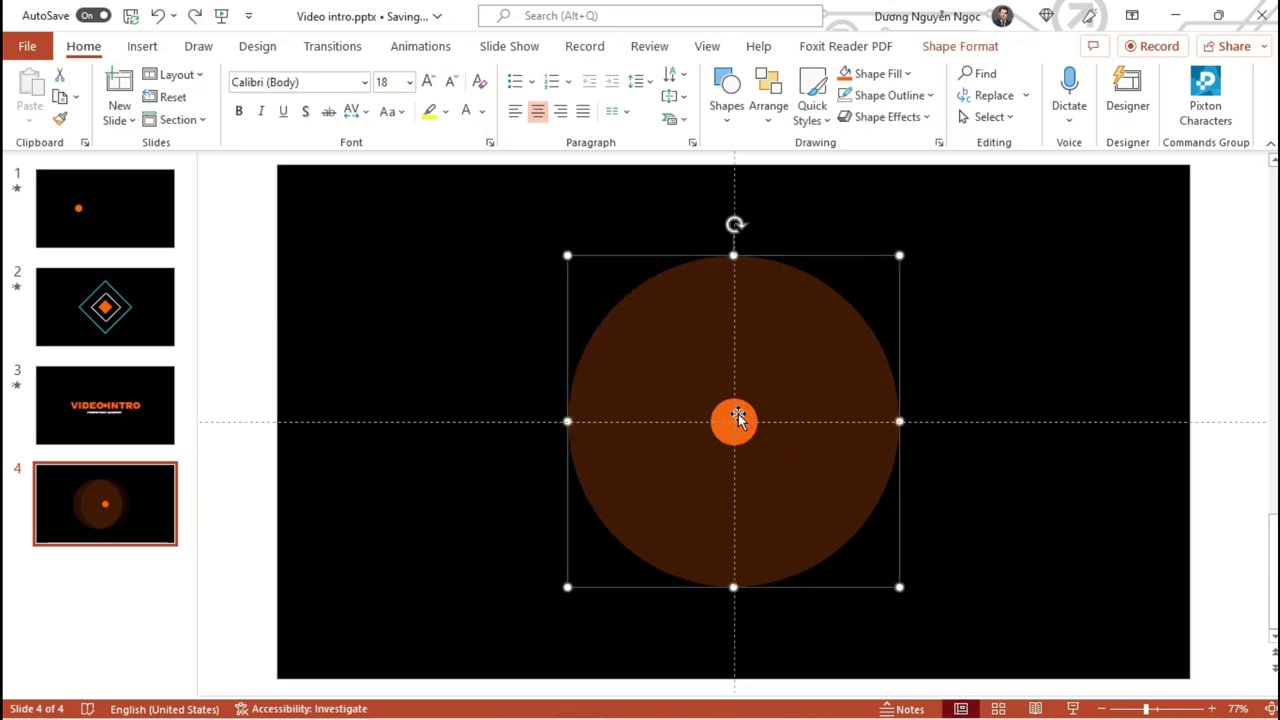
pyautogui.rightClick(792, 353)
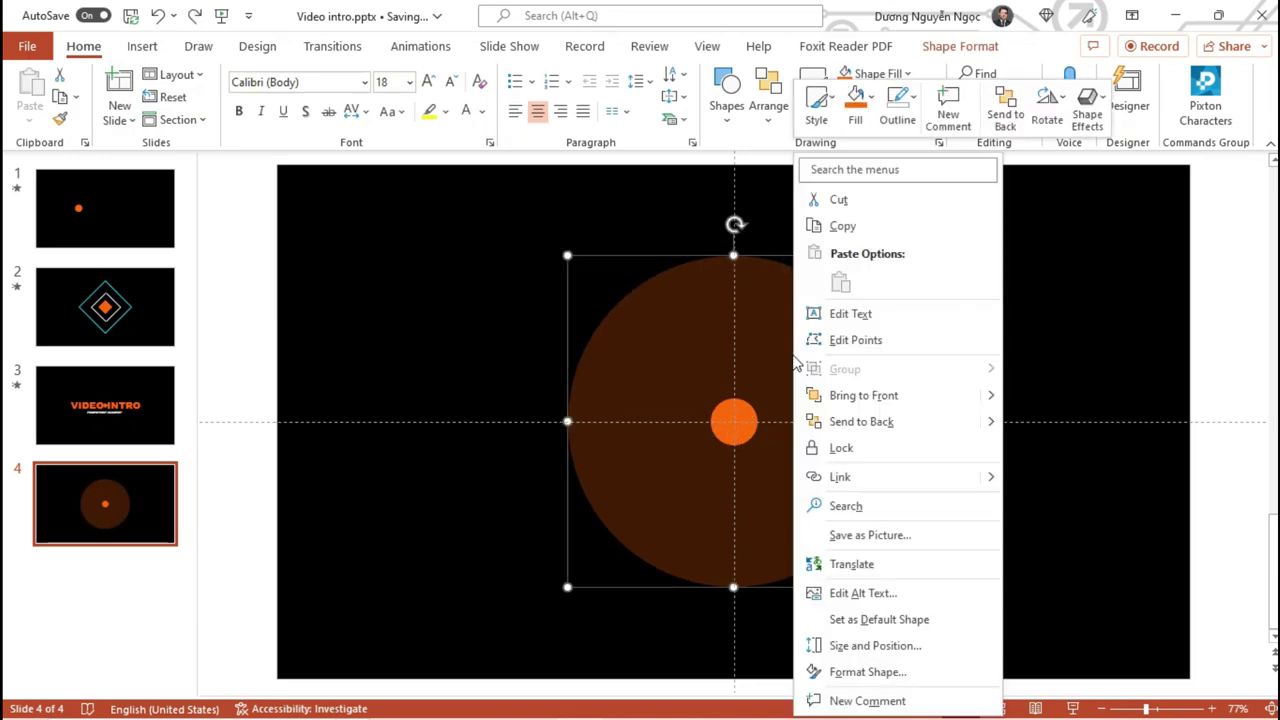
# - Send the large circle to the back and move the small dot onto its left edge
pyautogui.click(895, 432)
pyautogui.moveTo(749, 423); pyautogui.dragTo(584, 420)
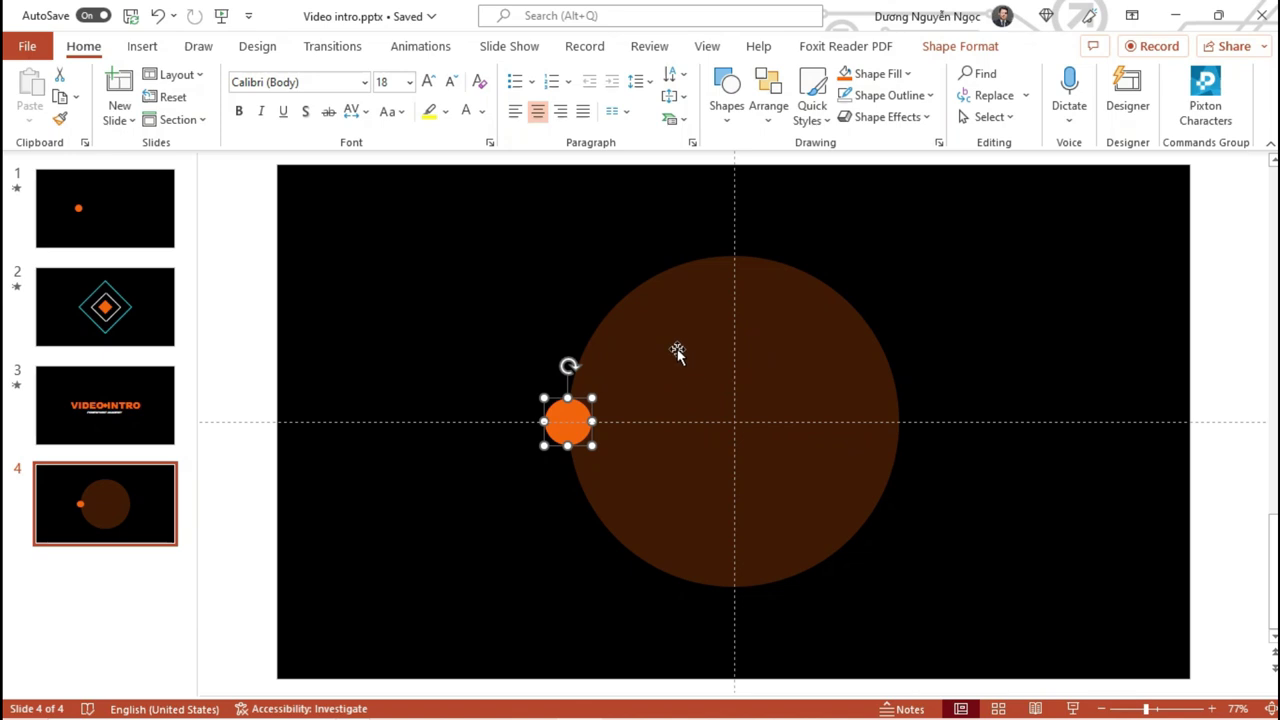
pyautogui.click(608, 288)
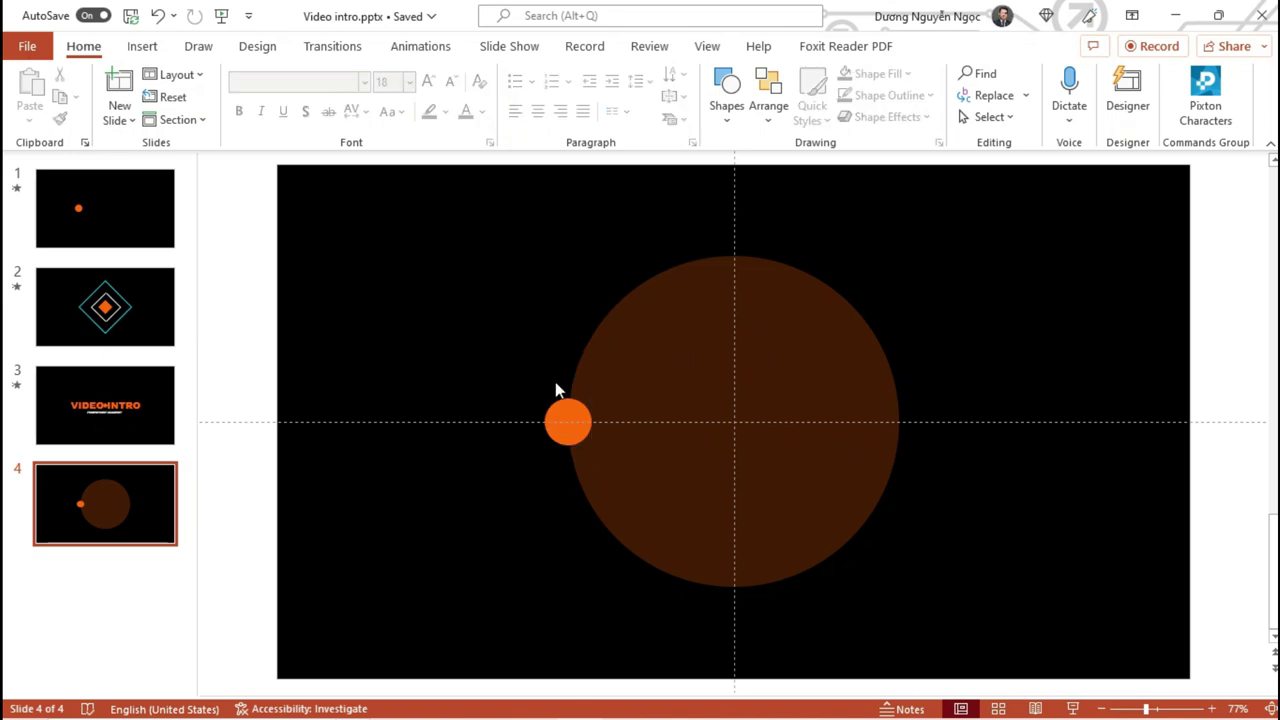
# - Duplicate slide 4 as slide 5, then delete its small orange dot and large circle
pyautogui.rightClick(131, 505)
pyautogui.click(226, 275)
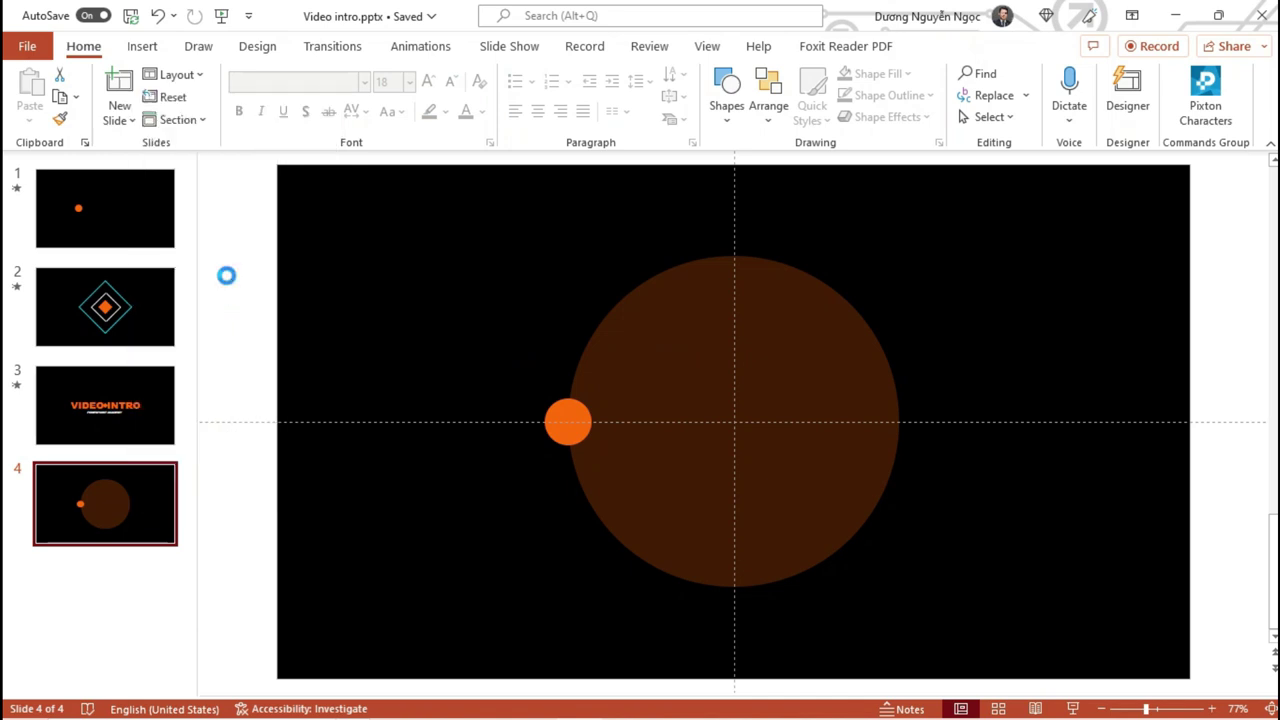
pyautogui.click(567, 427)
pyautogui.press('Delete')
pyautogui.click(650, 360)
pyautogui.press('Delete')
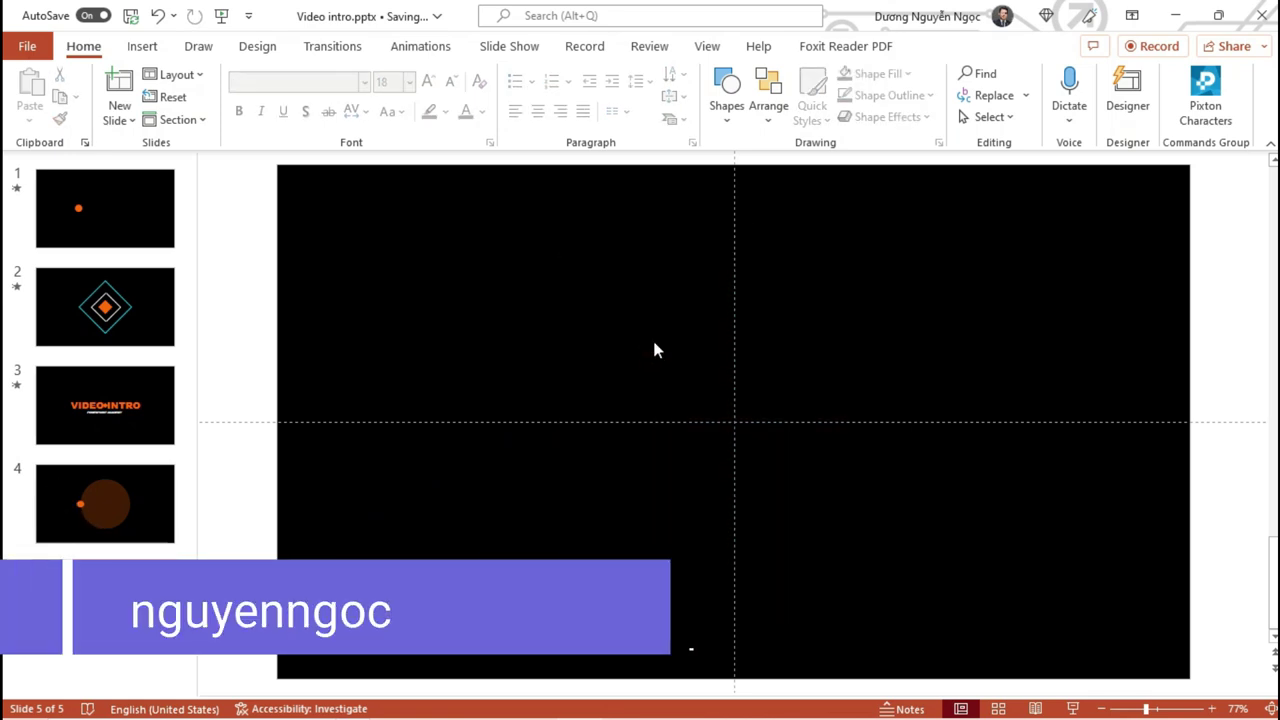
pyautogui.click(727, 110)
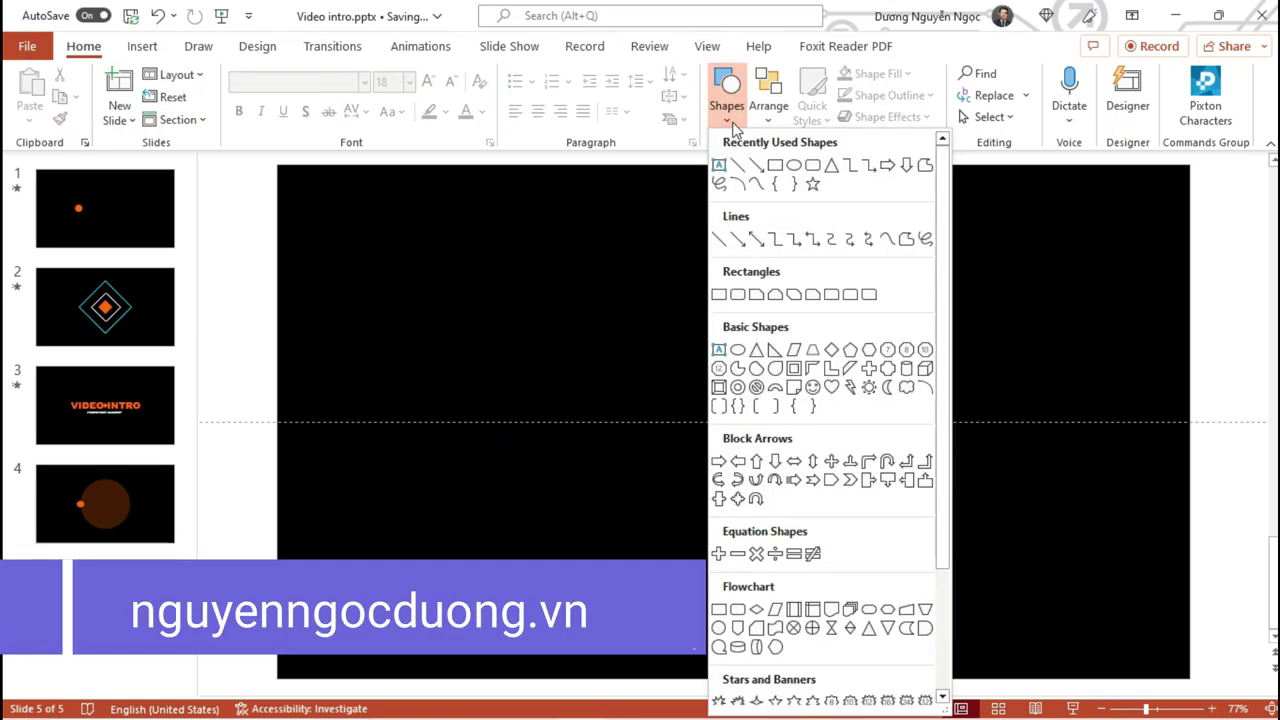
# - Draw a centred blue square, rotate it 45° into a diamond, and resize it to 3.47 inches
pyautogui.click(776, 166)
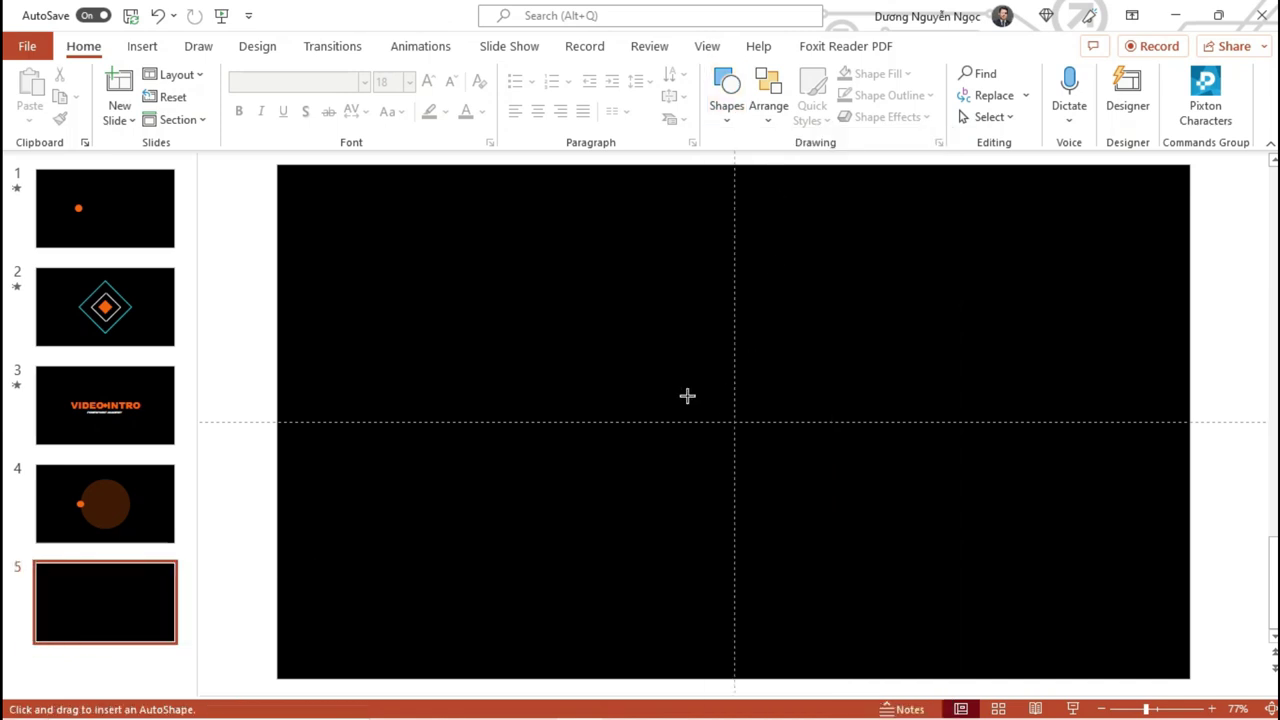
pyautogui.moveTo(629, 303); pyautogui.dragTo(894, 563)
pyautogui.moveTo(840, 506); pyautogui.dragTo(809, 490)
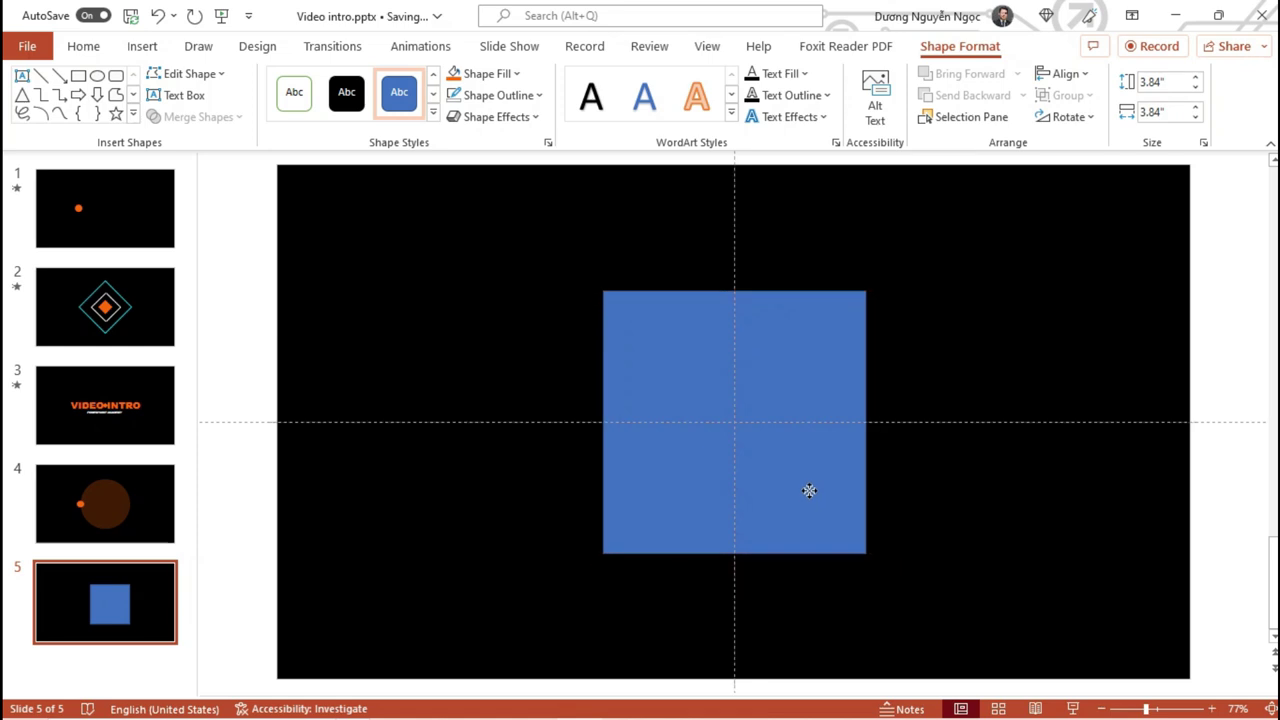
pyautogui.moveTo(735, 258); pyautogui.dragTo(889, 312)
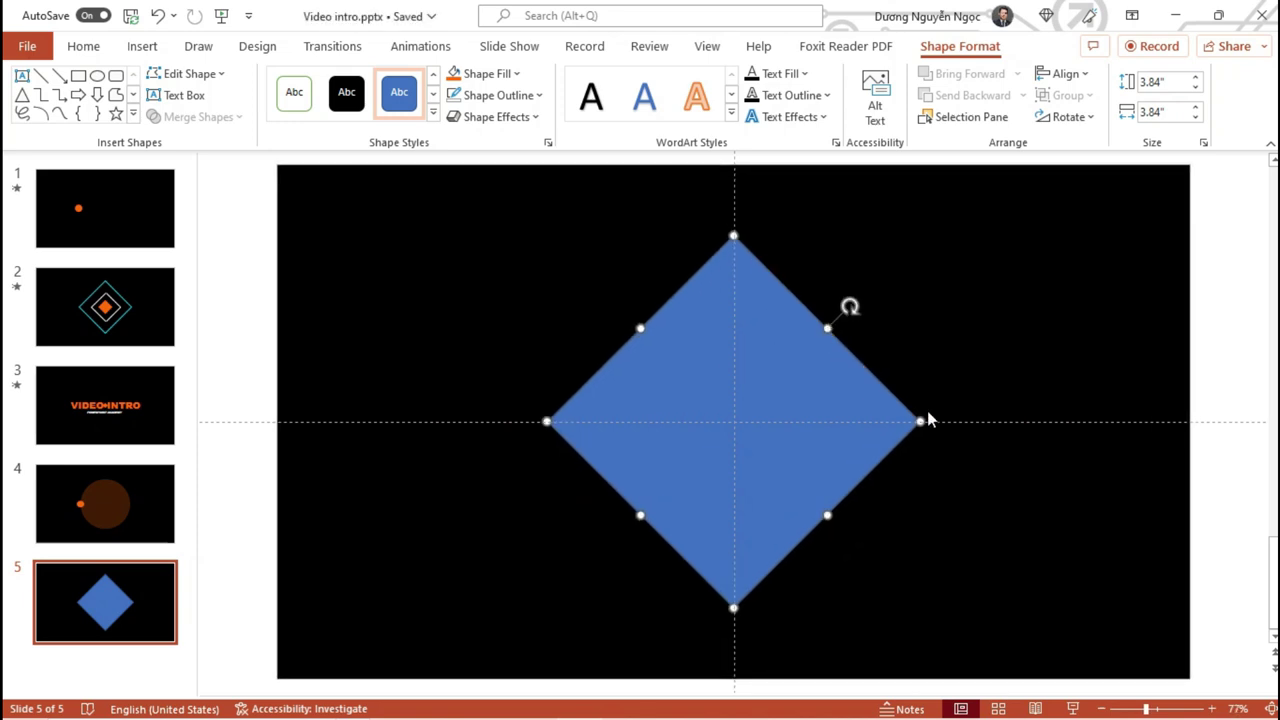
pyautogui.moveTo(922, 420); pyautogui.dragTo(902, 420)
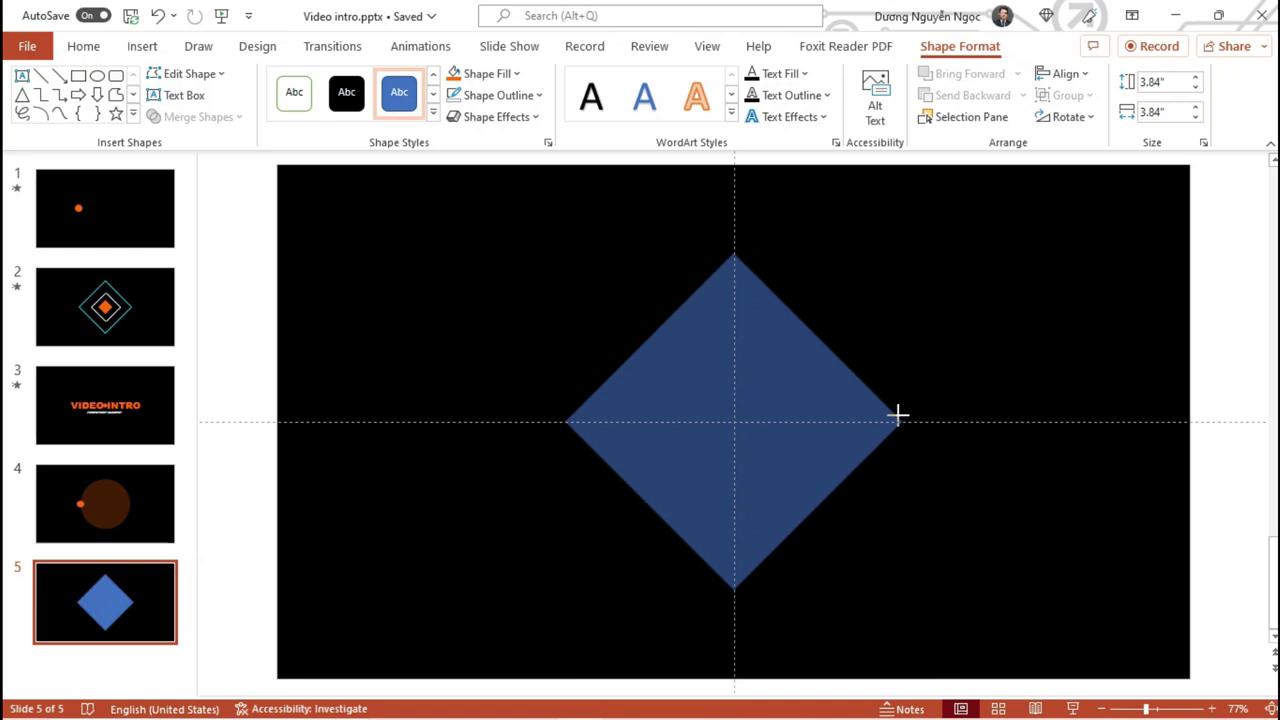
# - Give the diamond No Fill and a 6 pt cyan outline
pyautogui.click(494, 78)
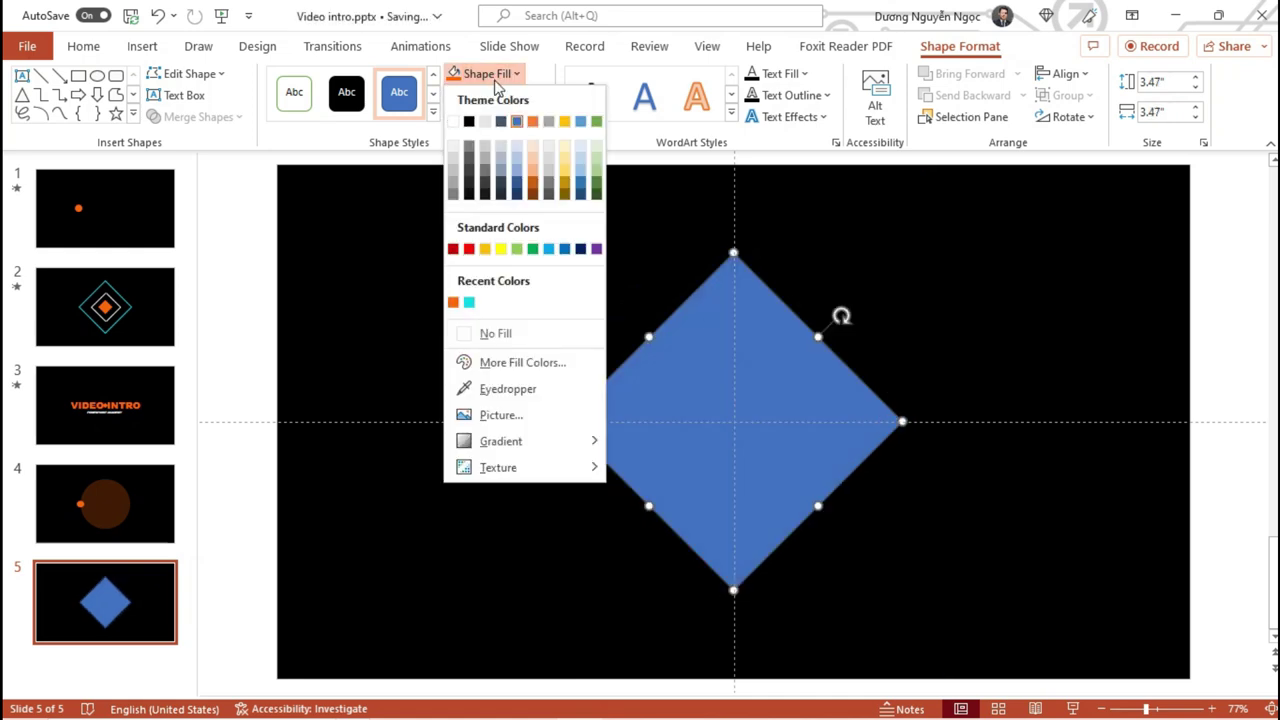
pyautogui.click(496, 333)
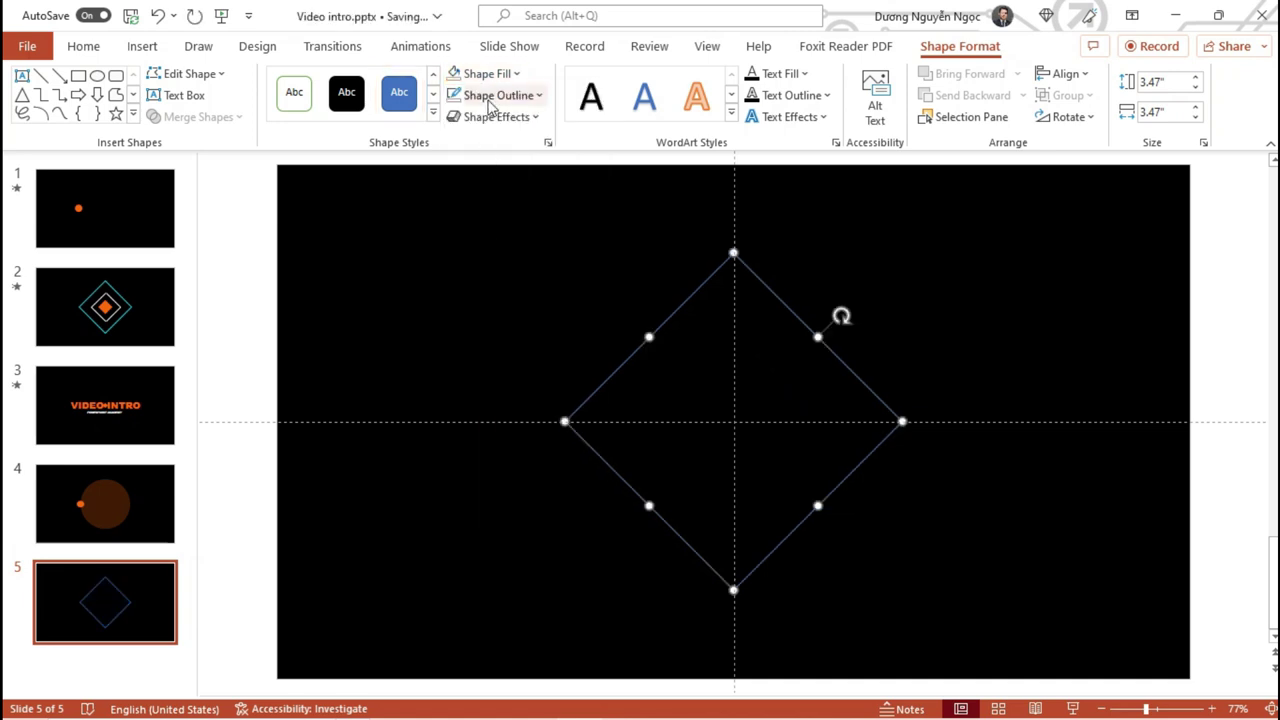
pyautogui.click(491, 97)
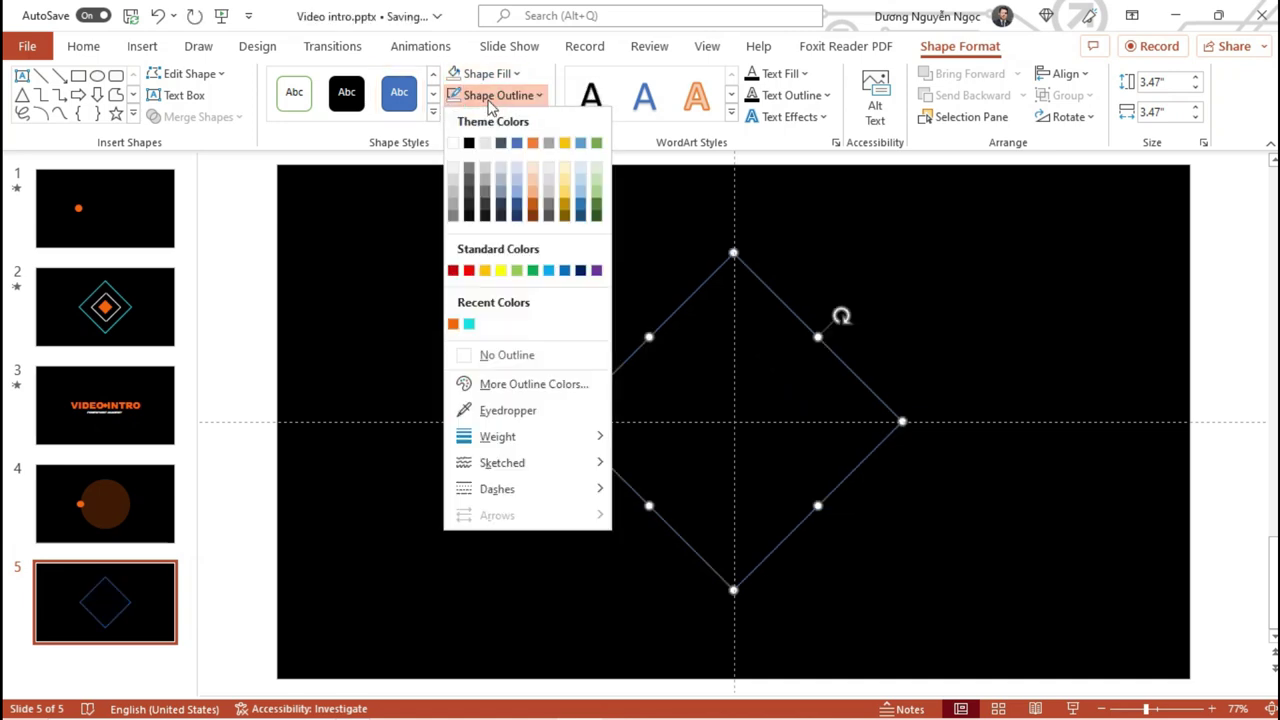
pyautogui.click(470, 325)
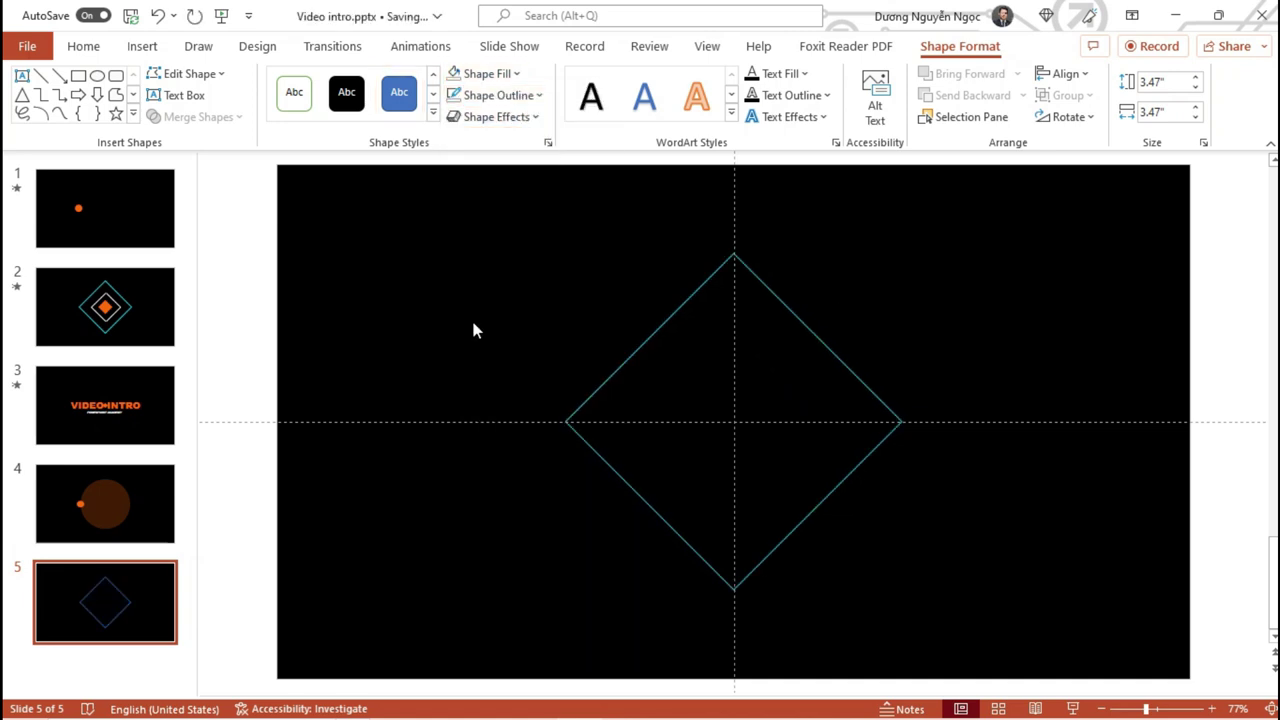
pyautogui.click(505, 98)
pyautogui.moveTo(497, 436)
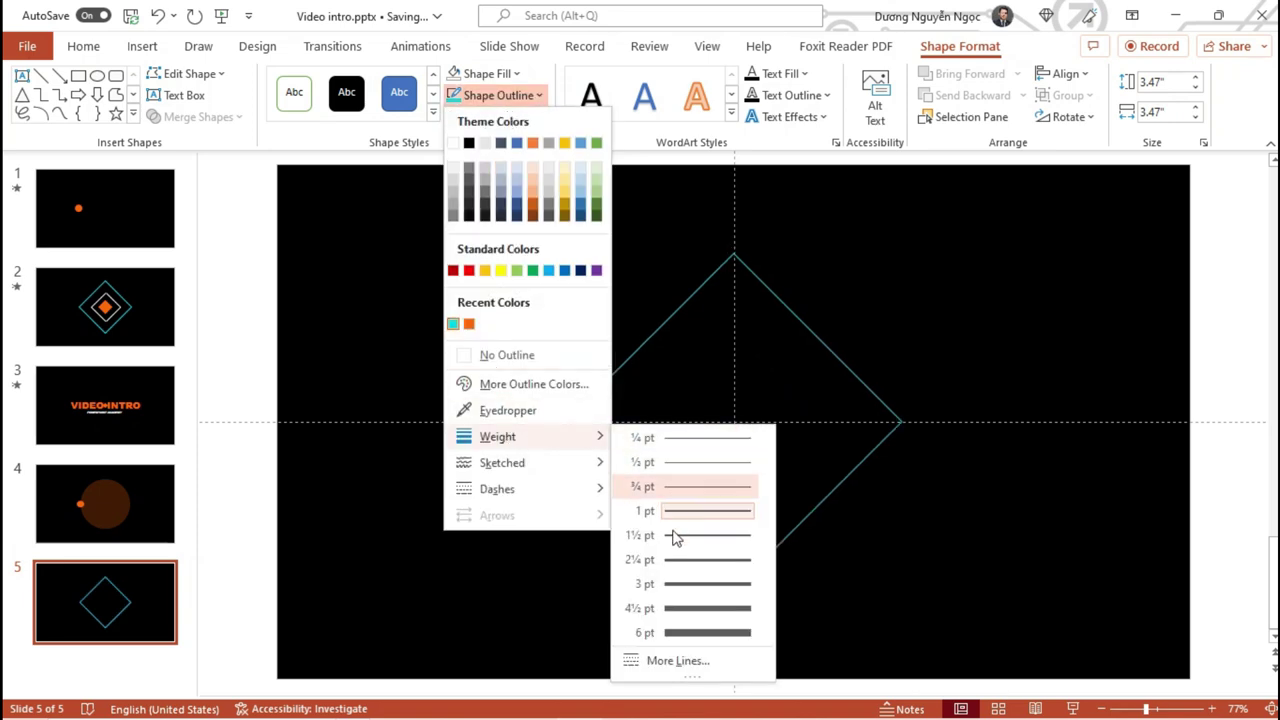
pyautogui.click(688, 633)
pyautogui.click(886, 579)
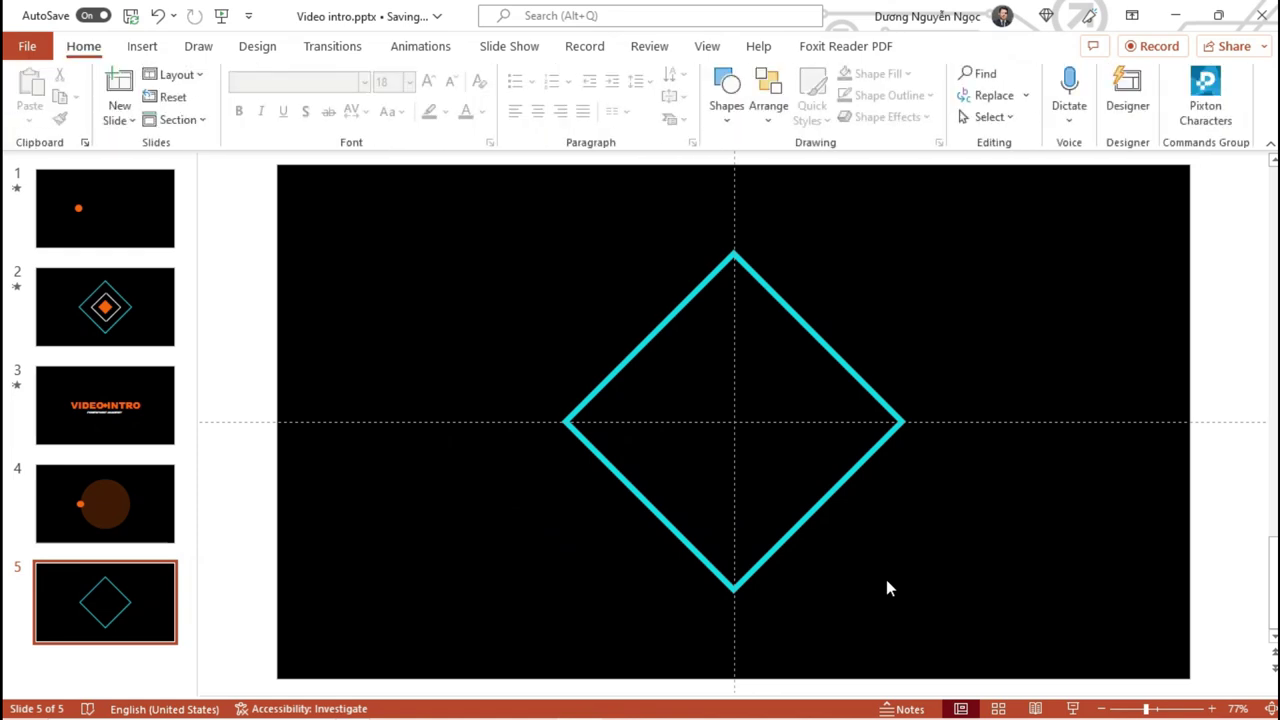
pyautogui.click(840, 365)
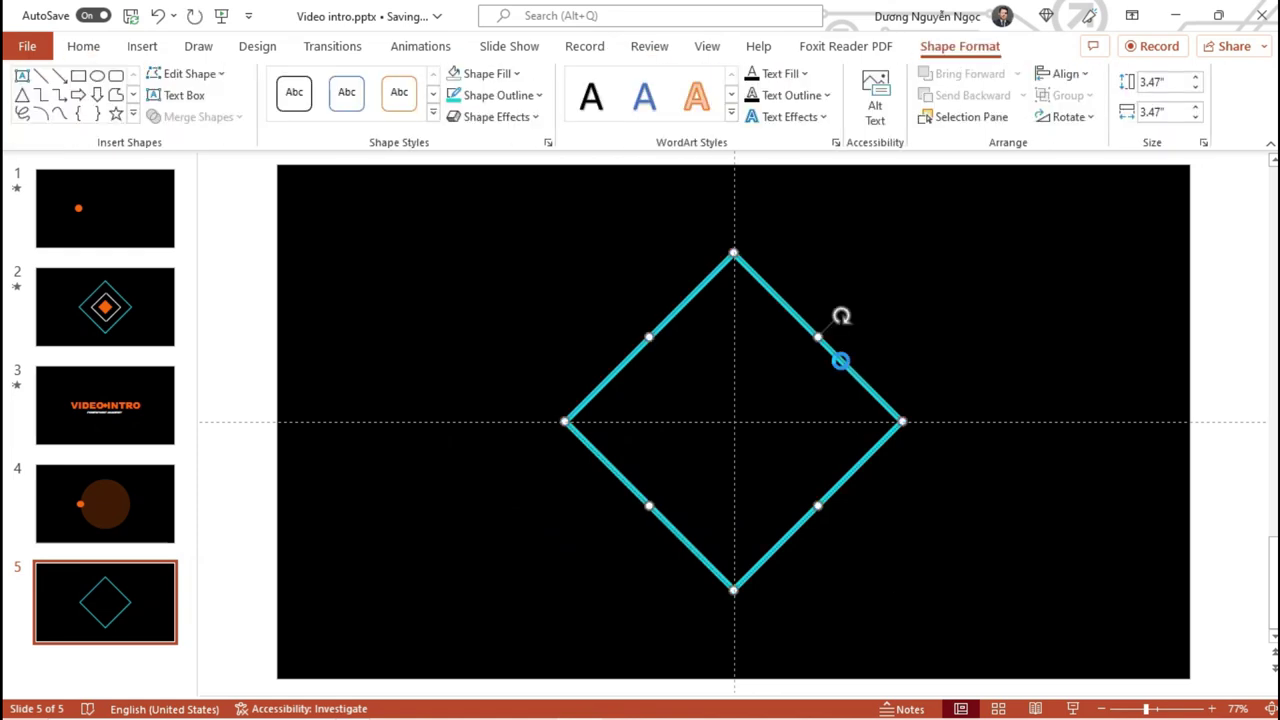
# - Duplicate the cyan diamond and shrink the copy into a small 1.01-inch centre diamond
pyautogui.hotkey('ctrl', 'd')
pyautogui.moveTo(889, 428); pyautogui.dragTo(770, 408)
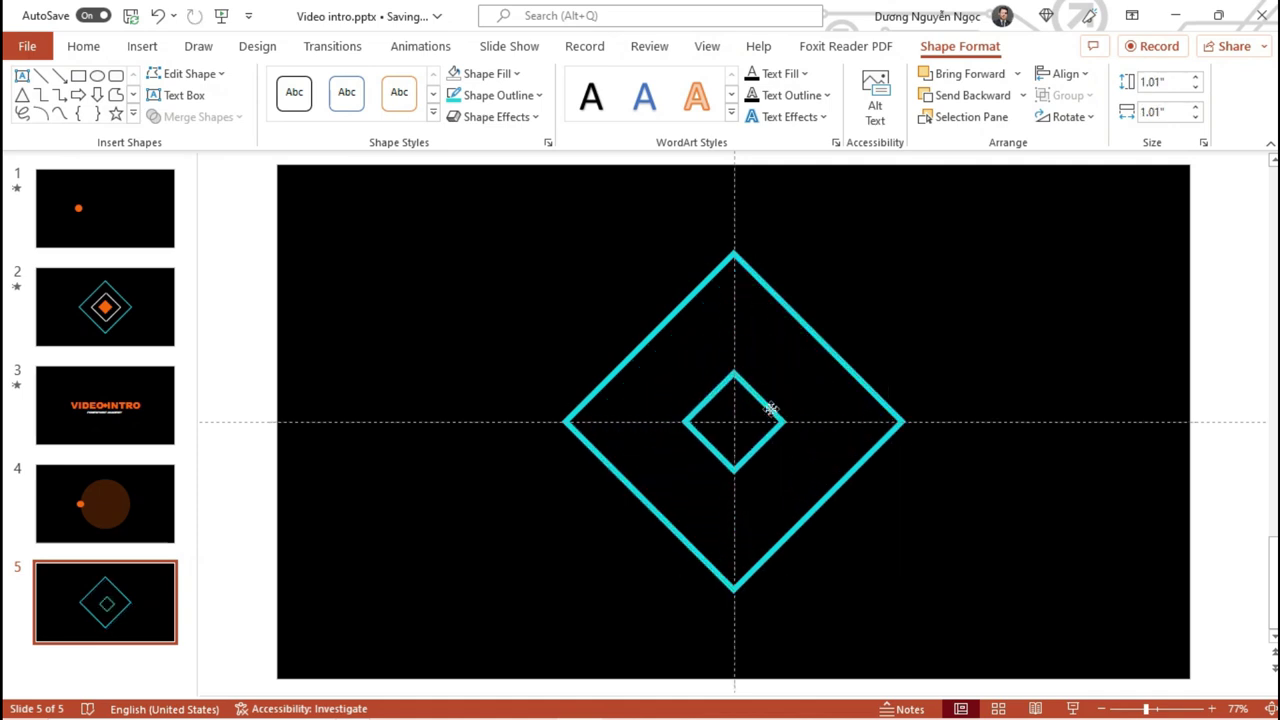
pyautogui.click(771, 408)
# - Fill the small diamond orange with No Outline, then compare with slide 2 and return to slide 5
pyautogui.click(485, 74)
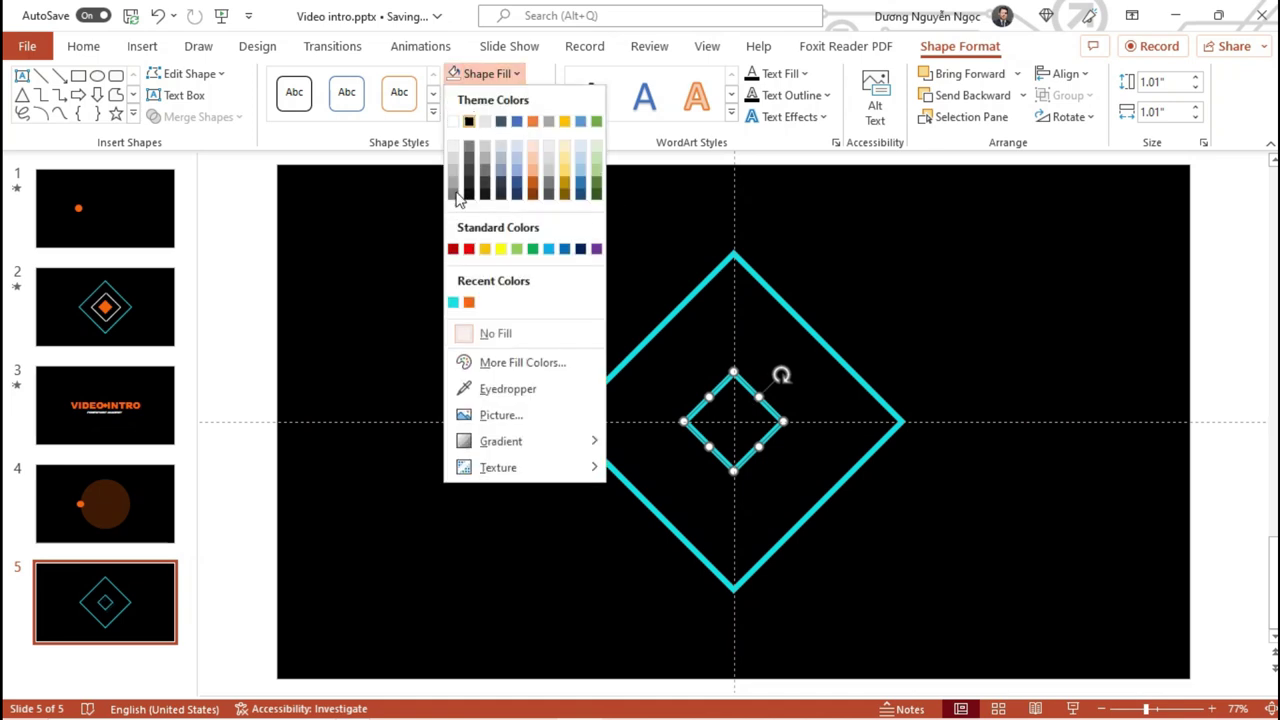
pyautogui.click(471, 305)
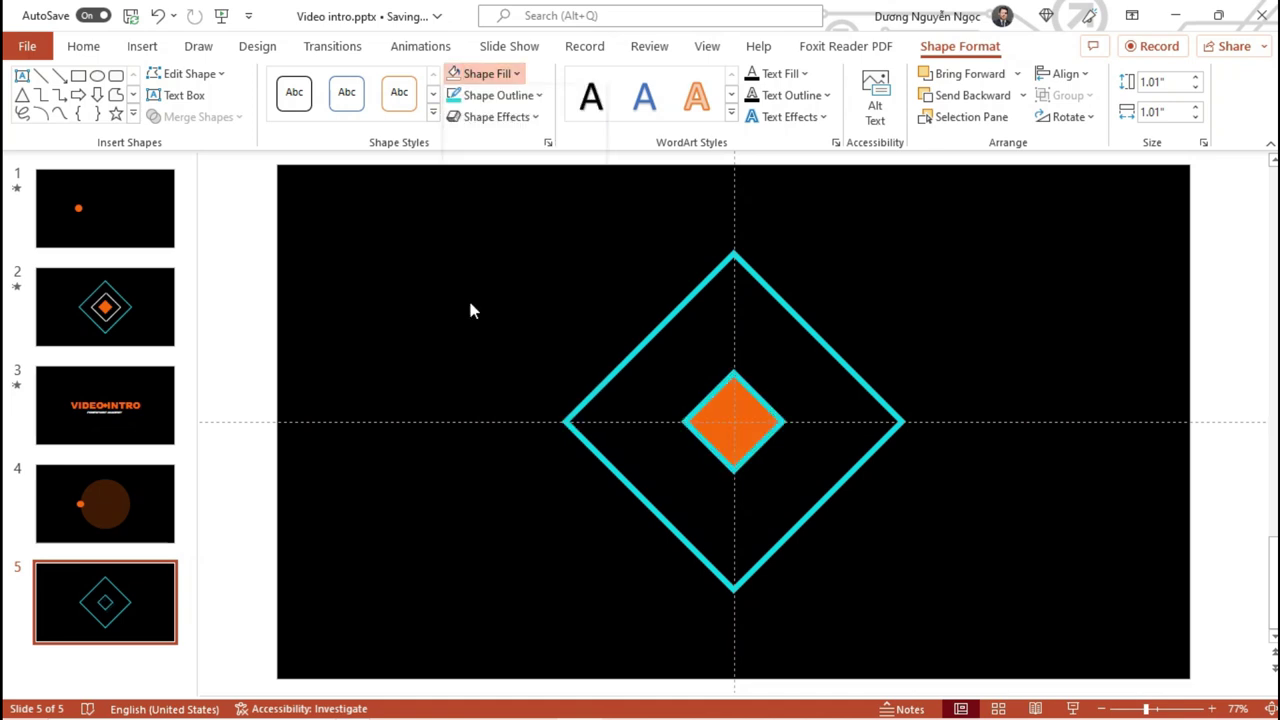
pyautogui.click(498, 95)
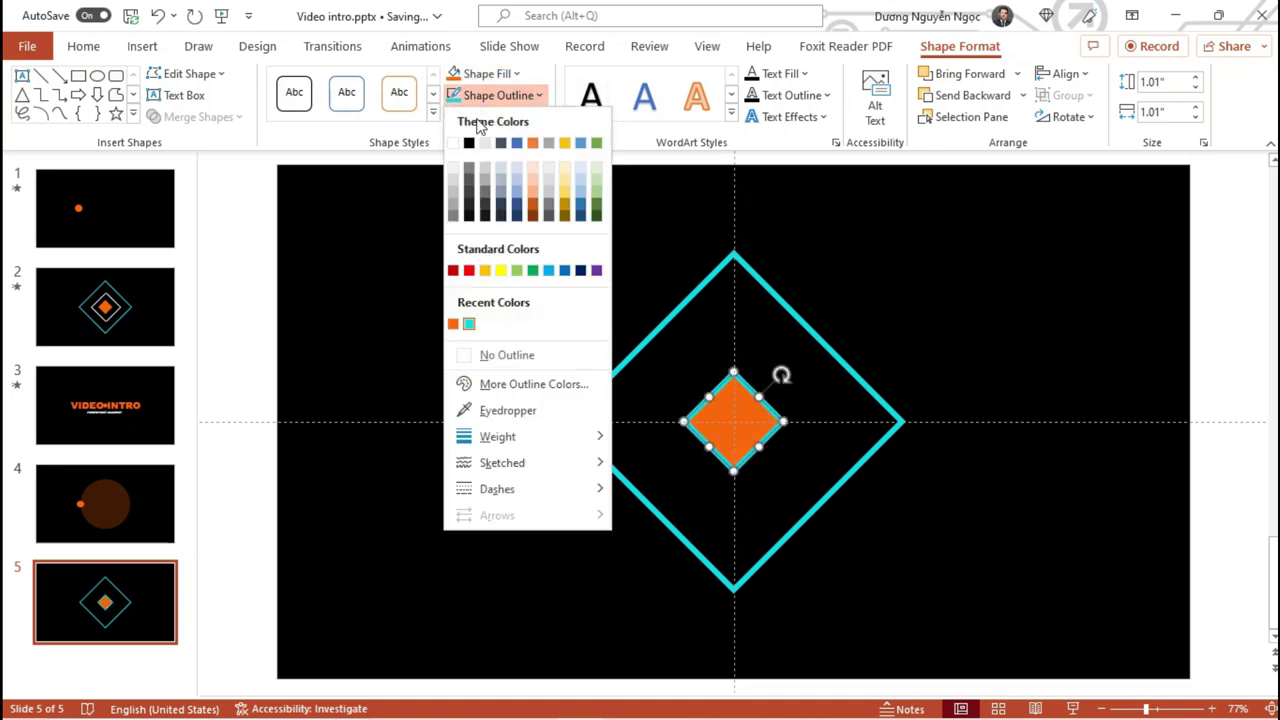
pyautogui.click(513, 357)
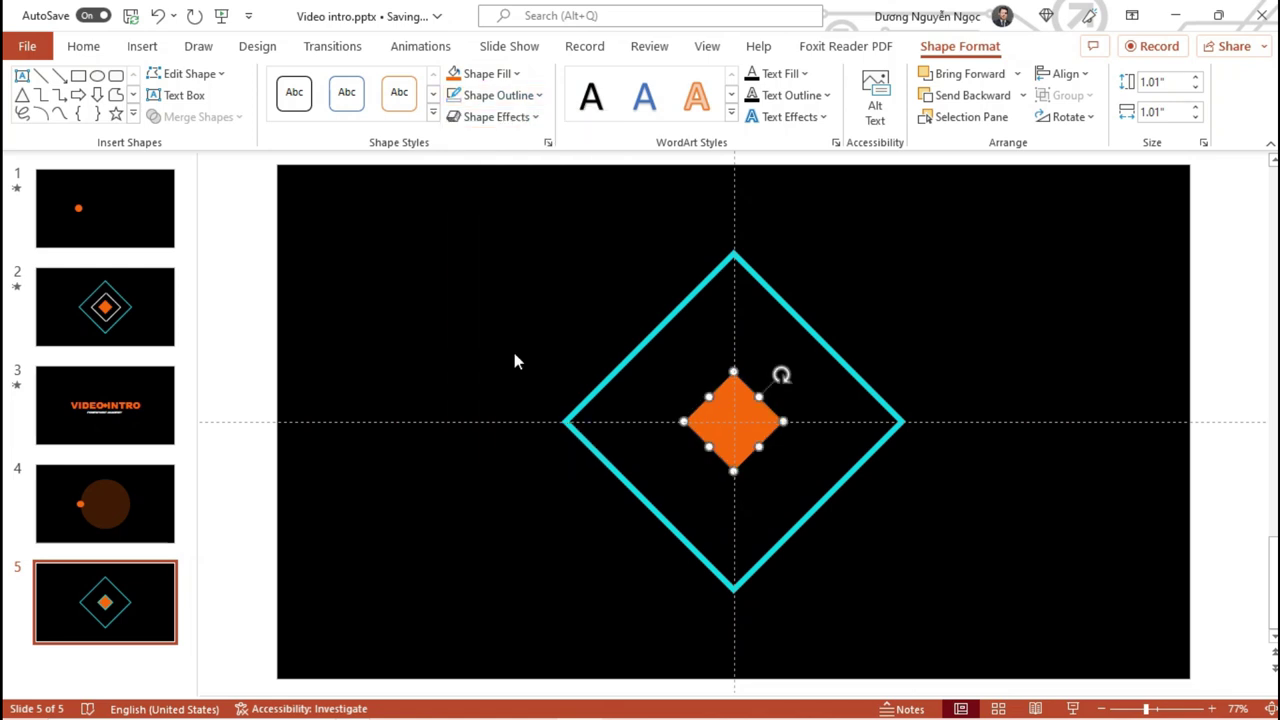
pyautogui.click(140, 337)
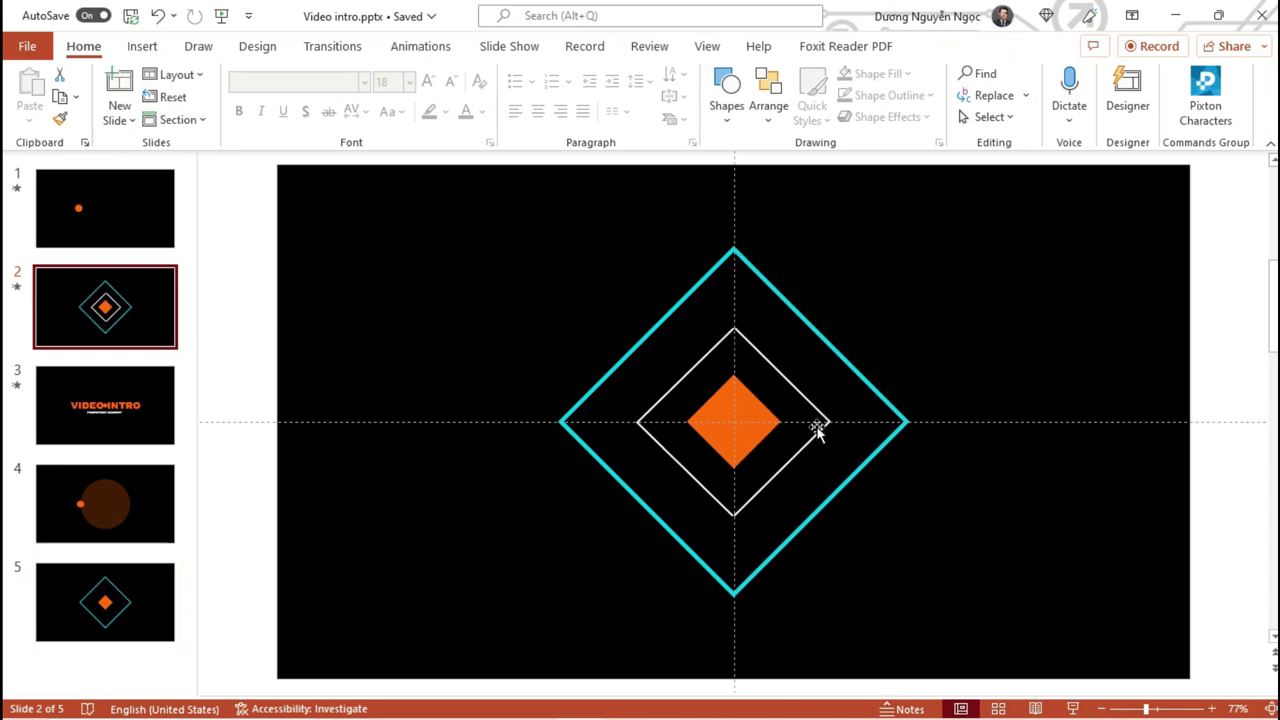
pyautogui.click(126, 600)
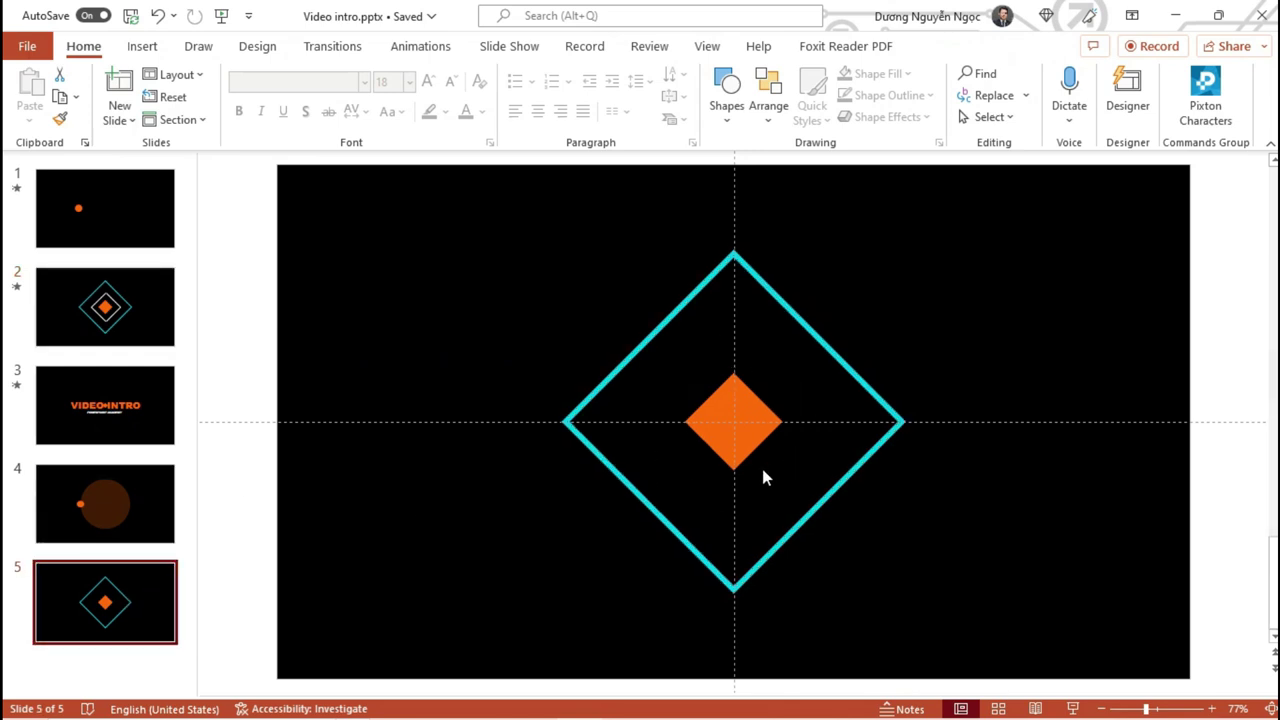
# - Draw a thin diagonal line rising from the left of the orange diamond
pyautogui.keyDown('ctrl'); pyautogui.scroll(5, 767, 470); pyautogui.keyUp('ctrl')
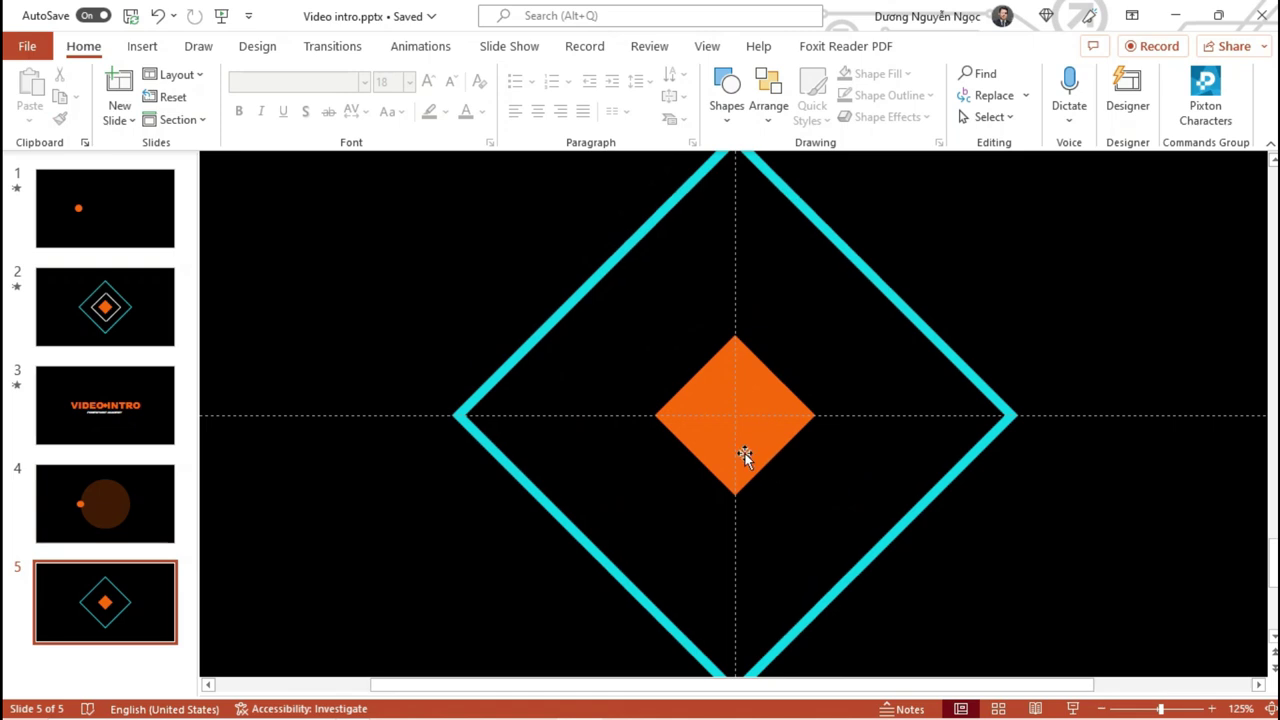
pyautogui.click(729, 118)
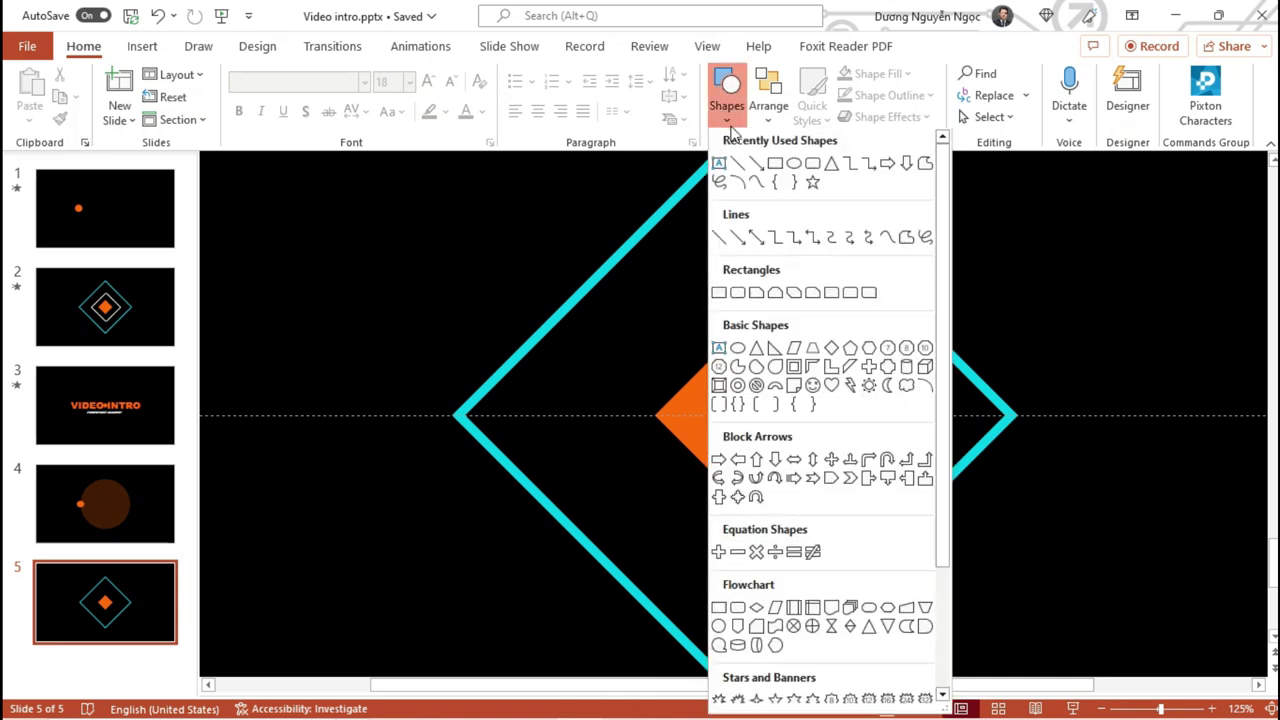
pyautogui.click(738, 168)
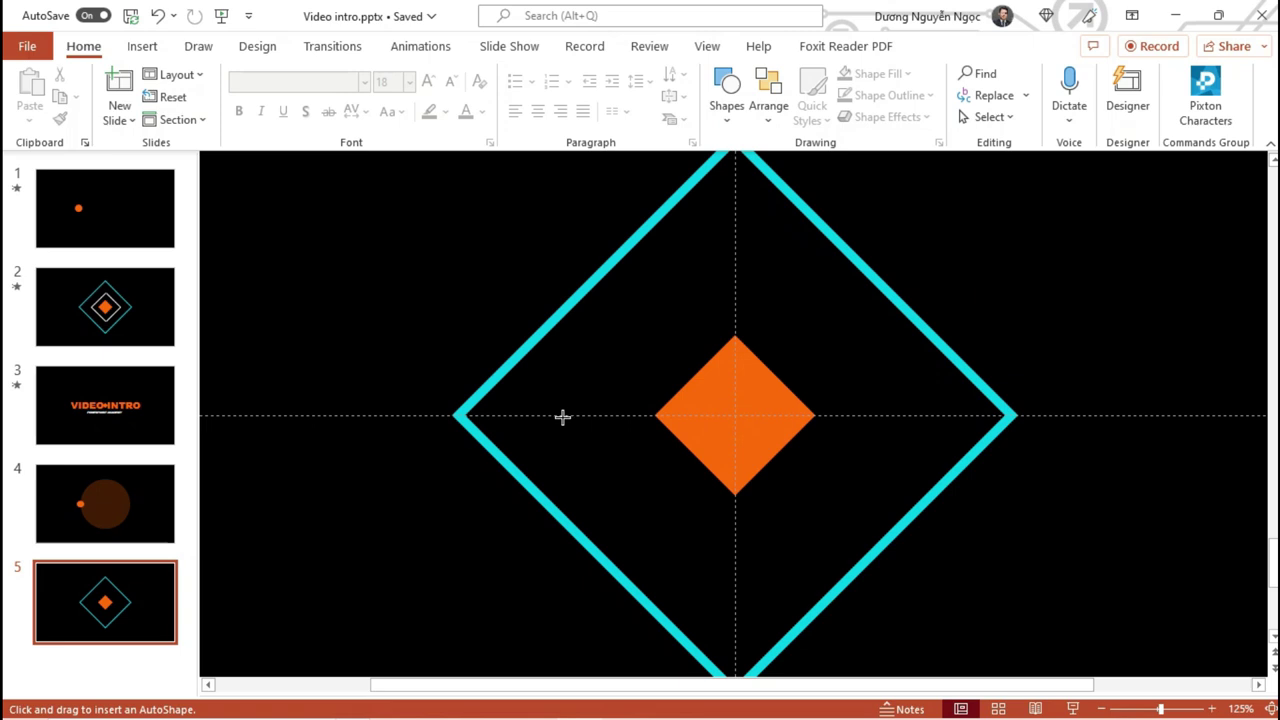
pyautogui.moveTo(563, 413); pyautogui.dragTo(737, 236)
pyautogui.moveTo(738, 240); pyautogui.dragTo(736, 238)
# - Duplicate the line, flip the copy vertically, join it at the peak, and select both lines
pyautogui.hotkey('ctrl', 'd')
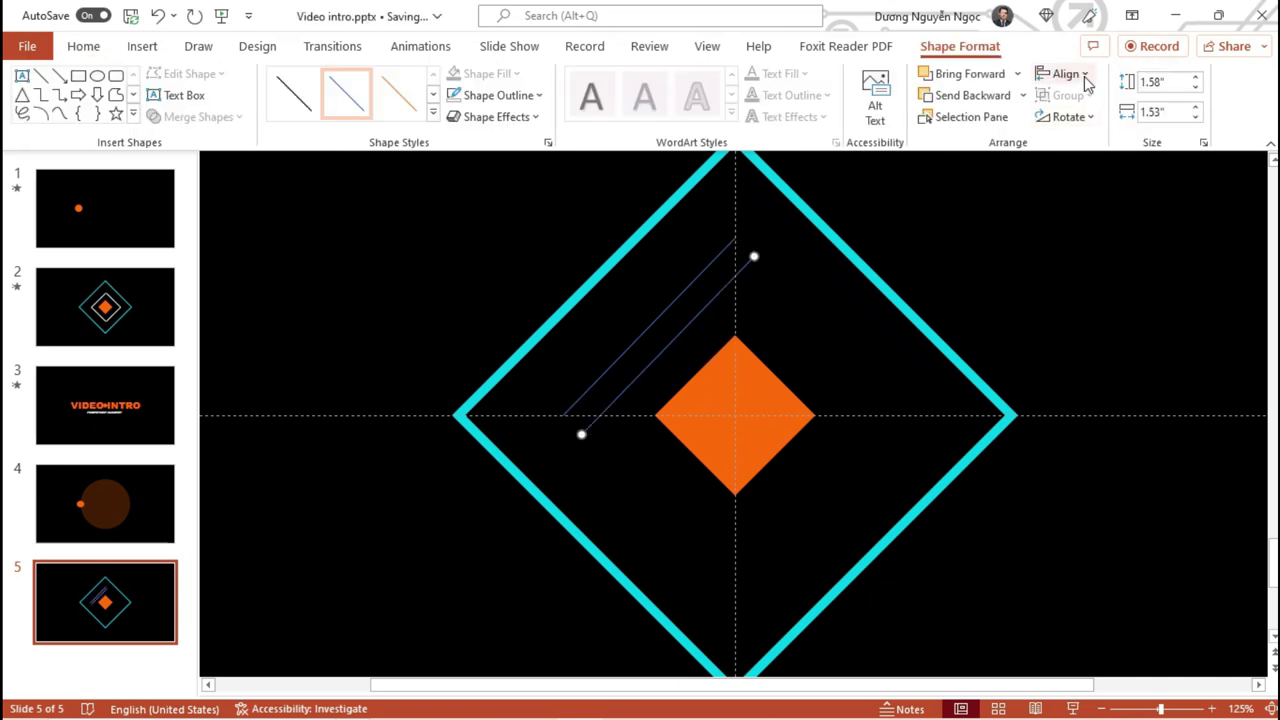
pyautogui.click(1085, 76)
pyautogui.click(1087, 117)
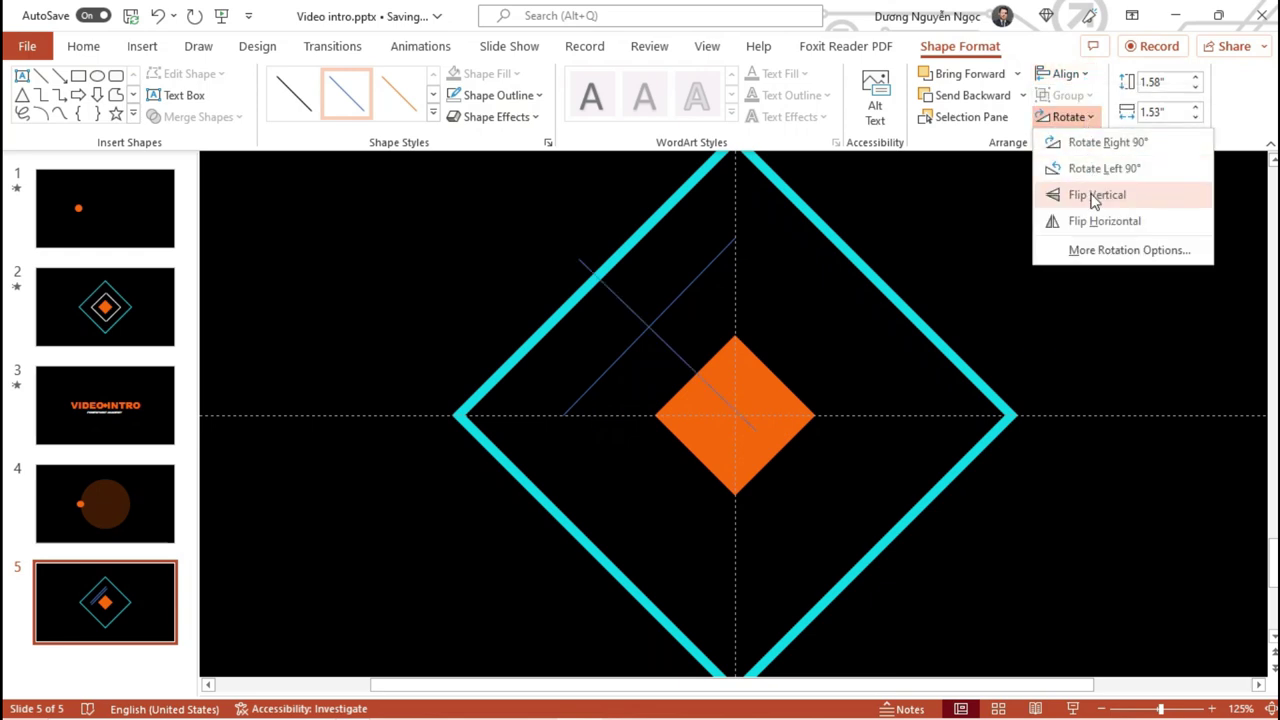
pyautogui.click(1090, 187)
pyautogui.moveTo(638, 327); pyautogui.dragTo(784, 291)
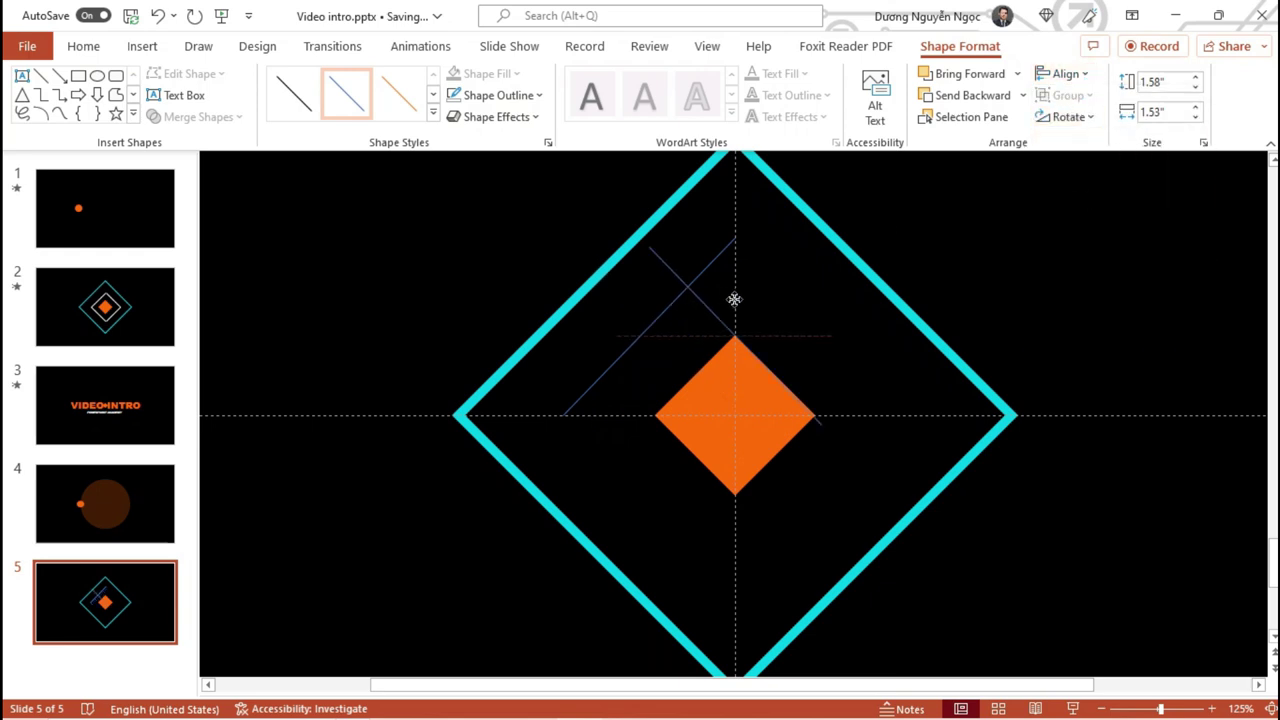
pyautogui.keyDown('shift'); pyautogui.click(680, 298); pyautogui.keyUp('shift')
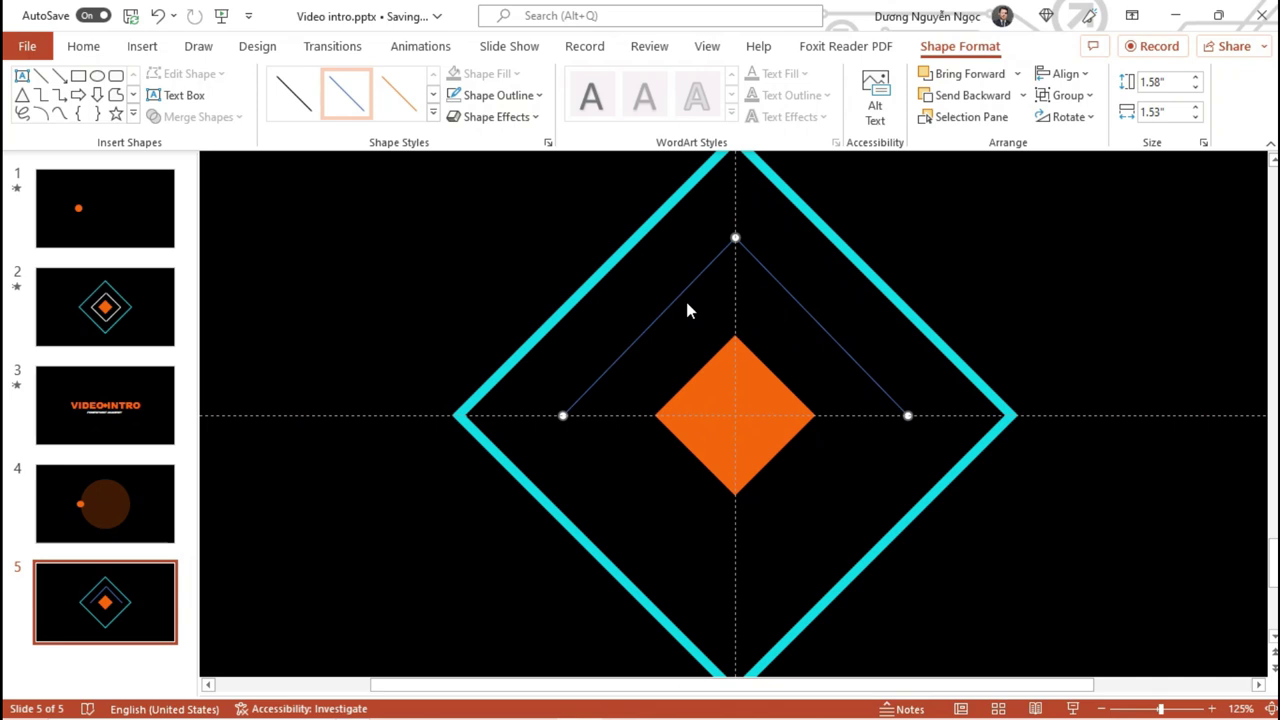
# - Group the two top lines, flip a duplicate vertically, and move it down to close the diamond
pyautogui.click(1070, 96)
pyautogui.click(1083, 120)
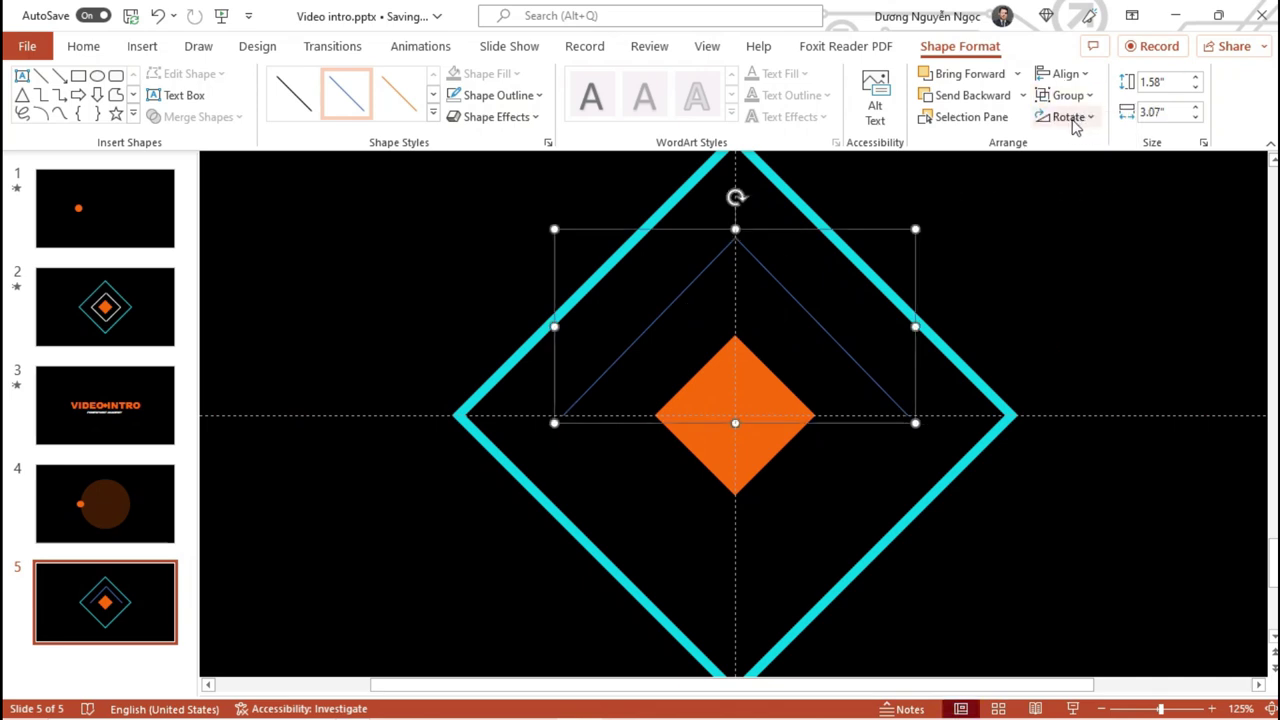
pyautogui.hotkey('ctrl', 'd')
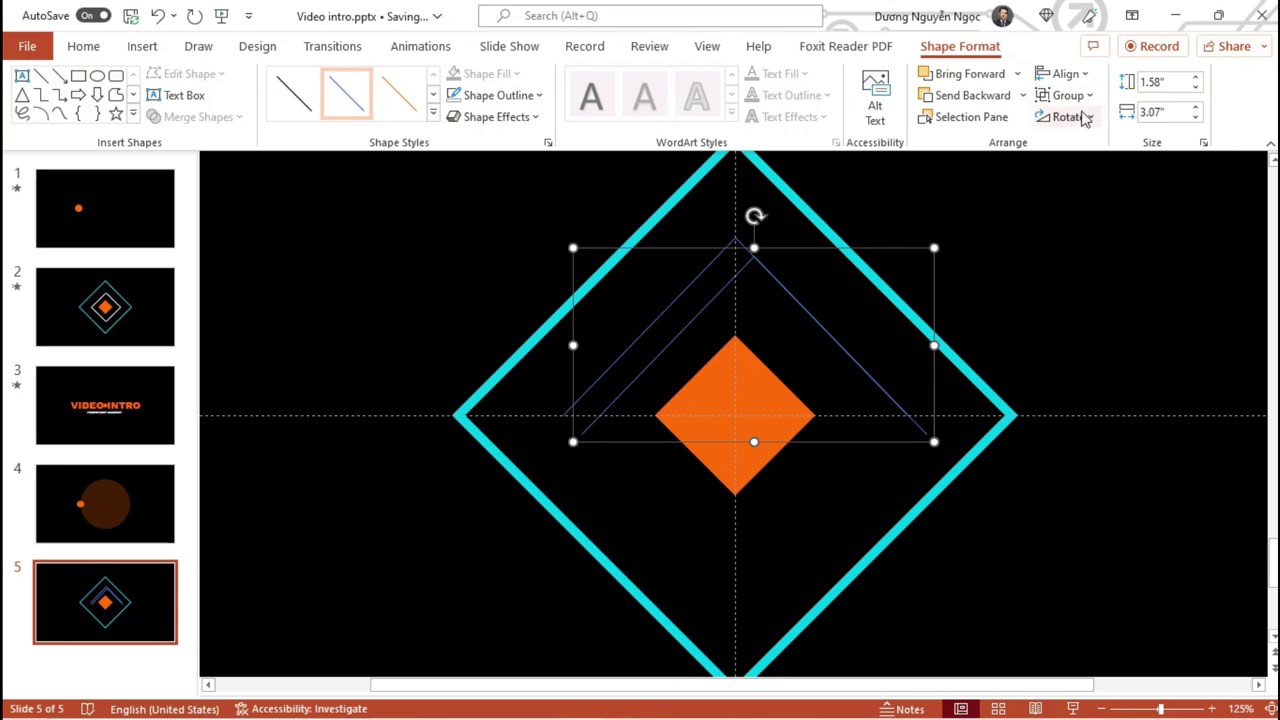
pyautogui.click(1086, 117)
pyautogui.click(1088, 192)
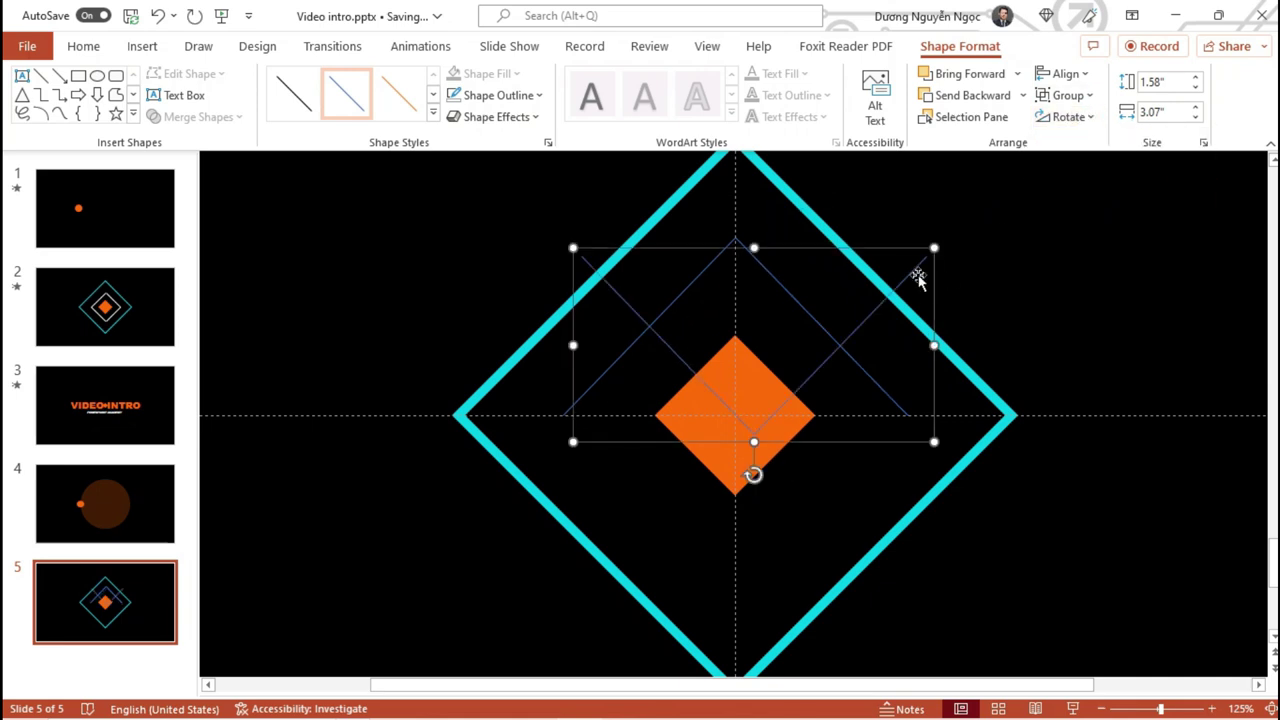
pyautogui.moveTo(912, 280); pyautogui.dragTo(893, 430)
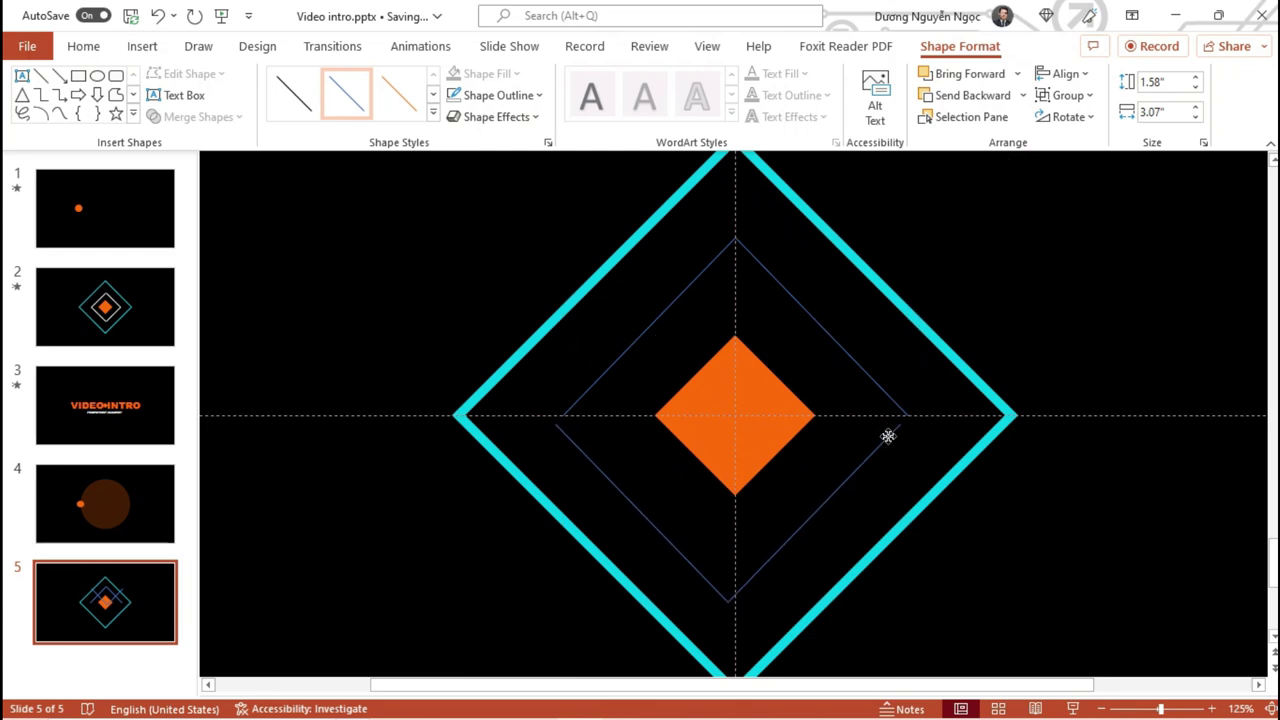
pyautogui.keyDown('shift'); pyautogui.click(831, 337); pyautogui.keyUp('shift')
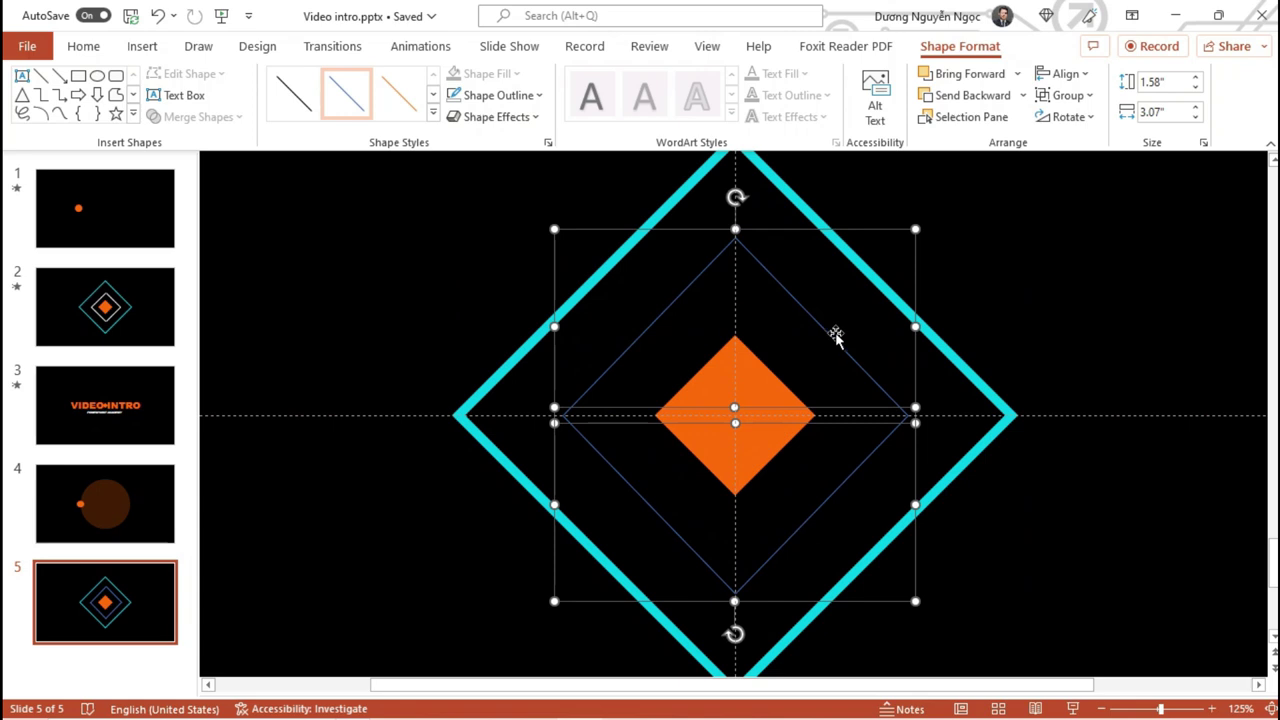
# - Give the middle diamond's lines a 3 pt white outline
pyautogui.click(505, 95)
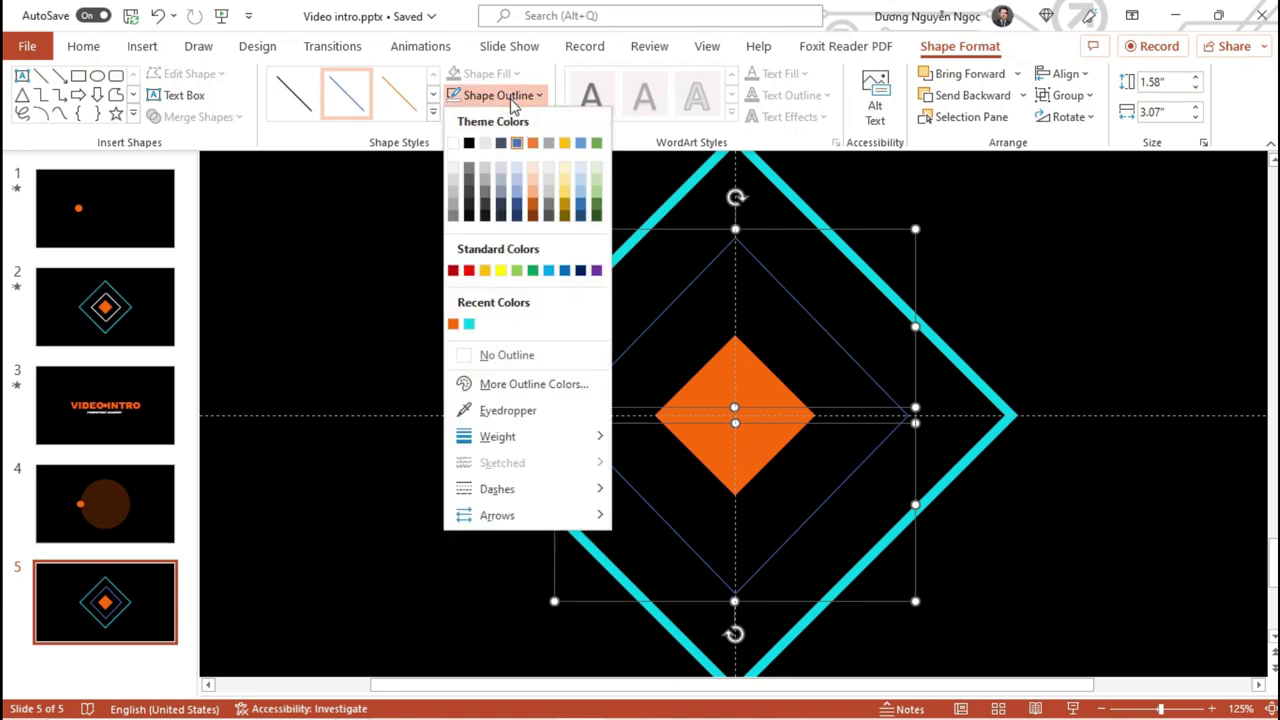
pyautogui.moveTo(497, 436)
pyautogui.click(725, 584)
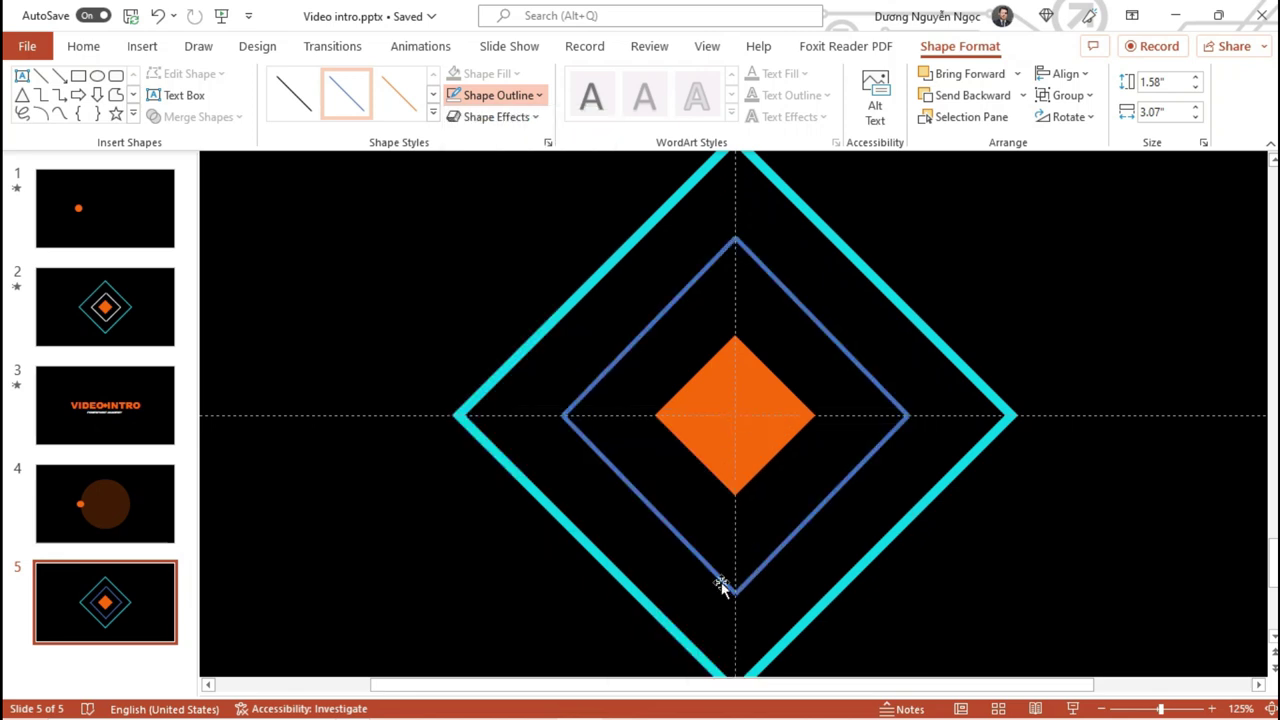
pyautogui.click(493, 95)
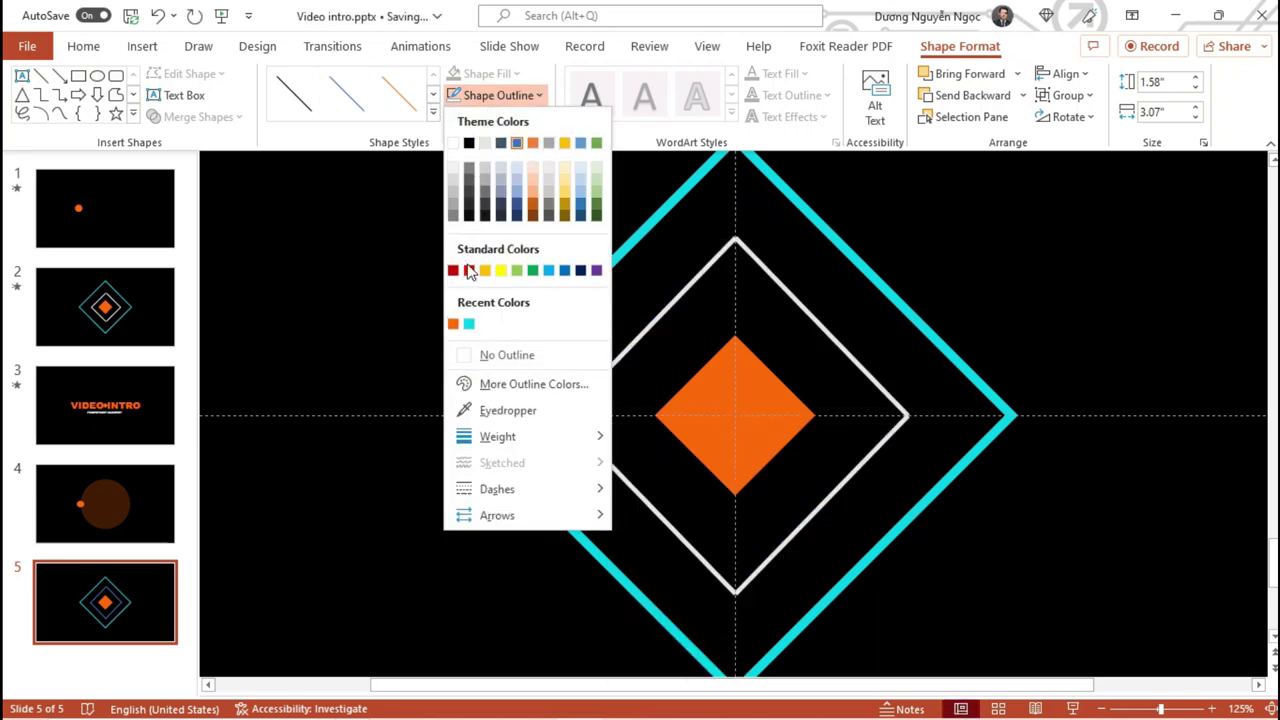
pyautogui.click(453, 143)
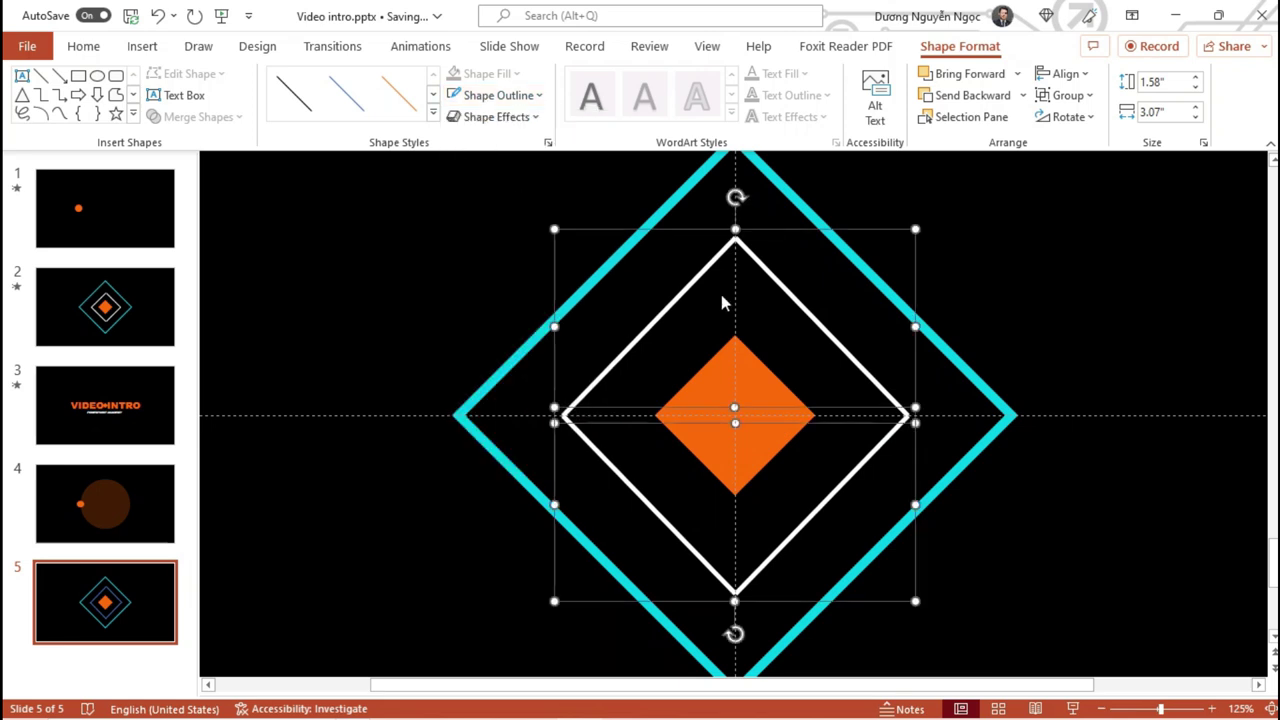
pyautogui.click(1030, 290)
# - Ungroup both white line pairs into separate individual lines
pyautogui.click(847, 357)
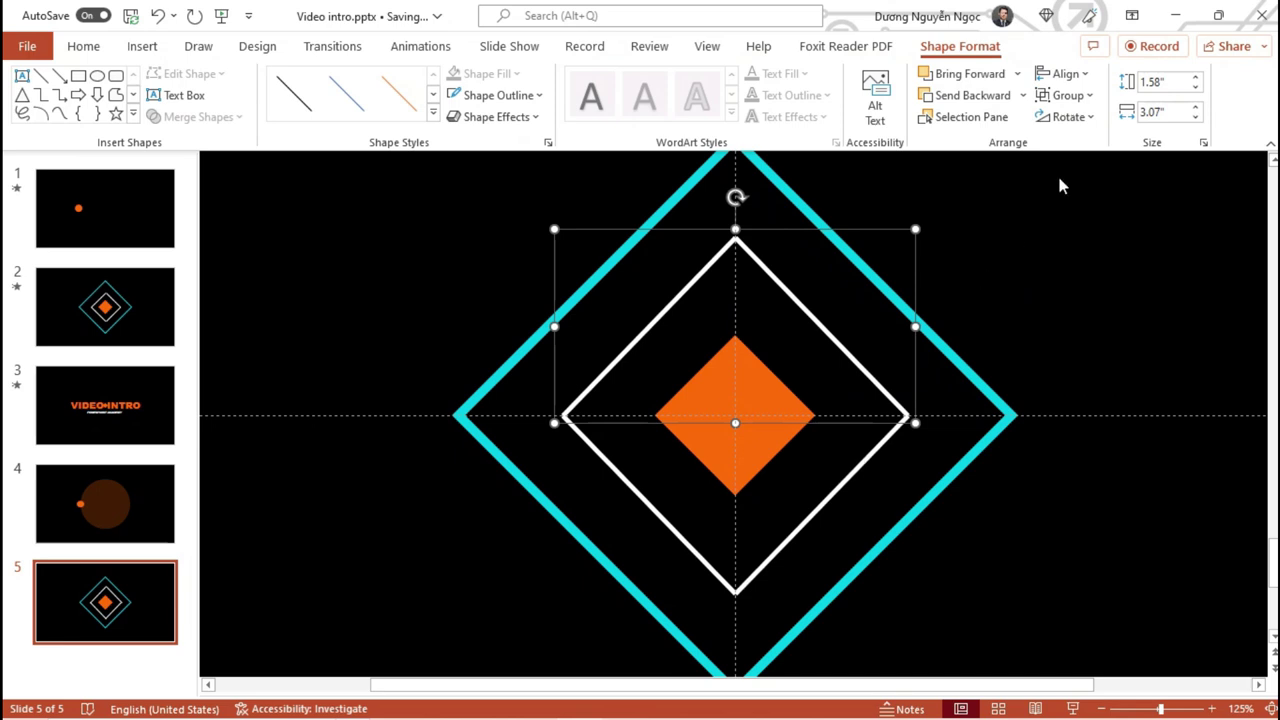
pyautogui.click(1080, 95)
pyautogui.click(1086, 177)
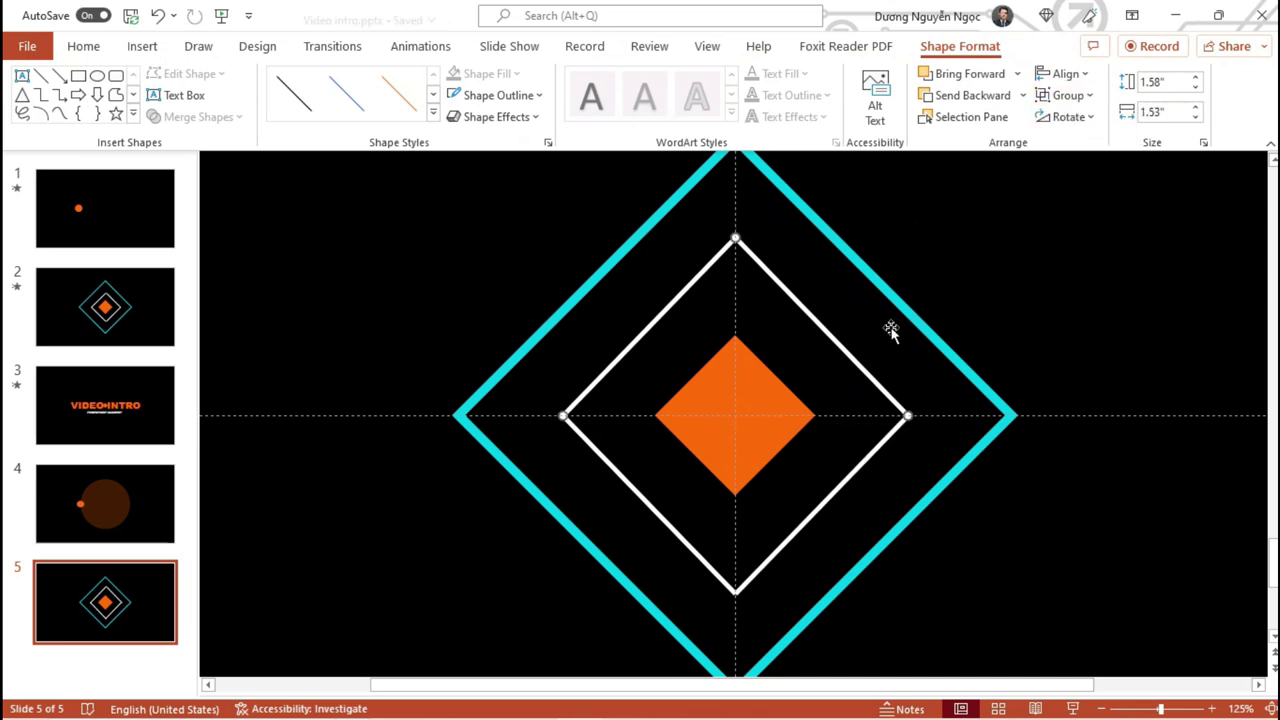
pyautogui.keyDown('shift'); pyautogui.click(840, 492); pyautogui.keyUp('shift')
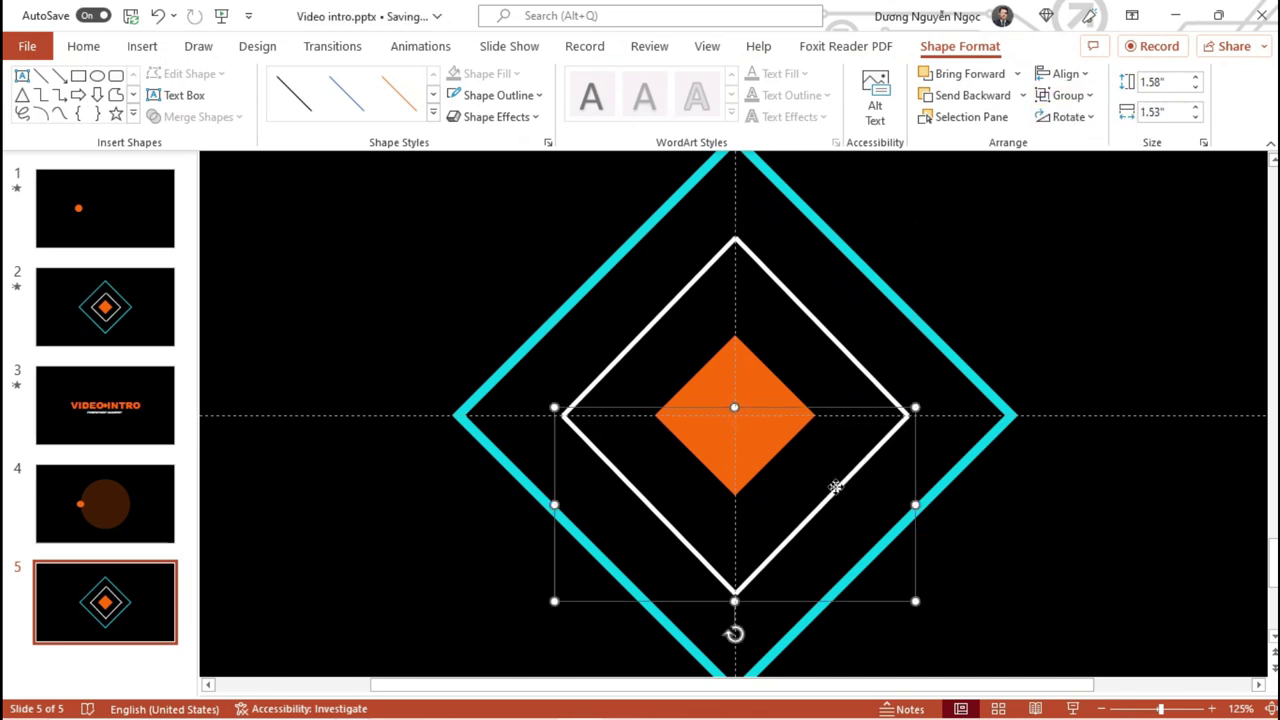
pyautogui.click(1068, 95)
pyautogui.click(1080, 177)
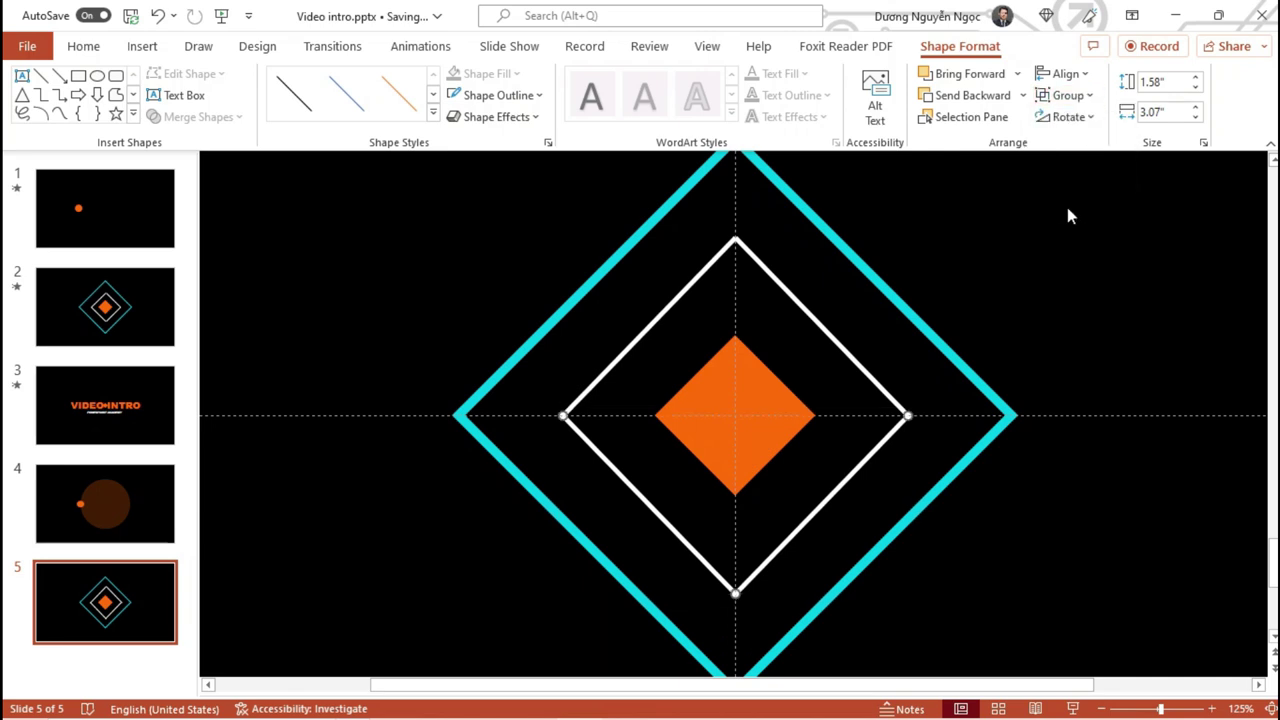
pyautogui.click(1065, 313)
pyautogui.scroll(-5, 852, 414)
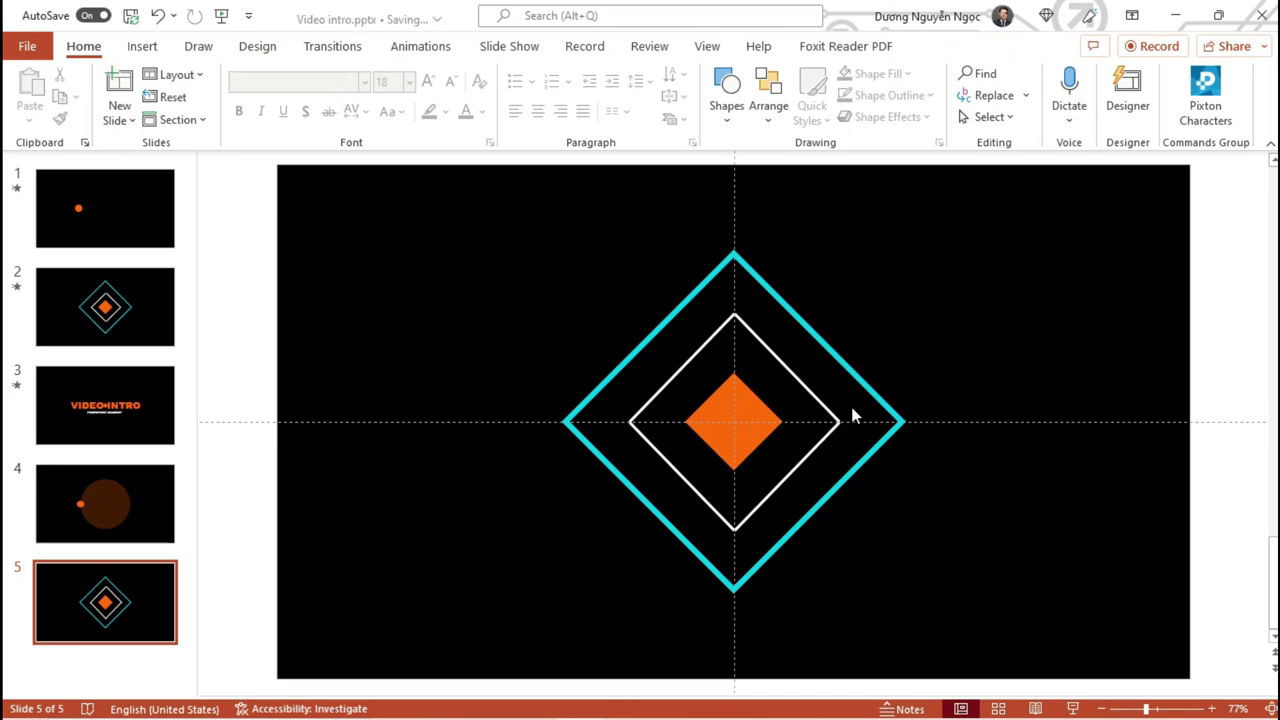
# - View slide 3 to check its VIDEO INTRO title
pyautogui.click(138, 408)
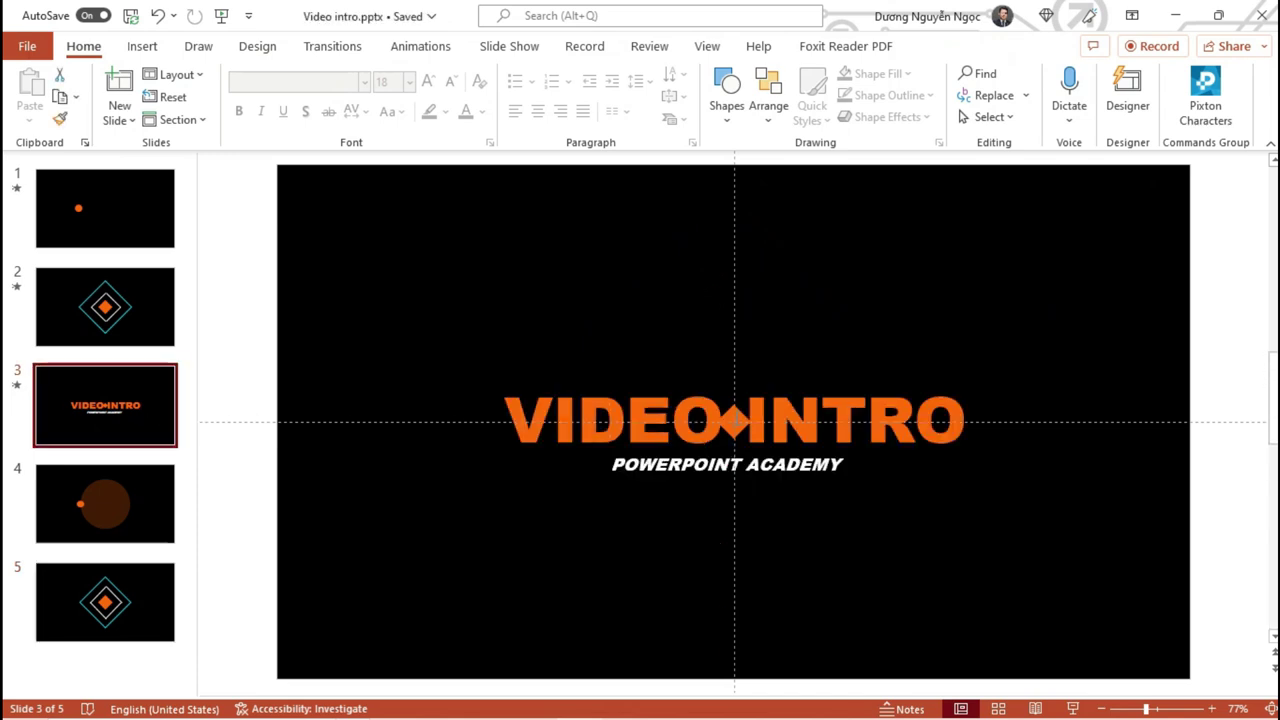
pyautogui.scroll(5, 790, 443)
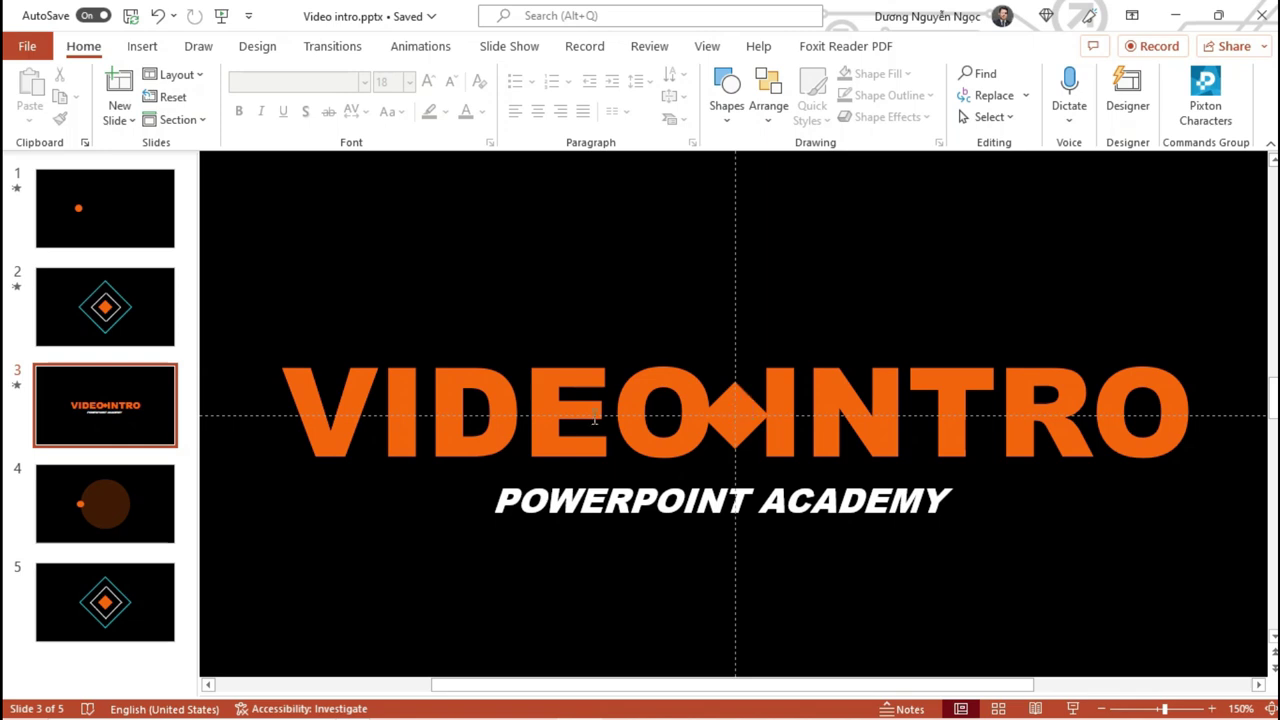
pyautogui.scroll(-3, 145, 498)
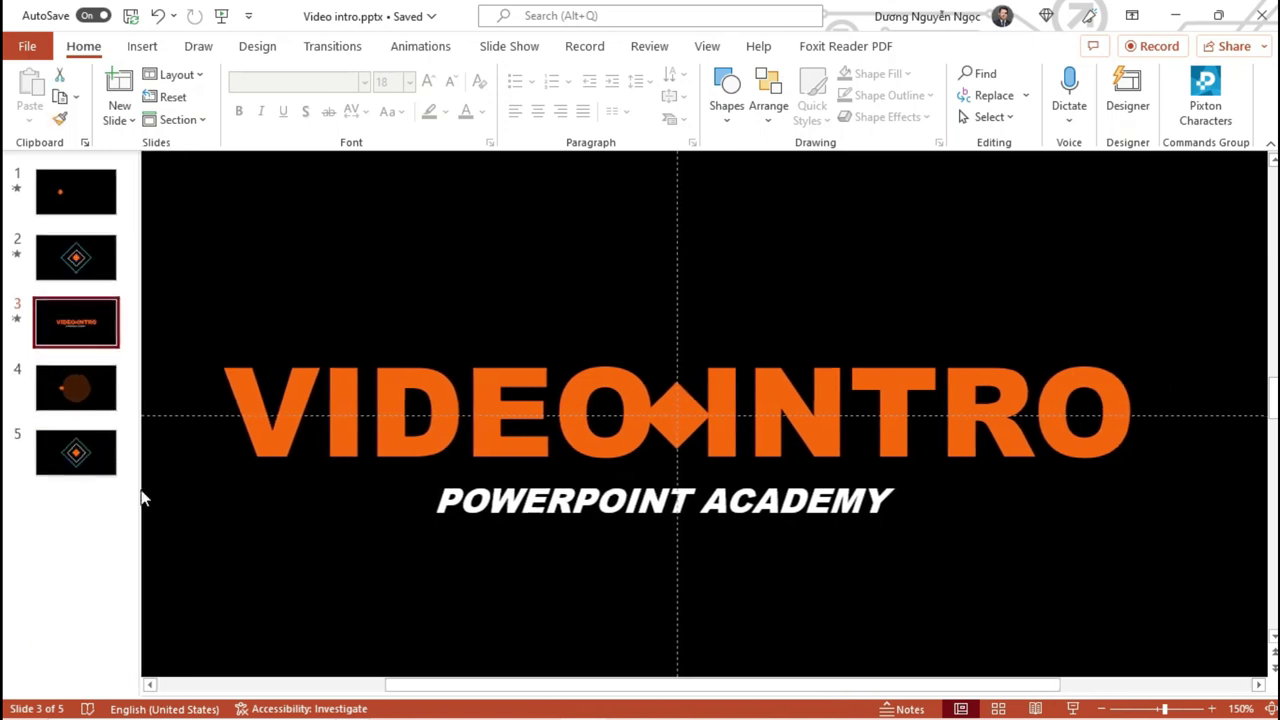
# - Duplicate slide 5 to create slide 6
pyautogui.rightClick(87, 449)
pyautogui.press('Escape')
pyautogui.hotkey('ctrl', 'd')
pyautogui.keyDown('ctrl'); pyautogui.scroll(-5, 540, 380); pyautogui.keyUp('ctrl')
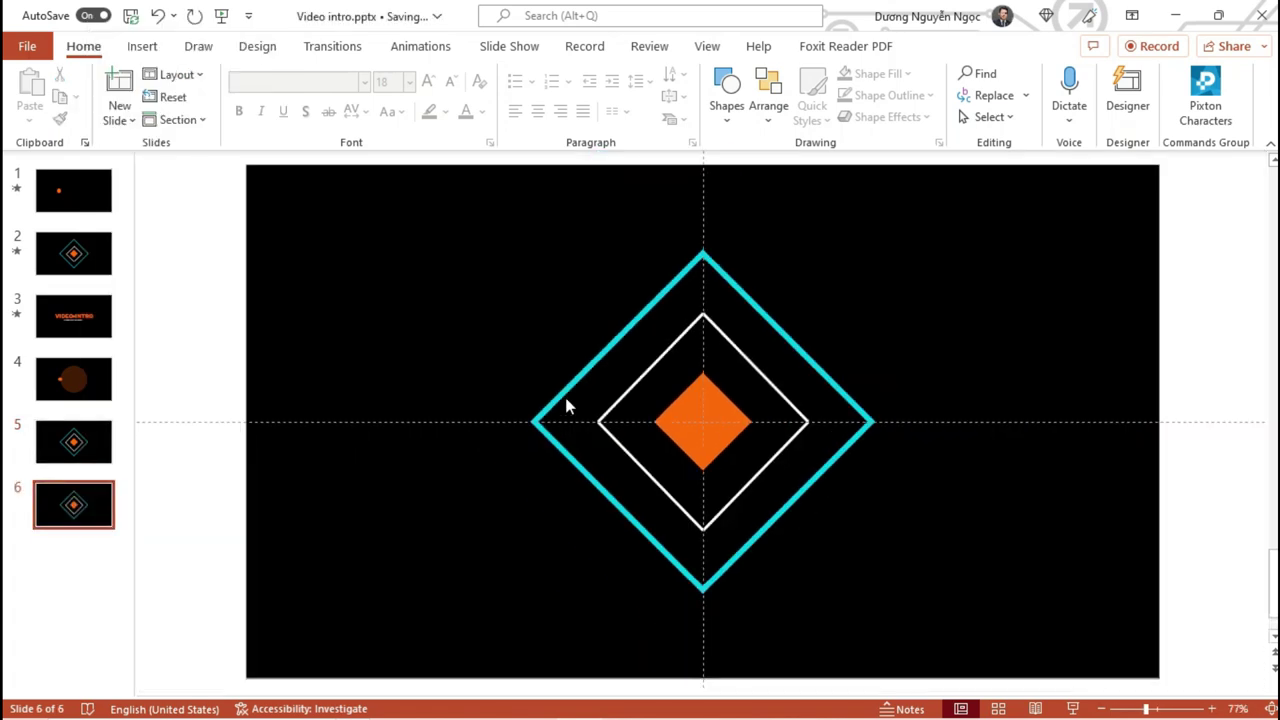
# - Delete the cyan outer diamond and the white diamond's lines from slide 6
pyautogui.click(745, 295)
pyautogui.press('Delete')
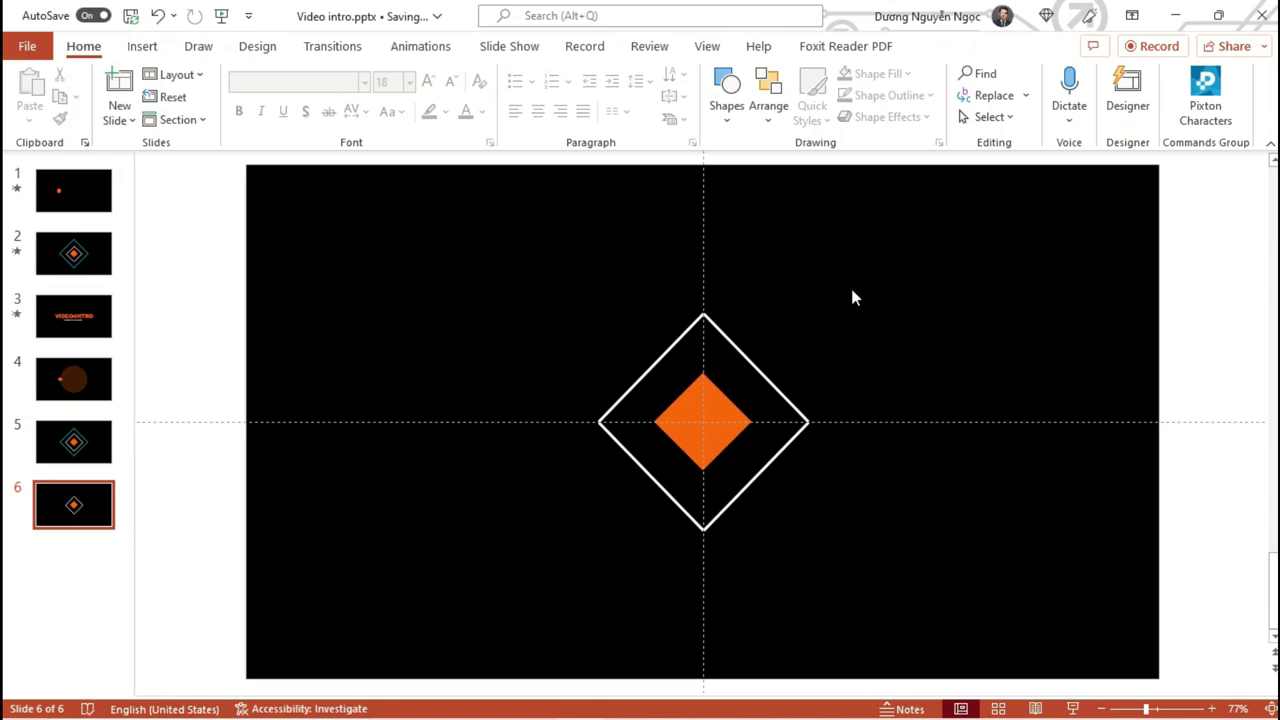
pyautogui.click(740, 352)
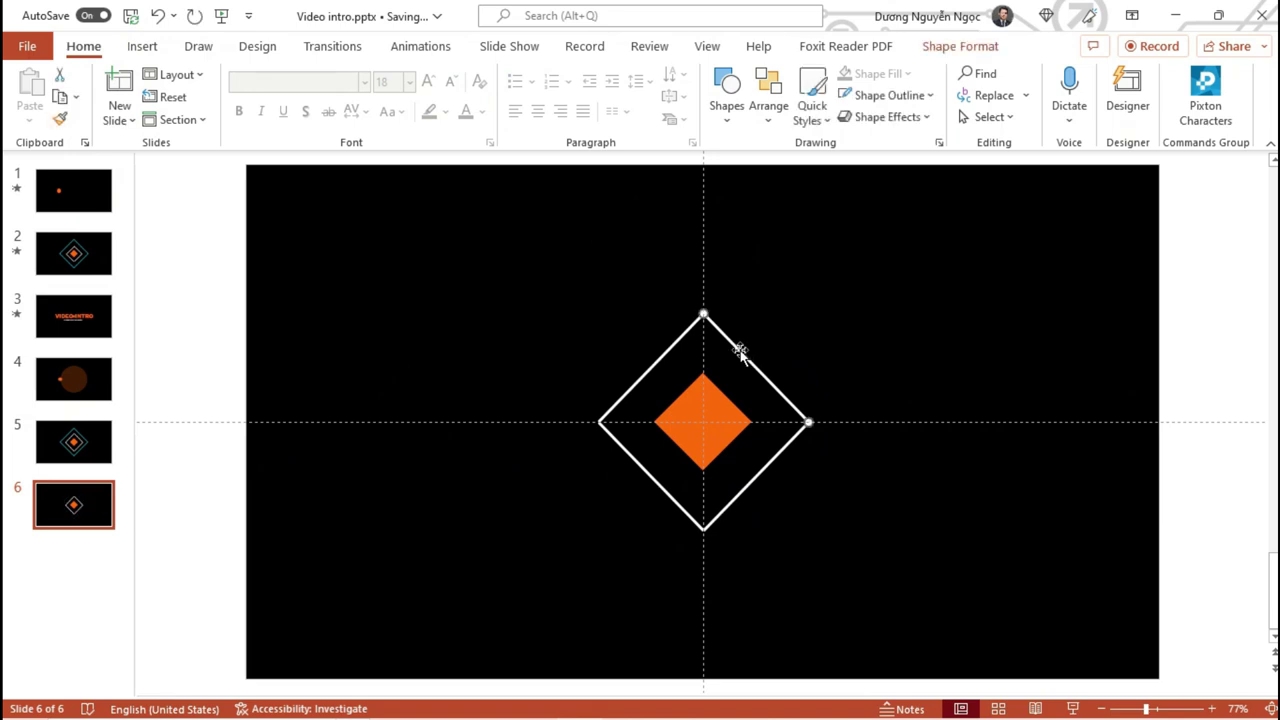
pyautogui.press('Delete')
pyautogui.click(669, 351)
pyautogui.press('Delete')
pyautogui.press('Delete')
pyautogui.click(768, 466)
pyautogui.press('Delete')
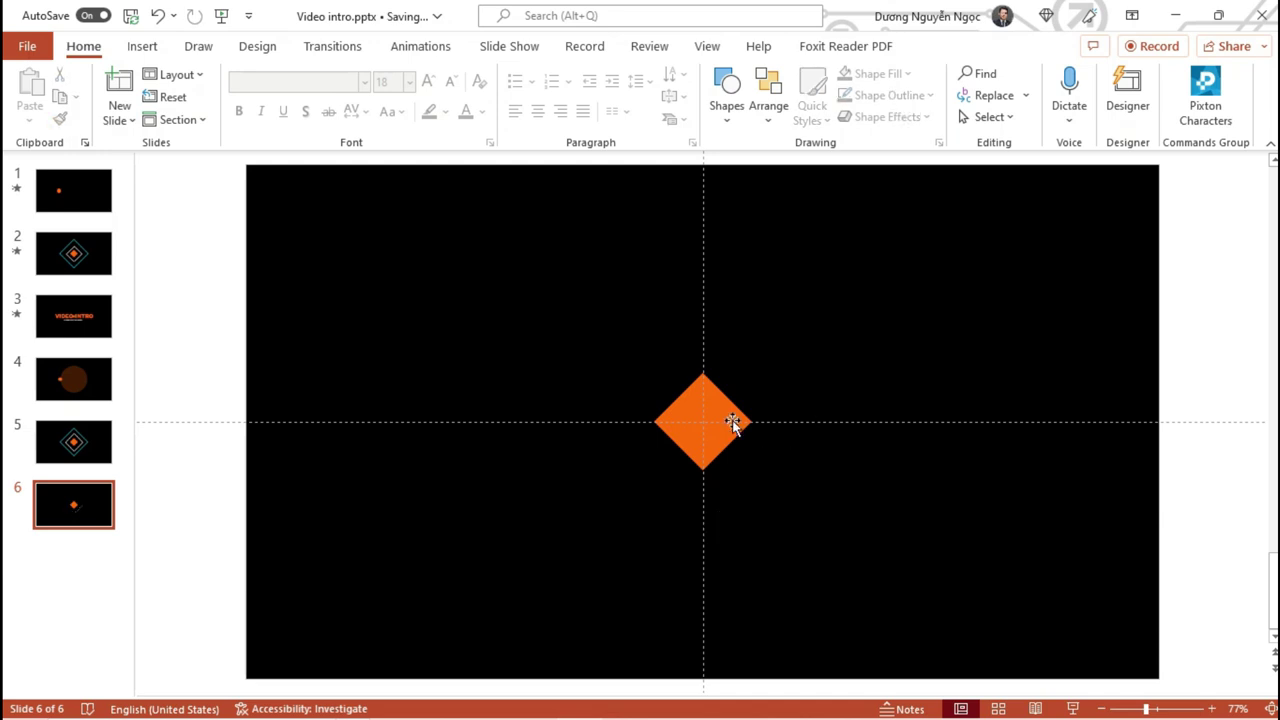
# - Shrink the orange diamond to a small shape at the slide's centre
pyautogui.click(738, 428)
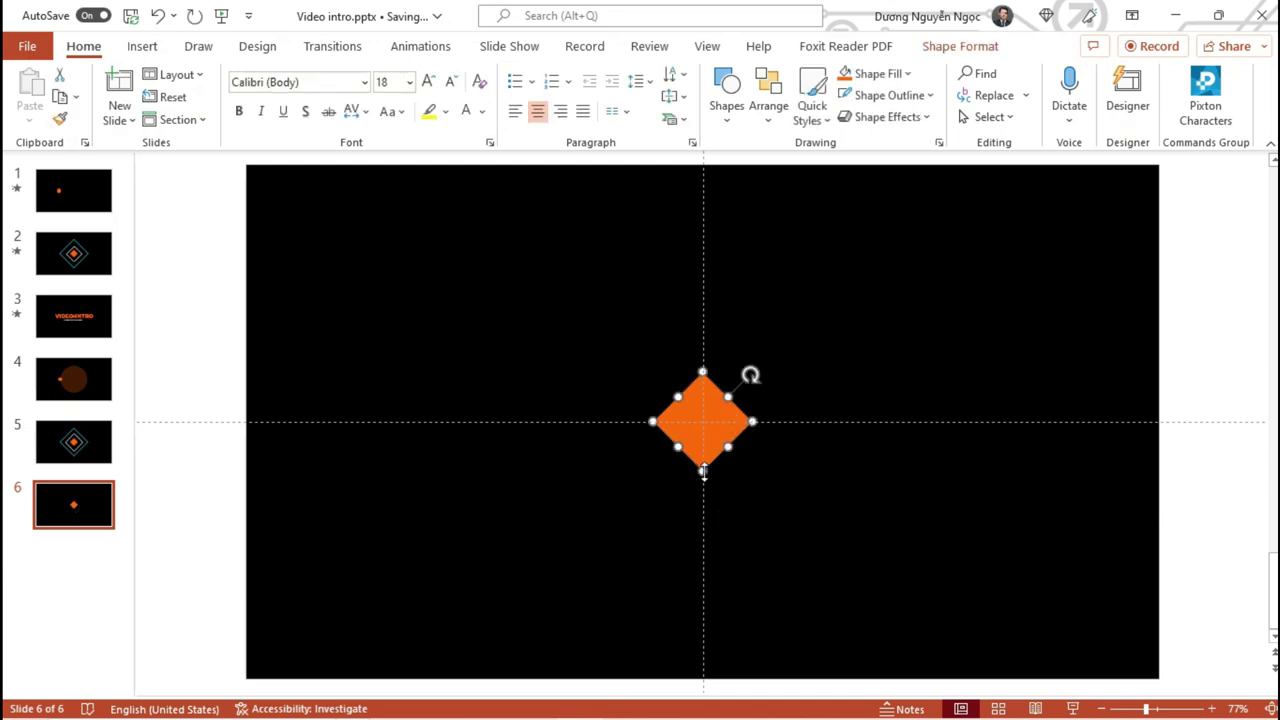
pyautogui.moveTo(703, 472); pyautogui.dragTo(703, 447)
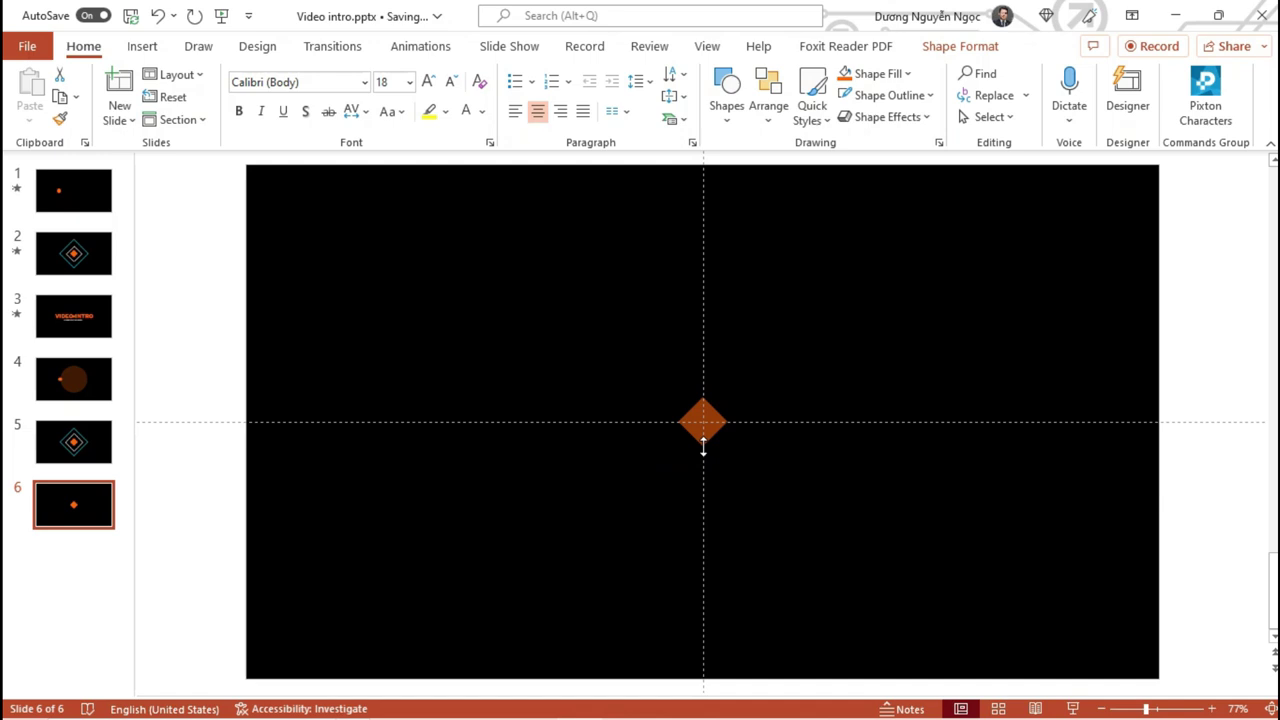
pyautogui.click(848, 505)
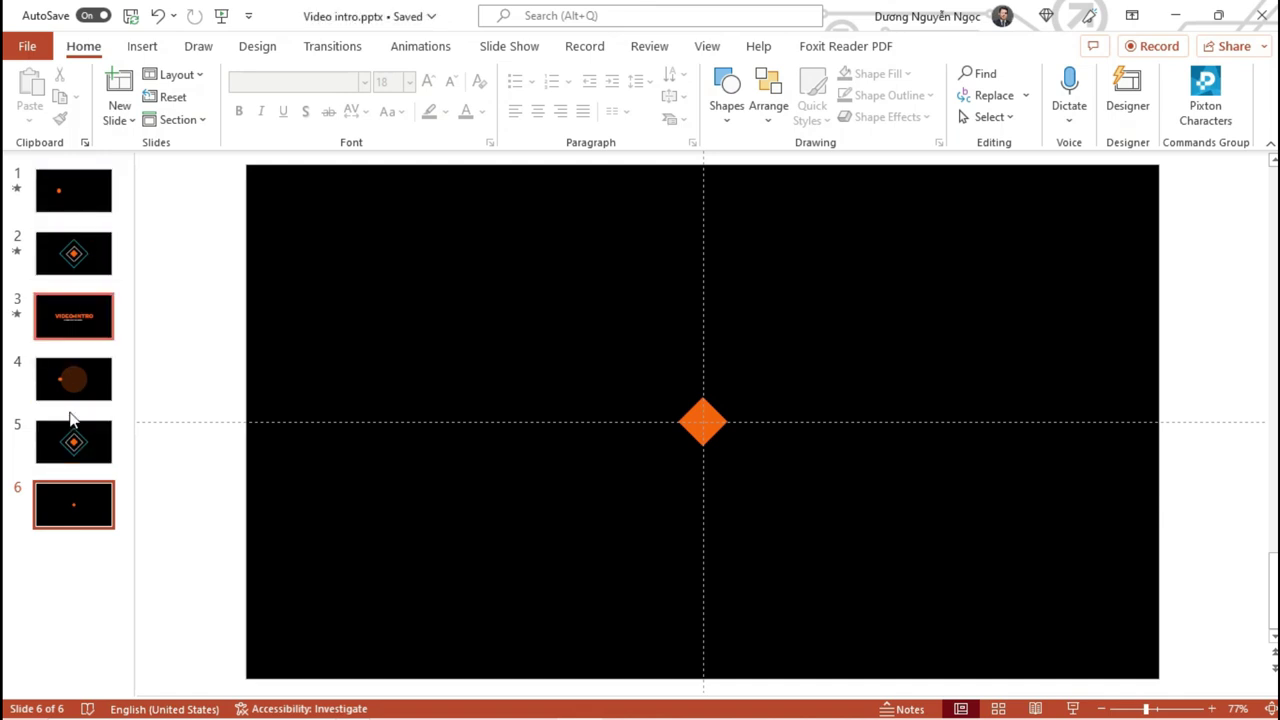
# - Check slide 3's title, then add a text box on slide 6 reading 'Video intro'
pyautogui.click(80, 322)
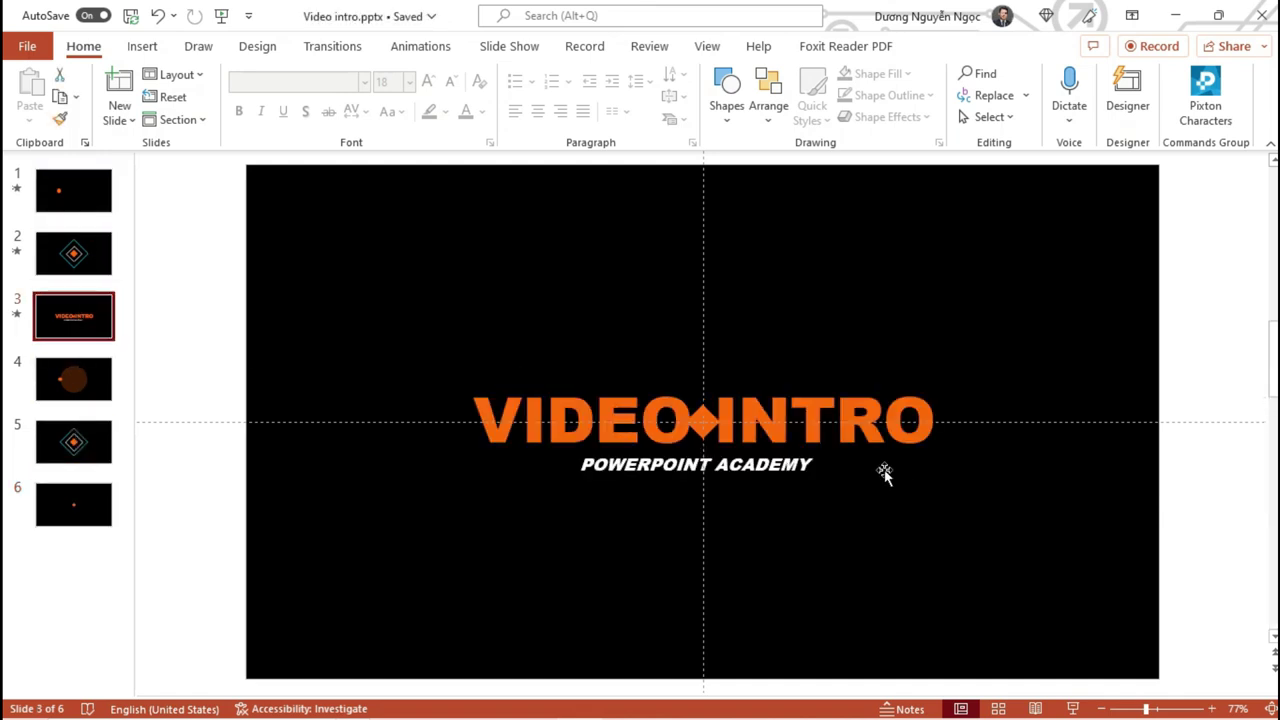
pyautogui.click(90, 510)
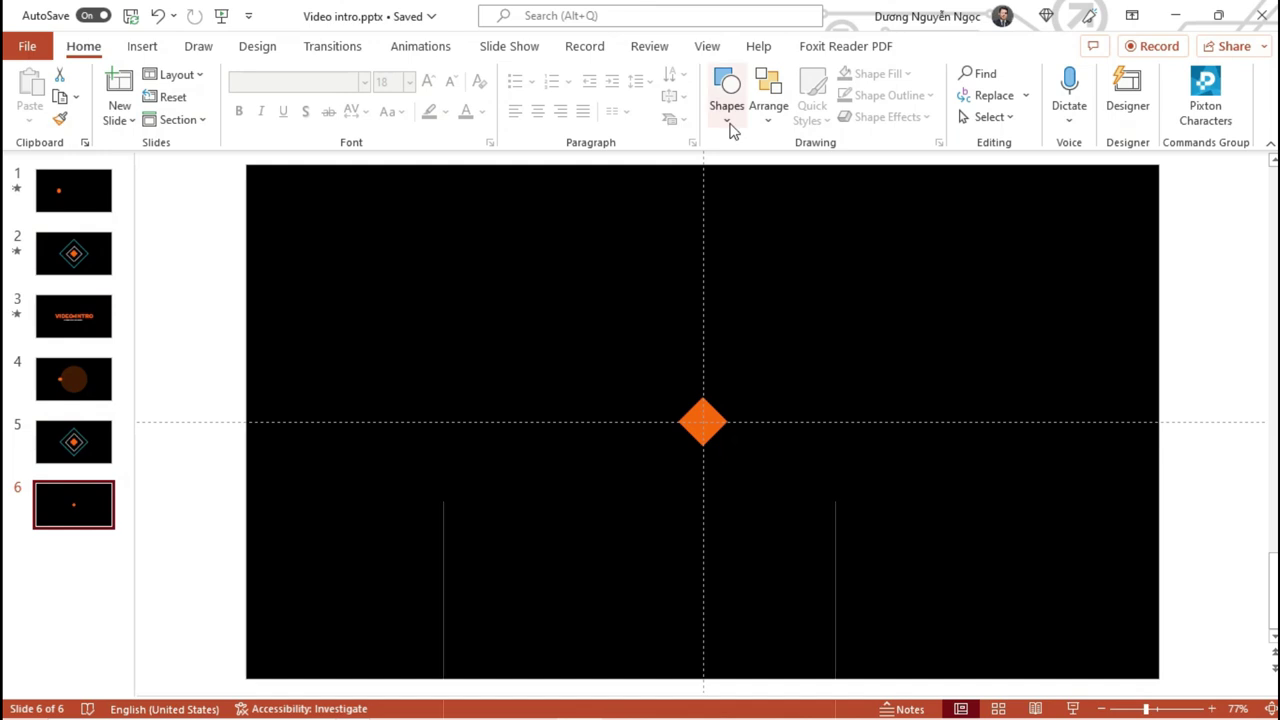
pyautogui.click(727, 120)
pyautogui.click(719, 161)
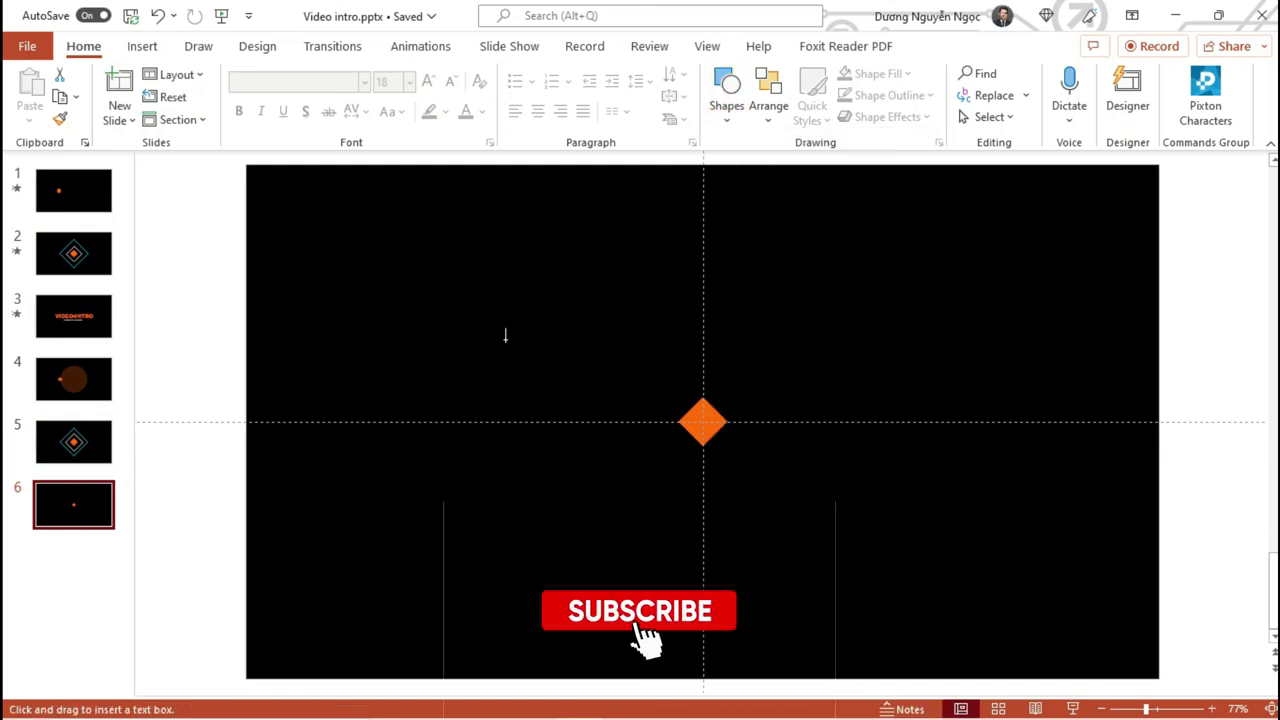
pyautogui.moveTo(891, 380); pyautogui.dragTo(915, 386)
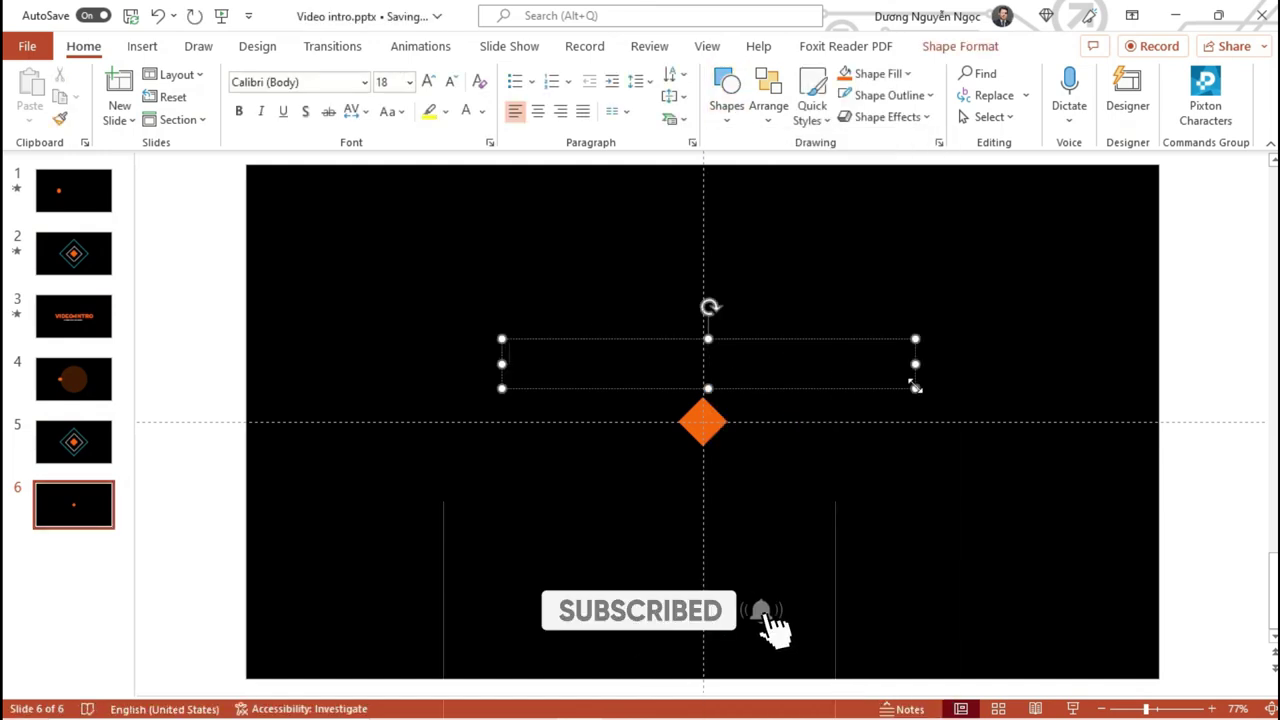
pyautogui.write('Vide')
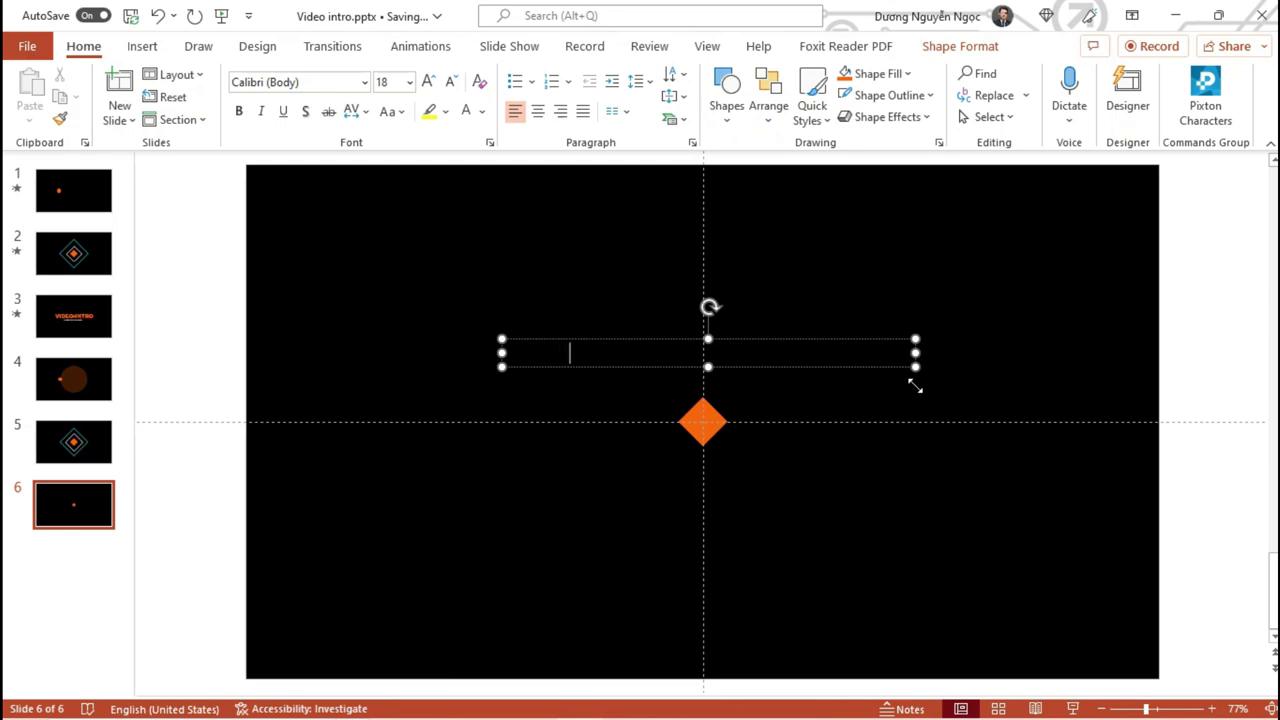
# - Format the text as larger, bold, orange Arial Black in uppercase
pyautogui.hotkey('ctrl', 'a')
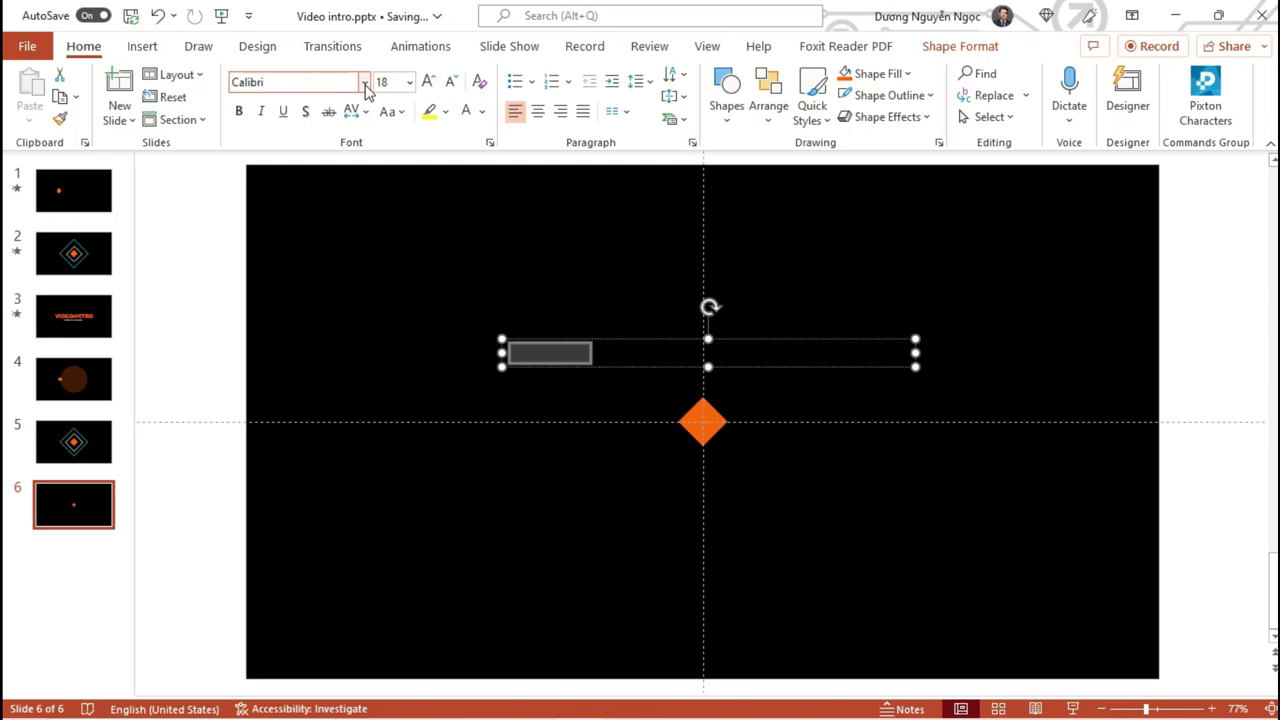
pyautogui.click(364, 82)
pyautogui.click(357, 218)
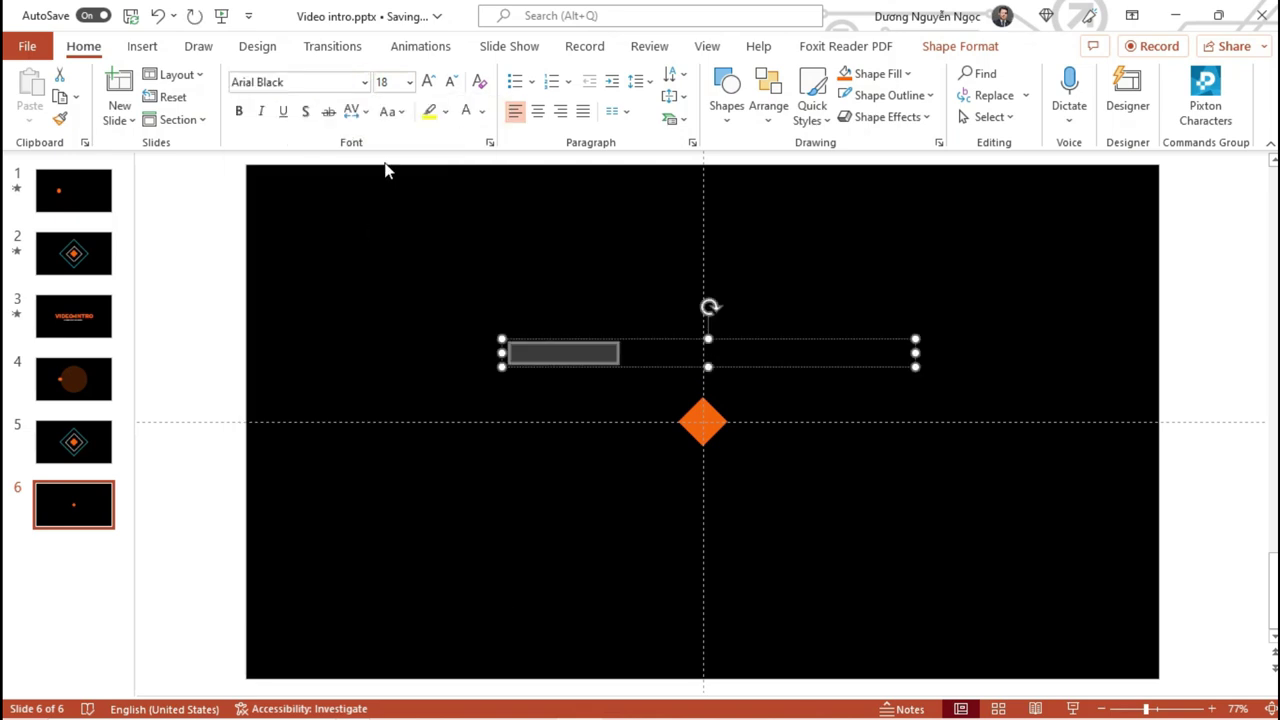
pyautogui.click(427, 82)
pyautogui.click(427, 82)
pyautogui.click(427, 82)
pyautogui.click(427, 82)
pyautogui.click(427, 82)
pyautogui.click(427, 82)
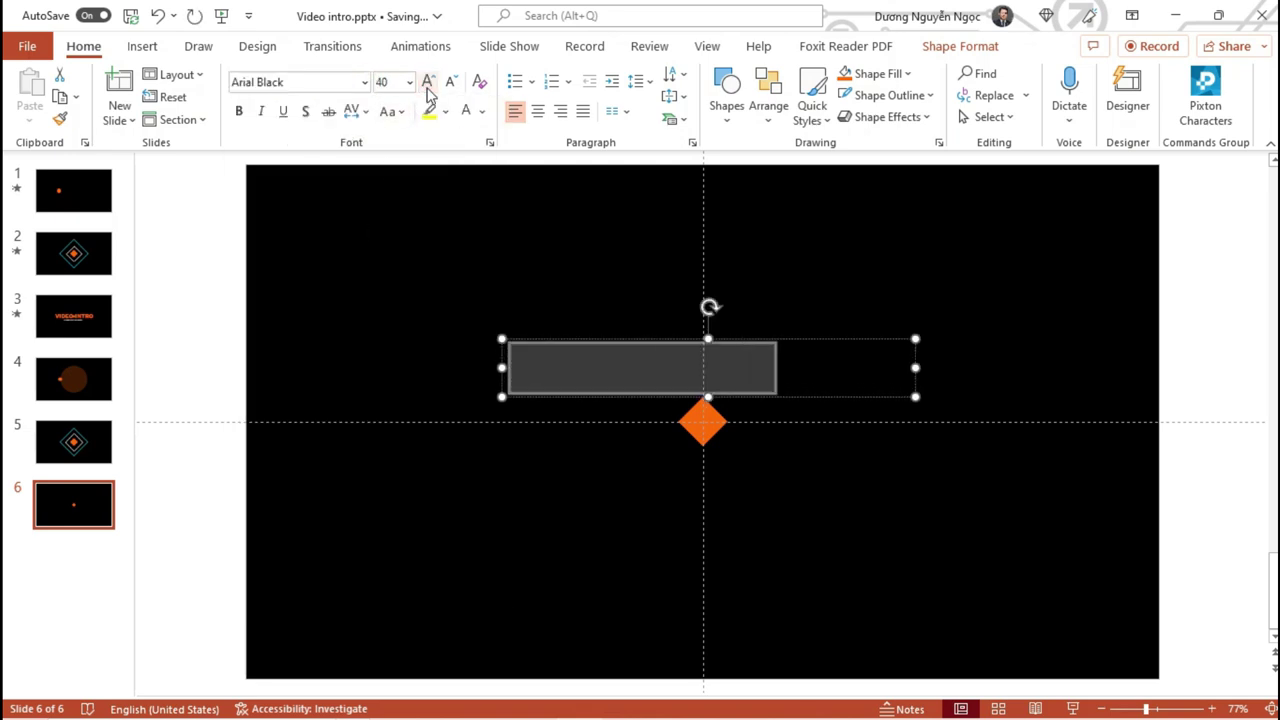
pyautogui.click(427, 82)
pyautogui.click(427, 82)
pyautogui.click(427, 82)
pyautogui.click(482, 111)
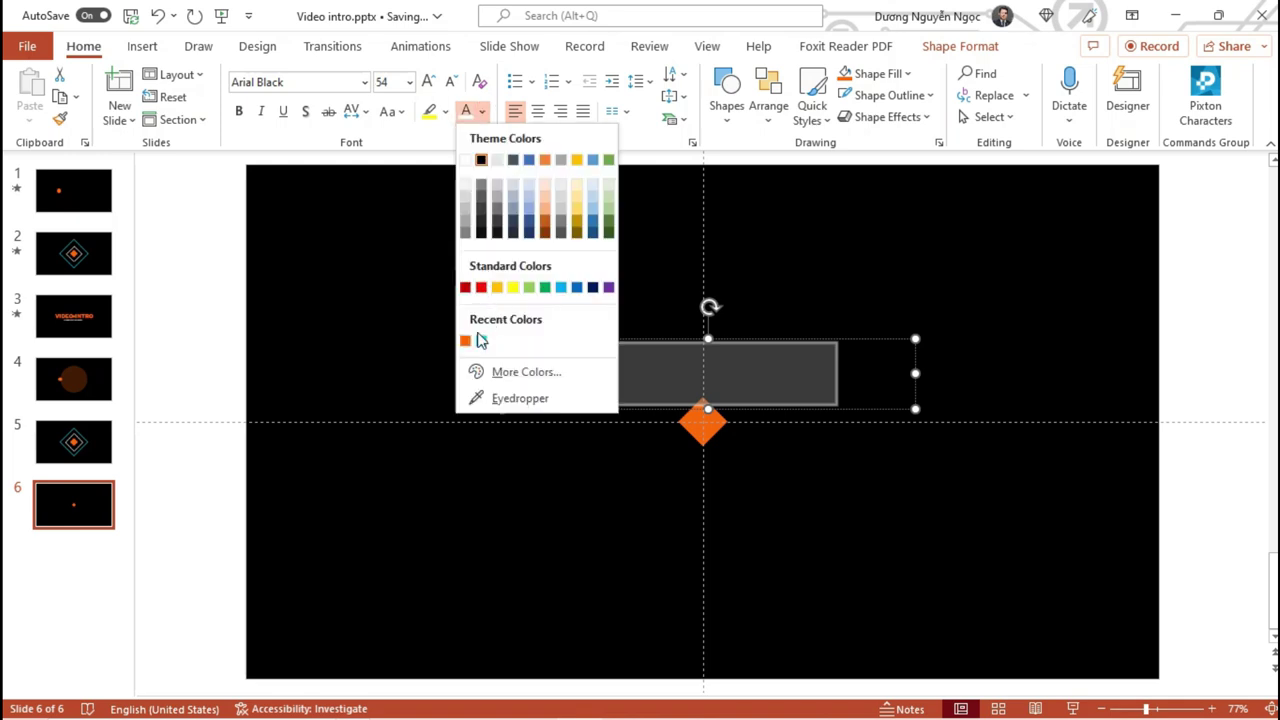
pyautogui.click(466, 341)
pyautogui.click(239, 111)
pyautogui.click(396, 112)
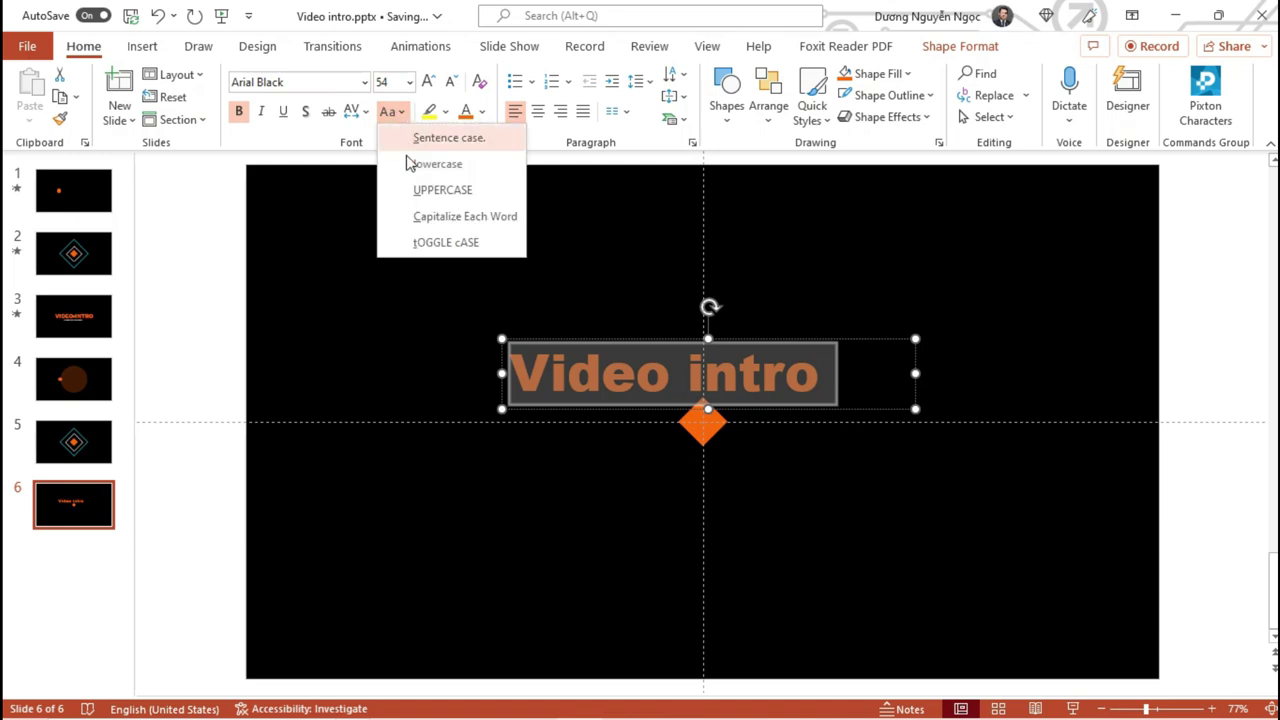
pyautogui.click(436, 192)
# - Enlarge VIDEO INTRO to 80 pt, widen and centre it over the diamond, and copy it below
pyautogui.tripleClick(809, 362)
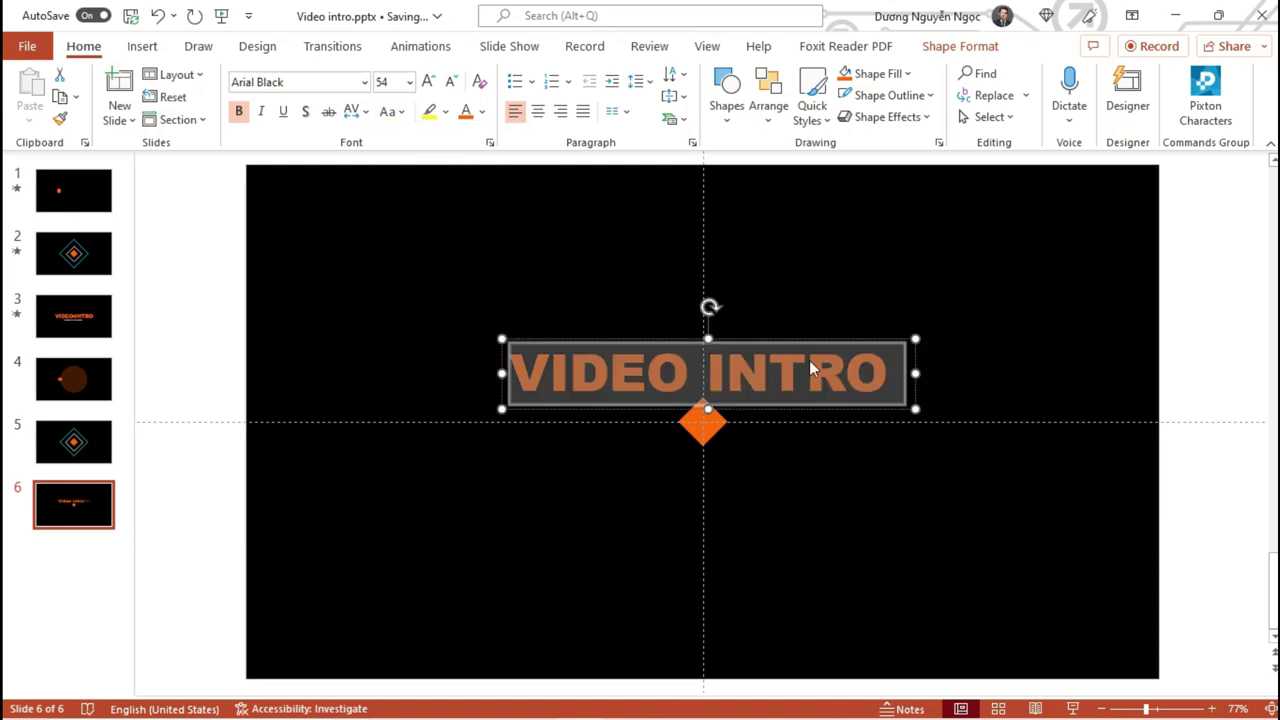
pyautogui.click(426, 84)
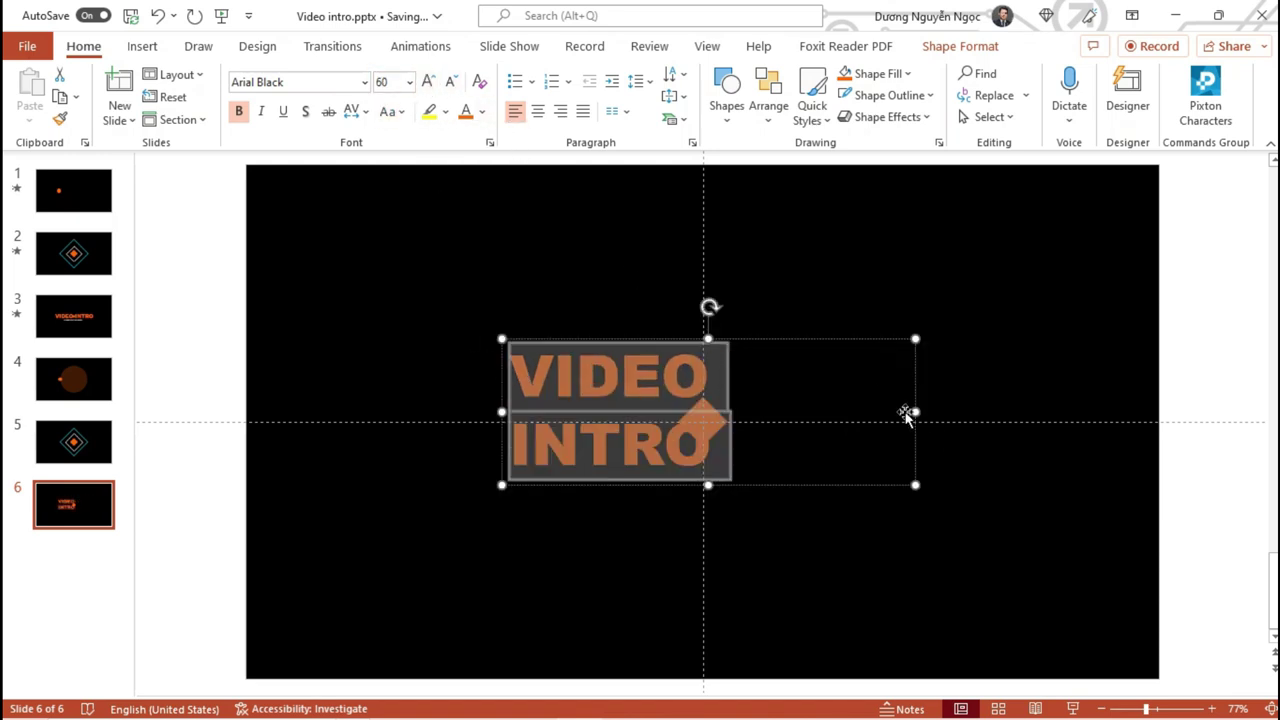
pyautogui.moveTo(918, 410); pyautogui.dragTo(941, 408)
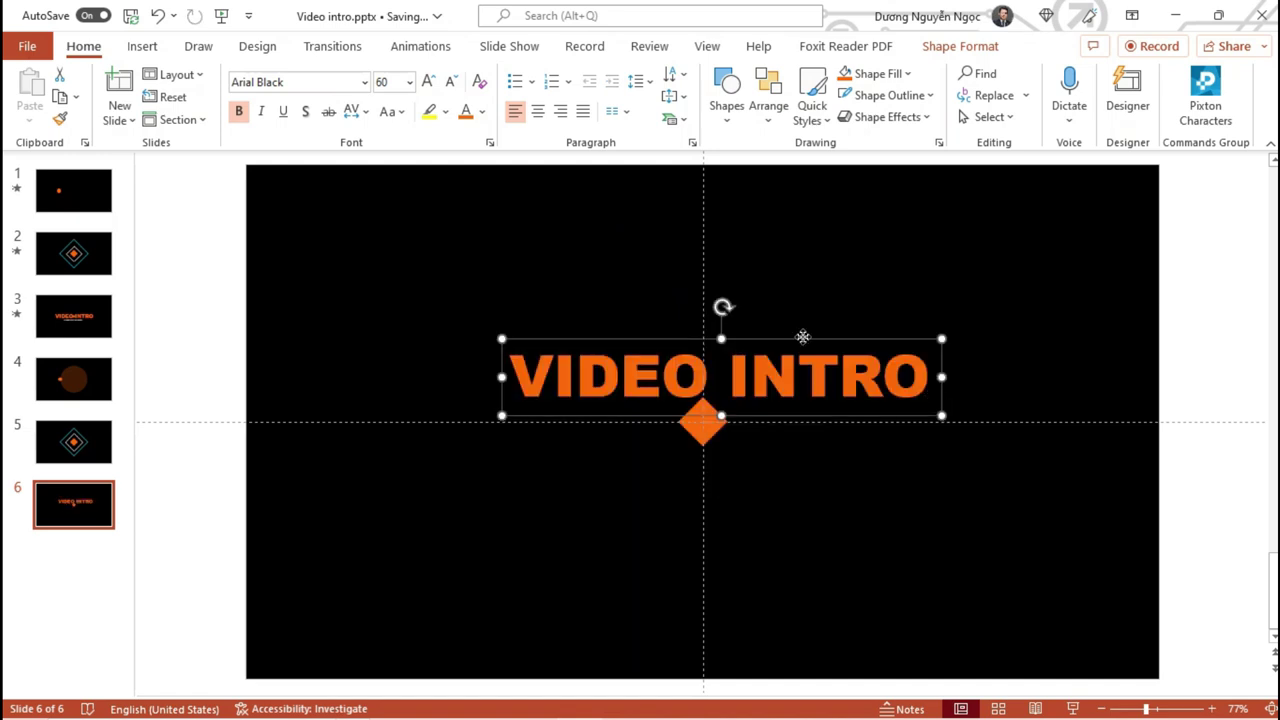
pyautogui.moveTo(802, 337); pyautogui.dragTo(785, 381)
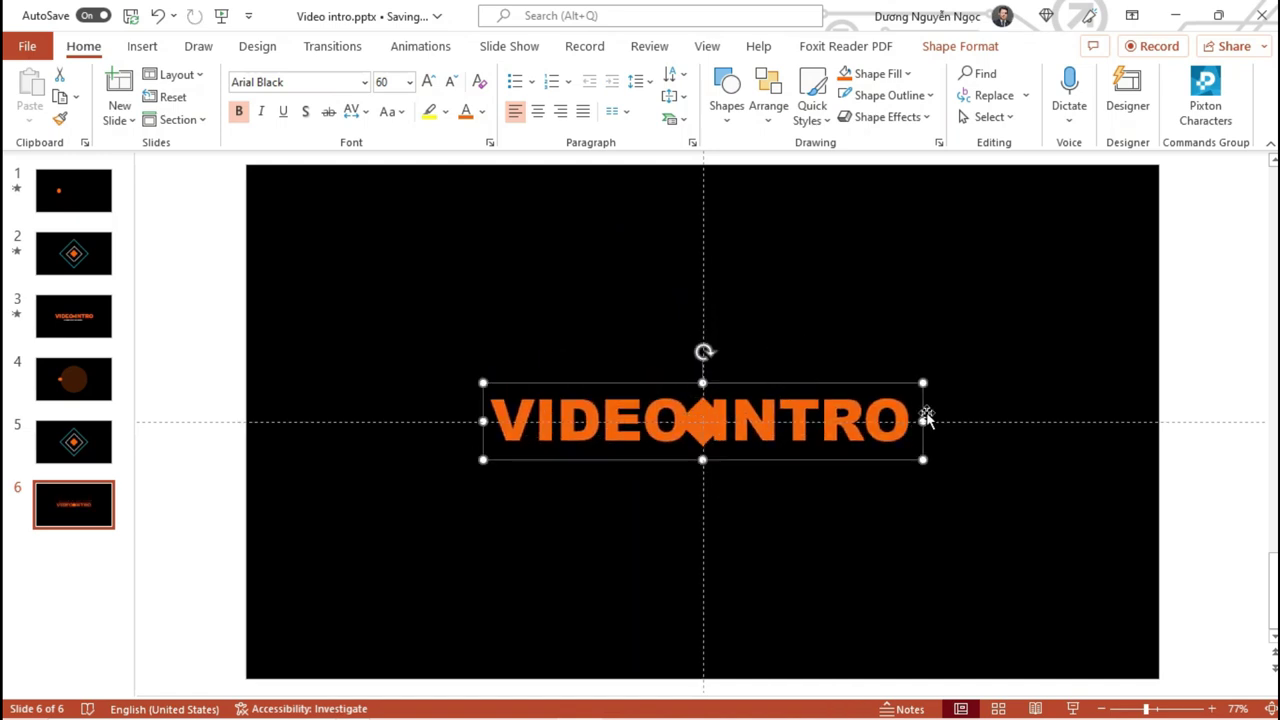
pyautogui.click(427, 84)
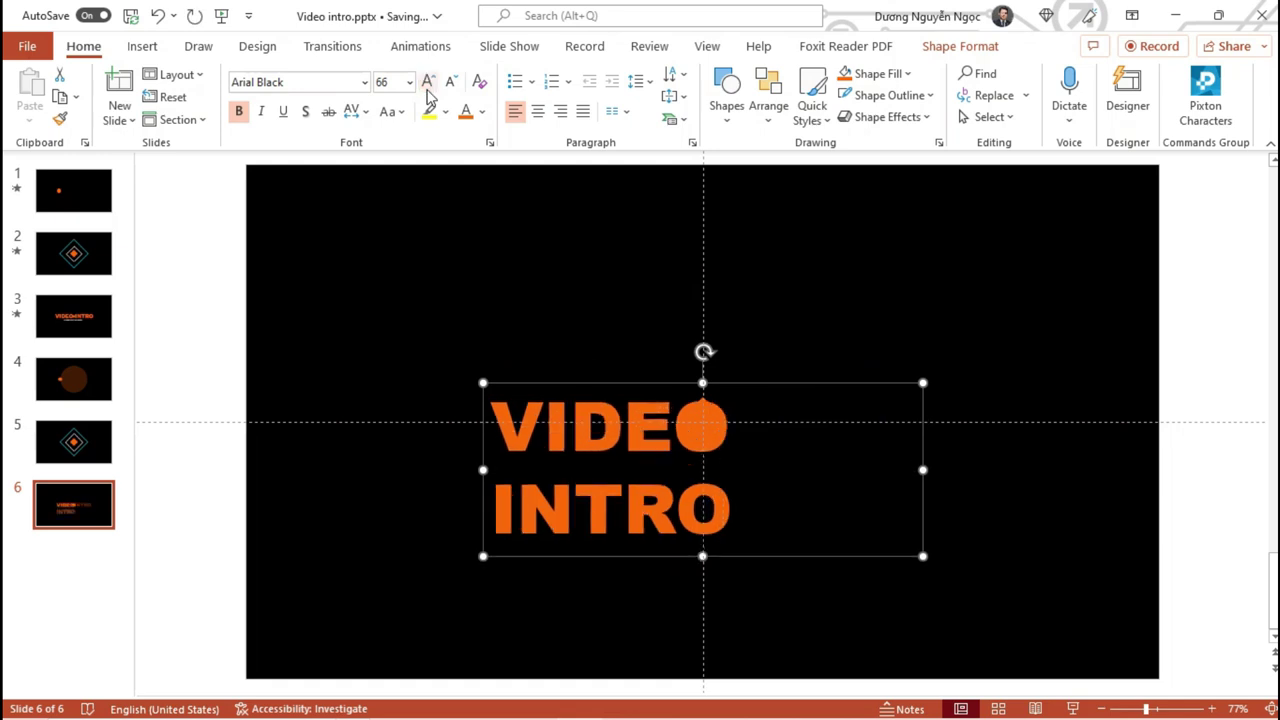
pyautogui.doubleClick(427, 84)
pyautogui.moveTo(922, 480); pyautogui.dragTo(1088, 478)
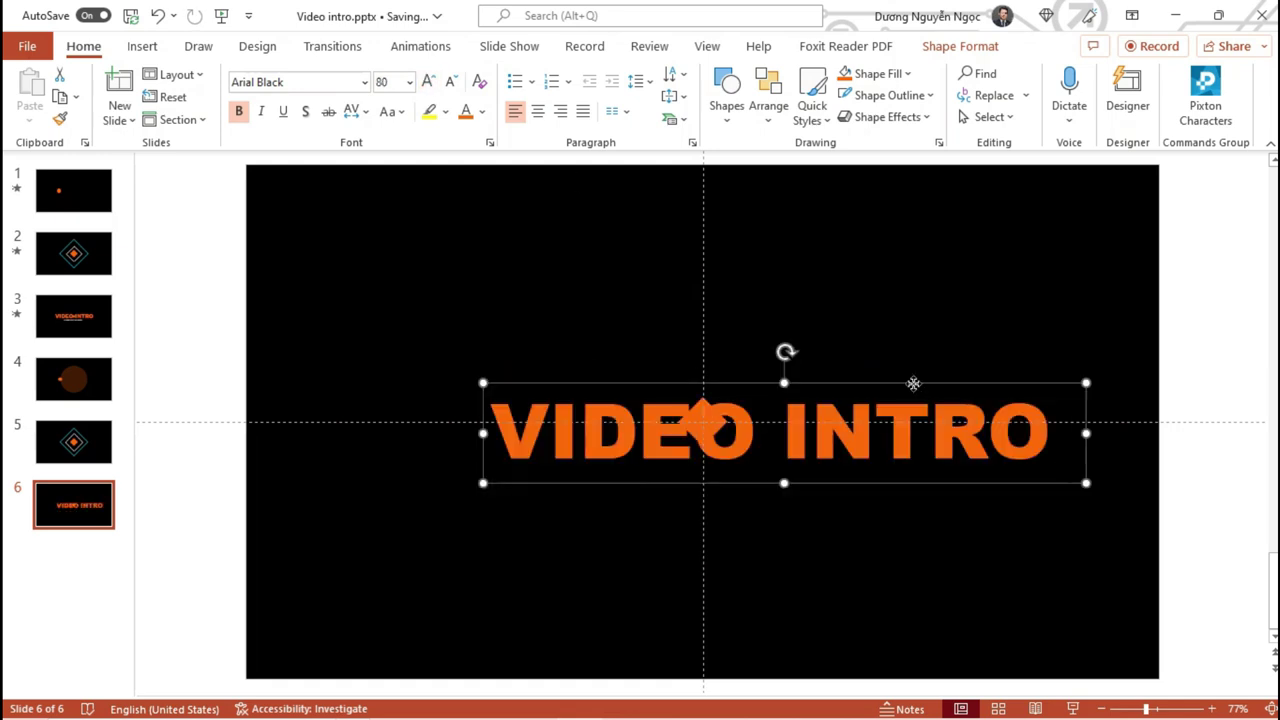
pyautogui.moveTo(913, 383); pyautogui.dragTo(851, 376)
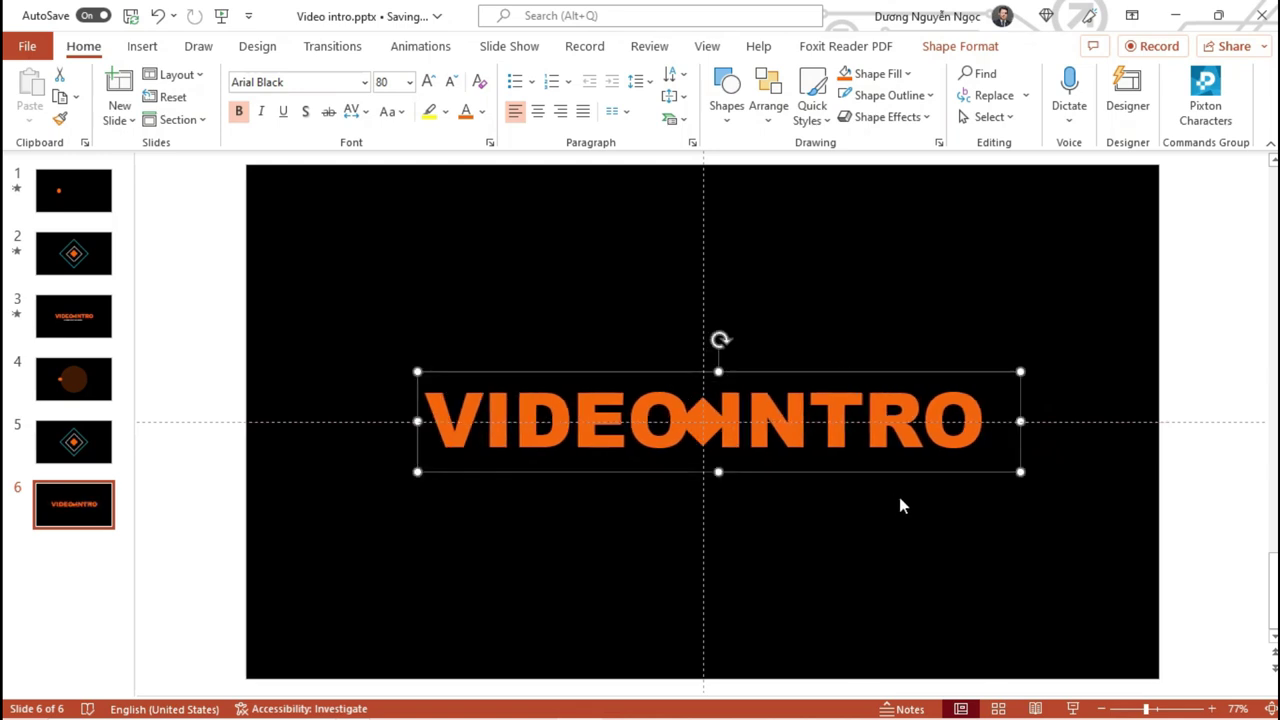
pyautogui.moveTo(834, 367)
pyautogui.mouseDown()
pyautogui.moveTo(845, 377)
pyautogui.moveTo(831, 437)
pyautogui.mouseUp()
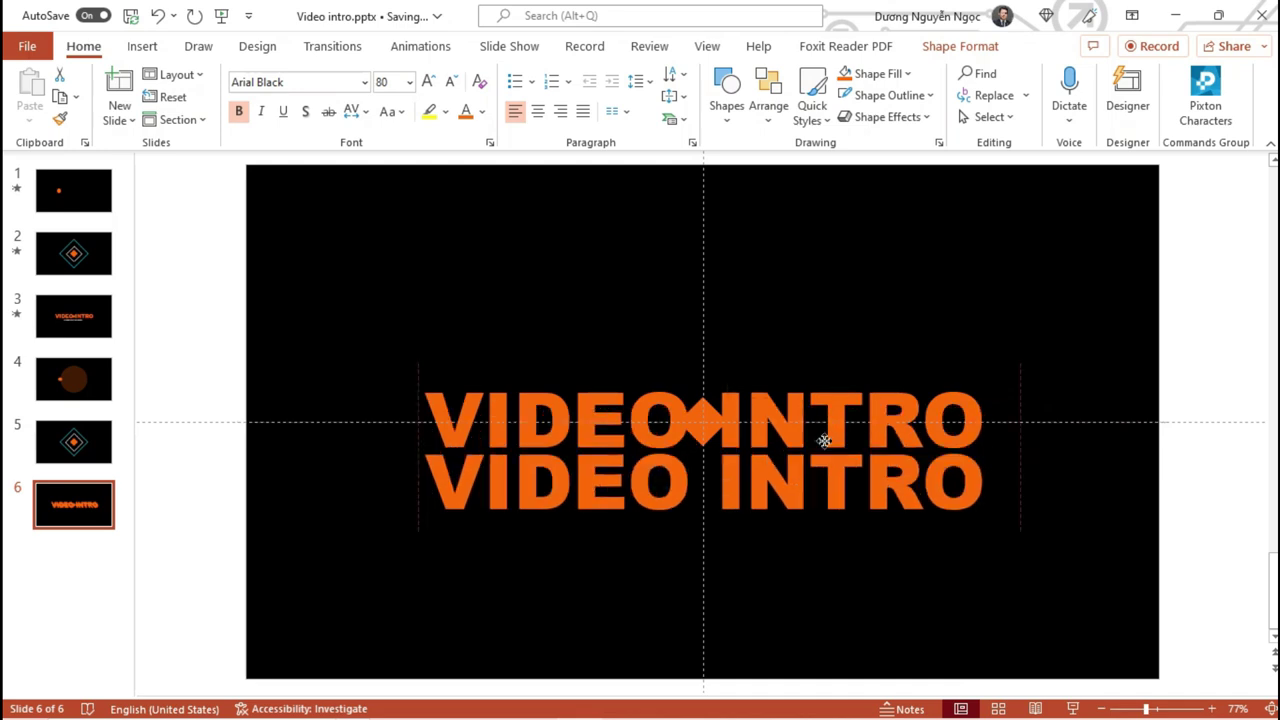
# - Reduce the lower title copy to 44 pt and centre-align both VIDEO INTRO texts
pyautogui.click(451, 81)
pyautogui.click(451, 81)
pyautogui.click(451, 81)
pyautogui.click(451, 81)
pyautogui.click(451, 81)
pyautogui.click(451, 81)
pyautogui.click(540, 112)
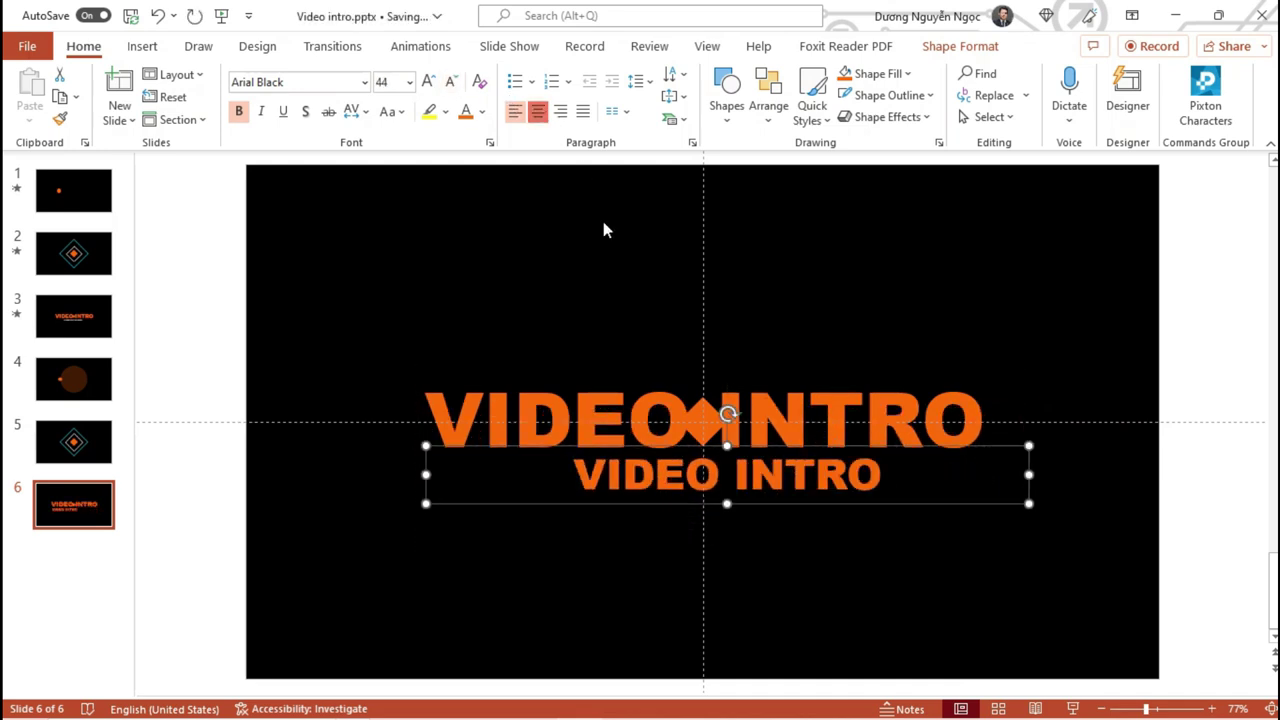
pyautogui.click(656, 384)
pyautogui.hotkey('ctrl', 'a')
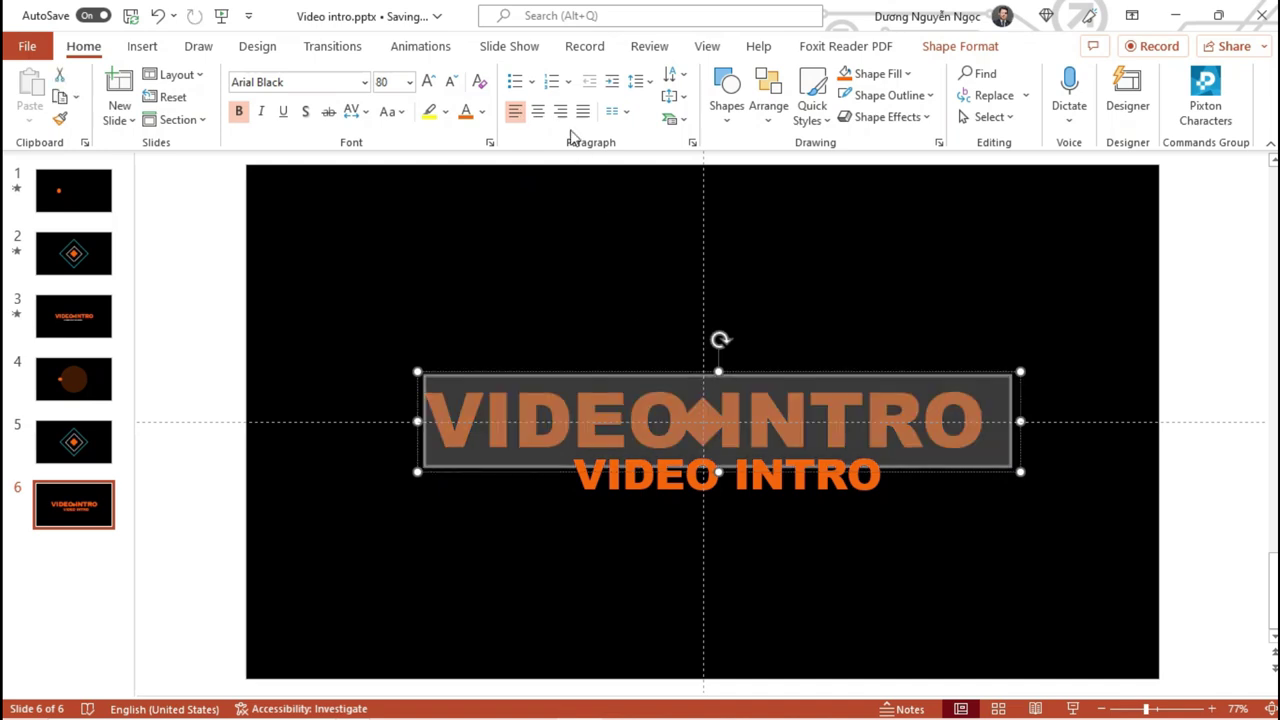
pyautogui.click(538, 111)
pyautogui.click(830, 372)
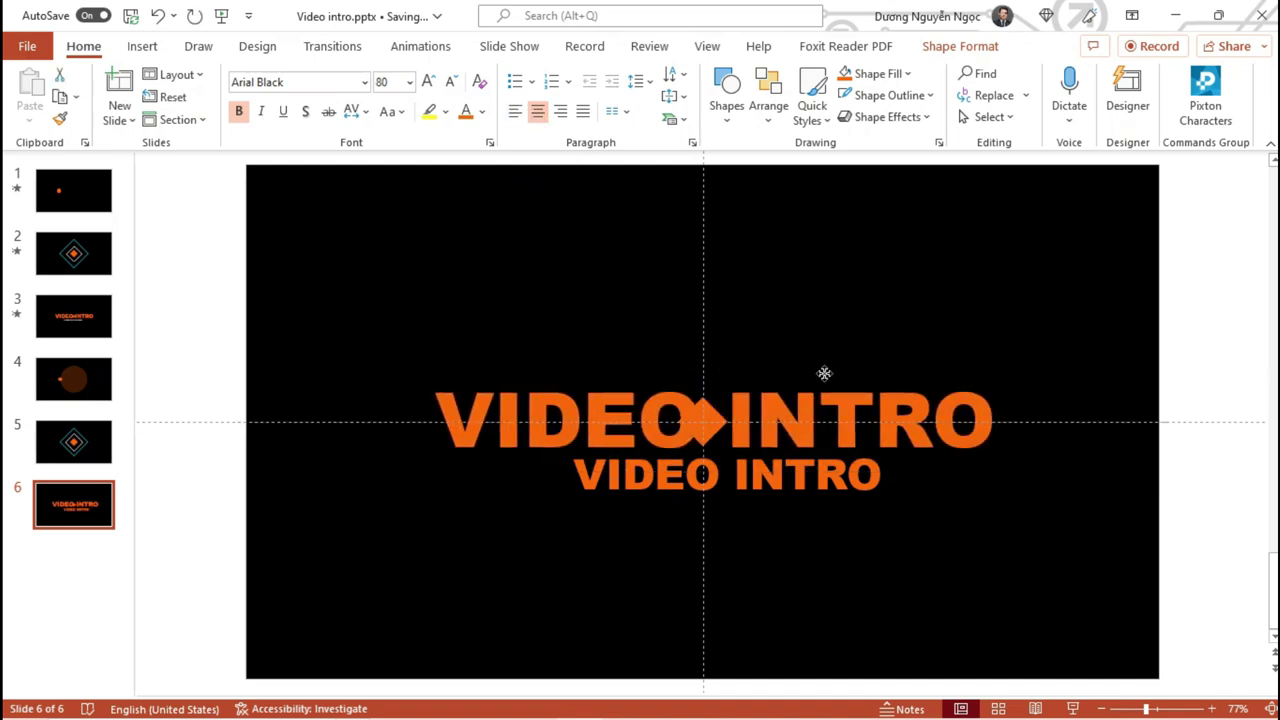
# - Replace the lower copy's text with 'powerpoint academy'
pyautogui.click(820, 374)
pyautogui.click(766, 480)
pyautogui.hotkey('ctrl', 'a')
pyautogui.write('p')
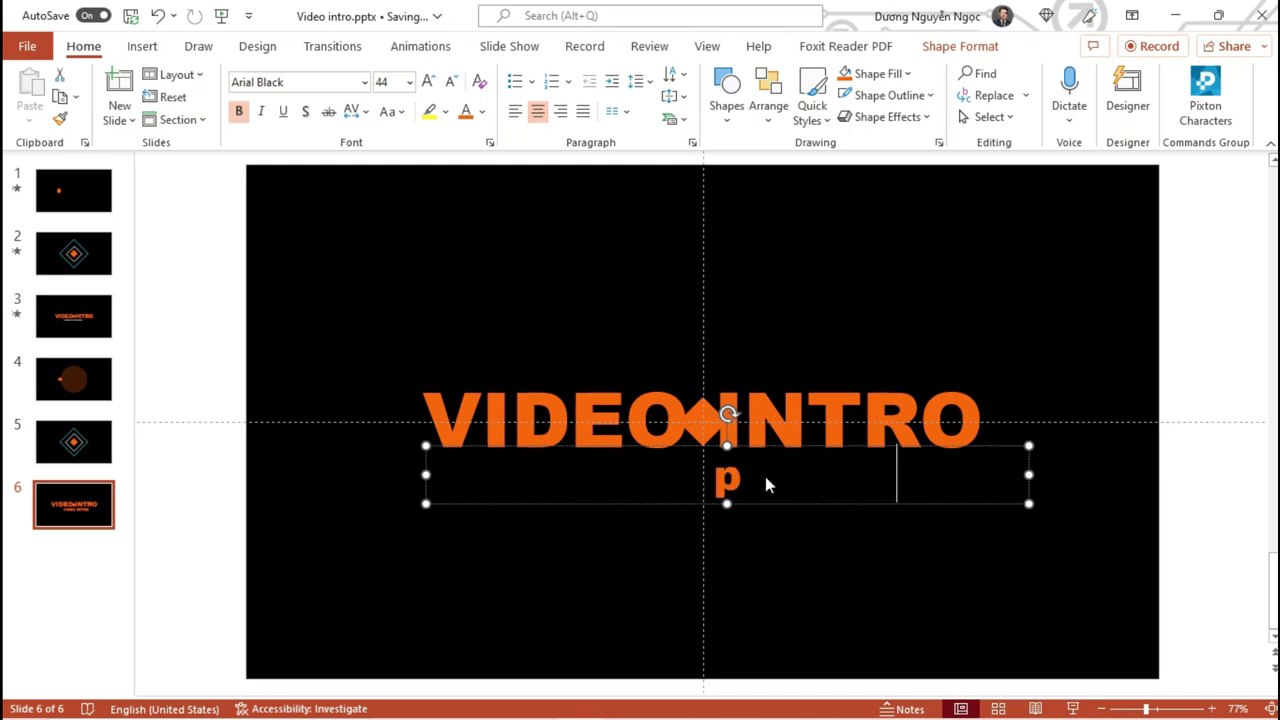
pyautogui.write('owerpoint academy')
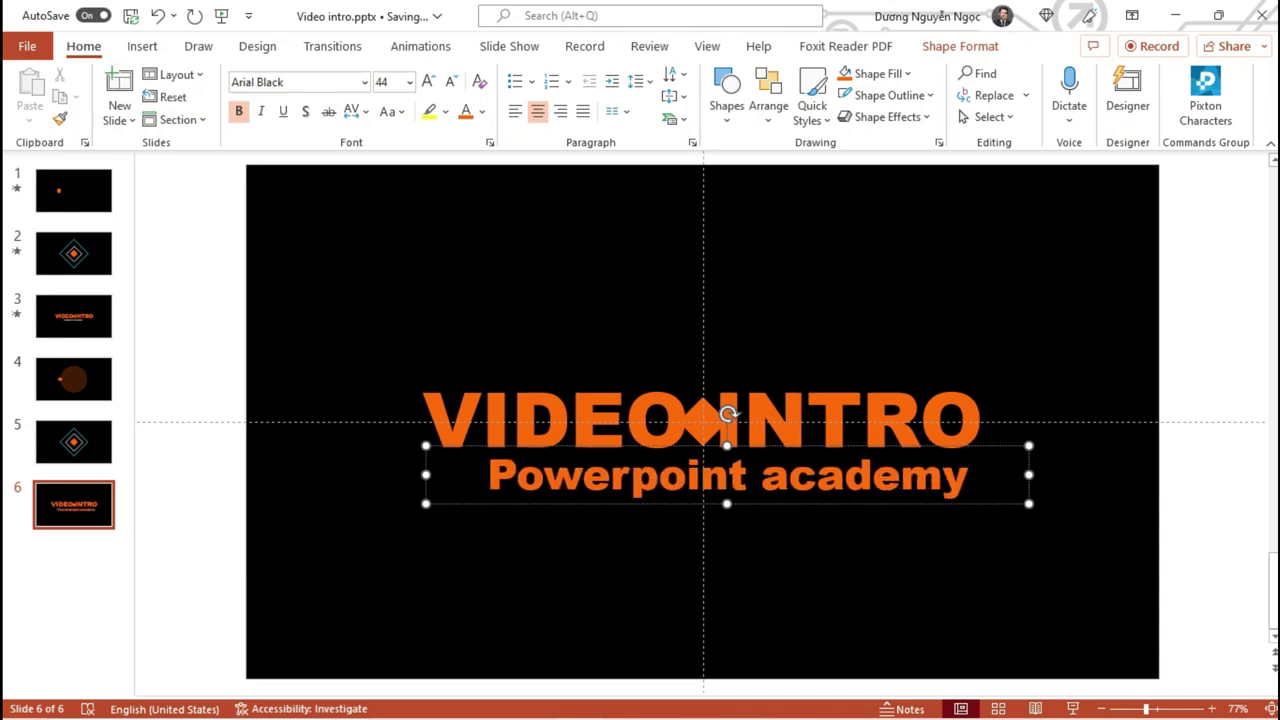
# - Make the subtitle uppercase, italic, white and about 28 pt, centred under the title
pyautogui.hotkey('ctrl', 'a')
pyautogui.click(387, 111)
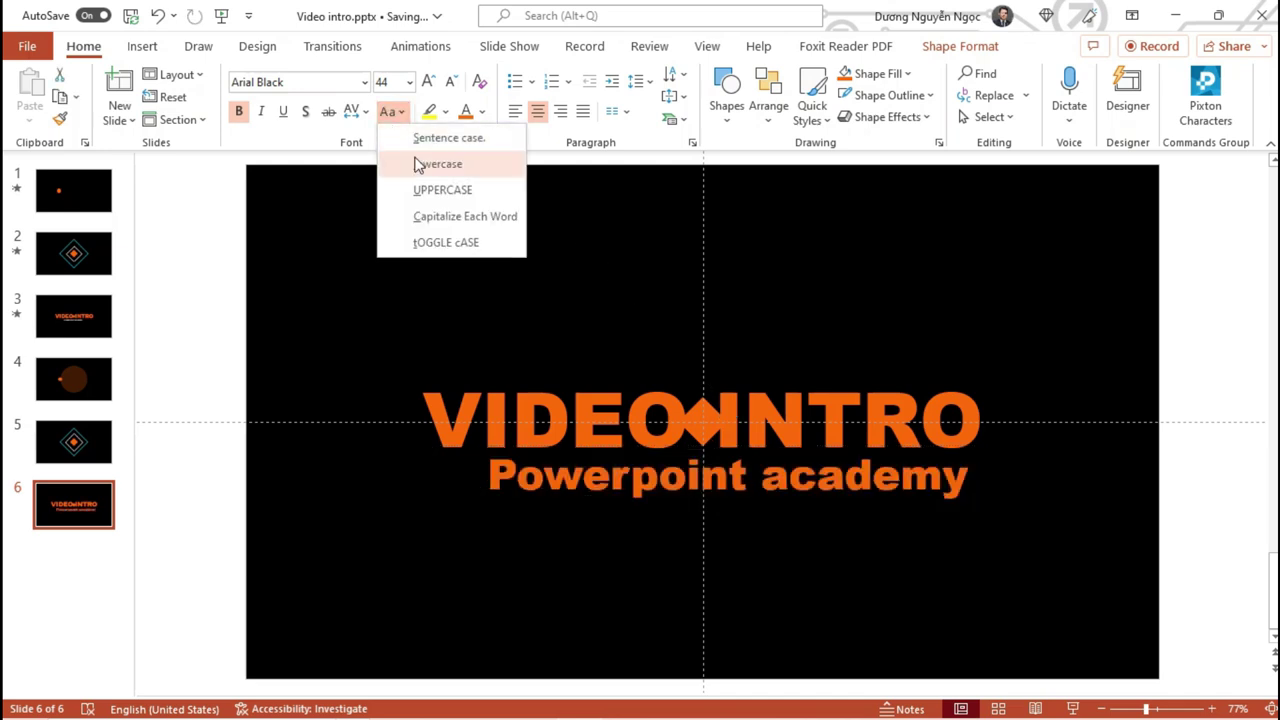
pyautogui.click(425, 190)
pyautogui.click(450, 81)
pyautogui.click(450, 81)
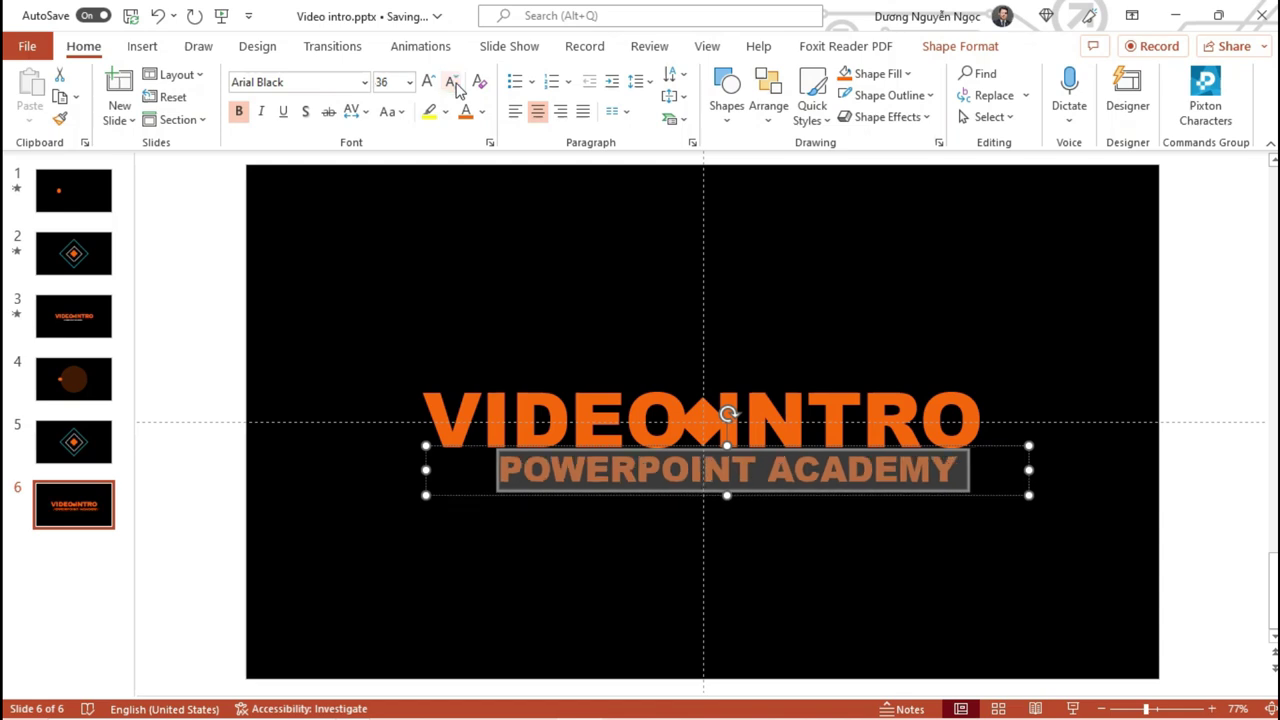
pyautogui.click(450, 81)
pyautogui.click(261, 111)
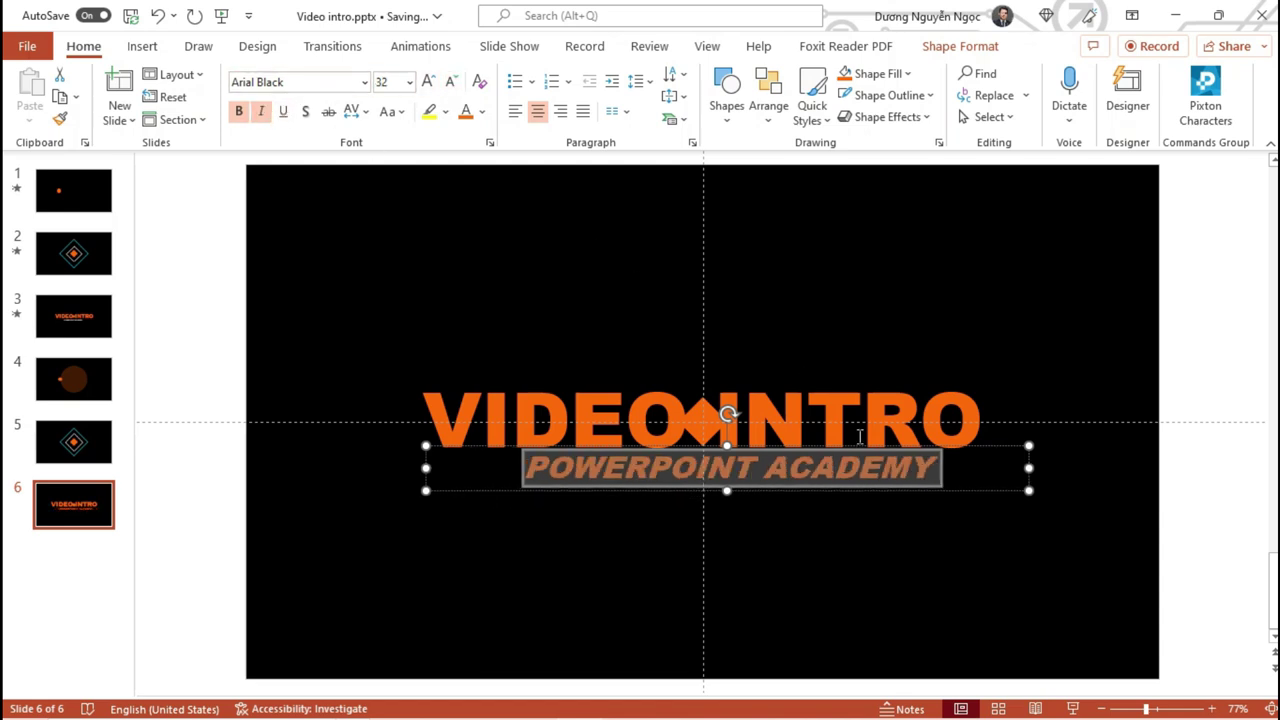
pyautogui.moveTo(996, 448); pyautogui.dragTo(970, 448)
pyautogui.click(482, 112)
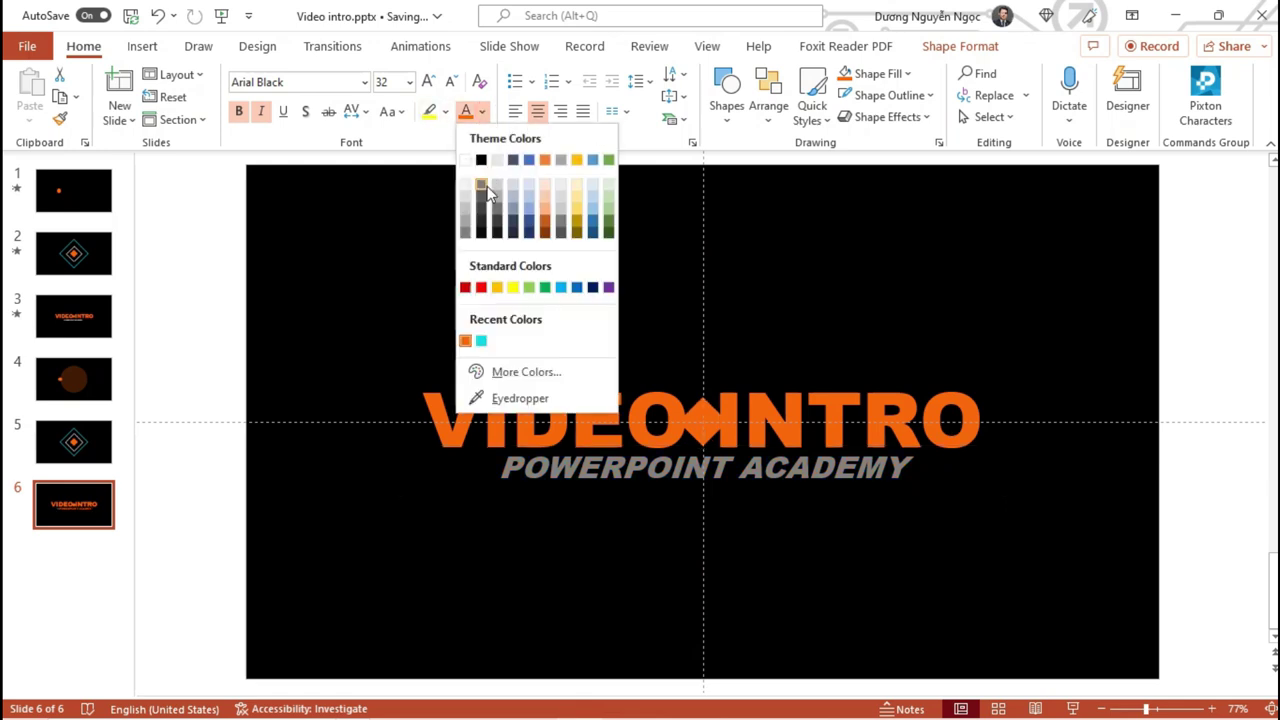
pyautogui.click(473, 160)
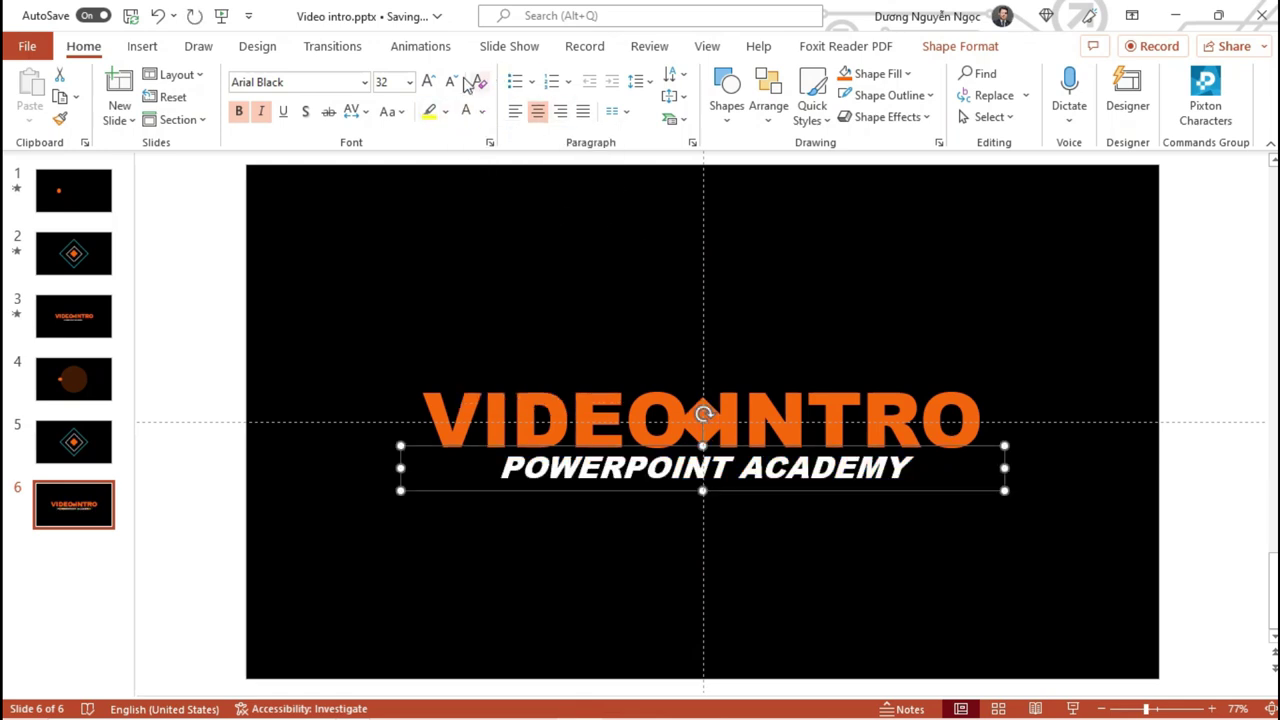
pyautogui.click(452, 82)
# - Move the POWERPOINT ACADEMY subtitle slightly lower beneath the title
pyautogui.click(780, 388)
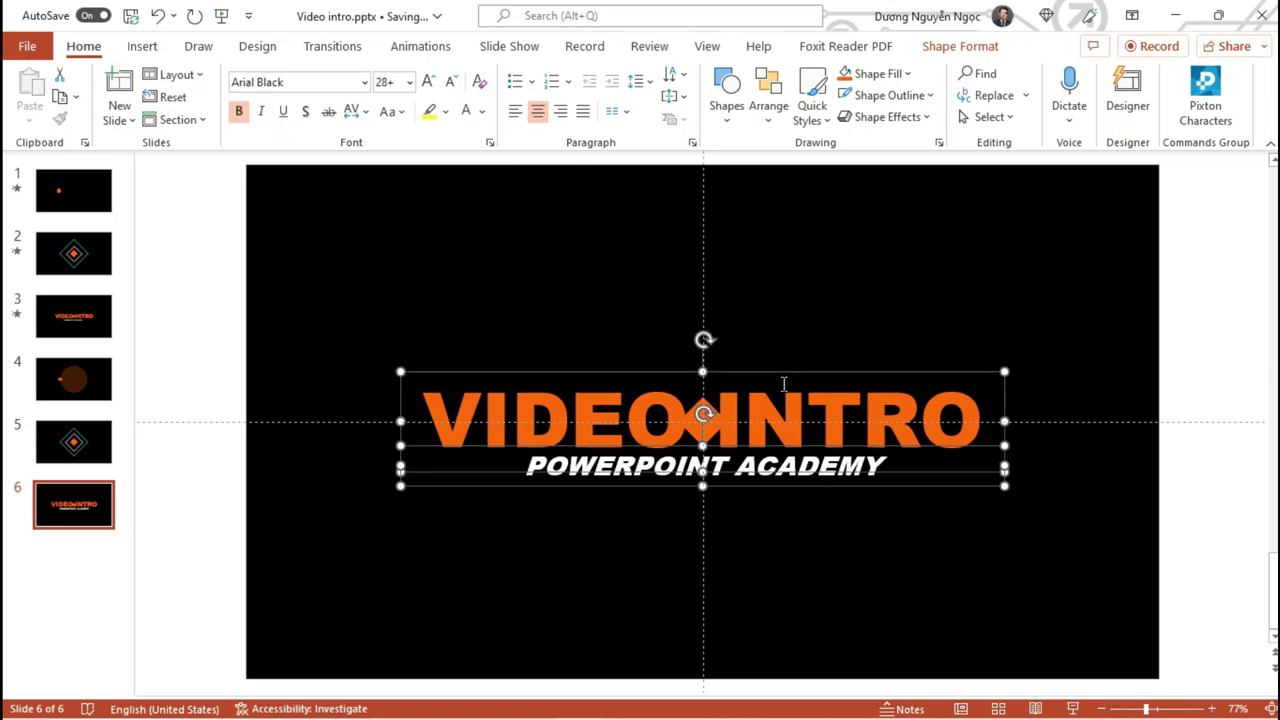
pyautogui.click(819, 311)
pyautogui.click(812, 480)
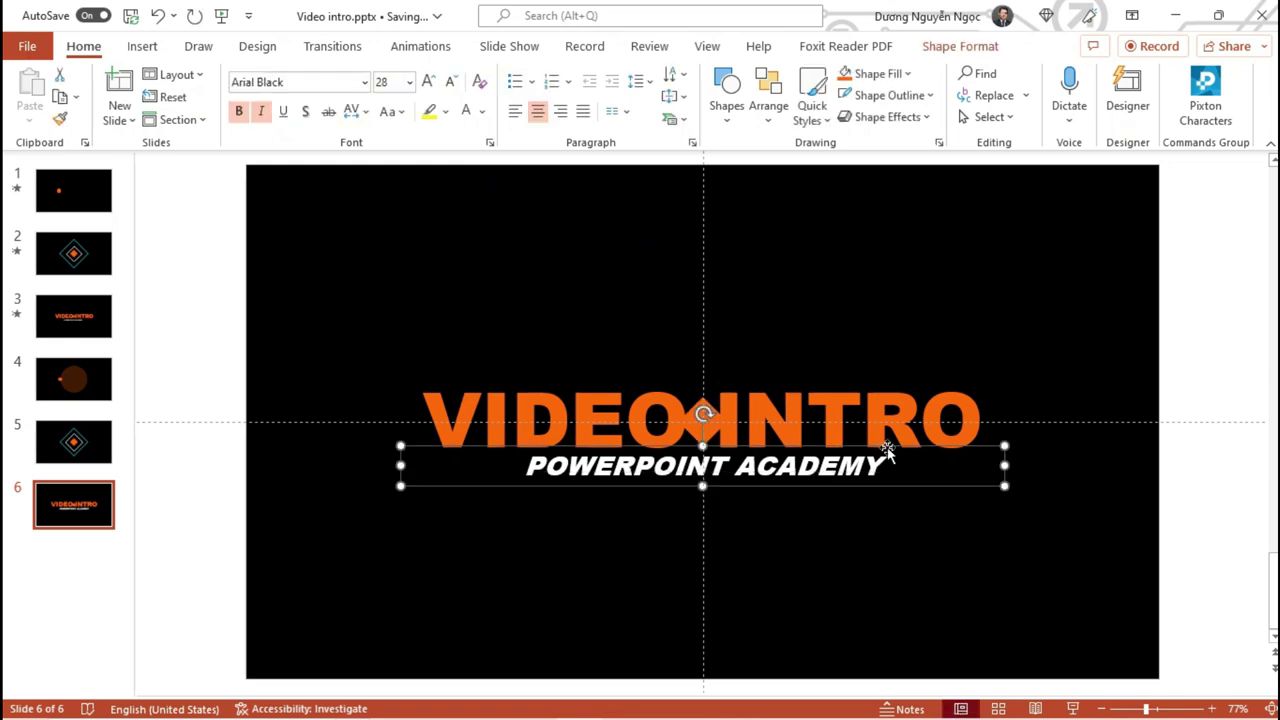
pyautogui.moveTo(887, 450); pyautogui.dragTo(887, 456)
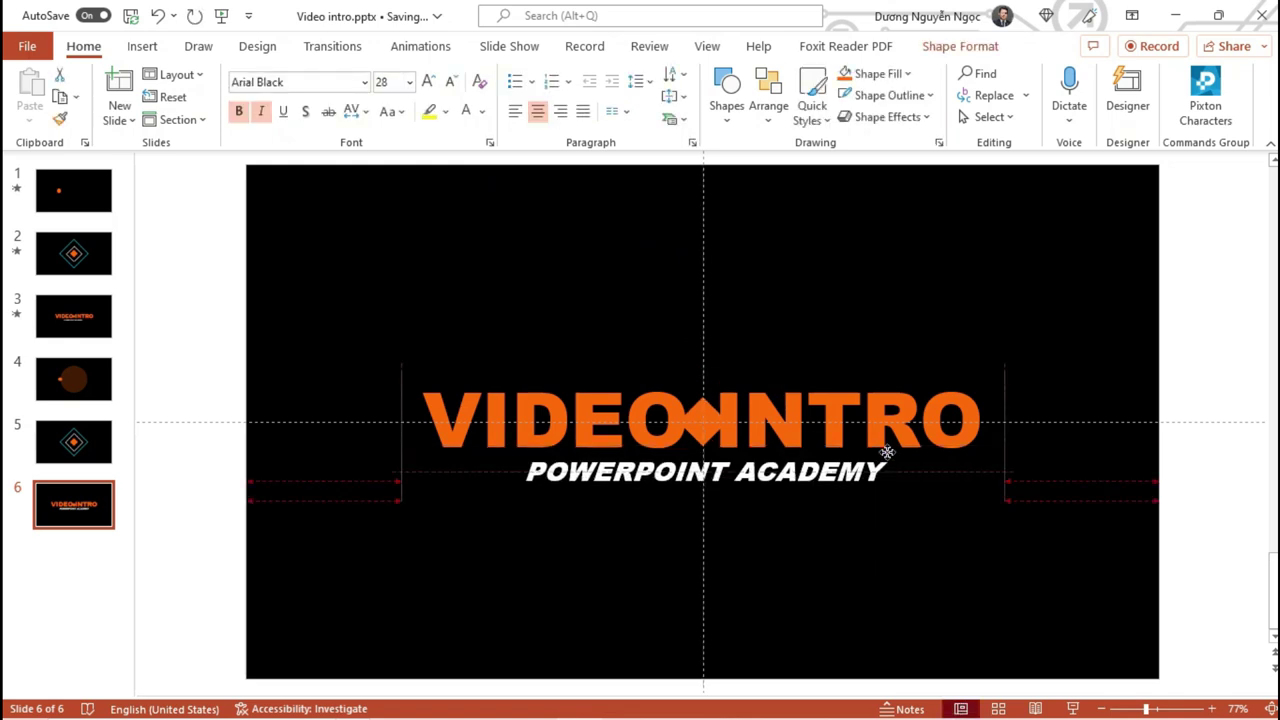
pyautogui.click(867, 312)
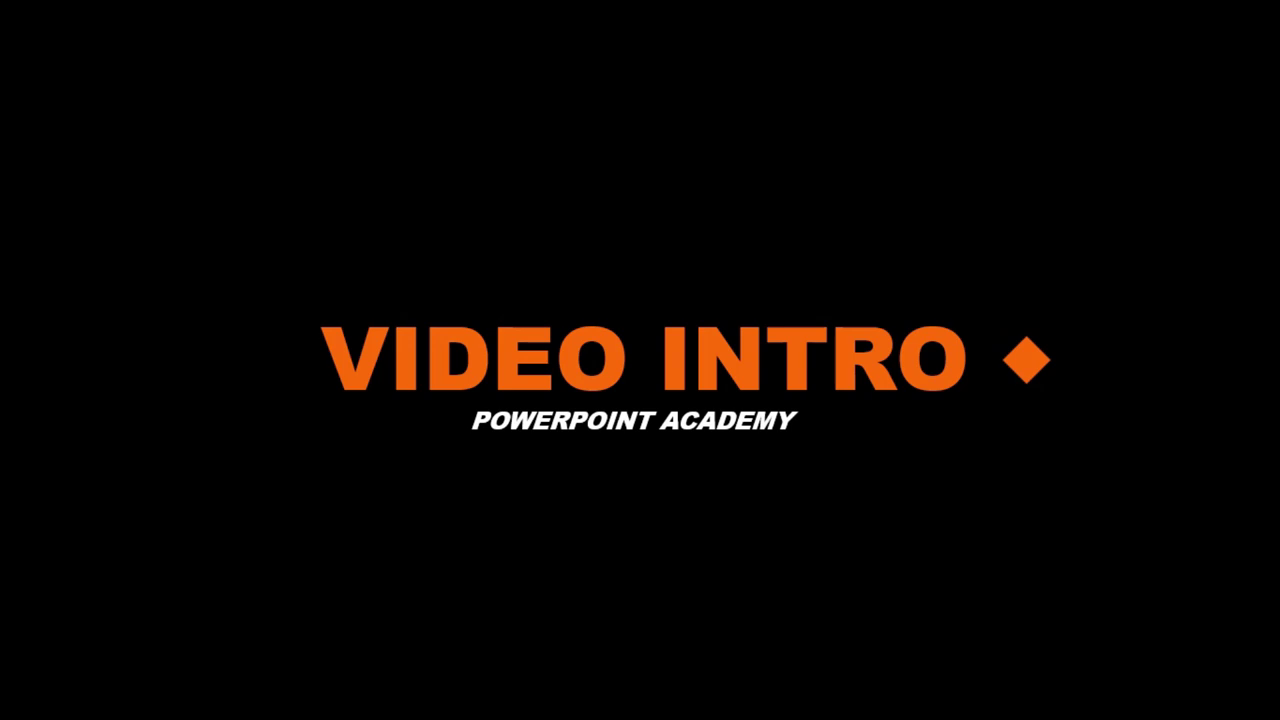
# - Exit the VIDEO INTRO slide show preview and return to Normal view
pyautogui.press('Escape')
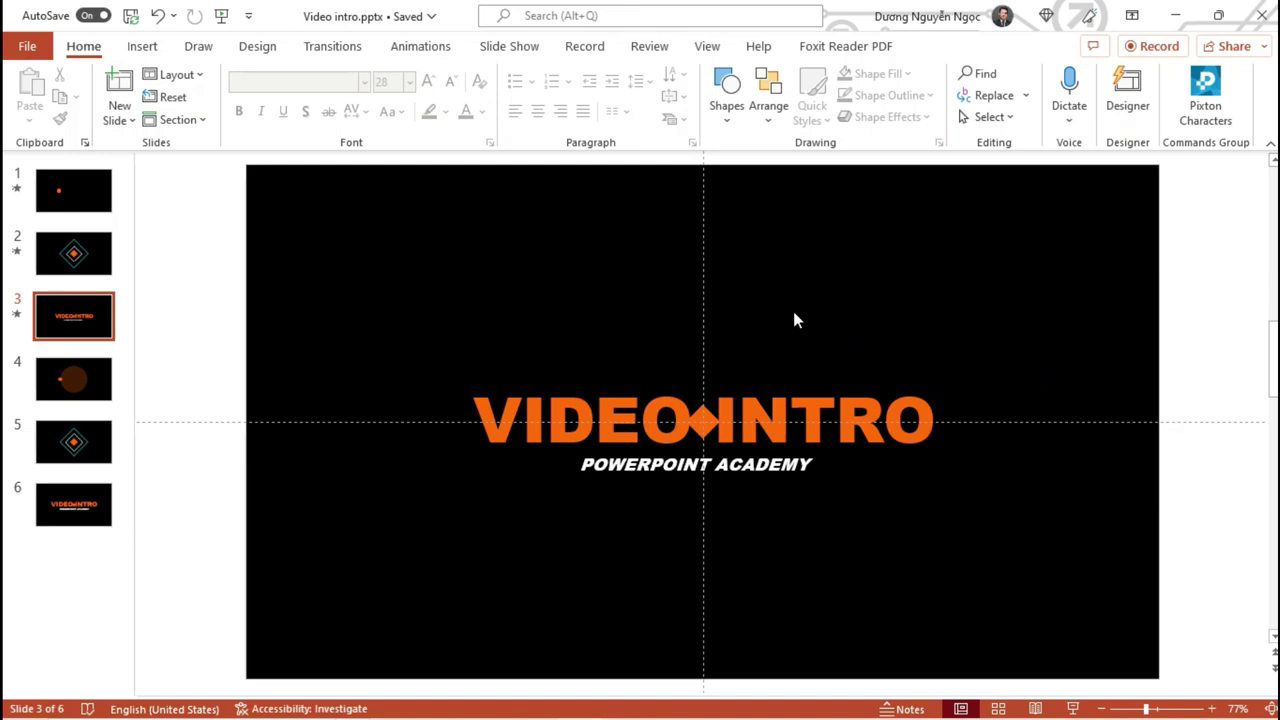
# - Select the small orange dot on slide 4 and show the Animations tab
pyautogui.click(77, 390)
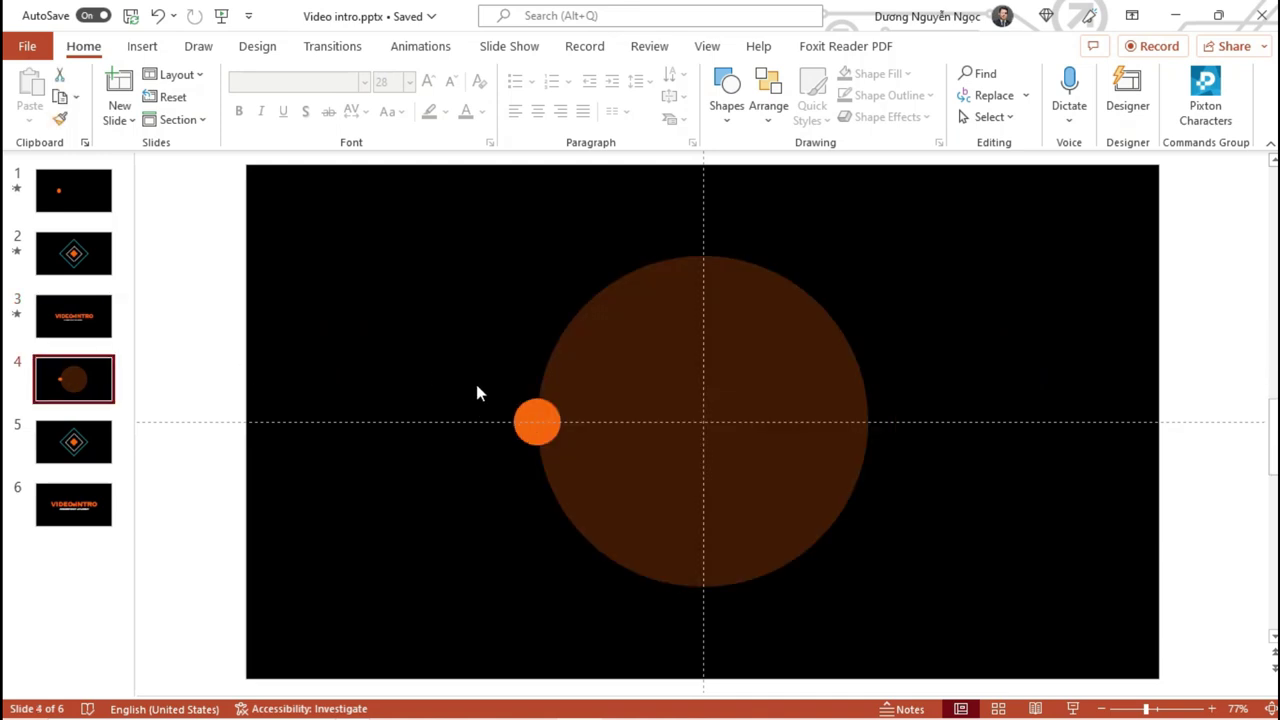
pyautogui.click(536, 410)
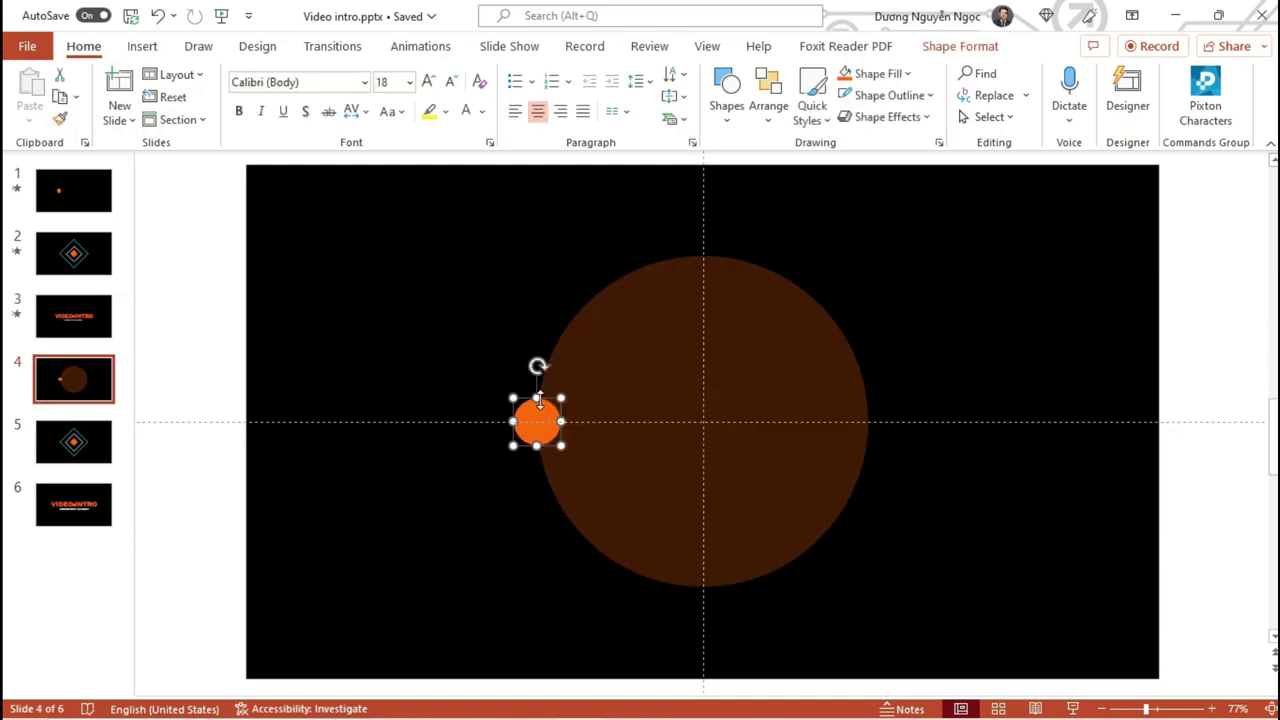
pyautogui.click(421, 47)
# - Apply a circular Shapes motion path to the orange dot
pyautogui.click(694, 115)
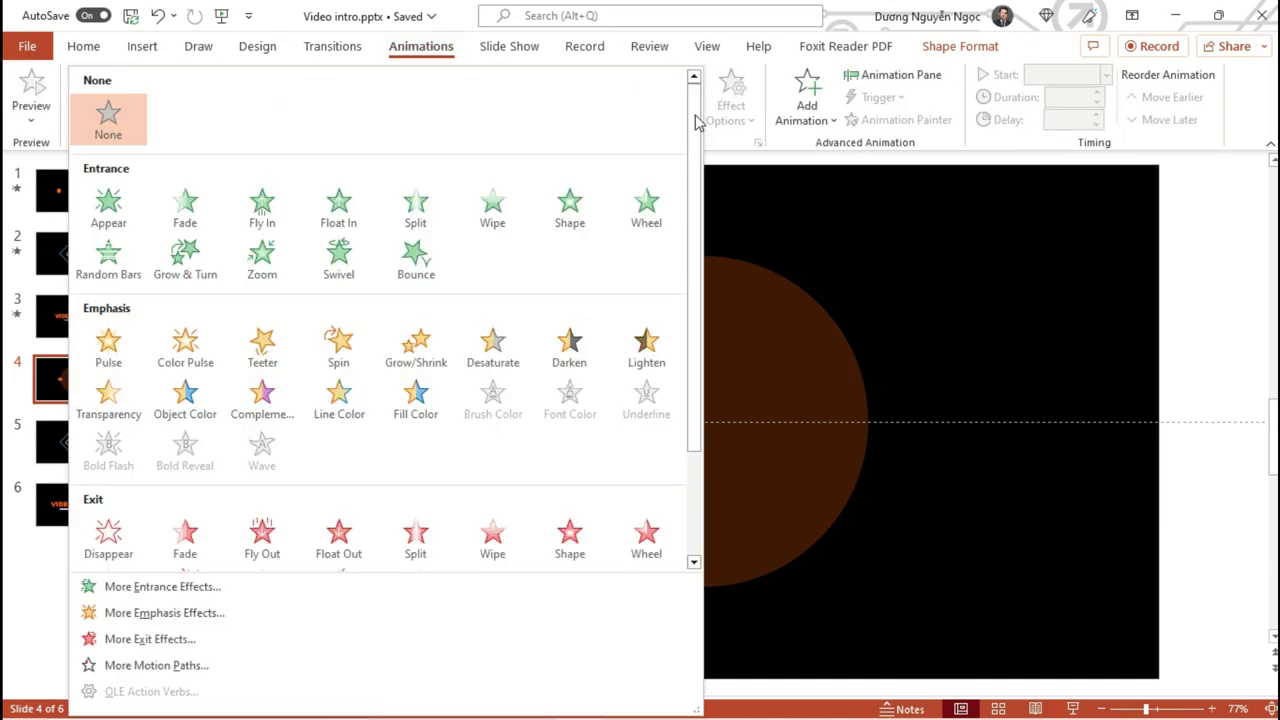
pyautogui.scroll(-3, 480, 355)
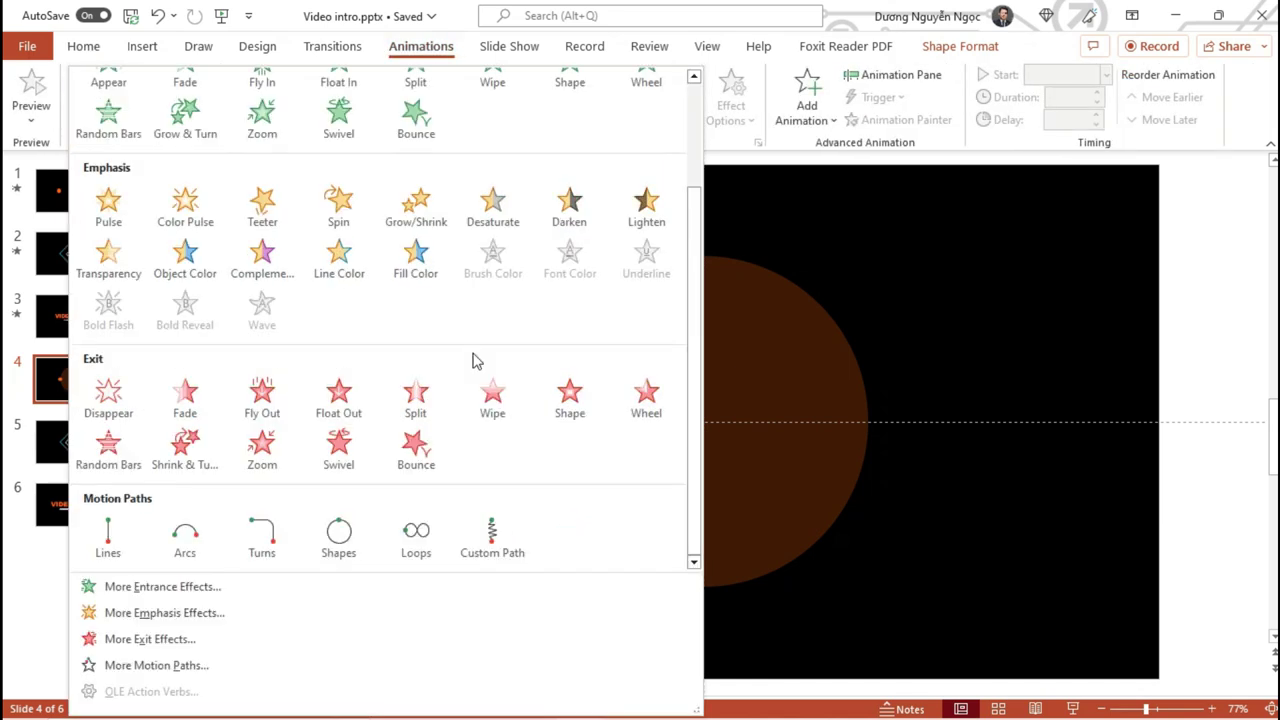
pyautogui.click(340, 535)
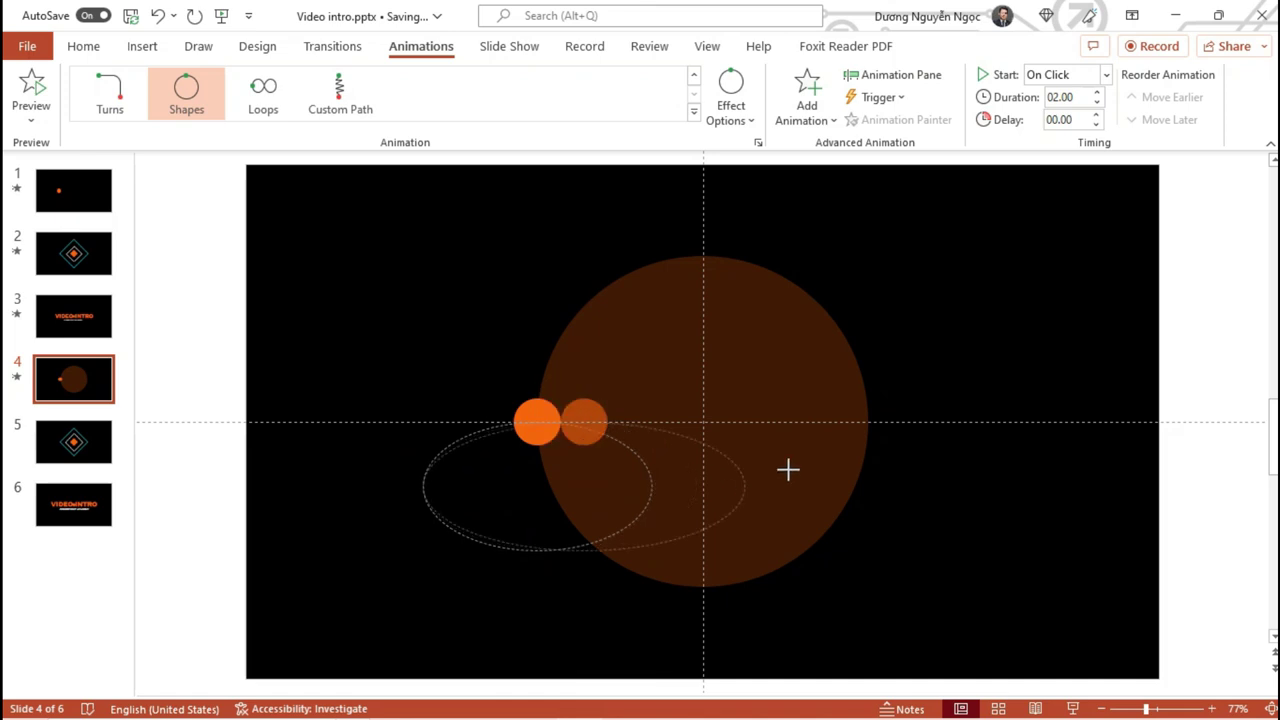
# - Resize the path to match the large brown circle and rotate it to start at the dot
pyautogui.moveTo(654, 485); pyautogui.dragTo(857, 486)
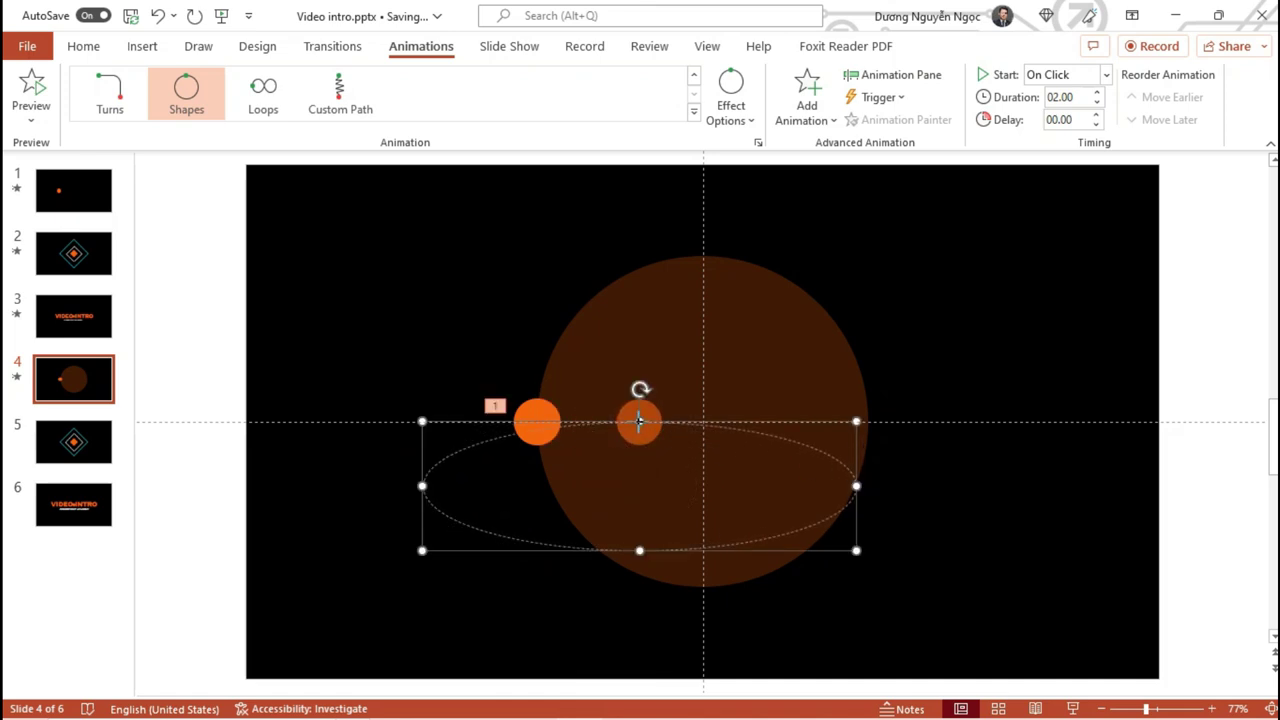
pyautogui.moveTo(639, 421); pyautogui.dragTo(720, 268)
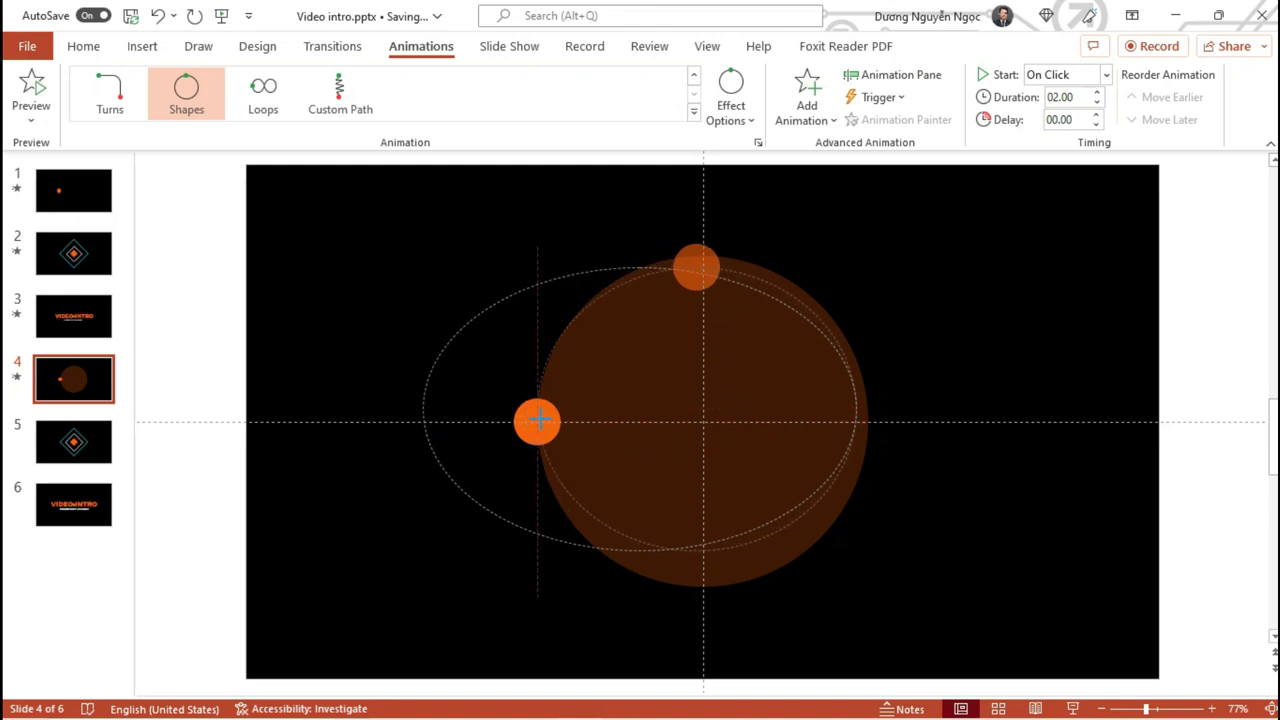
pyautogui.moveTo(538, 421); pyautogui.dragTo(538, 421)
pyautogui.moveTo(697, 266); pyautogui.dragTo(697, 256)
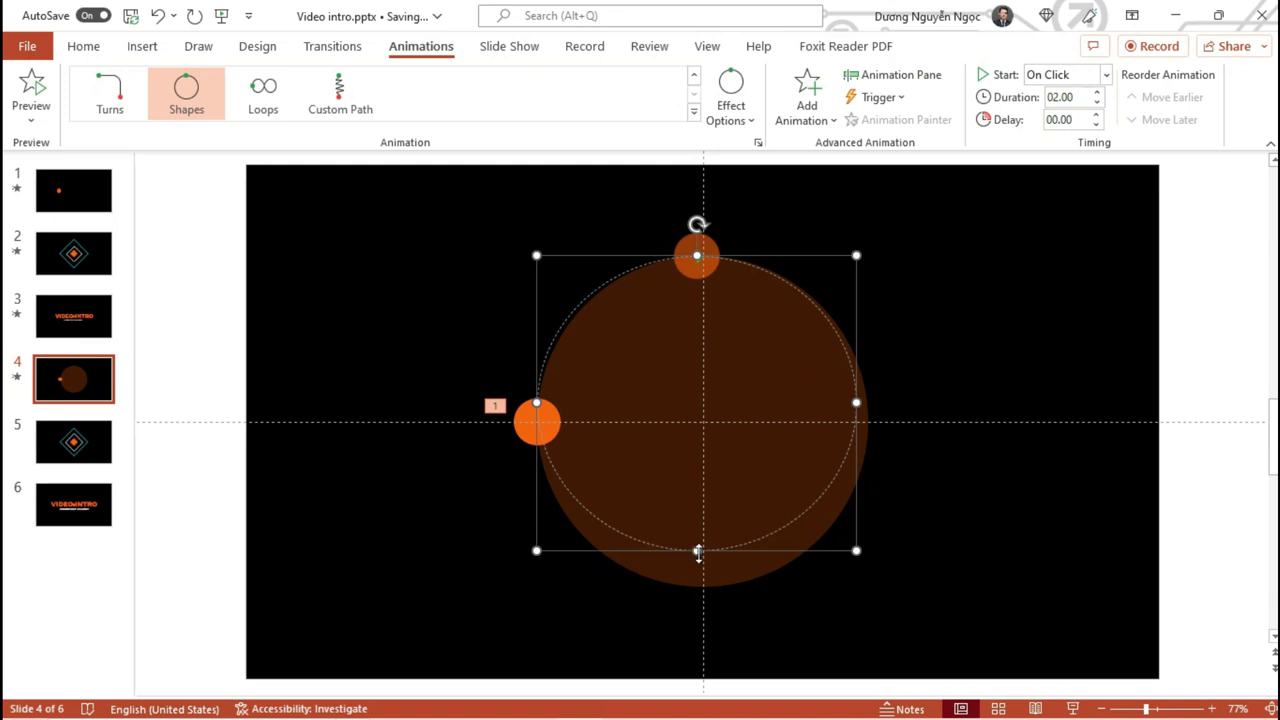
pyautogui.moveTo(698, 551); pyautogui.dragTo(697, 587)
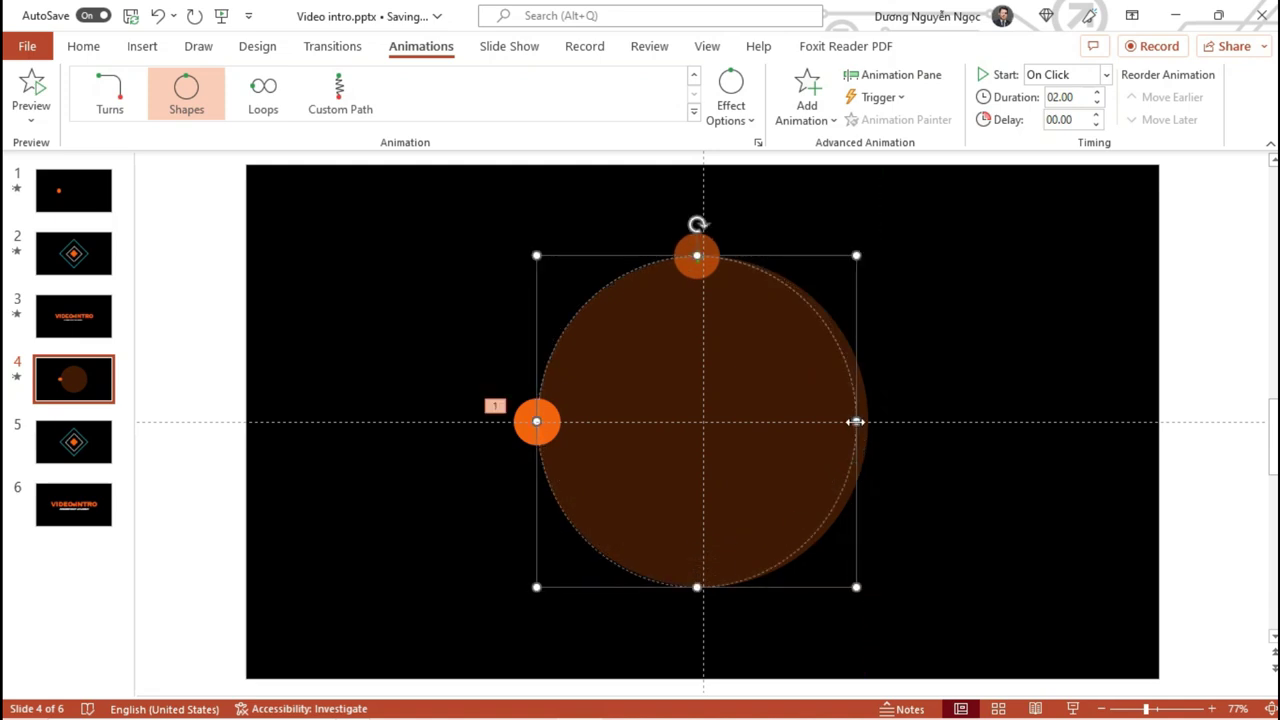
pyautogui.moveTo(857, 421); pyautogui.dragTo(867, 421)
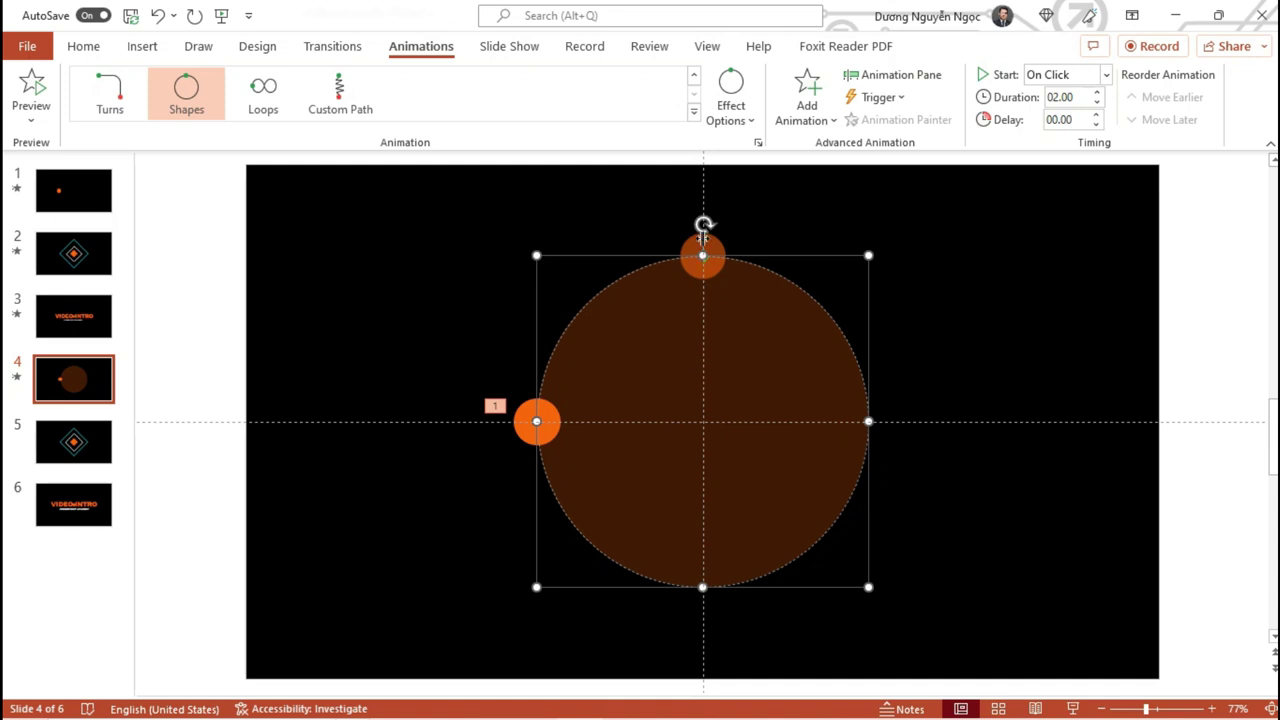
pyautogui.moveTo(705, 224)
pyautogui.mouseDown()
pyautogui.moveTo(577, 337)
pyautogui.moveTo(558, 407)
pyautogui.mouseUp()
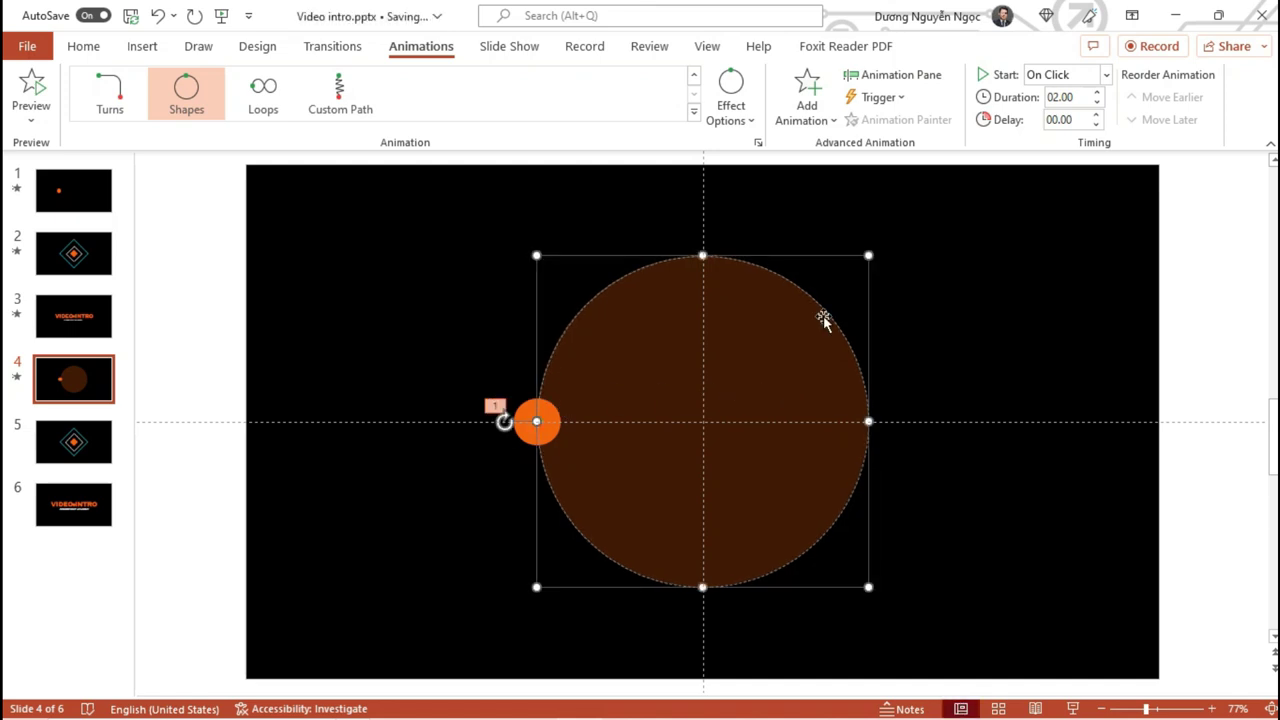
# - Set the orbit animation to start With Previous and preview the slide show
pyautogui.click(1106, 76)
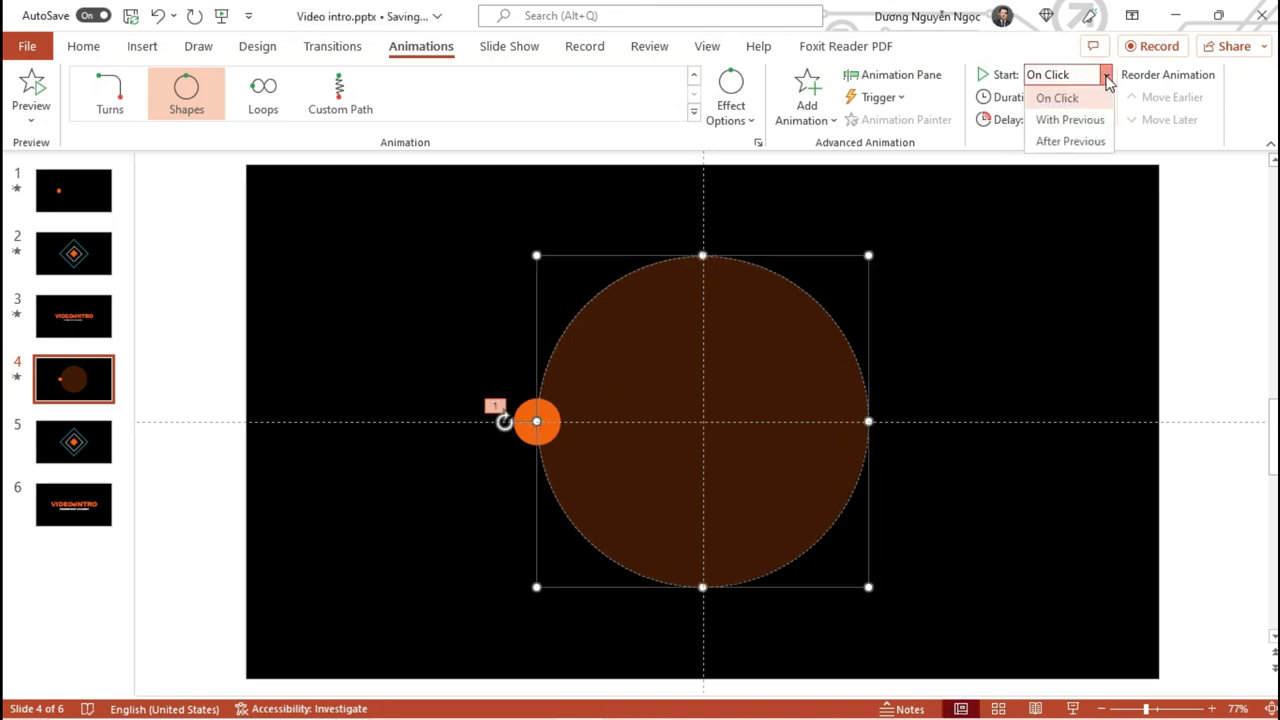
pyautogui.click(1070, 120)
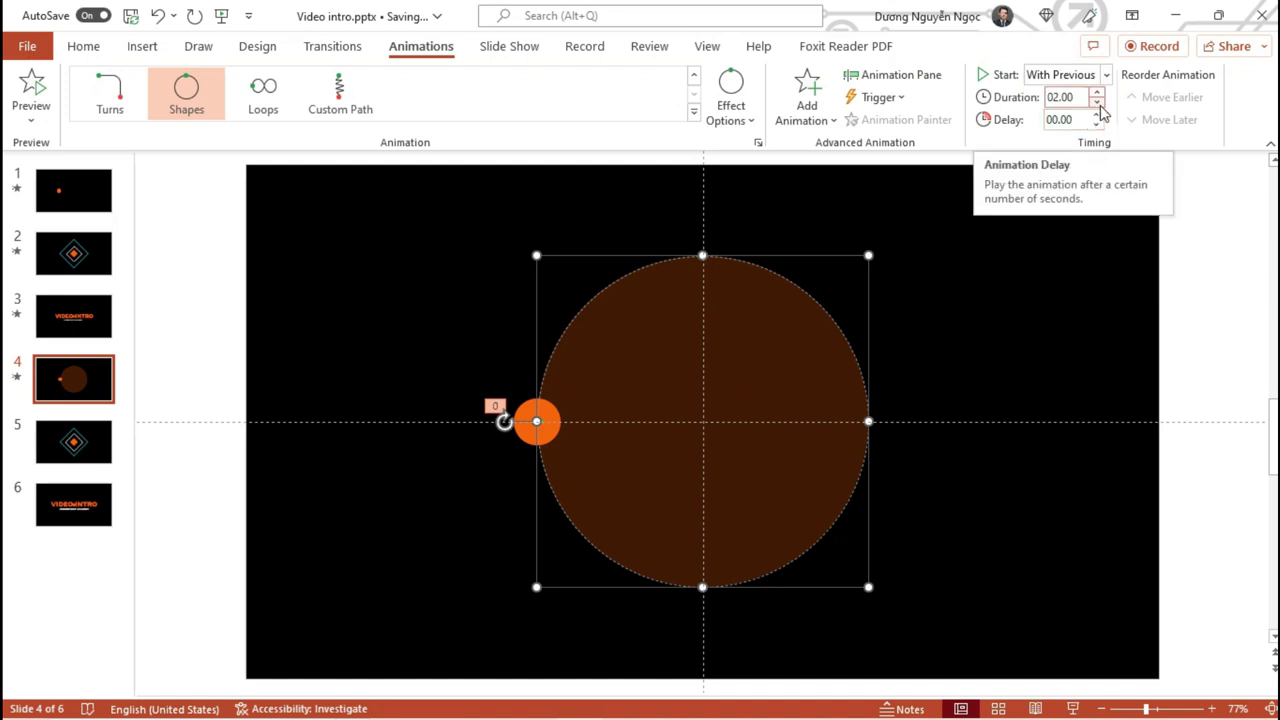
pyautogui.hotkey('shift', 'F5')
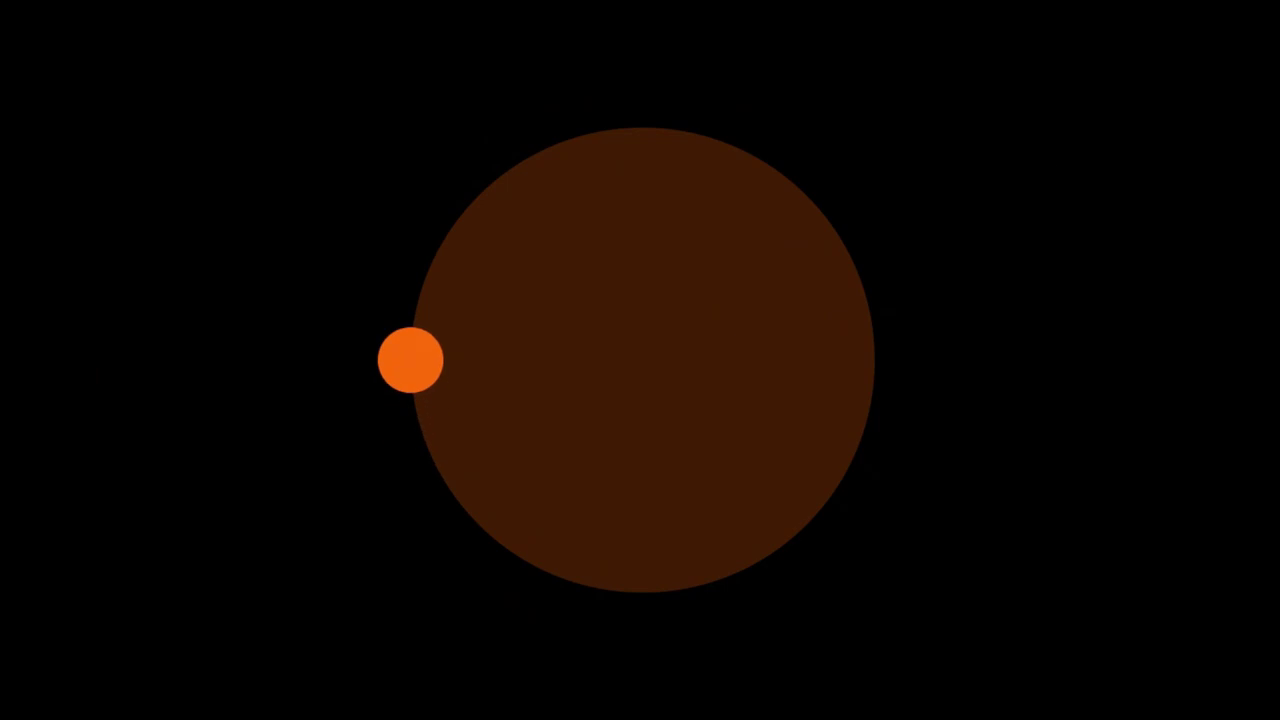
pyautogui.press('Escape')
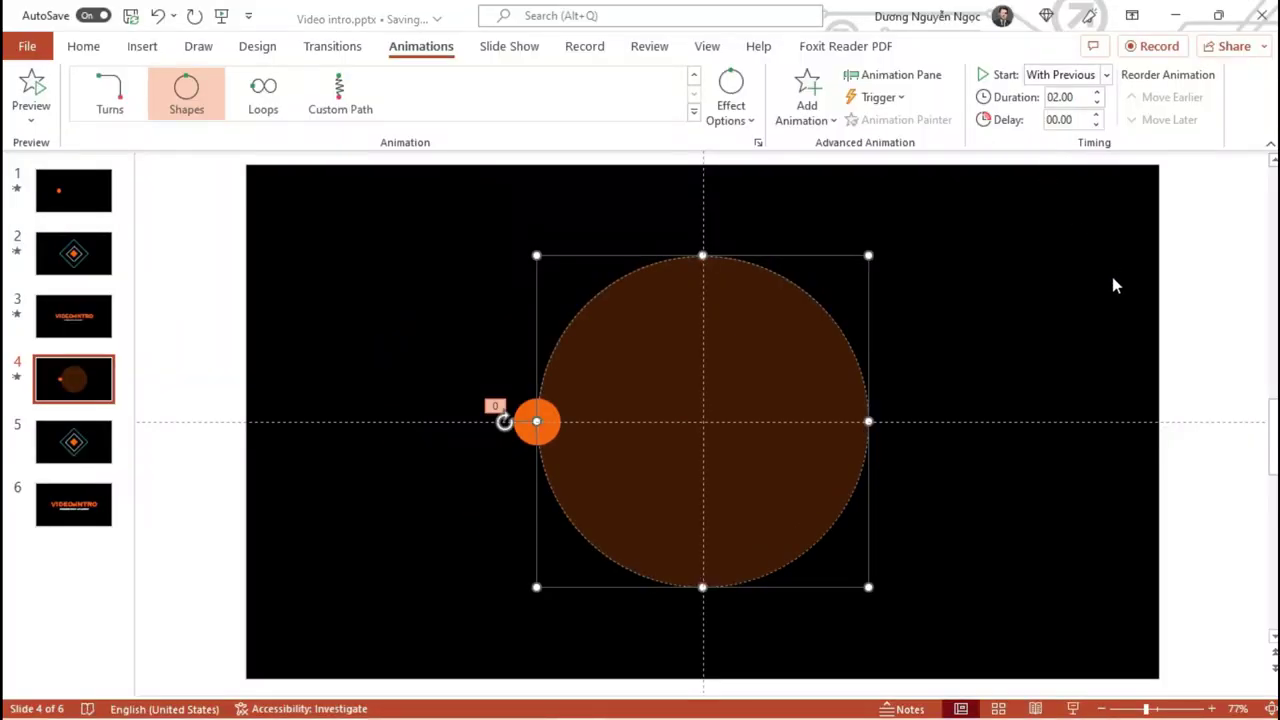
# - Select the large brown circle, undoing an accidental move, and show Shape Format
pyautogui.click(1110, 275)
pyautogui.click(840, 391)
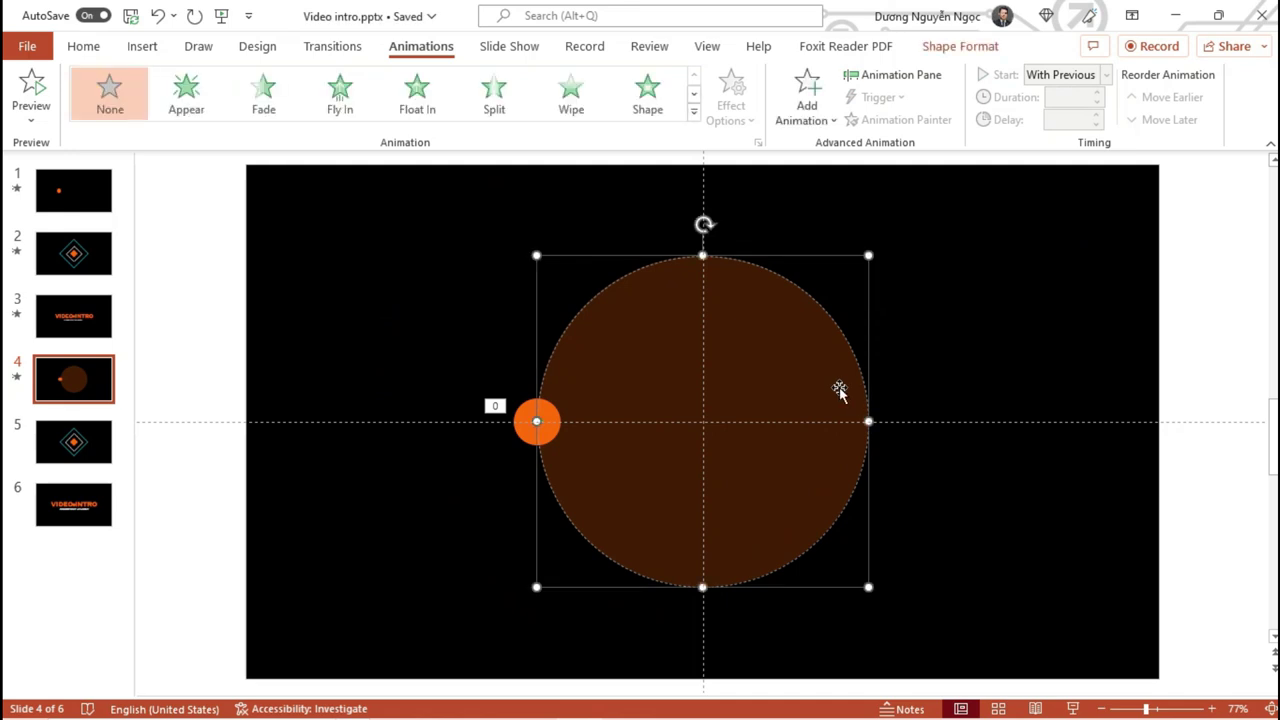
pyautogui.moveTo(839, 387); pyautogui.dragTo(781, 387)
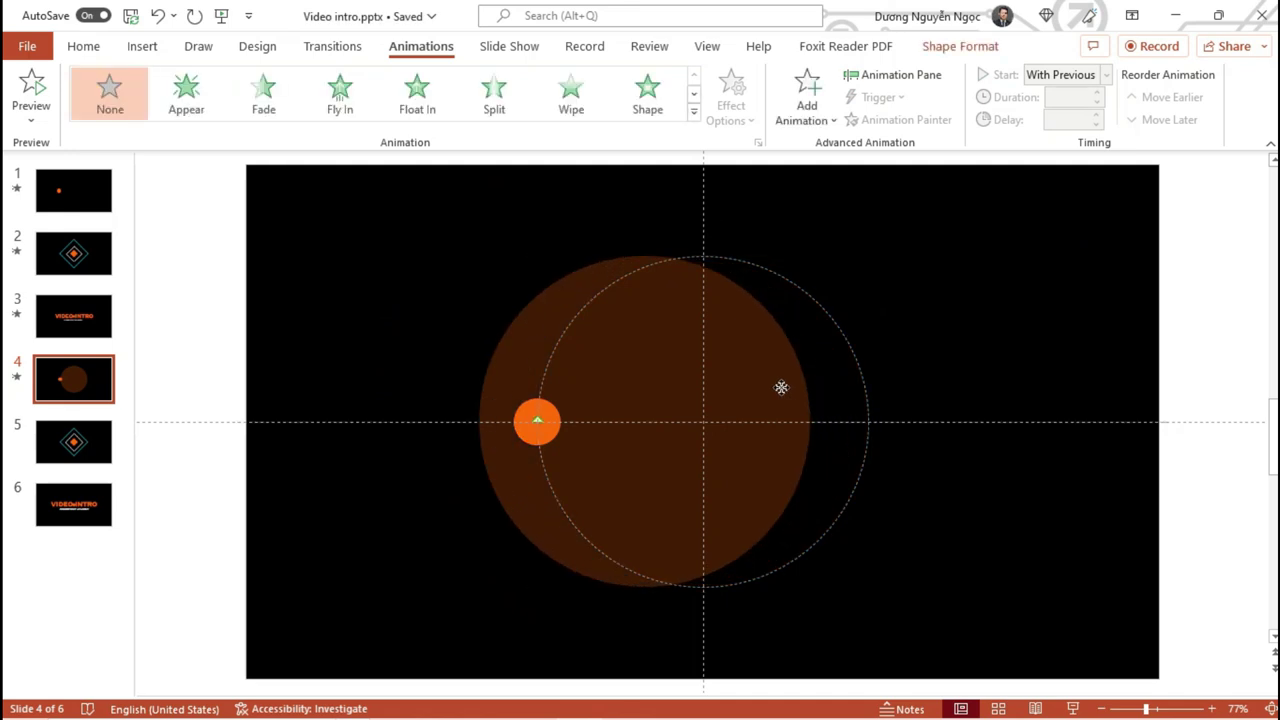
pyautogui.hotkey('ctrl', 'z')
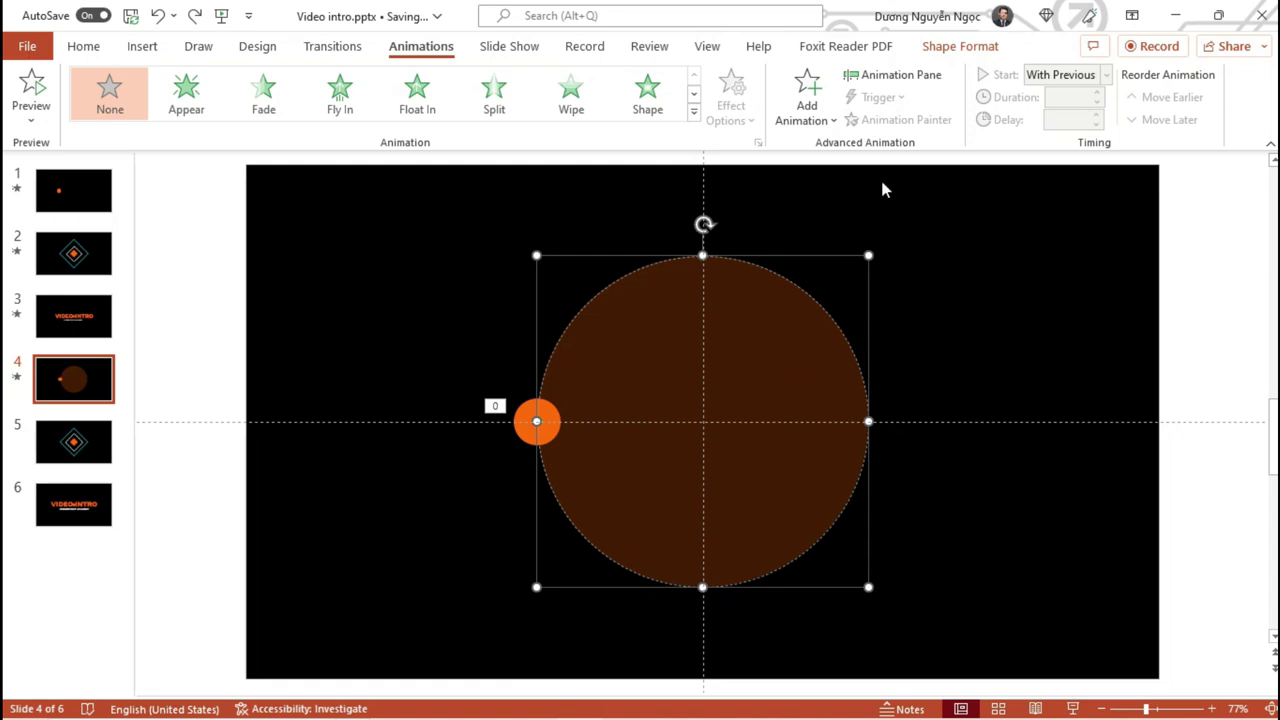
pyautogui.click(958, 47)
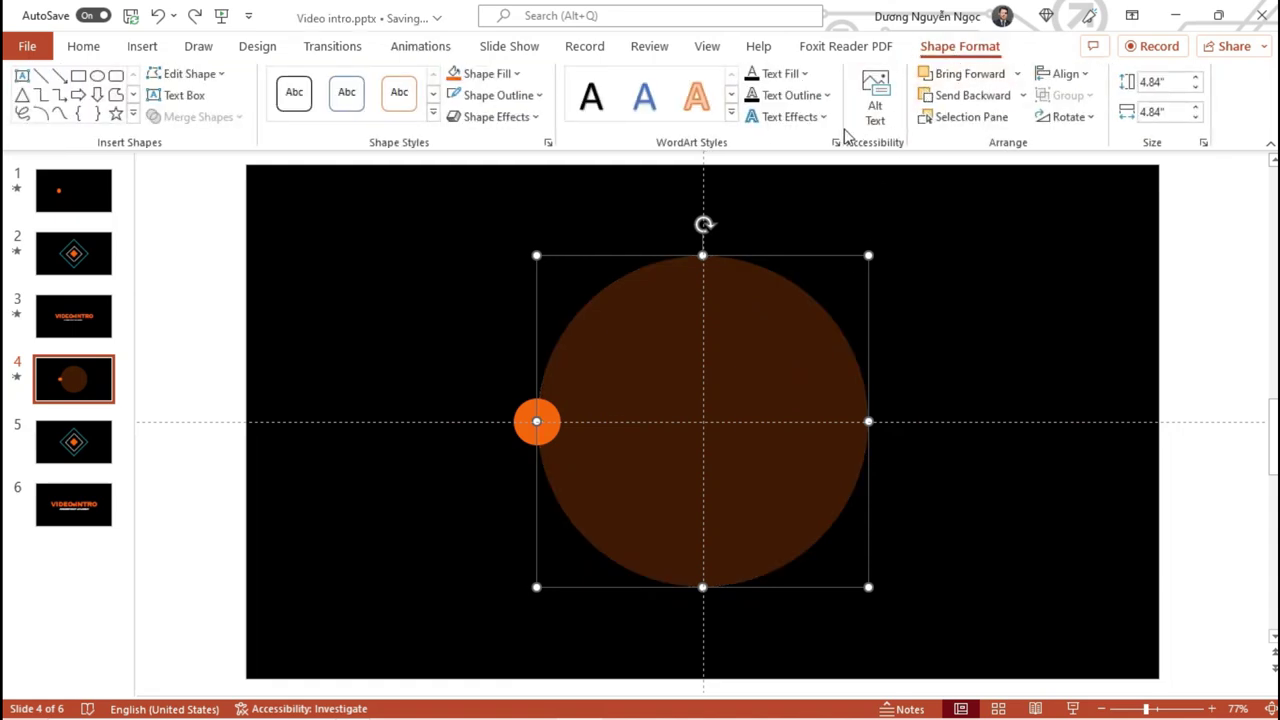
# - Set the large brown circle's fill transparency to 100%
pyautogui.click(548, 143)
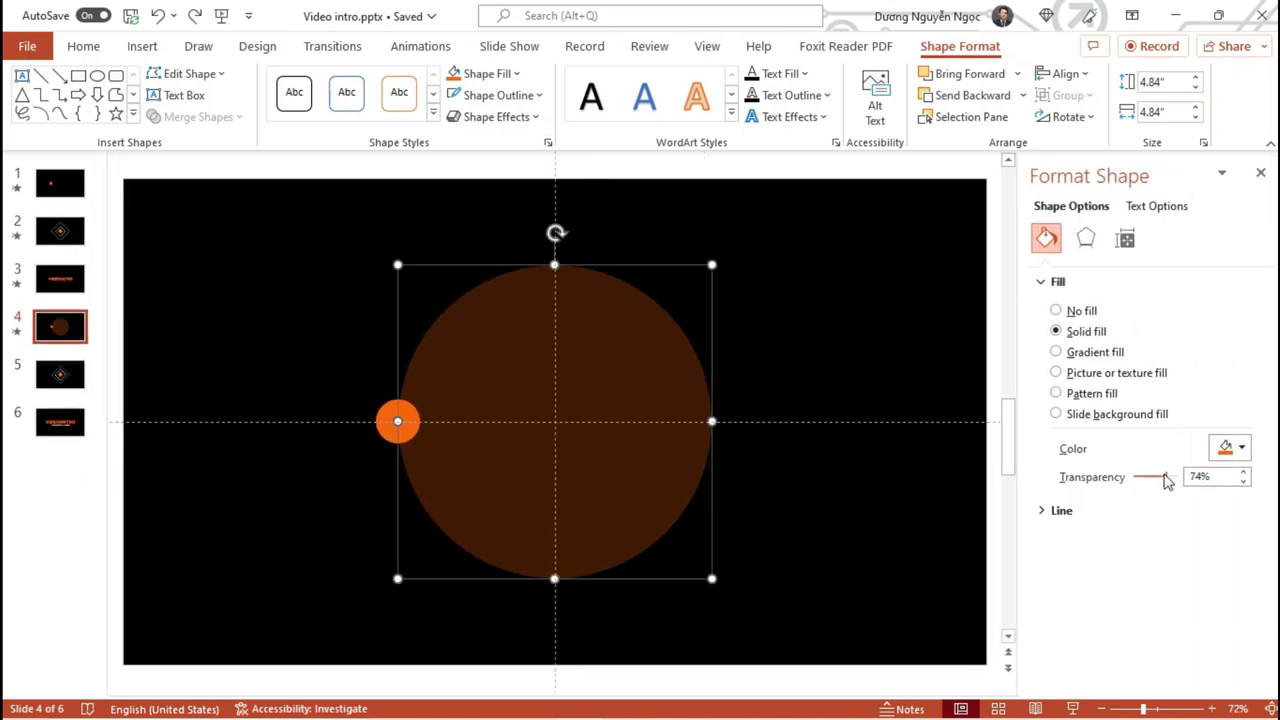
pyautogui.moveTo(1168, 481); pyautogui.dragTo(1192, 482)
pyautogui.click(922, 482)
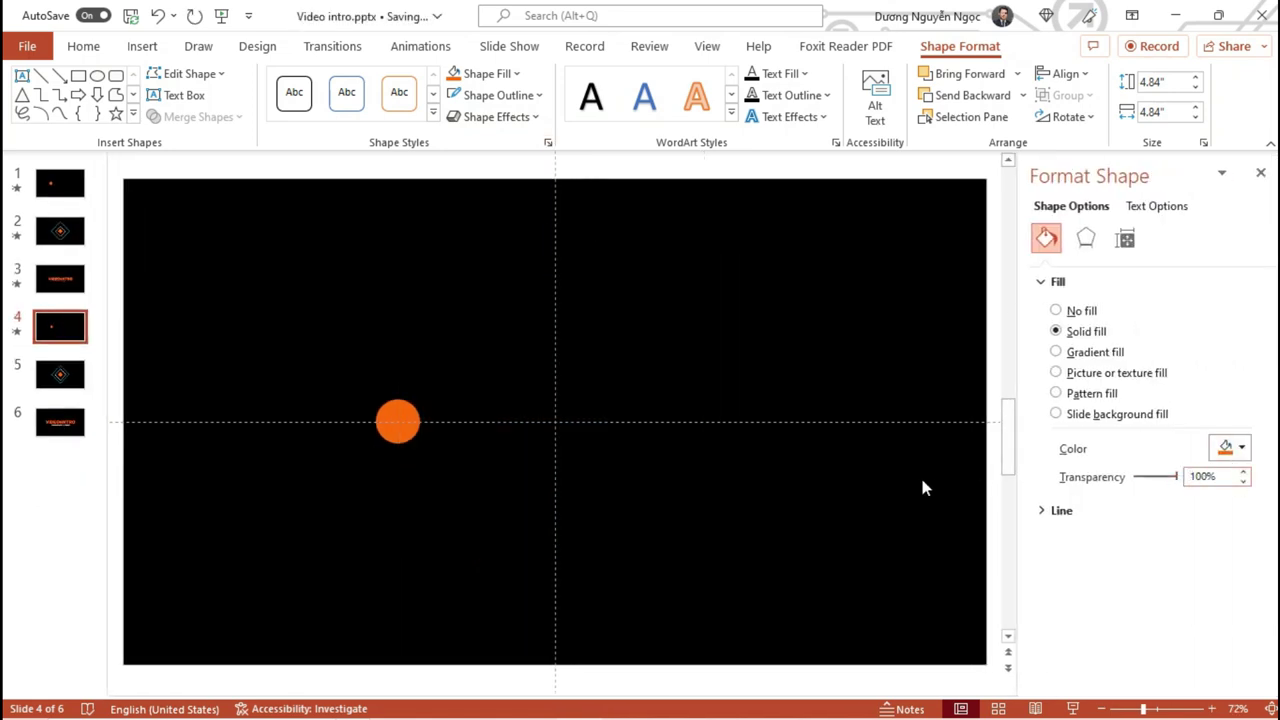
# - Preview slide 4's orbit in the slide show, then select the orange dot's animations
pyautogui.hotkey('shift', 'F5')
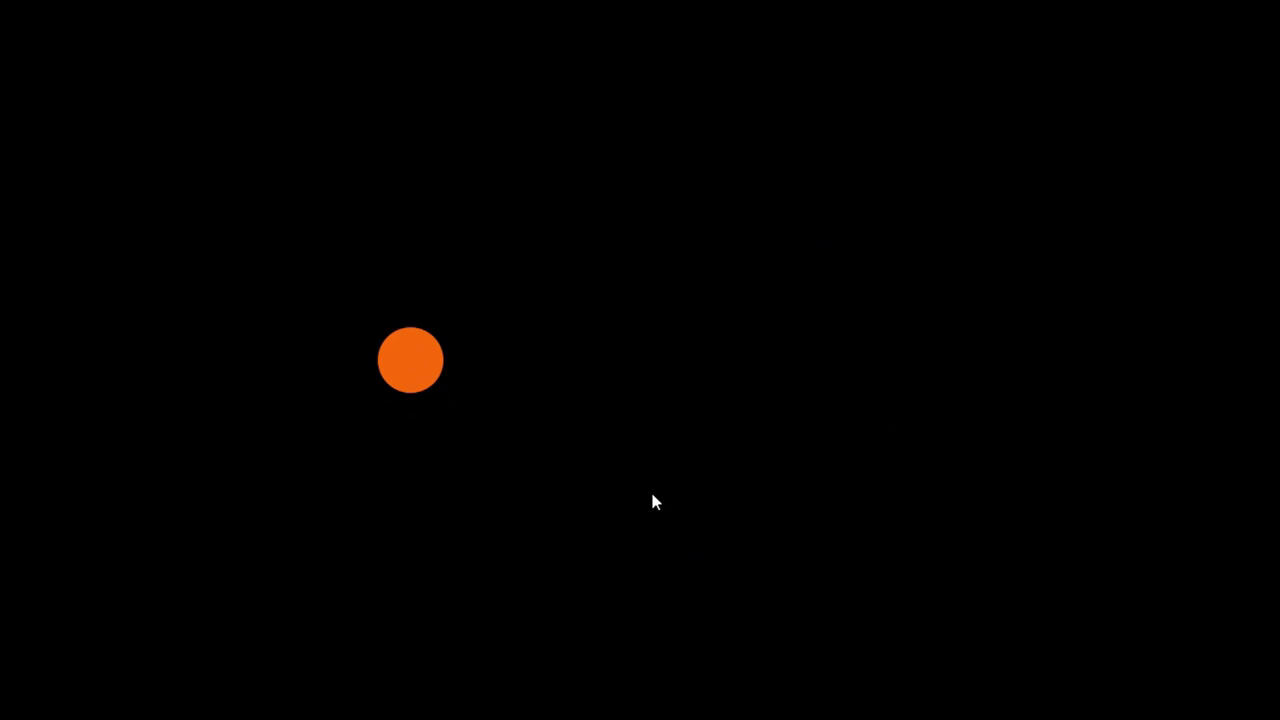
pyautogui.press('Escape')
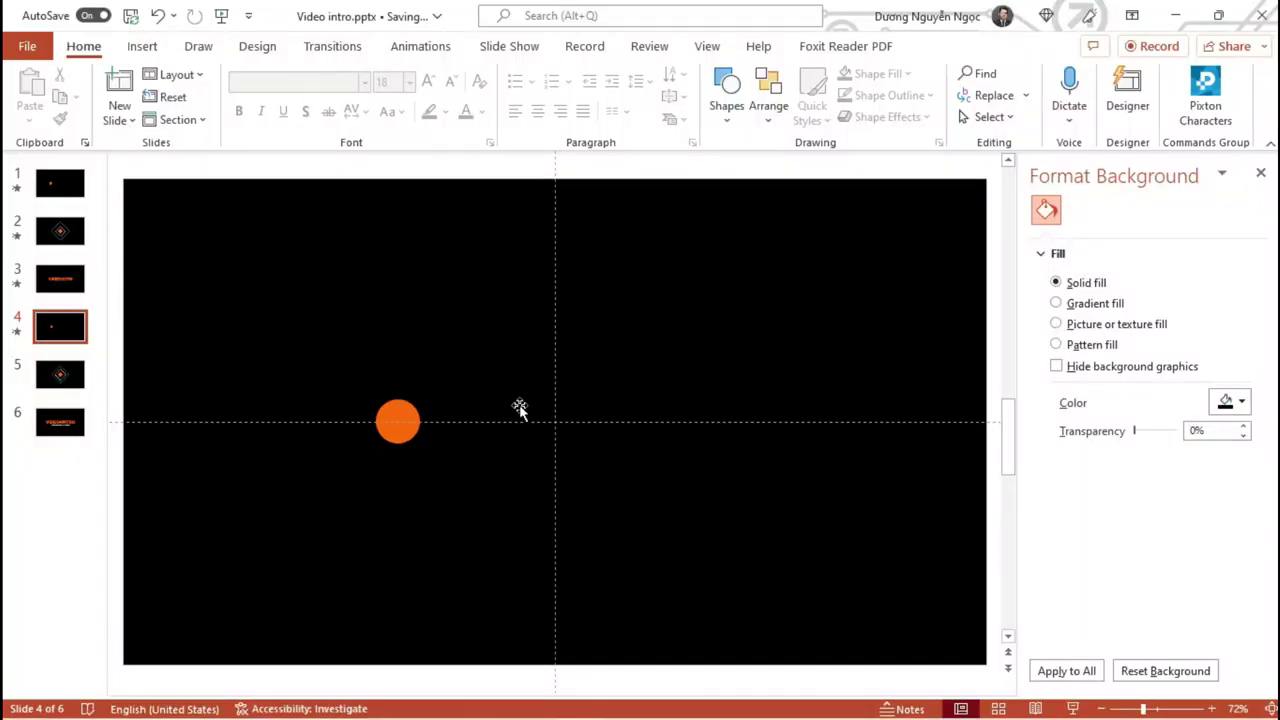
pyautogui.click(409, 418)
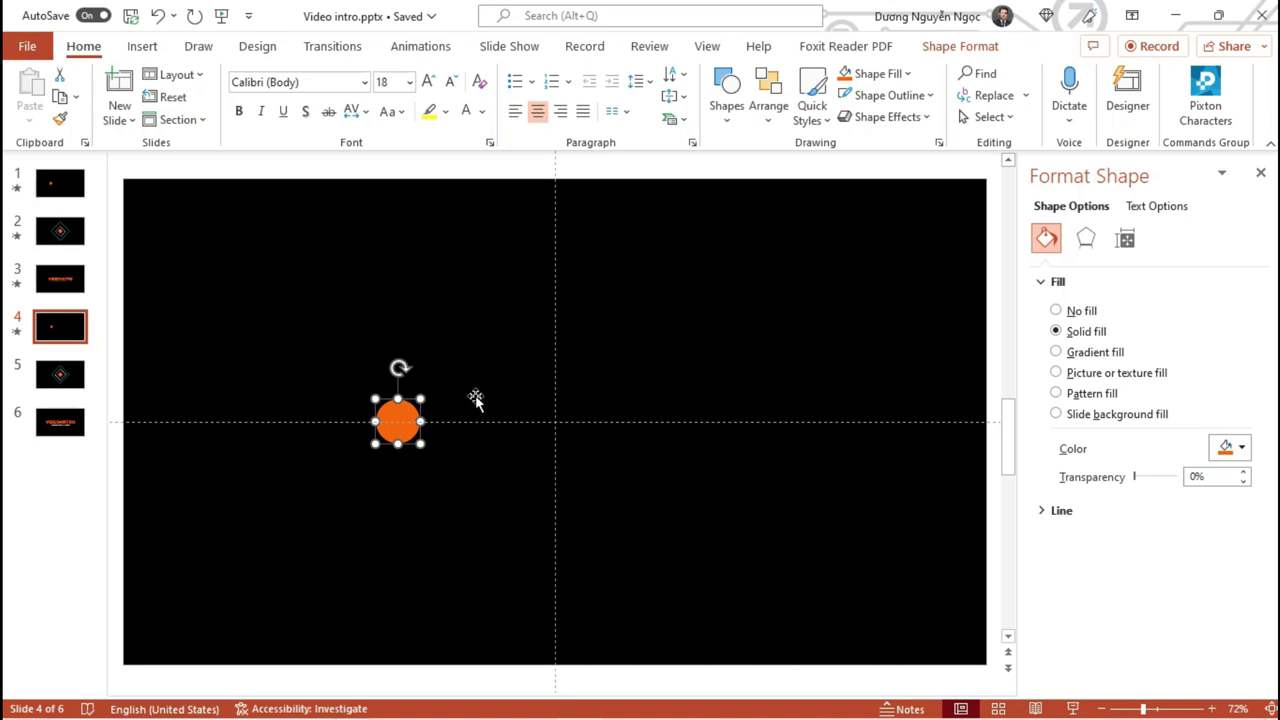
pyautogui.click(421, 47)
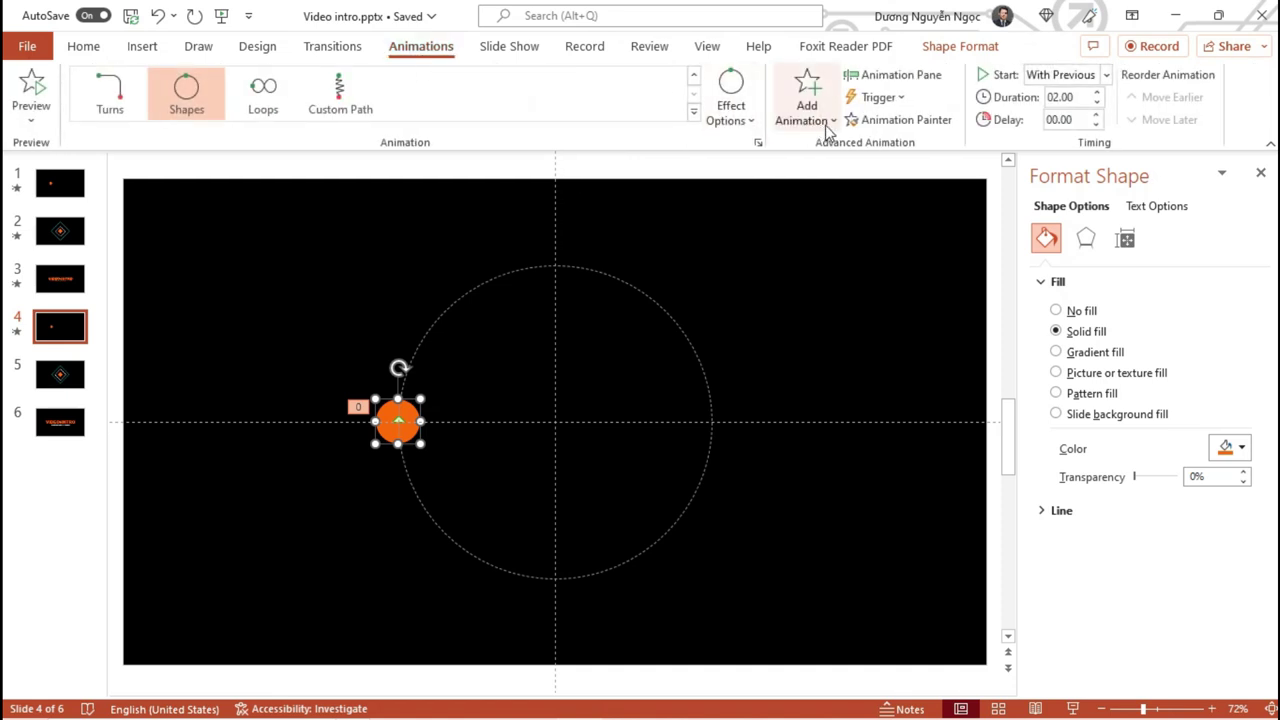
# - Add a Lines motion path to the orange dot ending at the dashed circle's centre
pyautogui.click(825, 125)
pyautogui.scroll(-3, 813, 240)
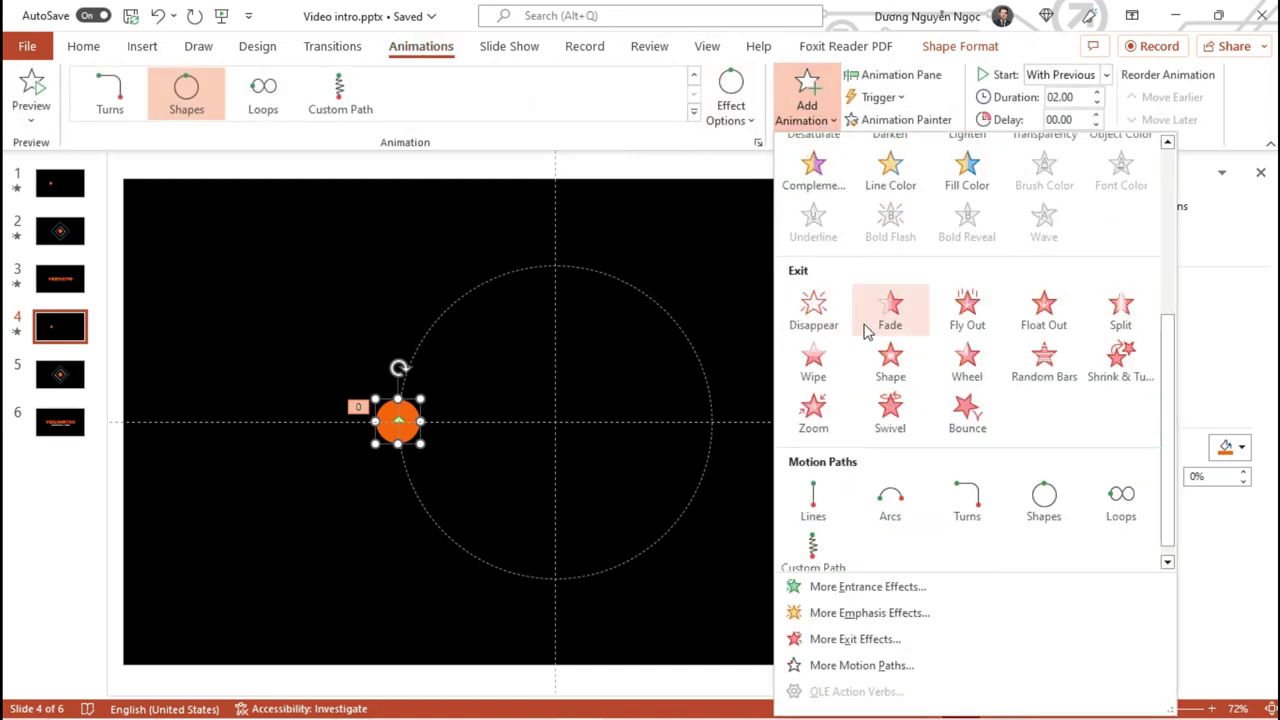
pyautogui.click(813, 505)
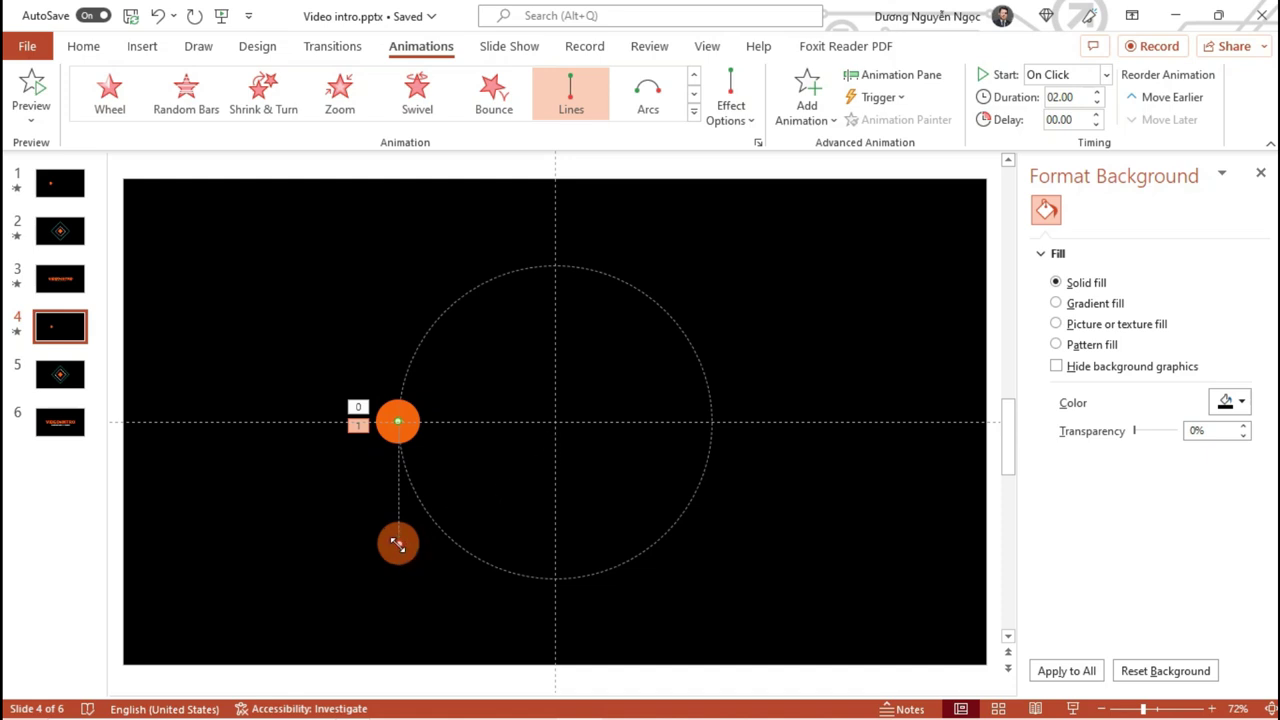
pyautogui.moveTo(397, 543); pyautogui.dragTo(560, 422)
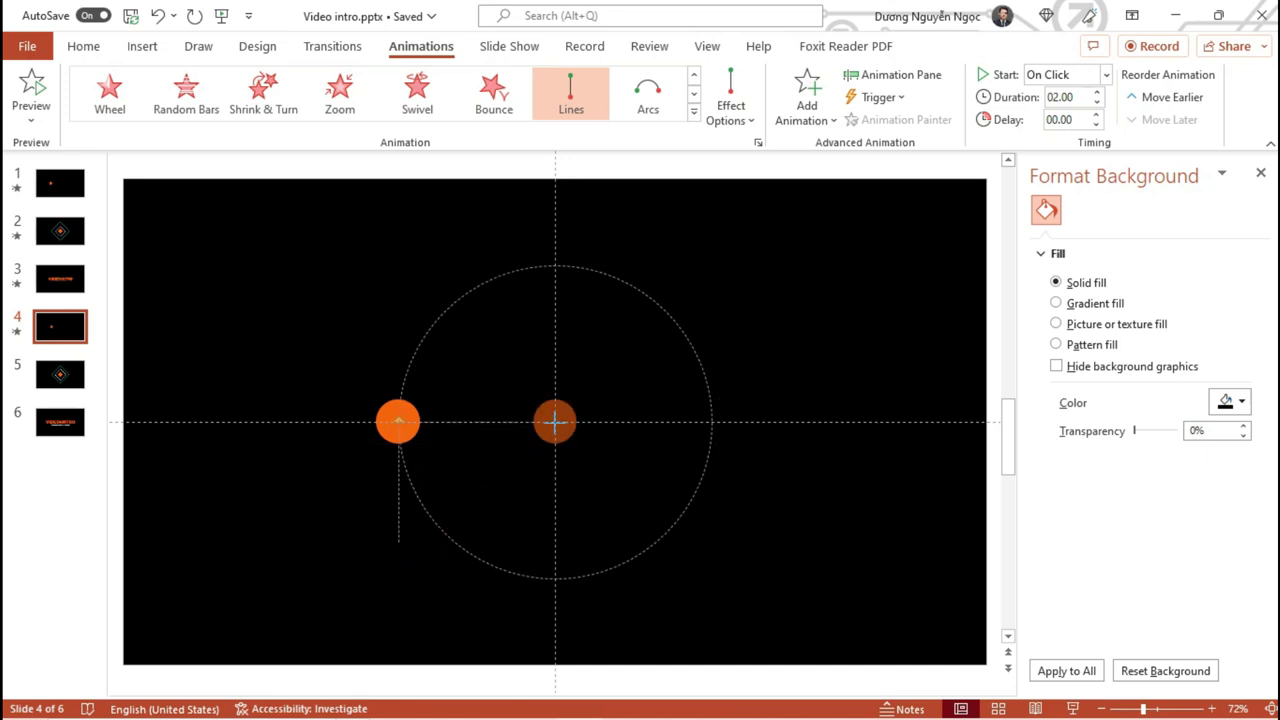
pyautogui.moveTo(555, 422); pyautogui.dragTo(556, 424)
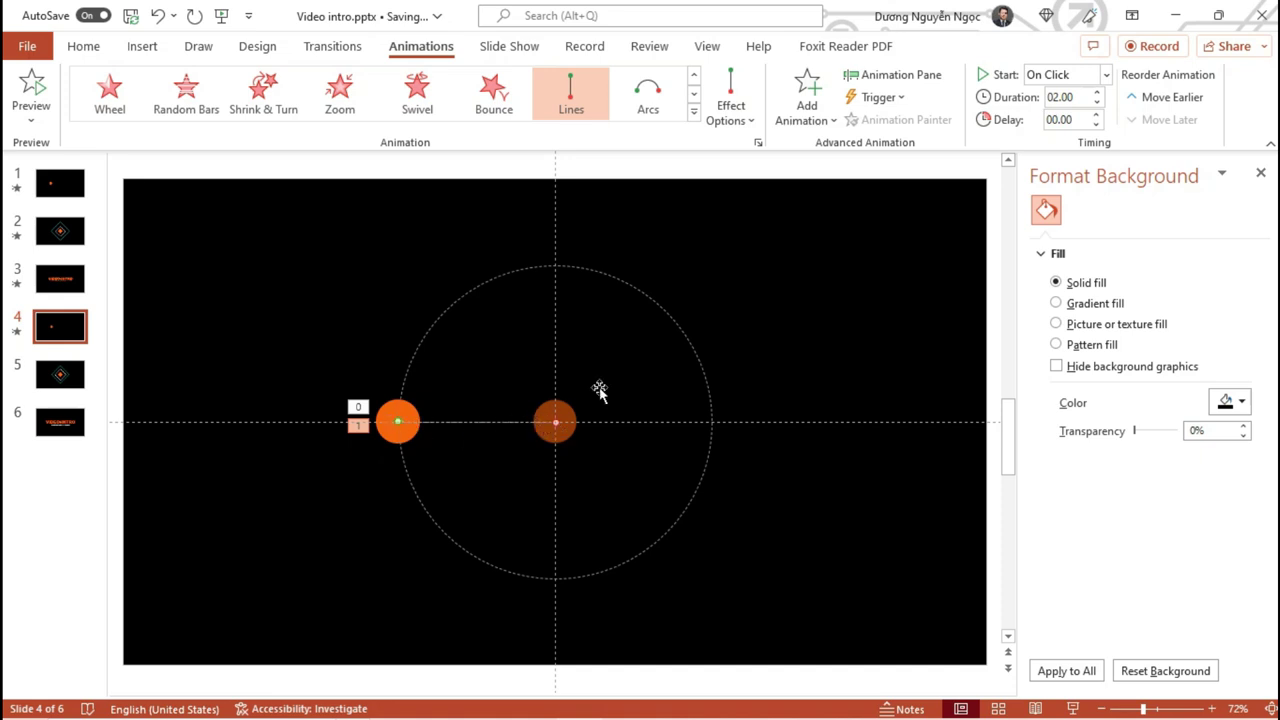
# - Set the line path to start With Previous, with a 02.00 delay and 00.75 duration
pyautogui.click(1106, 75)
pyautogui.click(1069, 120)
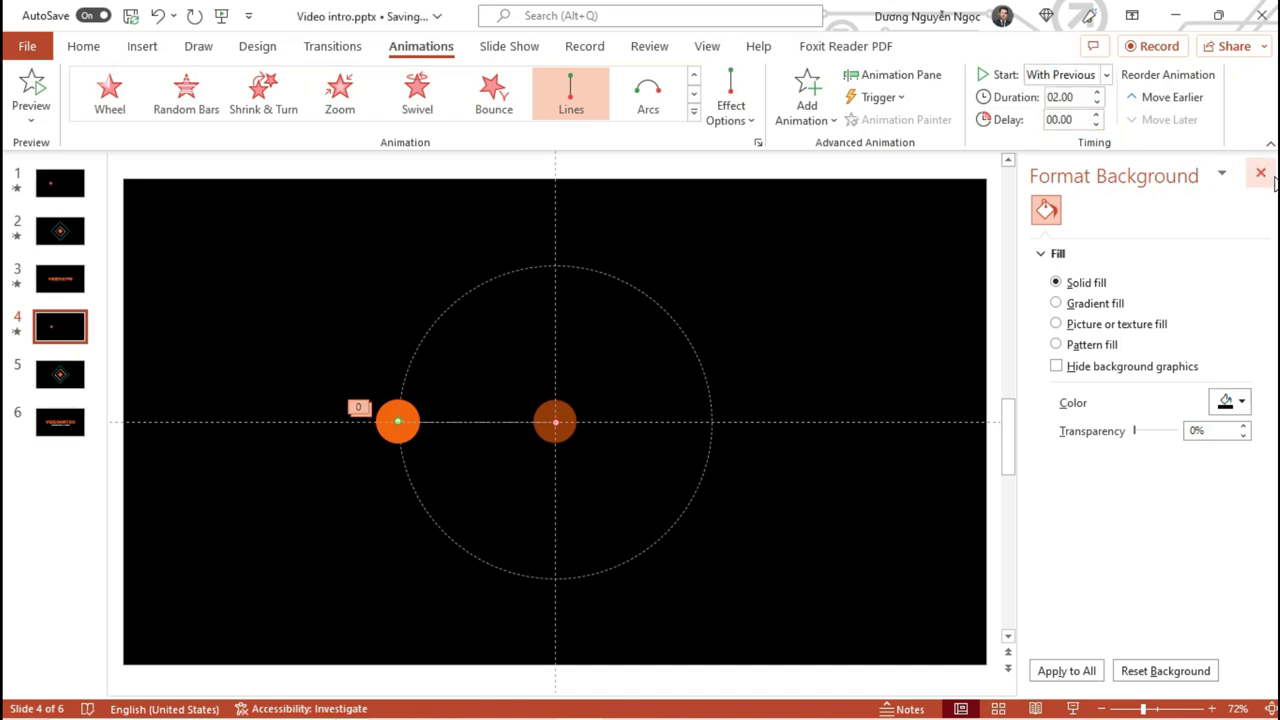
pyautogui.click(1260, 173)
pyautogui.click(890, 75)
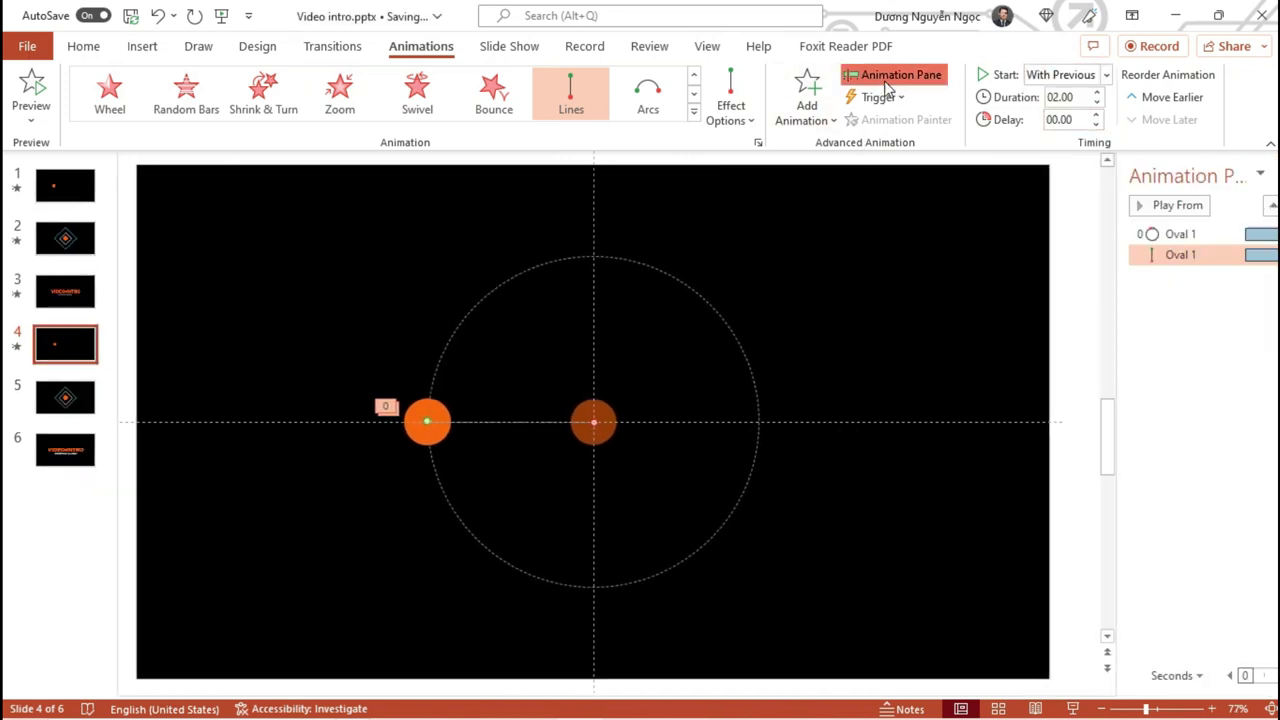
pyautogui.click(1097, 115)
pyautogui.click(1097, 115)
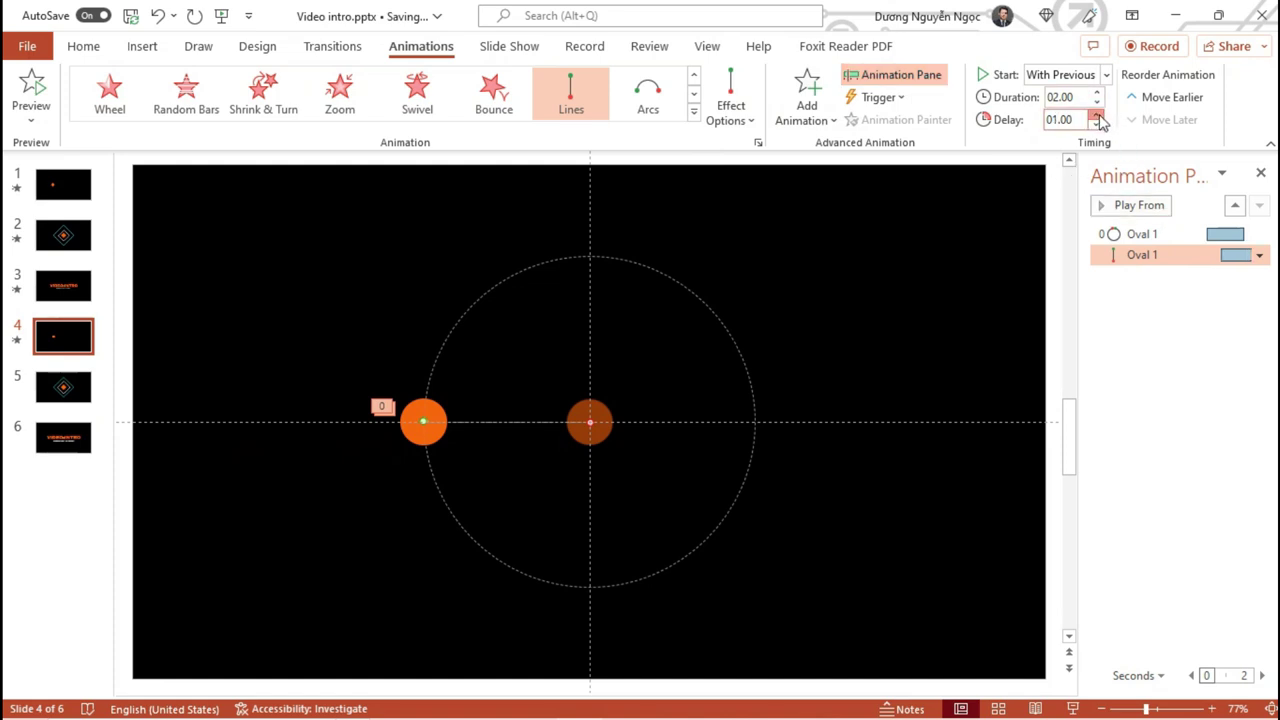
pyautogui.click(1097, 115)
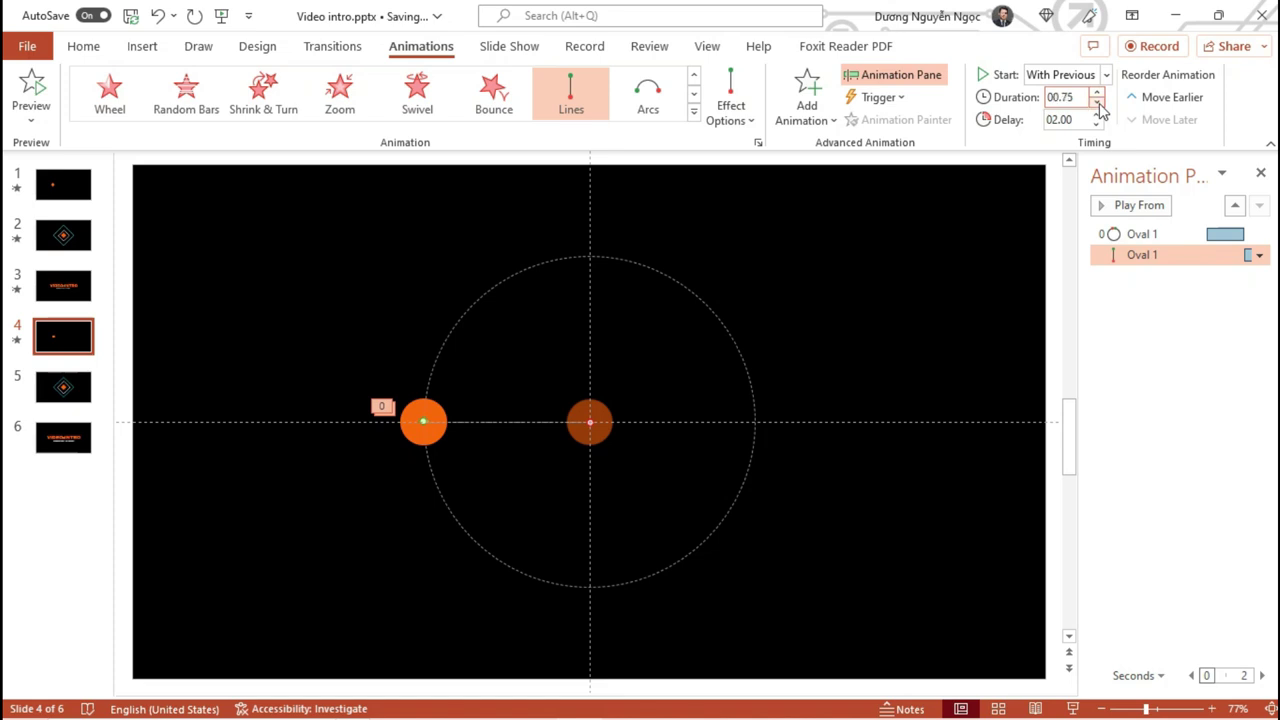
# - Preview slide 4 in the slide show, then go to slide 1
pyautogui.hotkey('shift', 'F5')
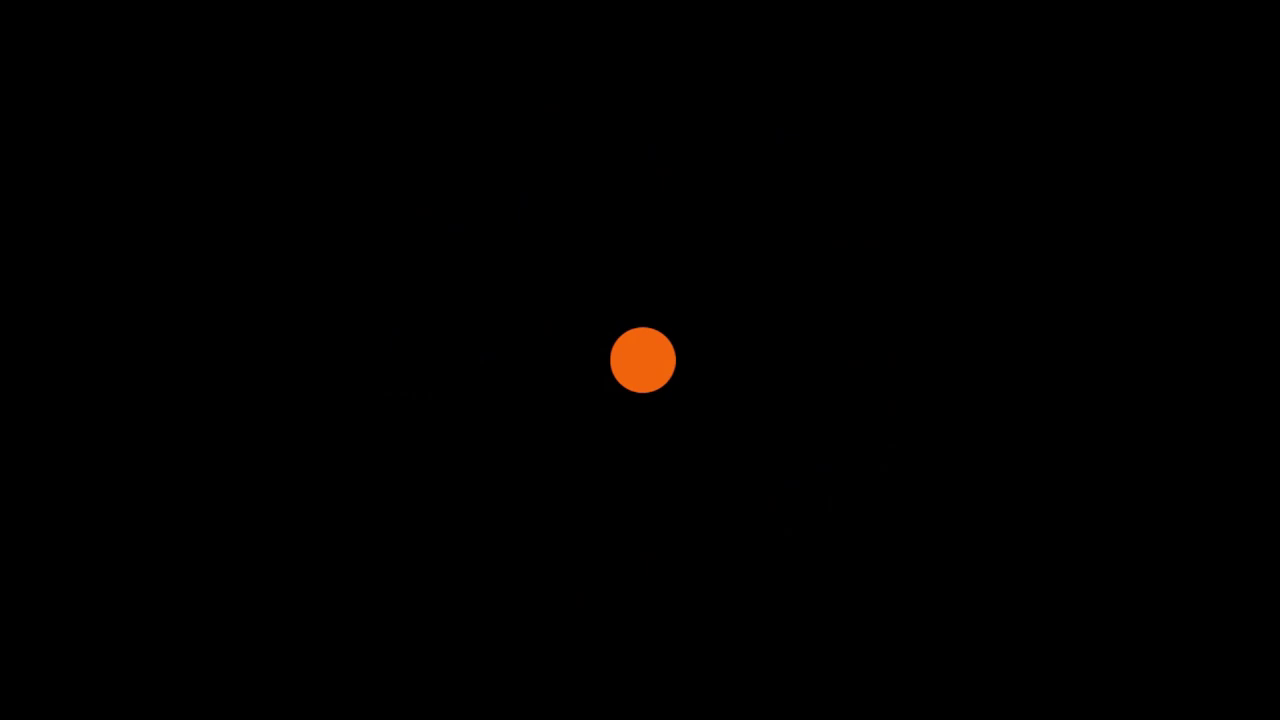
pyautogui.press('Escape')
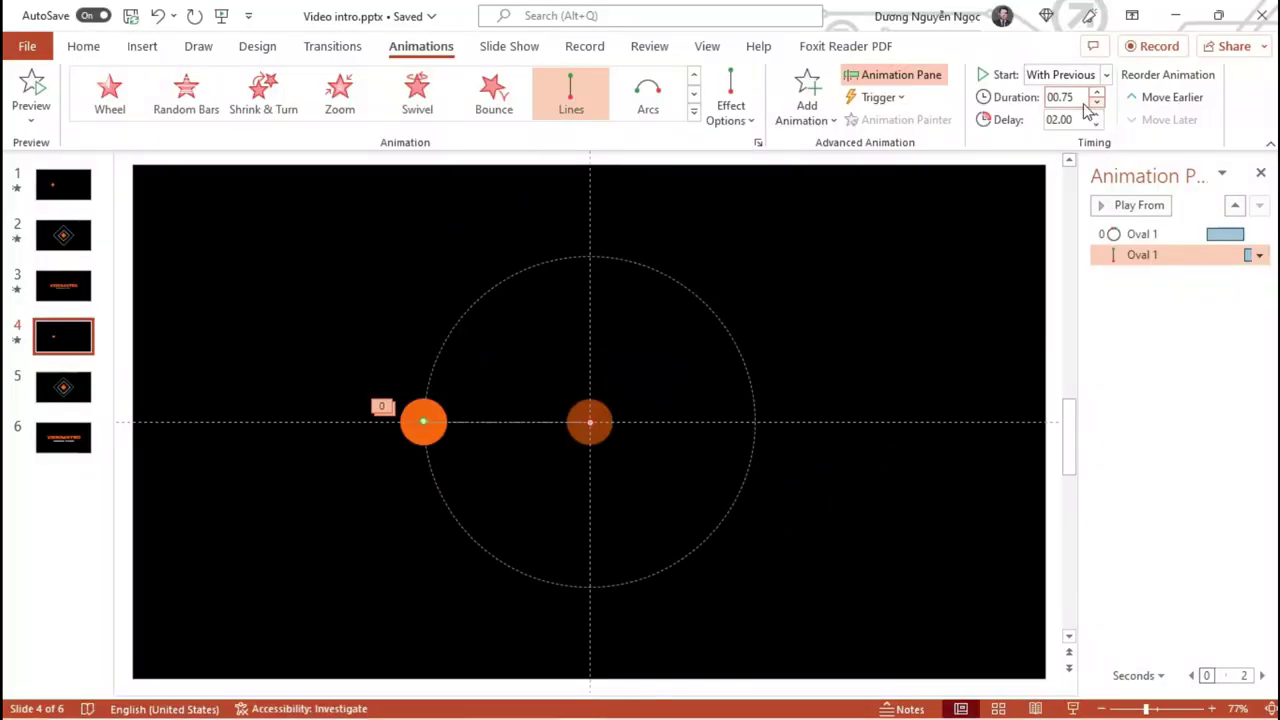
pyautogui.click(62, 190)
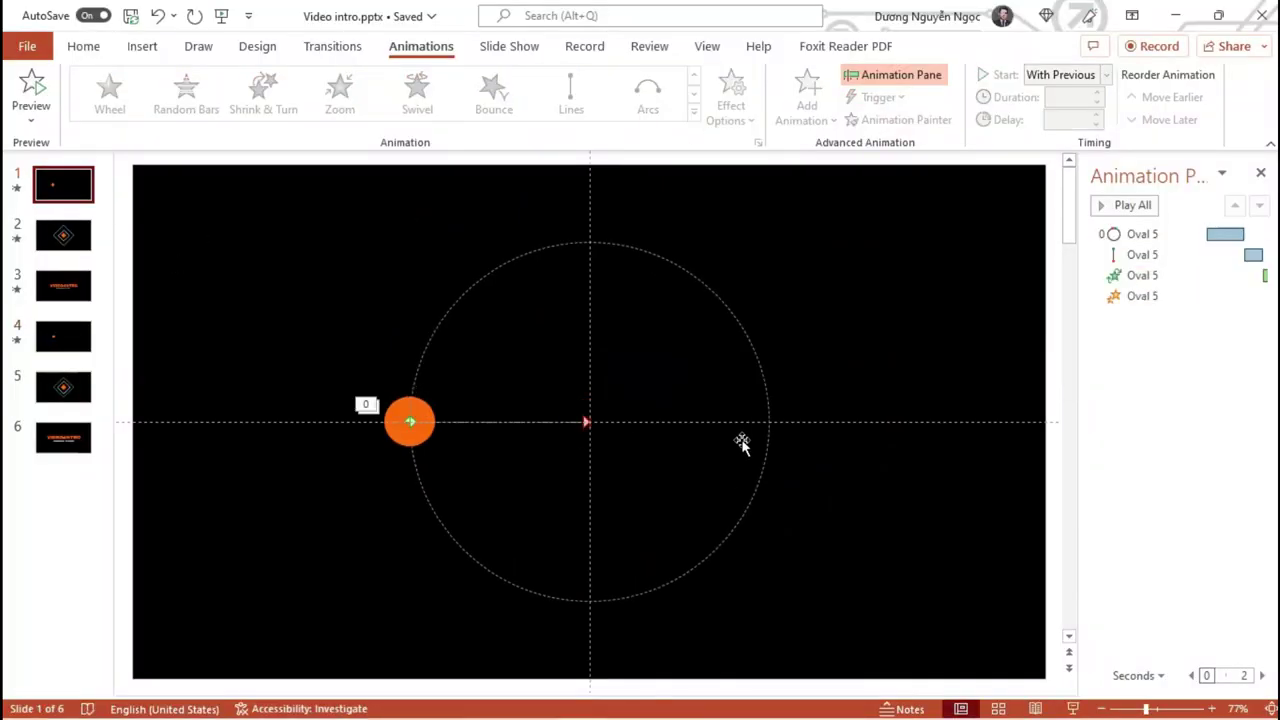
# - Play slide 1's slide show as a reference for the dot animation
pyautogui.press('F5')
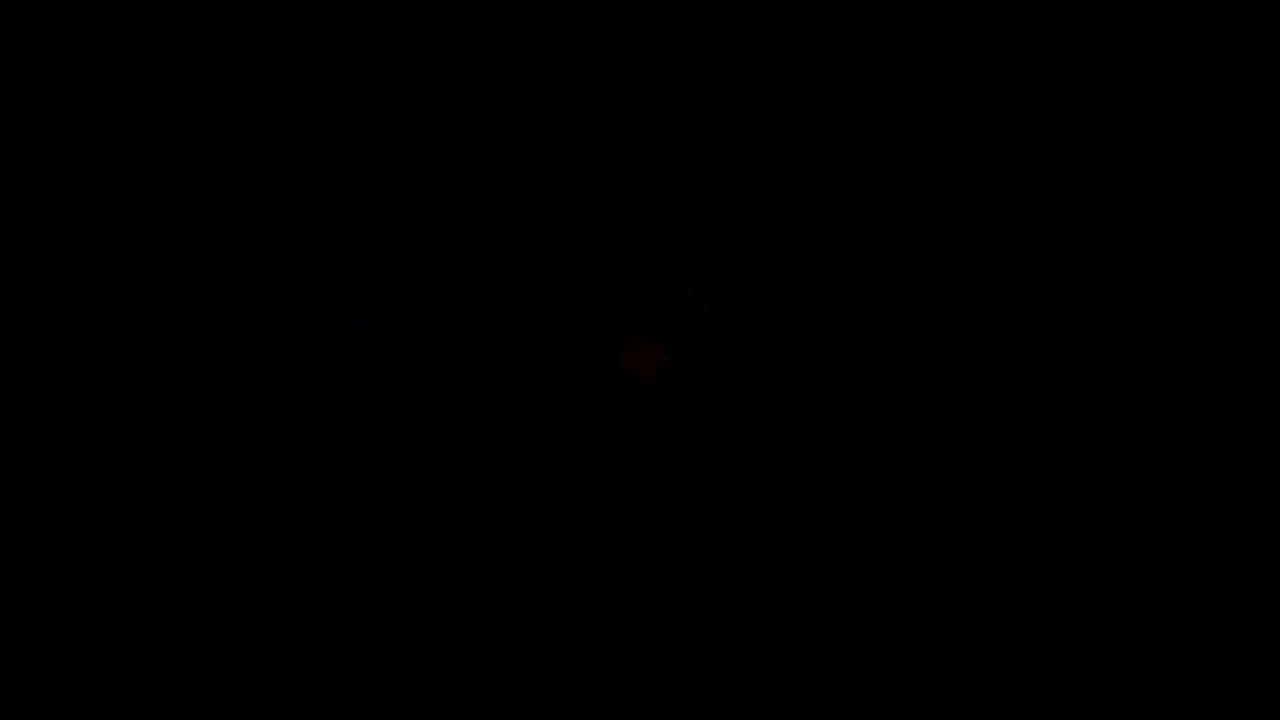
pyautogui.press('Escape')
pyautogui.click(63, 185)
# - Widen the Animation Pane and inspect slide 1 dot's Spinner and Grow/Shrink timings
pyautogui.click(416, 406)
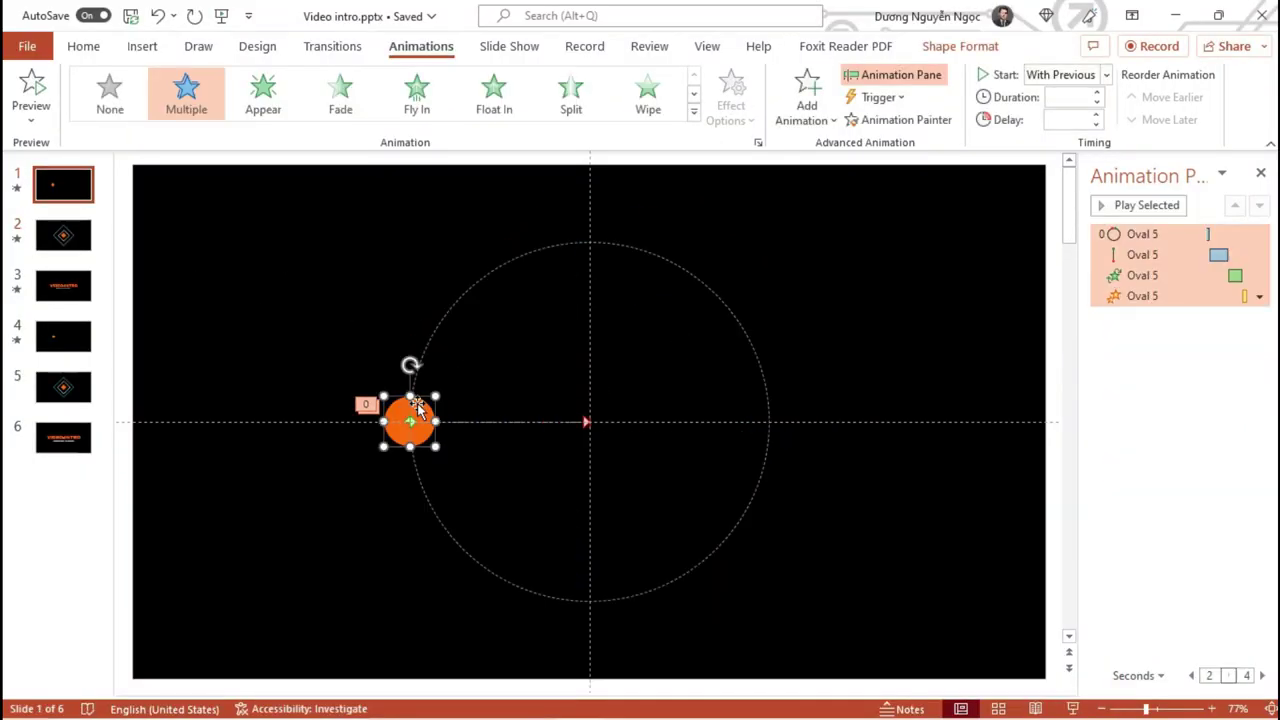
pyautogui.moveTo(1078, 330); pyautogui.dragTo(940, 330)
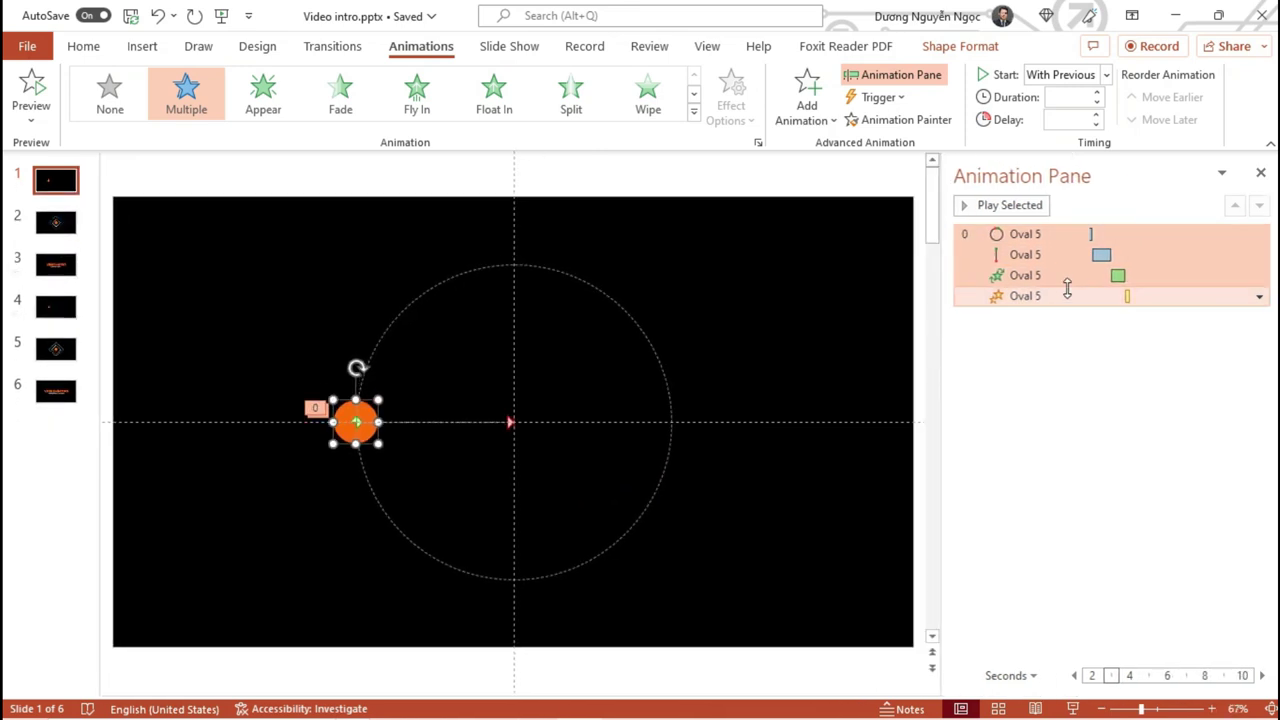
pyautogui.click(1057, 277)
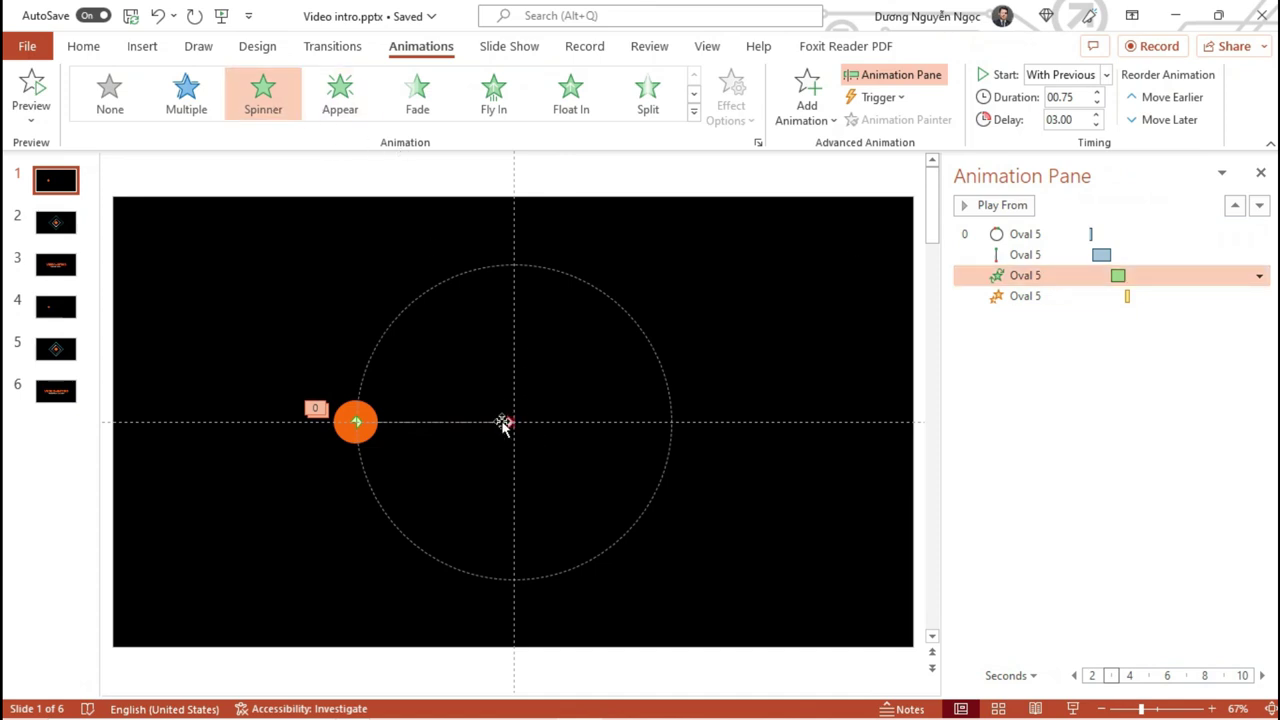
pyautogui.click(1037, 296)
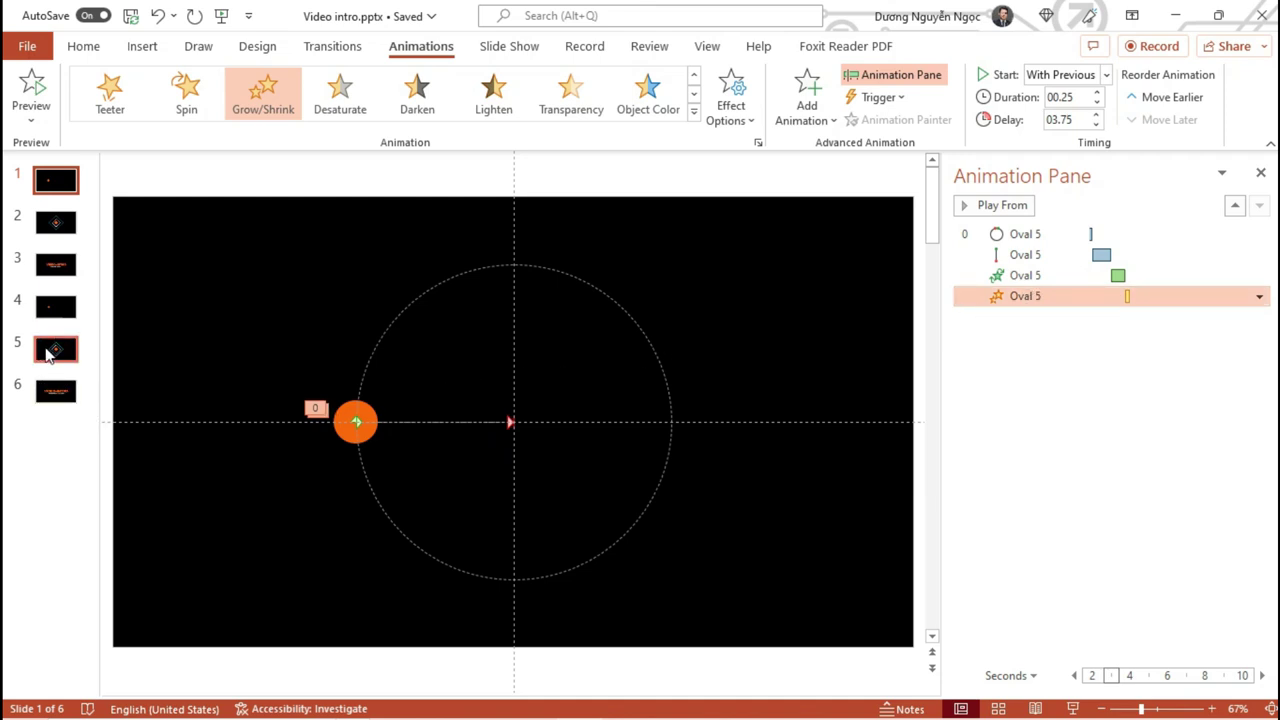
pyautogui.click(56, 307)
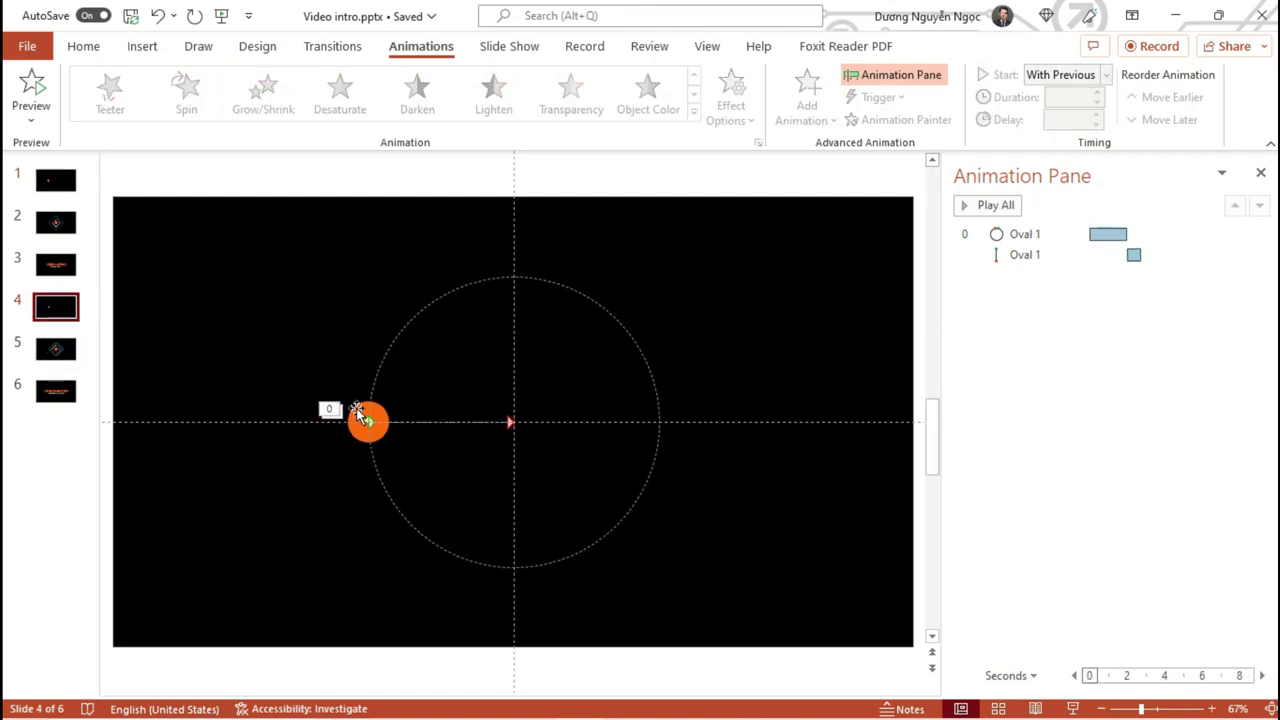
# - Add a Spinner entrance effect to slide 4's orange dot
pyautogui.click(358, 412)
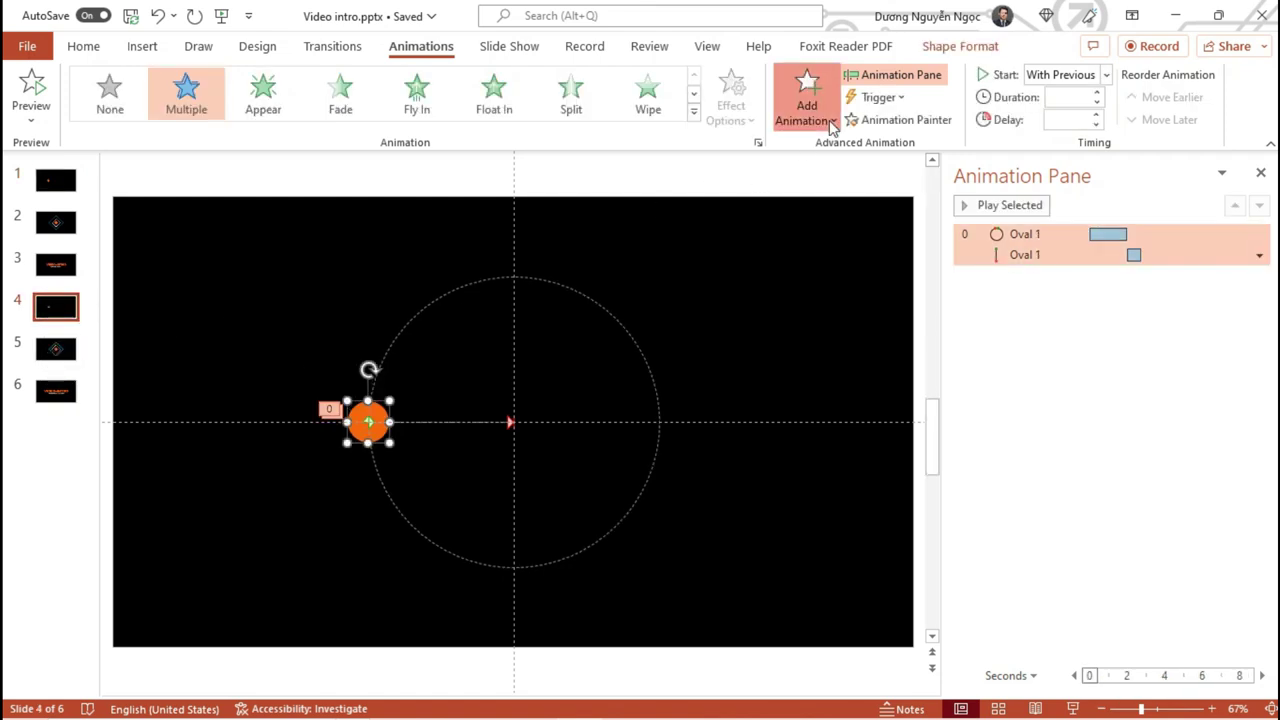
pyautogui.click(831, 120)
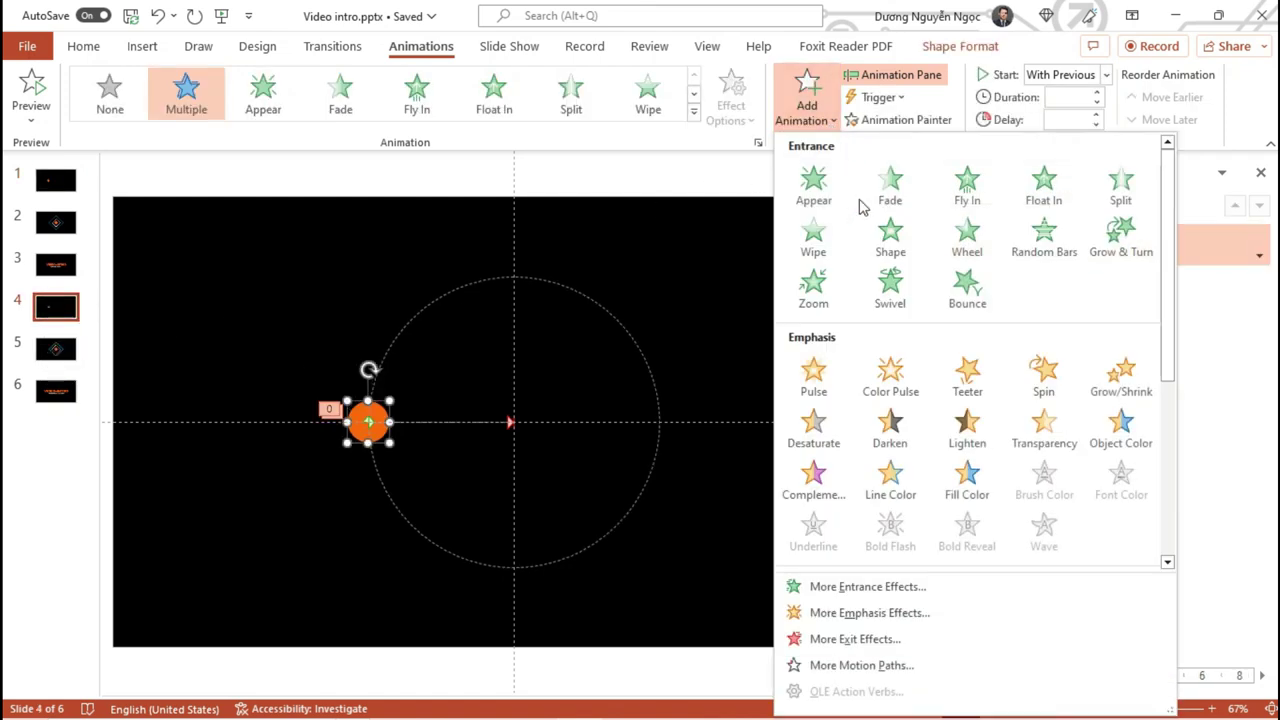
pyautogui.click(924, 590)
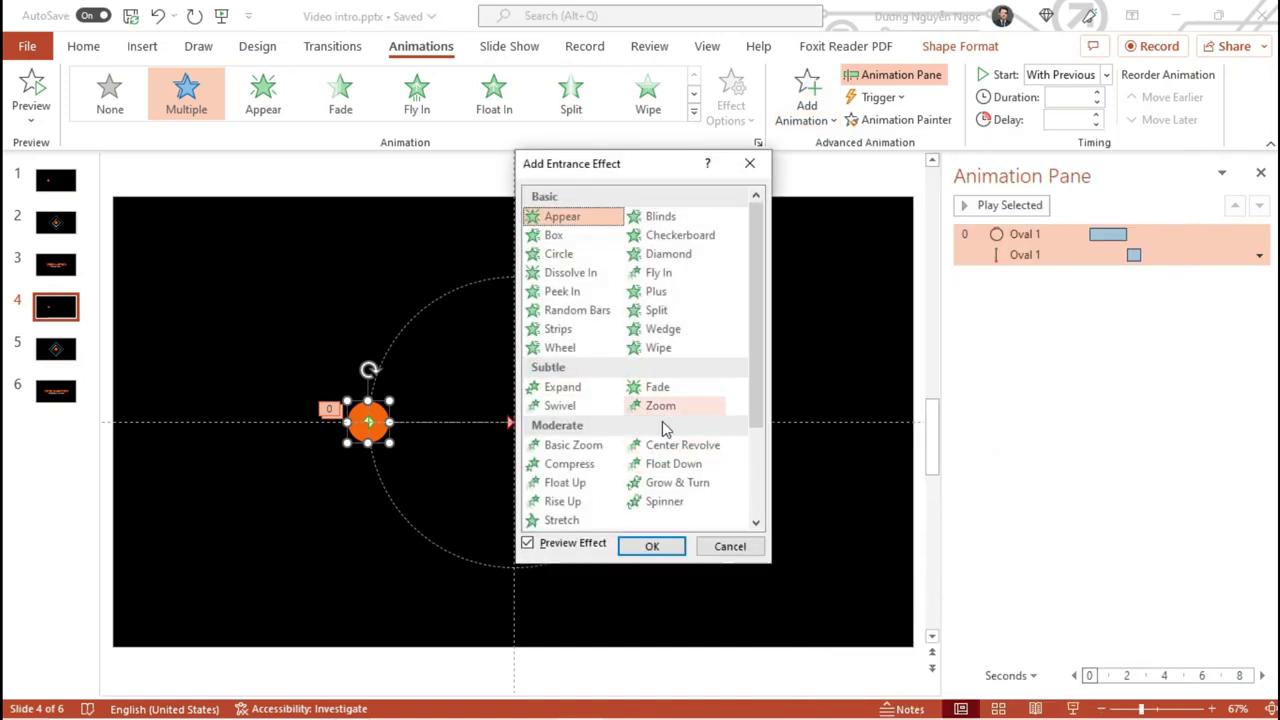
pyautogui.click(684, 508)
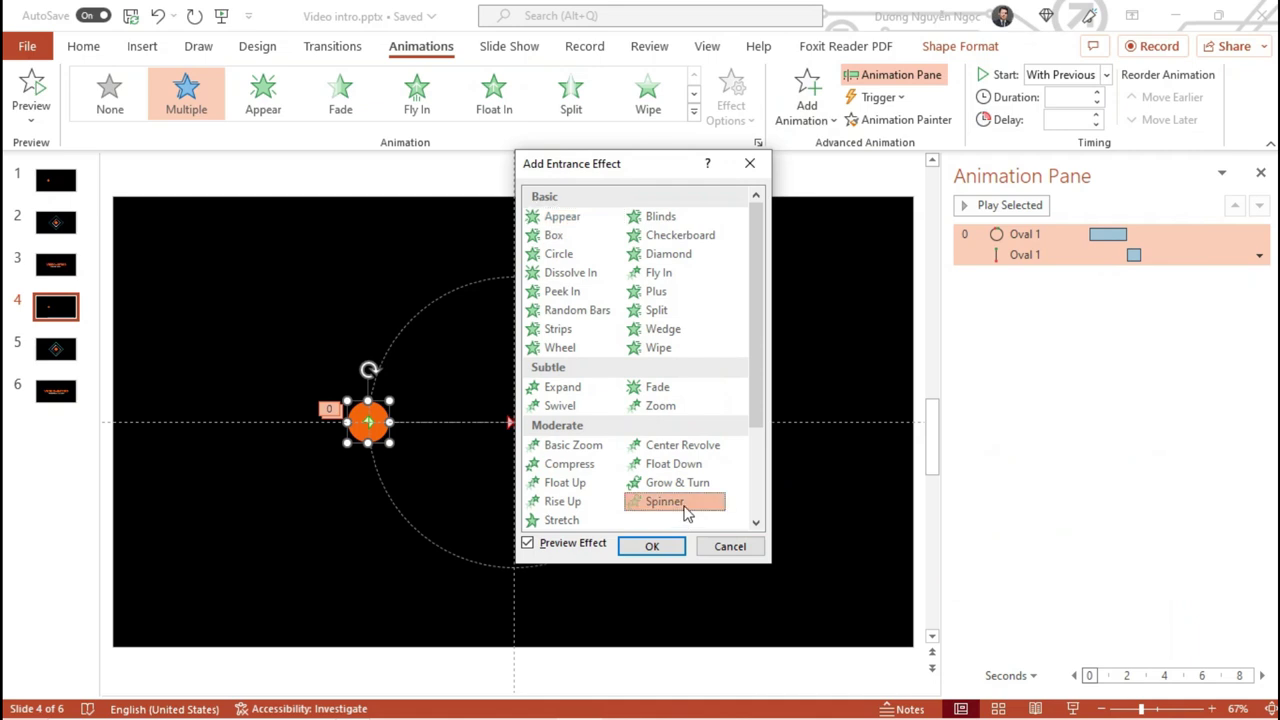
pyautogui.click(670, 549)
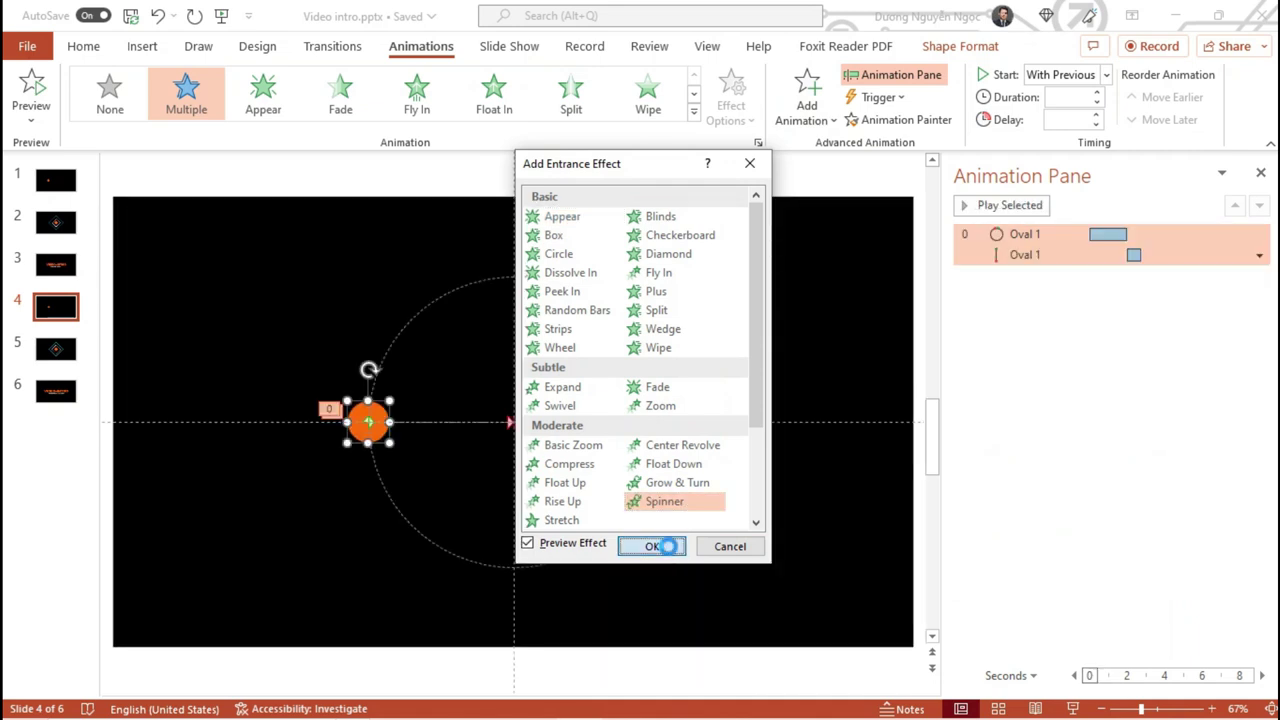
# - Make the Spinner start With Previous after a 02.75 delay
pyautogui.click(1106, 74)
pyautogui.click(1094, 120)
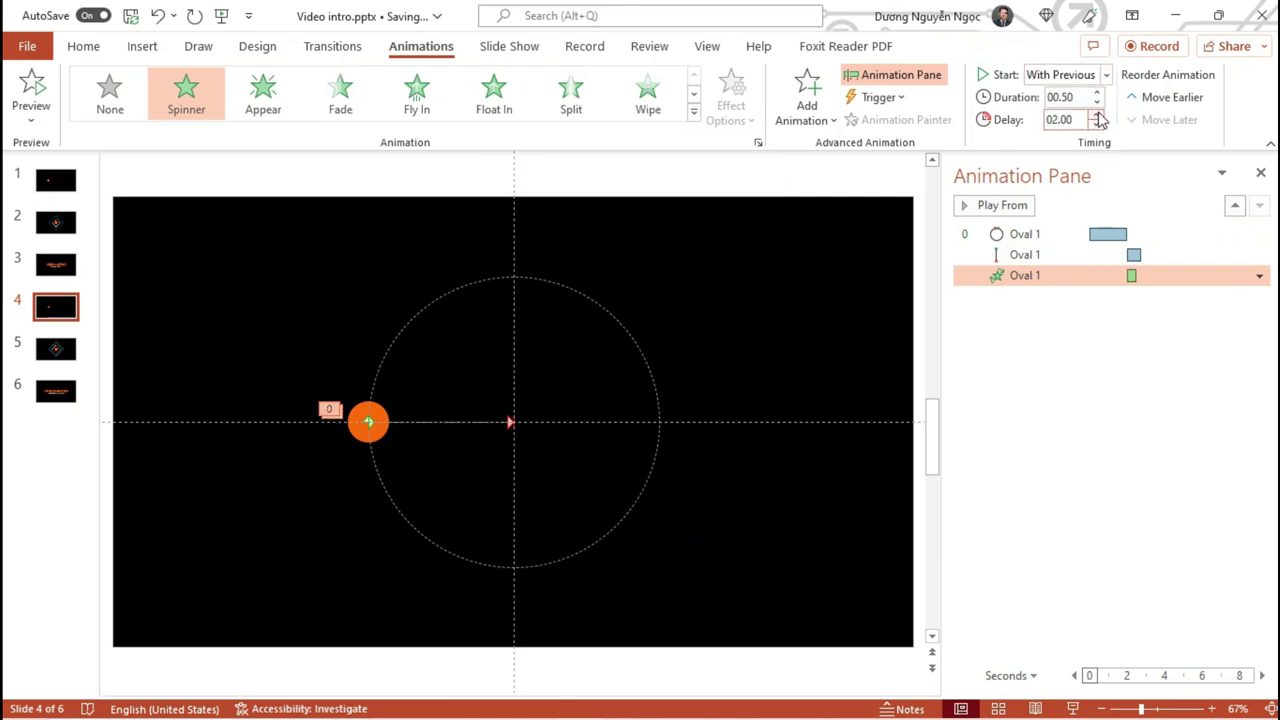
pyautogui.click(1096, 114)
pyautogui.click(1096, 114)
pyautogui.click(1096, 114)
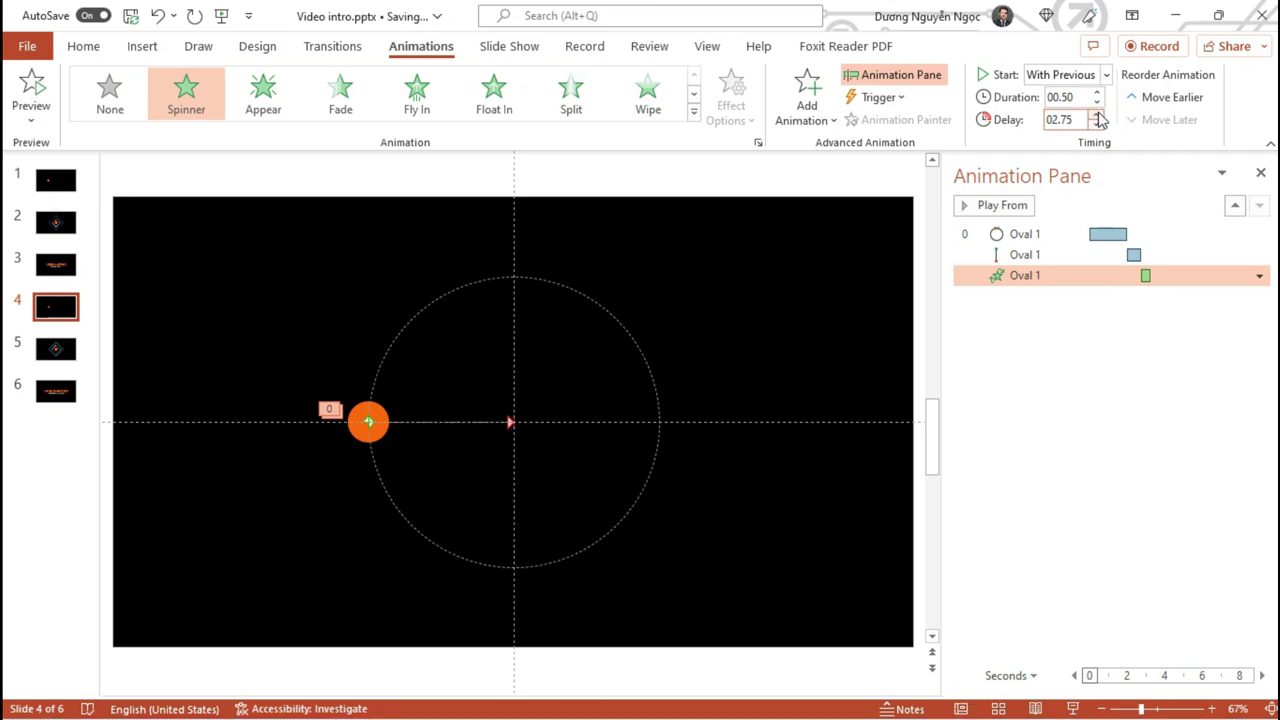
# - Compare slide 4's and slide 1's slide shows, then return to slide 4
pyautogui.hotkey('shift', 'F5')
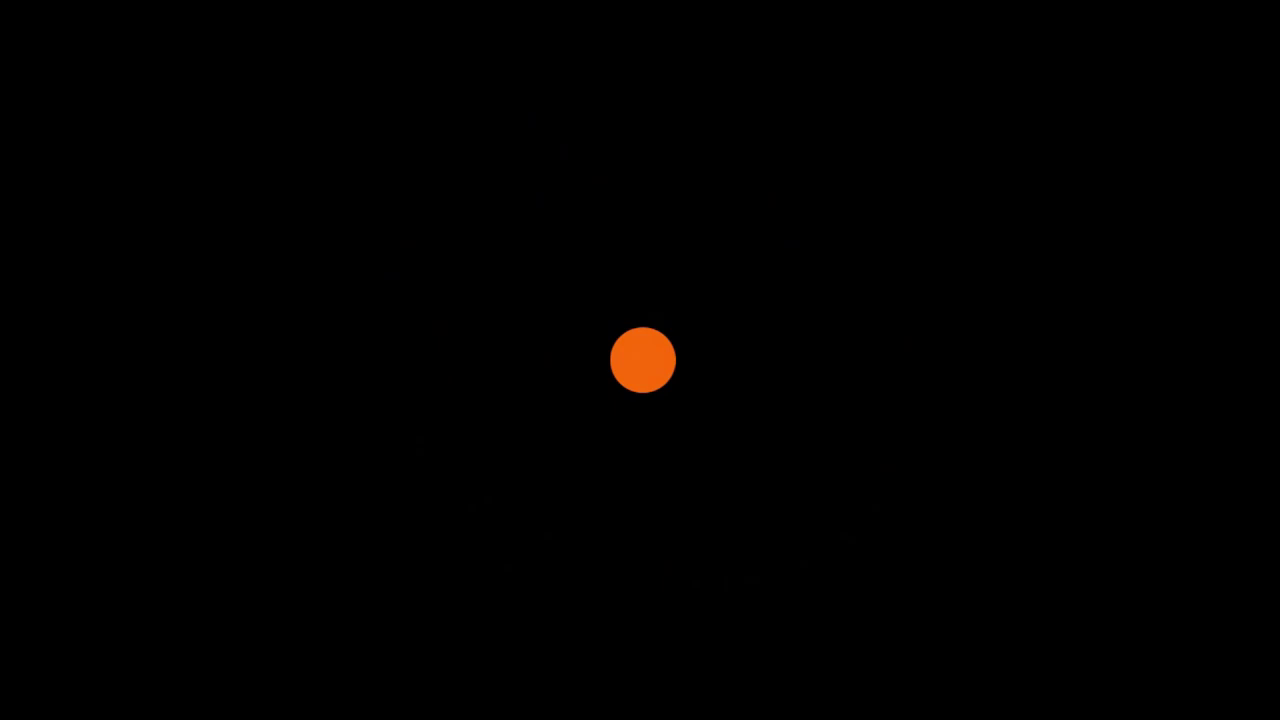
pyautogui.press('Escape')
pyautogui.click(58, 190)
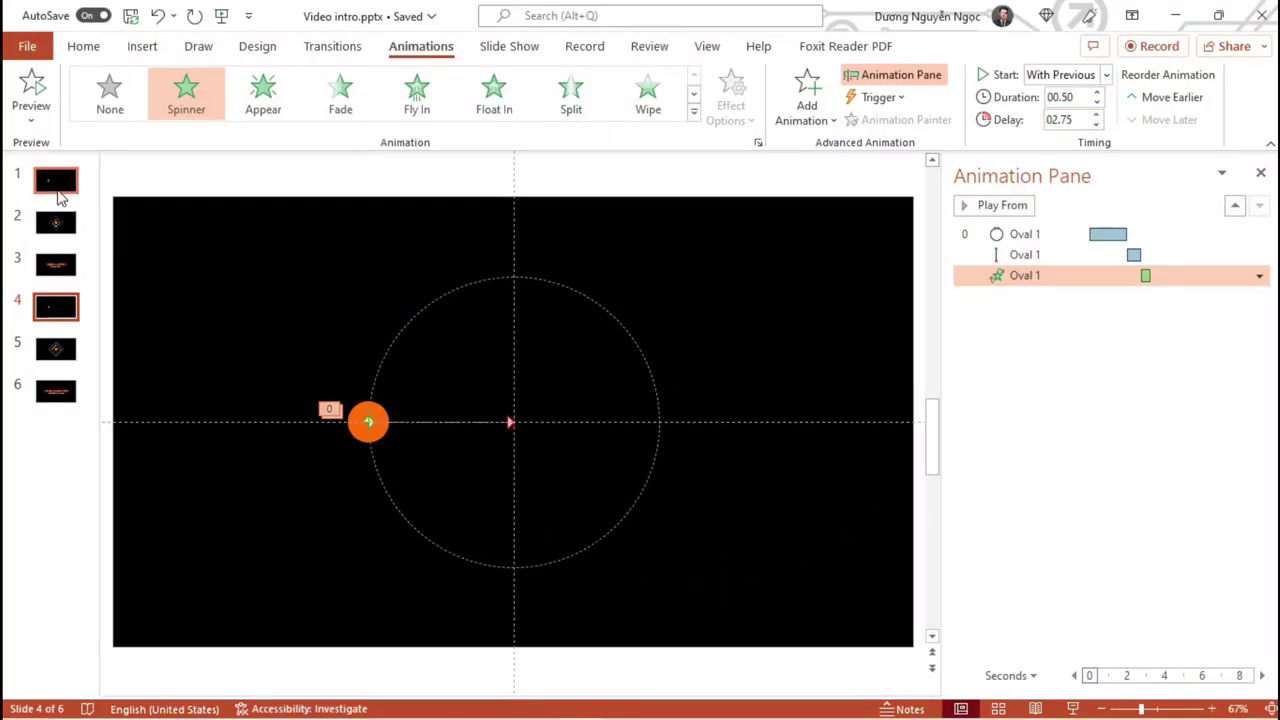
pyautogui.press('F5')
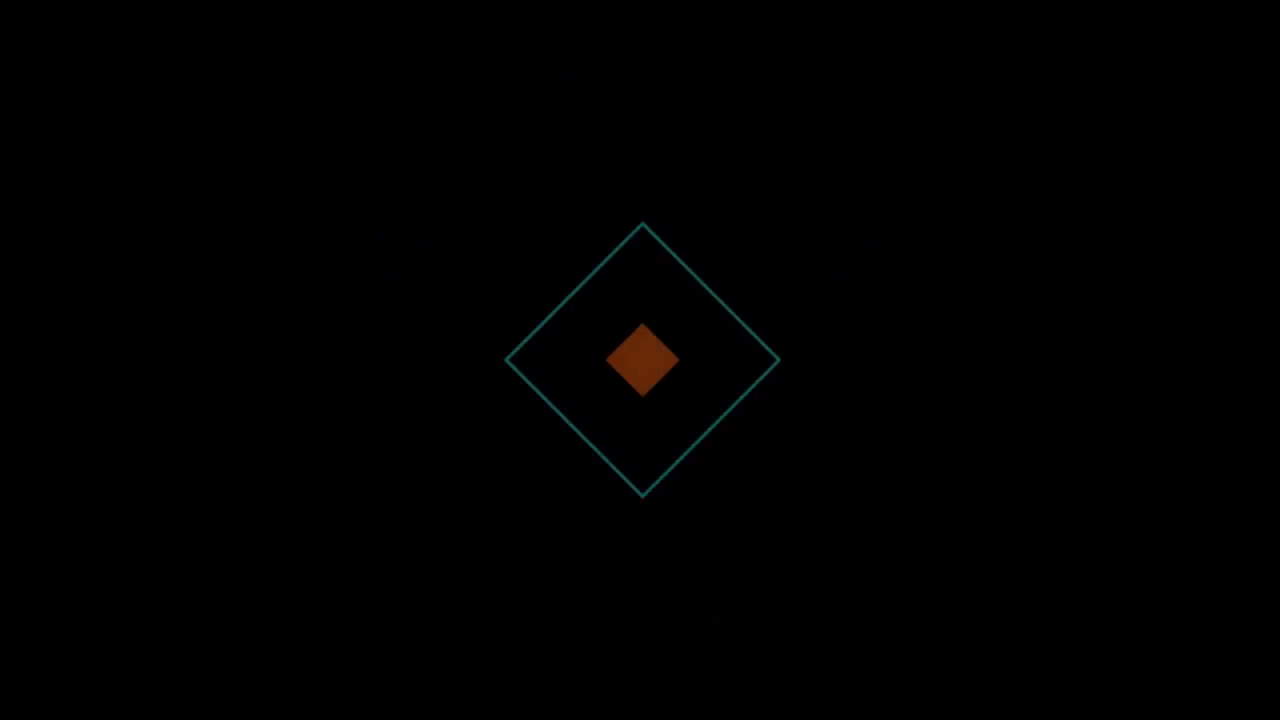
pyautogui.press('Escape')
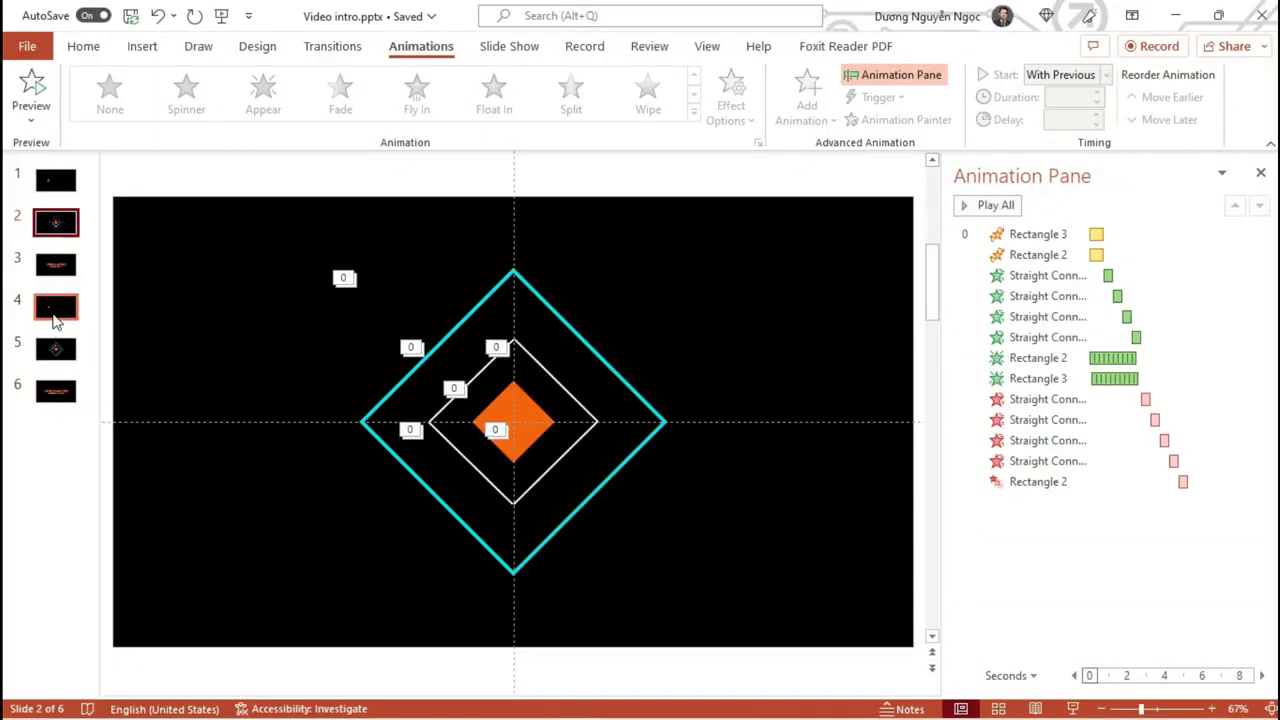
pyautogui.click(55, 312)
# - Add a Grow/Shrink emphasis effect to slide 4's orange dot
pyautogui.click(386, 420)
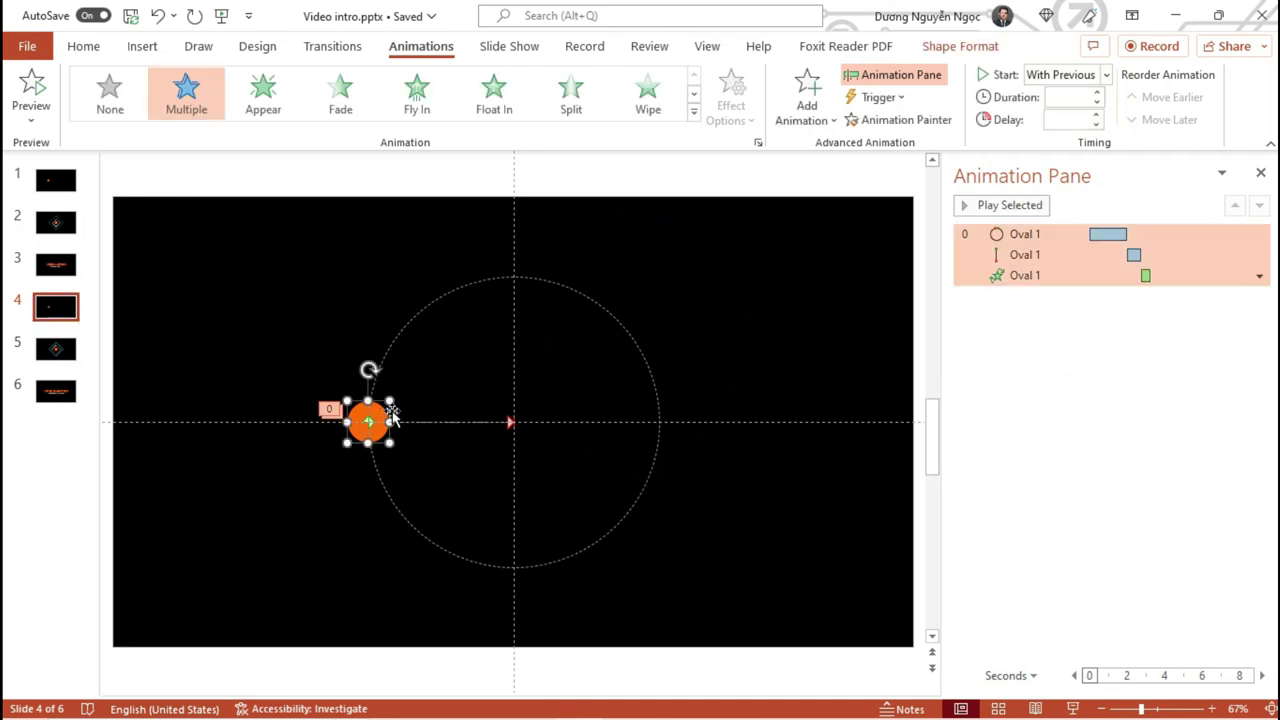
pyautogui.click(832, 126)
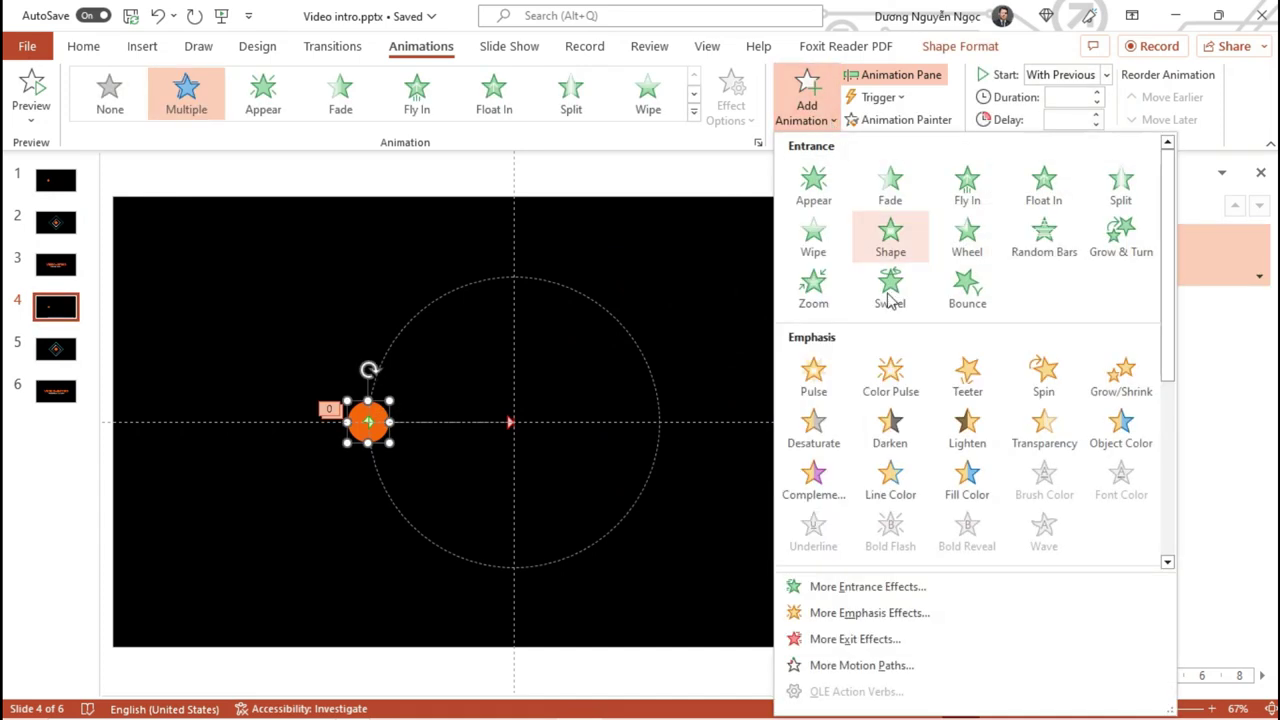
pyautogui.click(1135, 400)
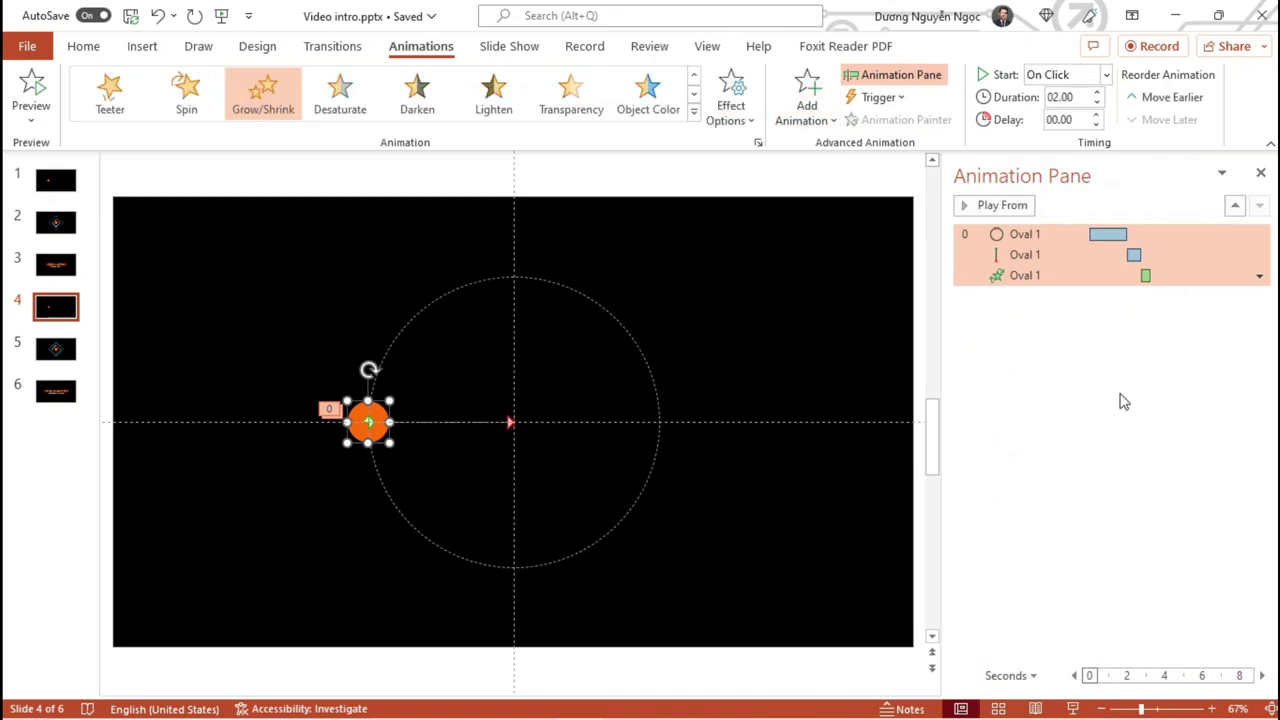
# - Set Grow/Shrink to start With Previous, 3.25 s delay, 0.75 s duration
pyautogui.click(1106, 76)
pyautogui.click(1100, 121)
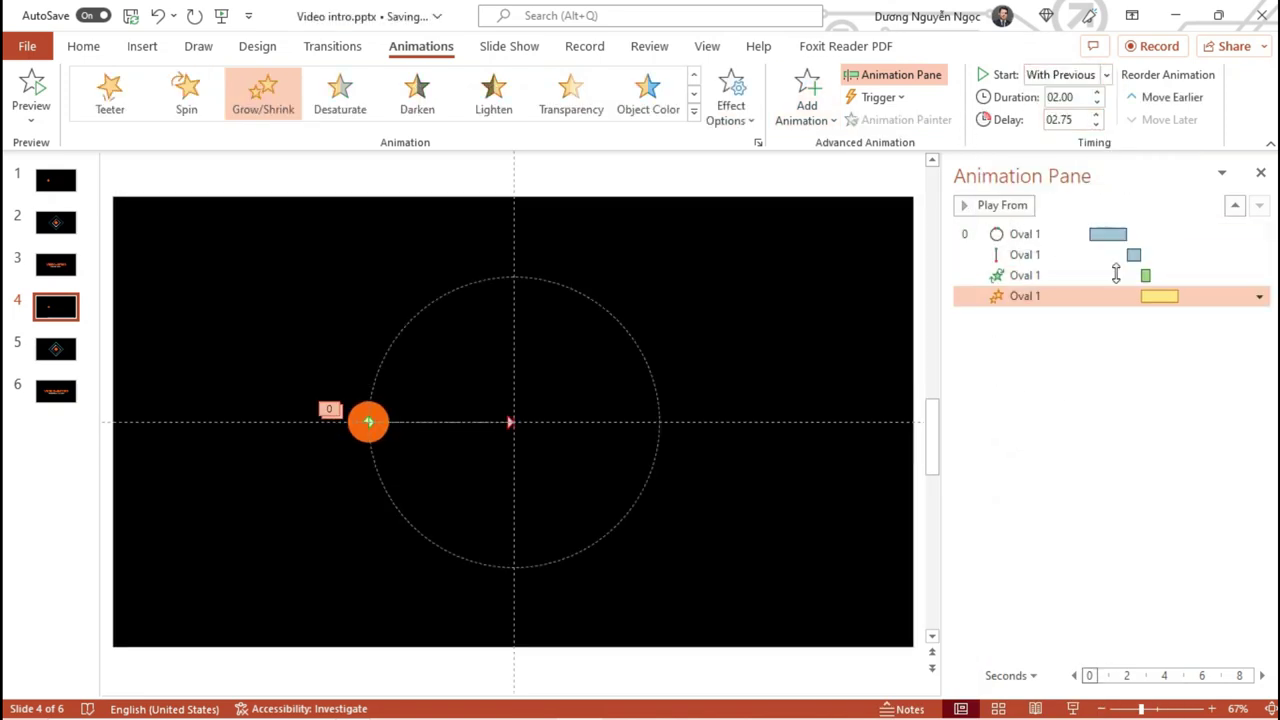
pyautogui.click(1098, 118)
pyautogui.click(1097, 106)
pyautogui.click(1097, 106)
pyautogui.click(1097, 106)
pyautogui.click(1097, 106)
pyautogui.click(1097, 106)
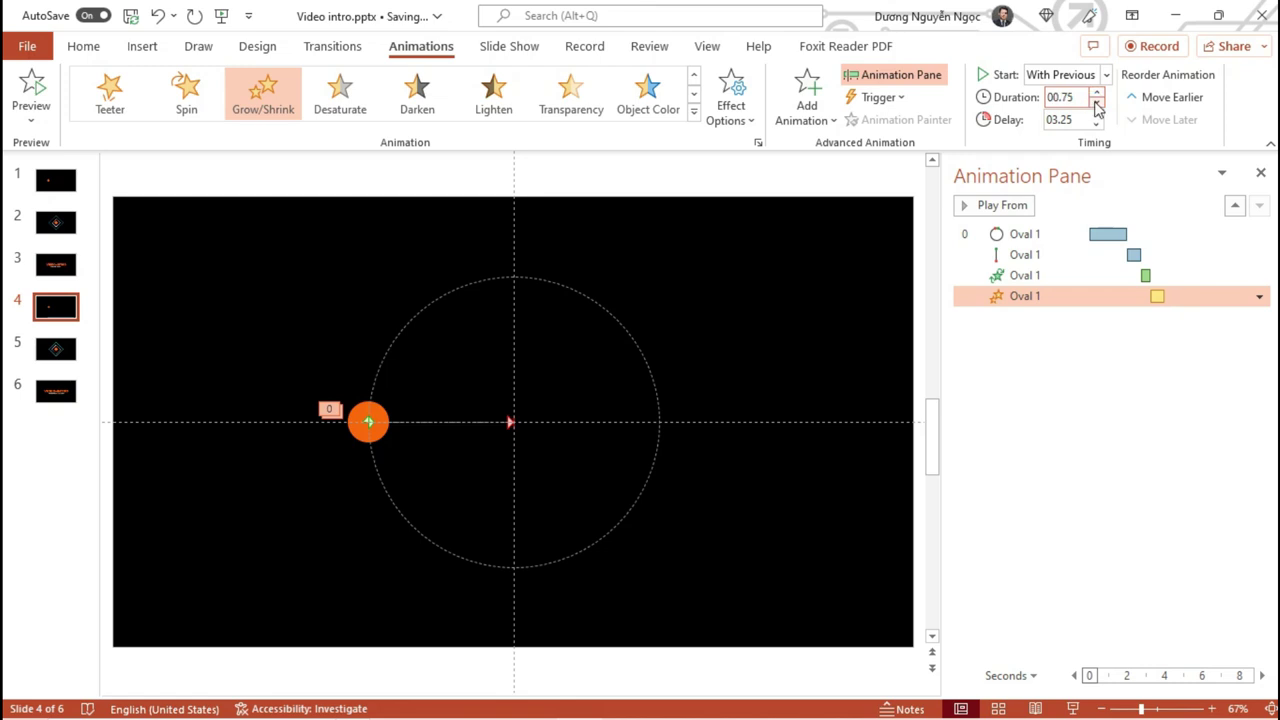
pyautogui.click(1098, 91)
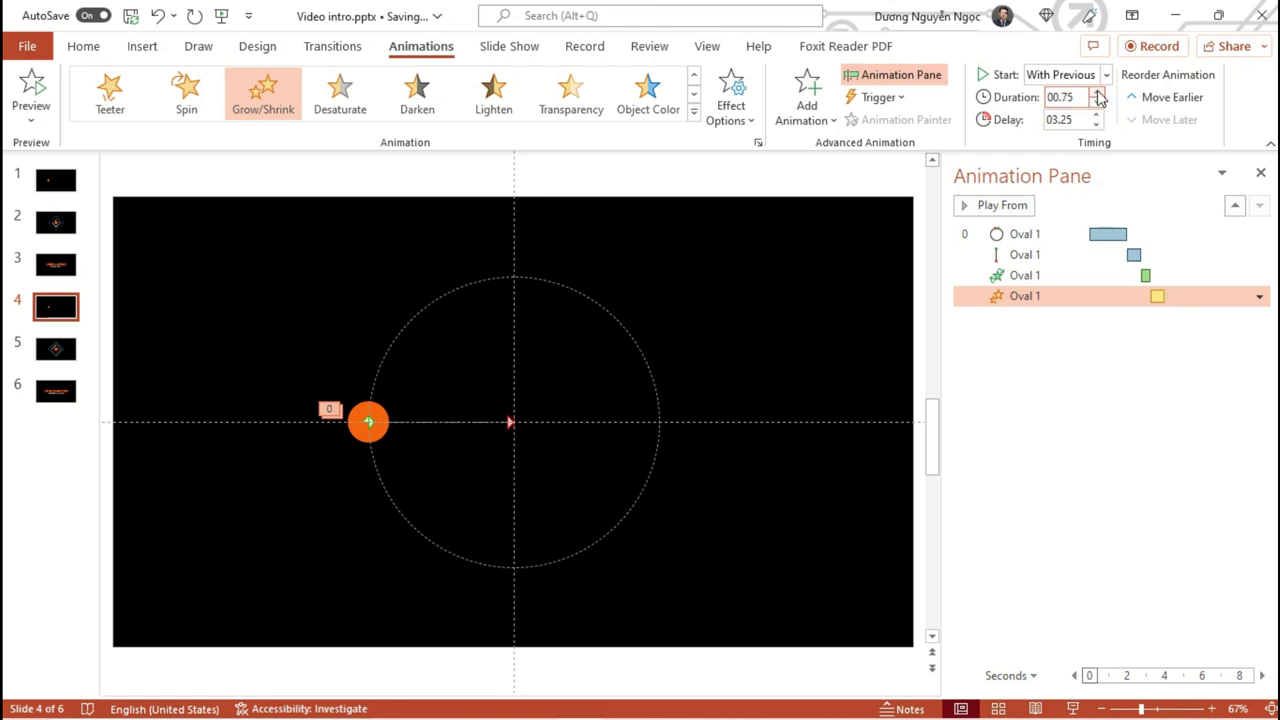
# - Check the Grow/Shrink Effect Options unchanged and preview slide 4 full screen
pyautogui.click(1261, 301)
pyautogui.click(1163, 386)
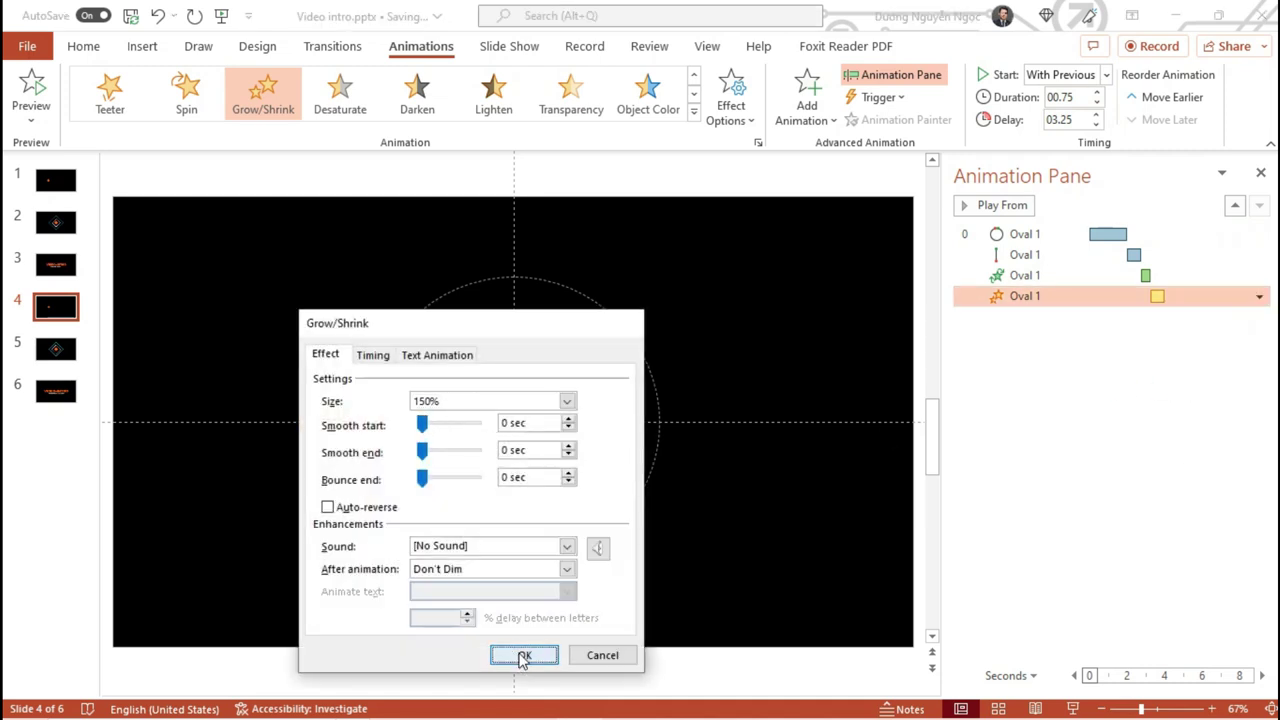
pyautogui.click(522, 656)
pyautogui.hotkey('shift', 'F5')
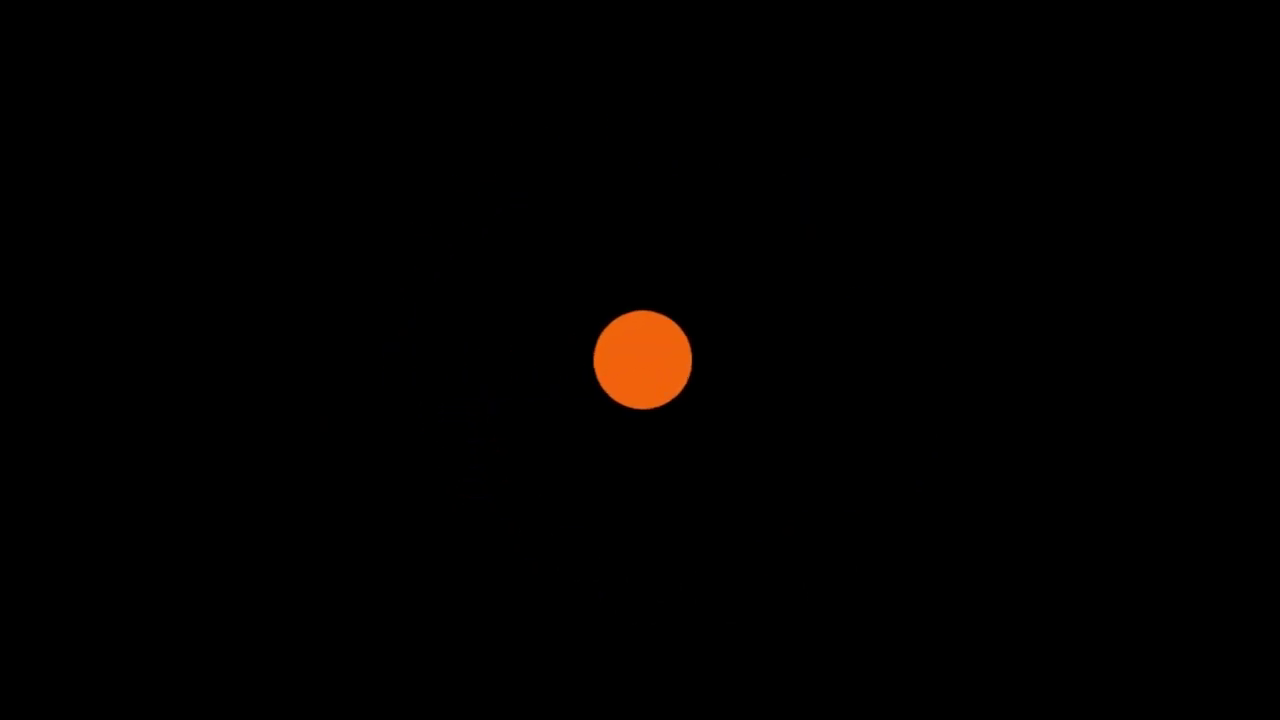
pyautogui.press('Escape')
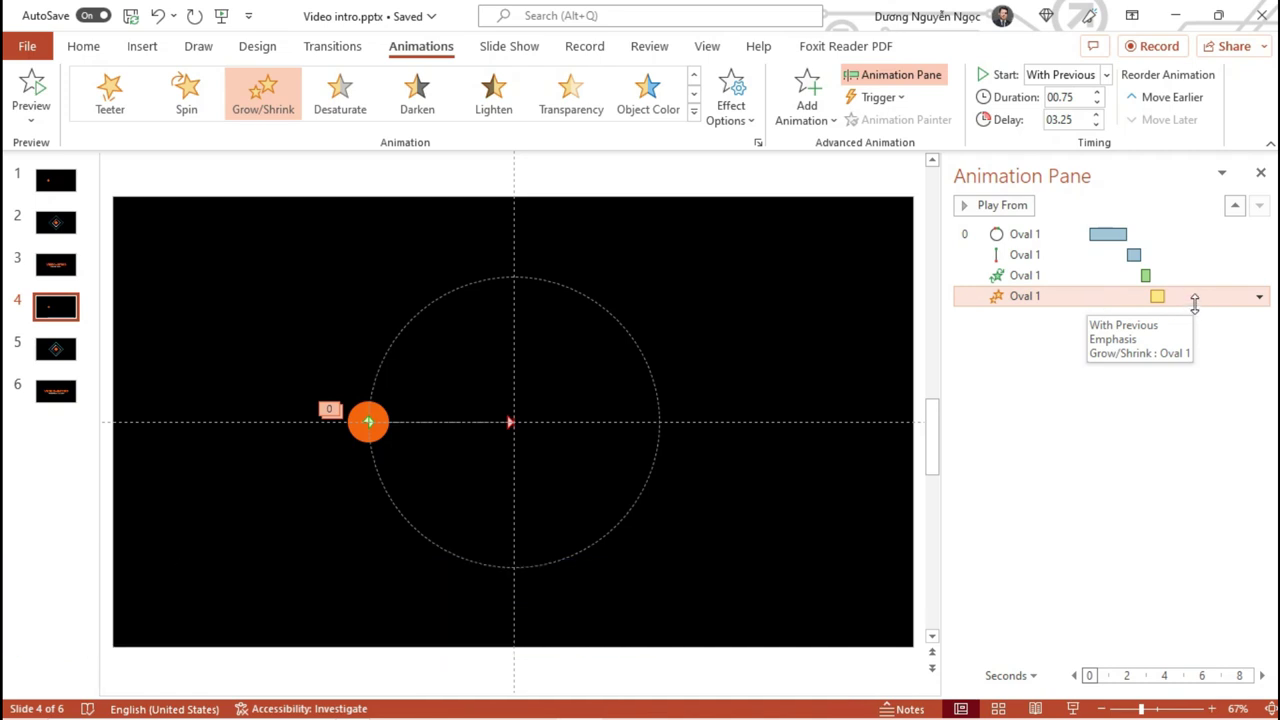
# - Set the Grow/Shrink size to Custom 0% in Effect Options
pyautogui.click(1259, 296)
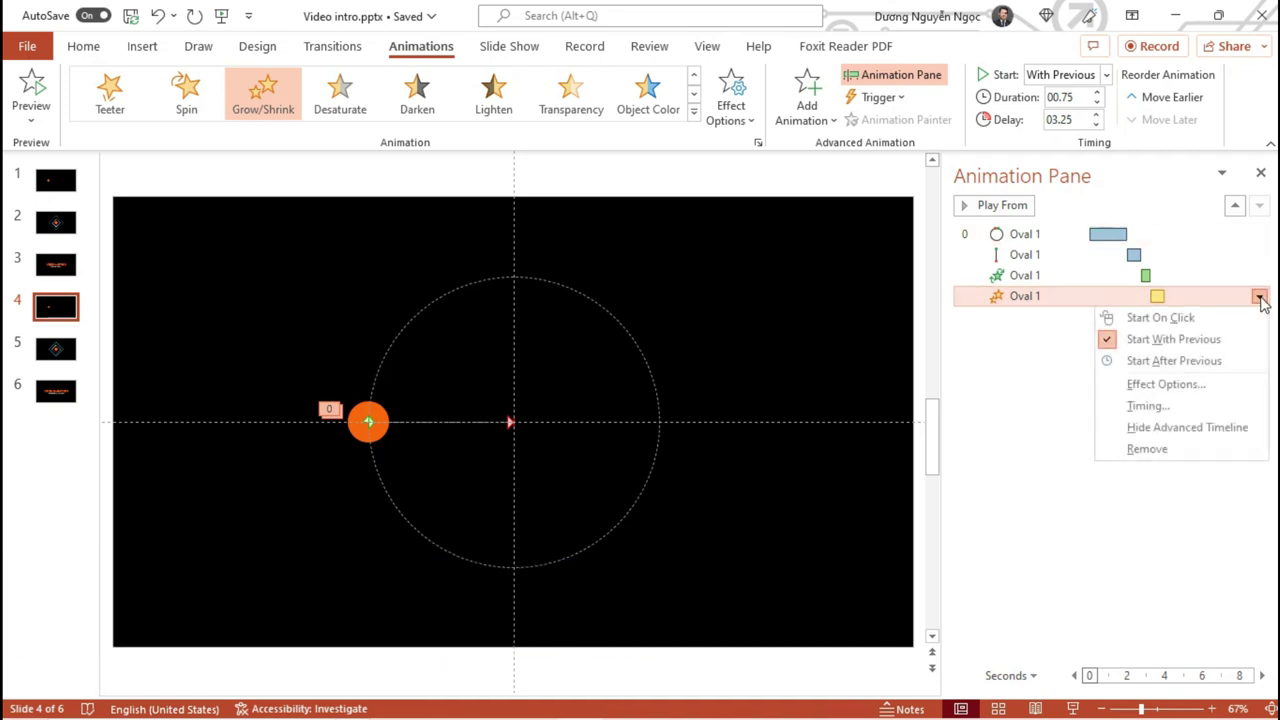
pyautogui.click(1165, 384)
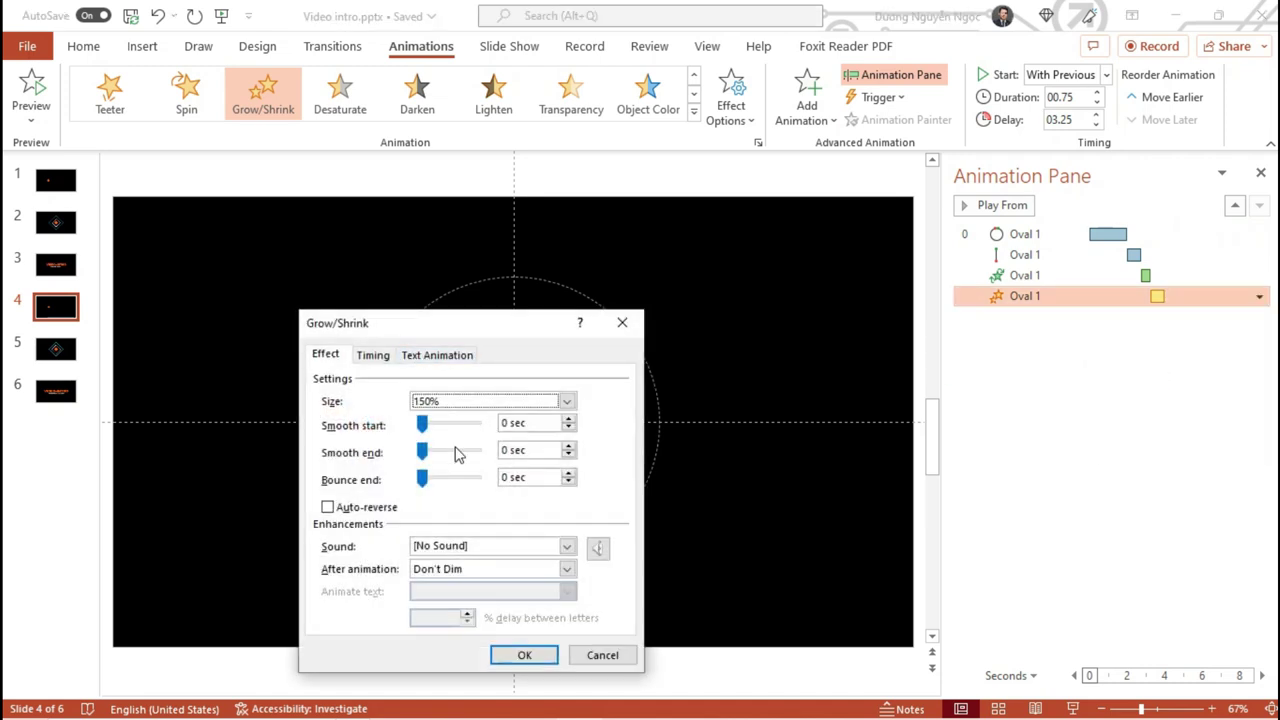
pyautogui.click(475, 408)
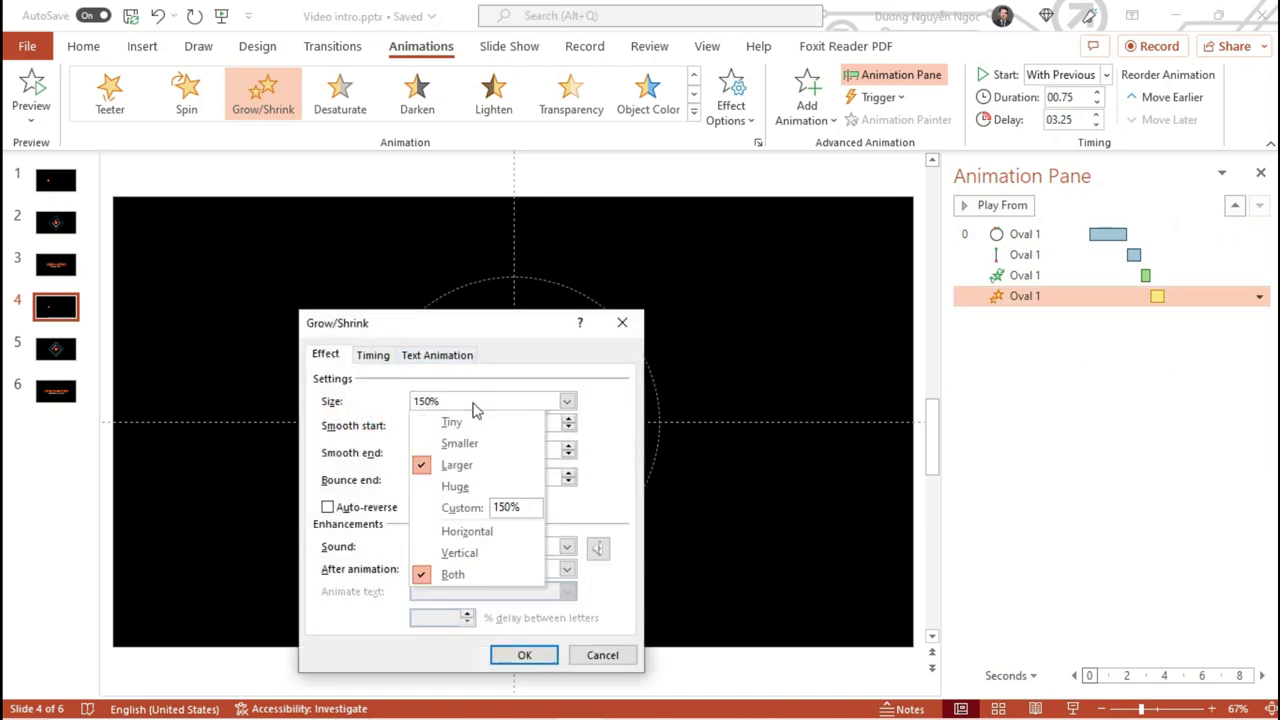
pyautogui.click(531, 510)
pyautogui.click(478, 507)
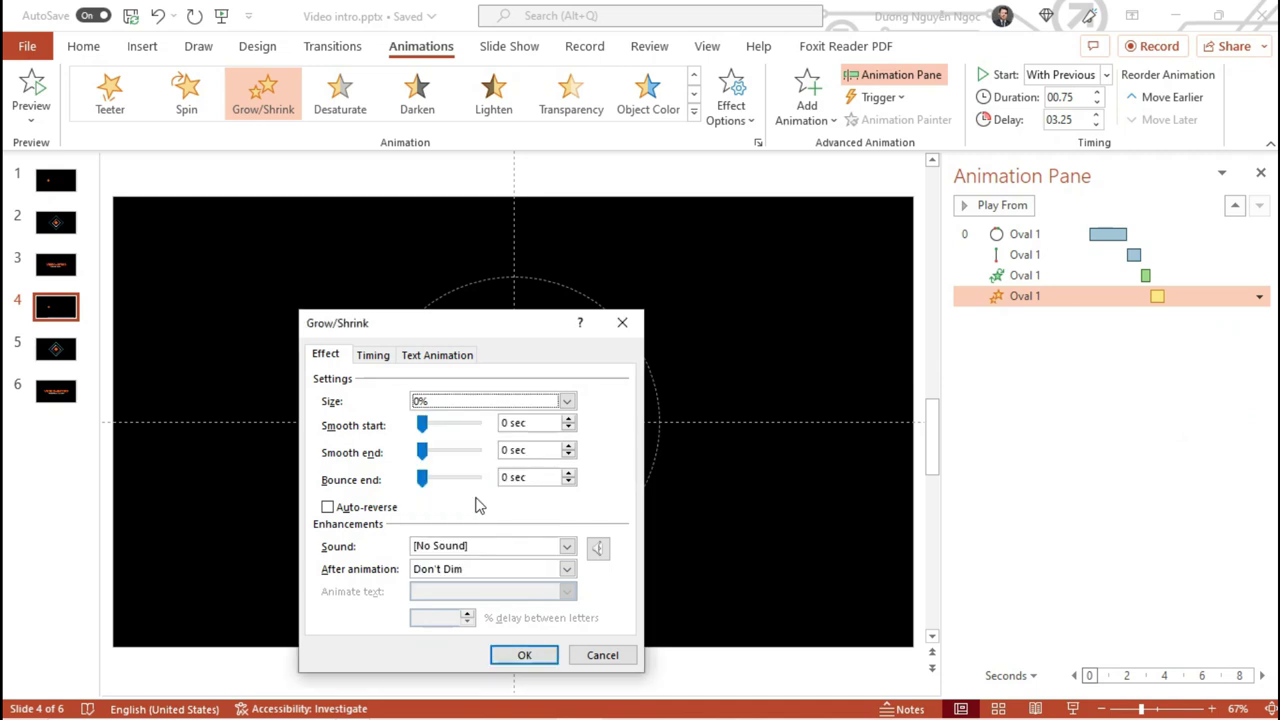
pyautogui.press('Return')
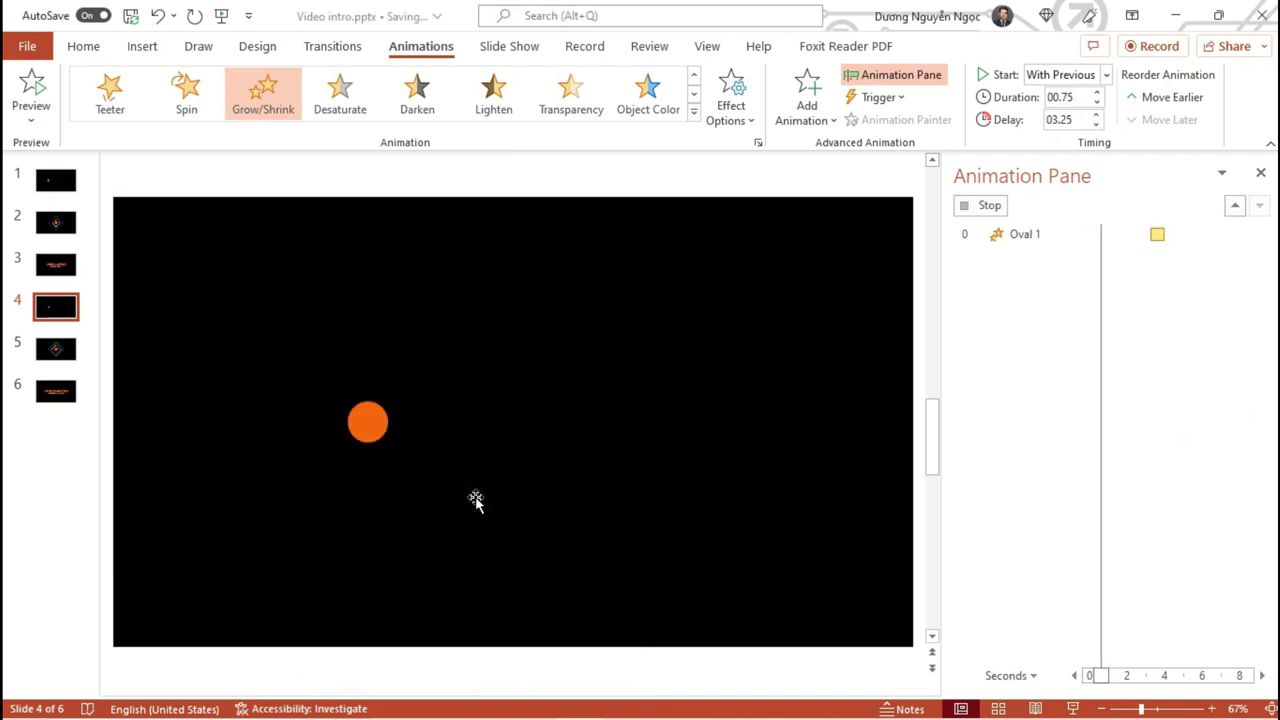
# - Preview slide 4 full screen, then move to slide 5
pyautogui.hotkey('shift', 'F5')
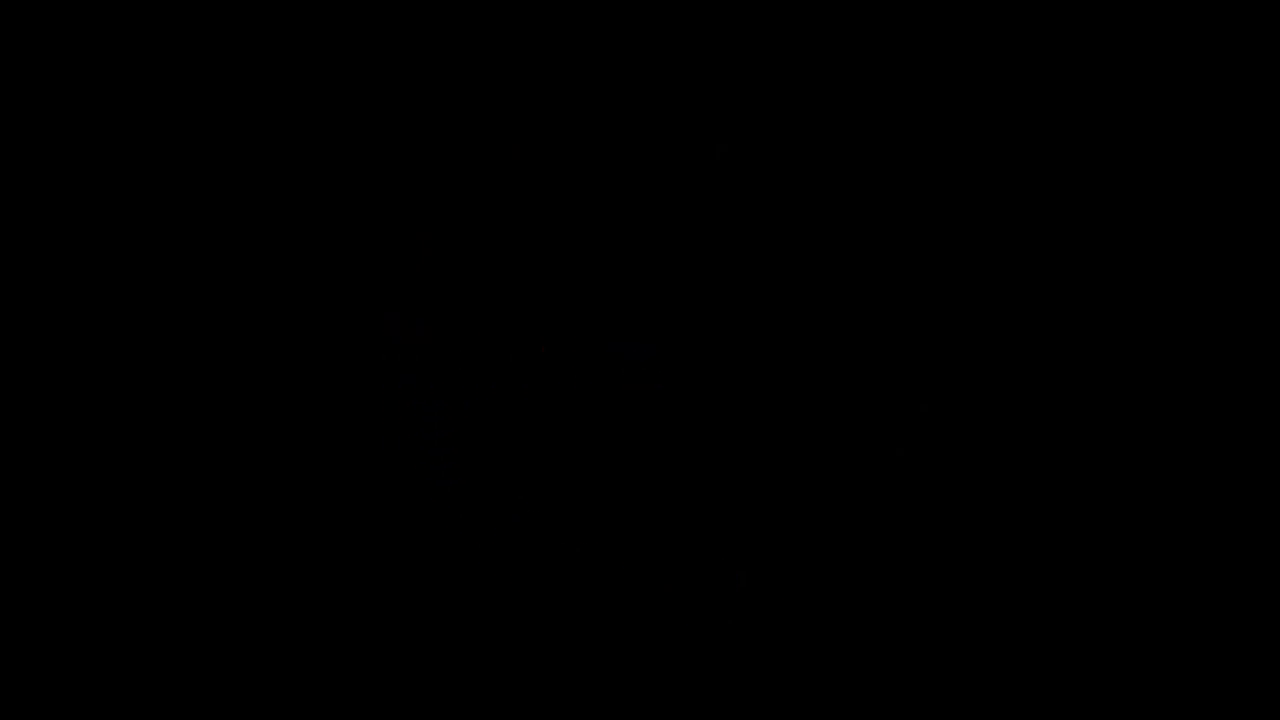
pyautogui.press('Escape')
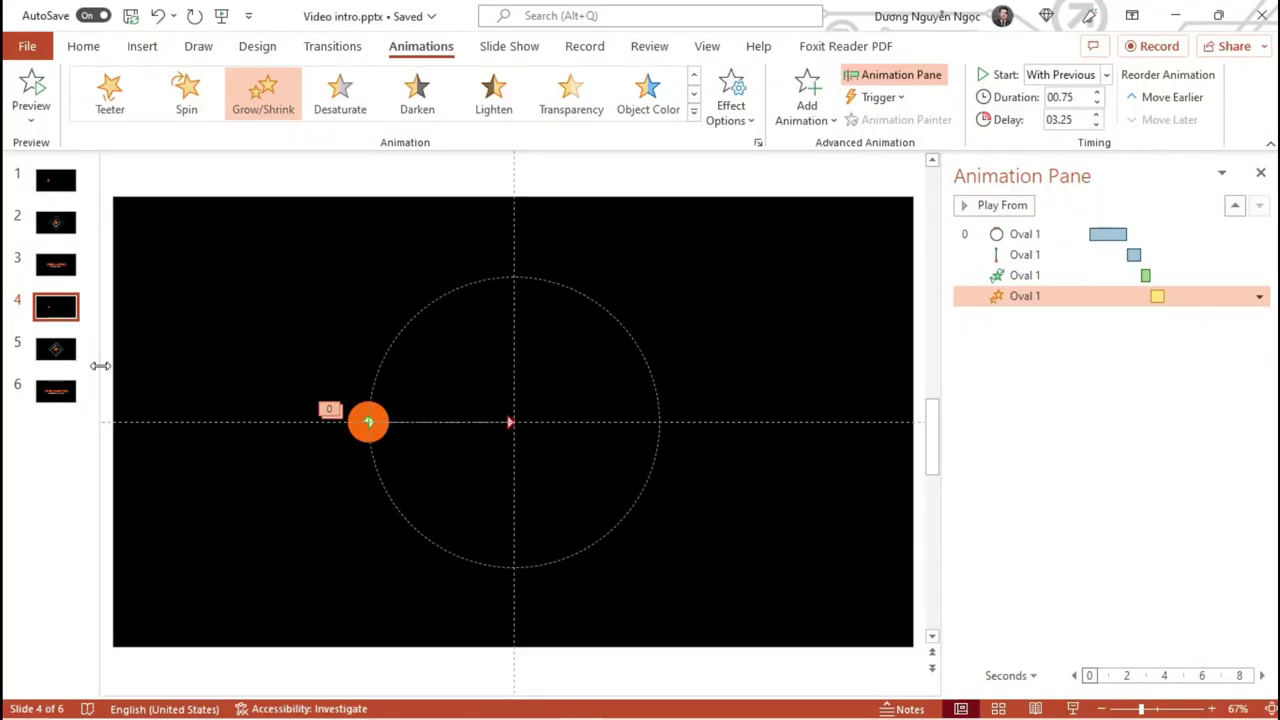
pyautogui.click(57, 348)
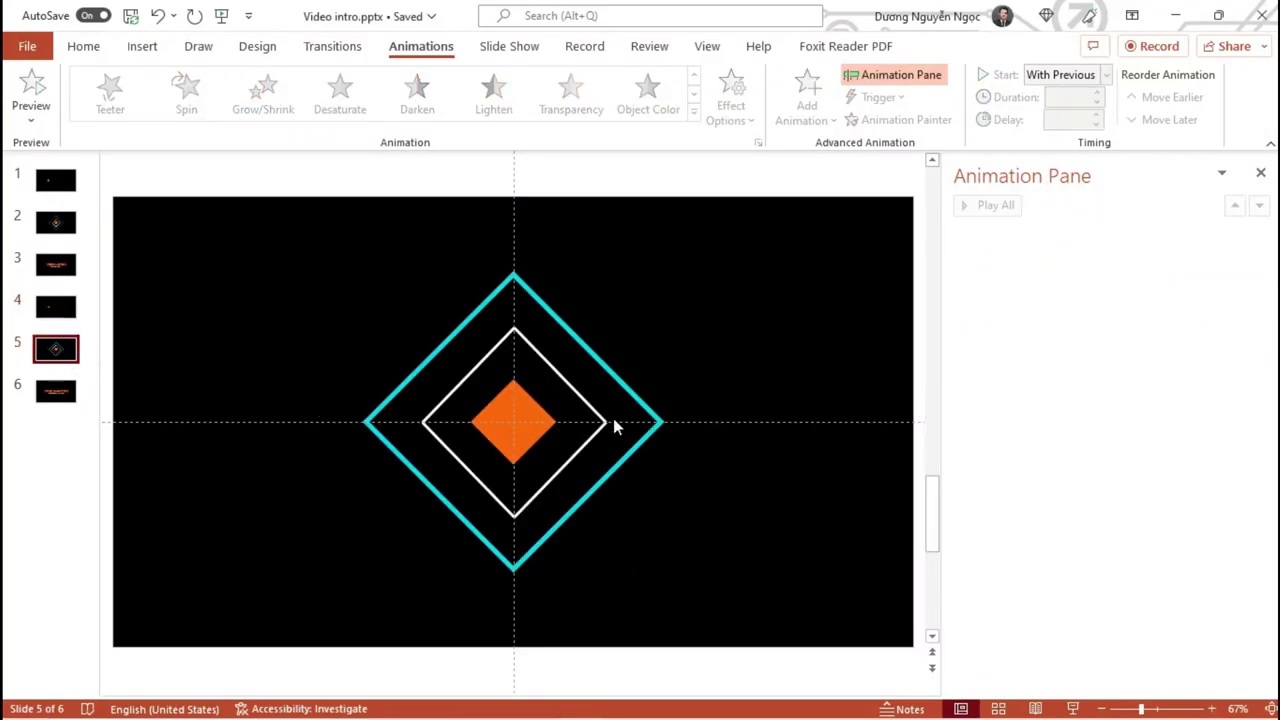
# - Preview slide 2's animation full screen for reference, then return to slide 5
pyautogui.click(533, 298)
pyautogui.click(56, 222)
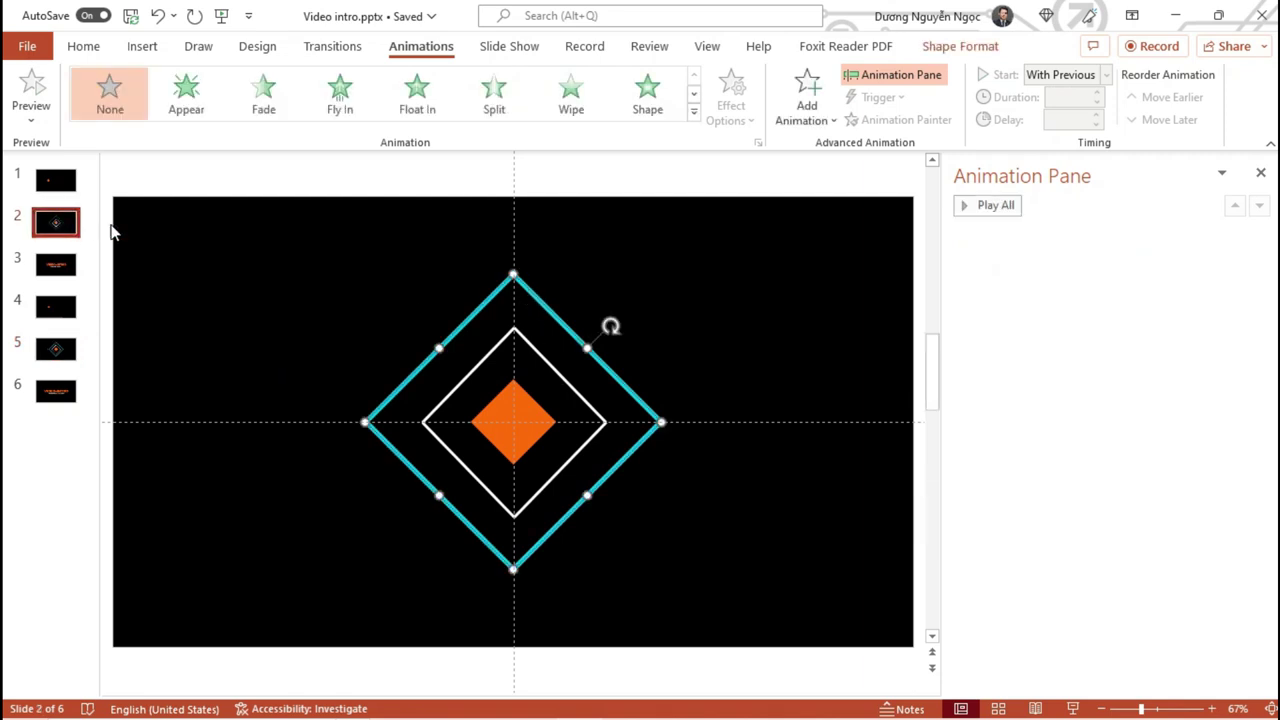
pyautogui.hotkey('shift', 'F5')
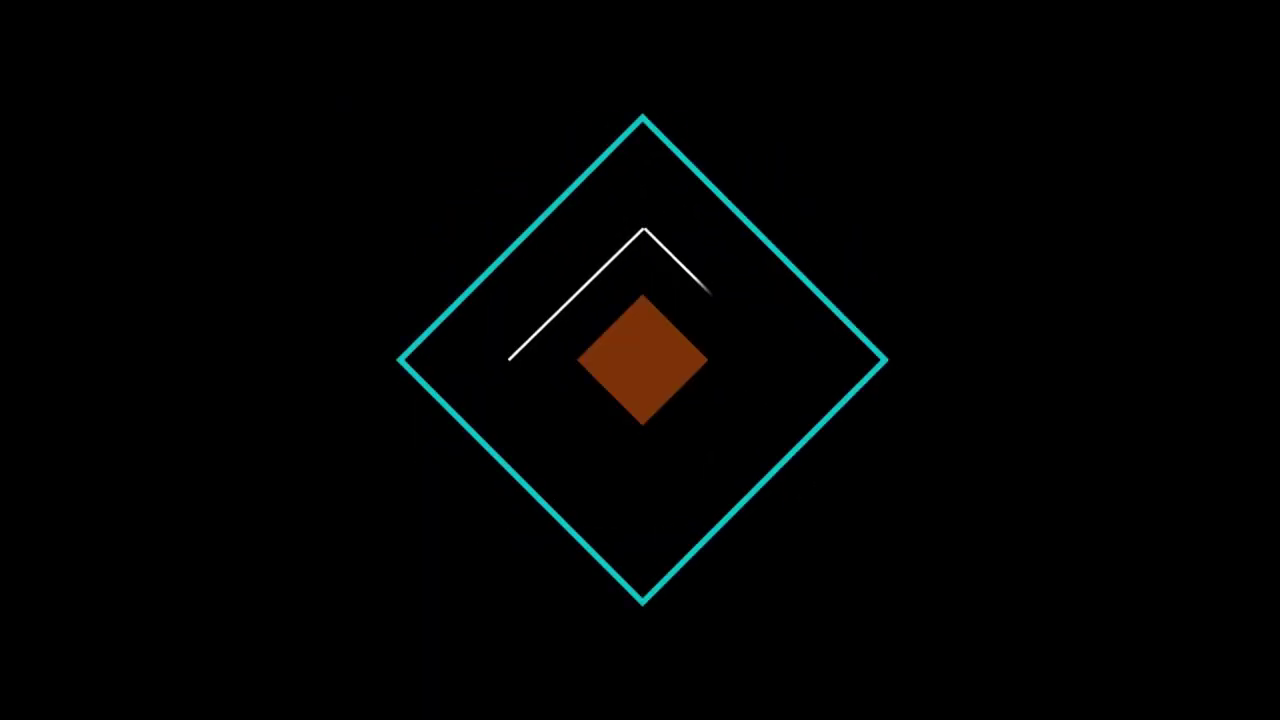
pyautogui.press('Escape')
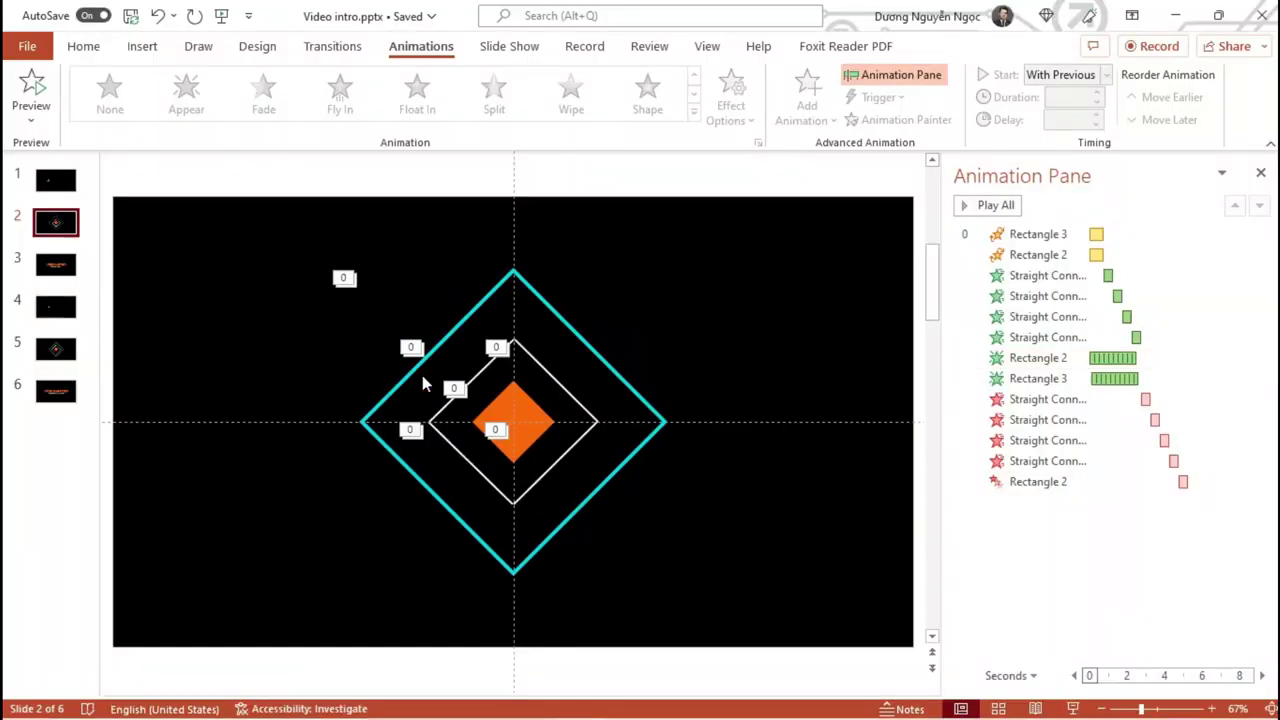
pyautogui.click(56, 349)
# - Apply a With Previous Spin to the outer cyan diamond, keeping 360° Clockwise
pyautogui.click(552, 307)
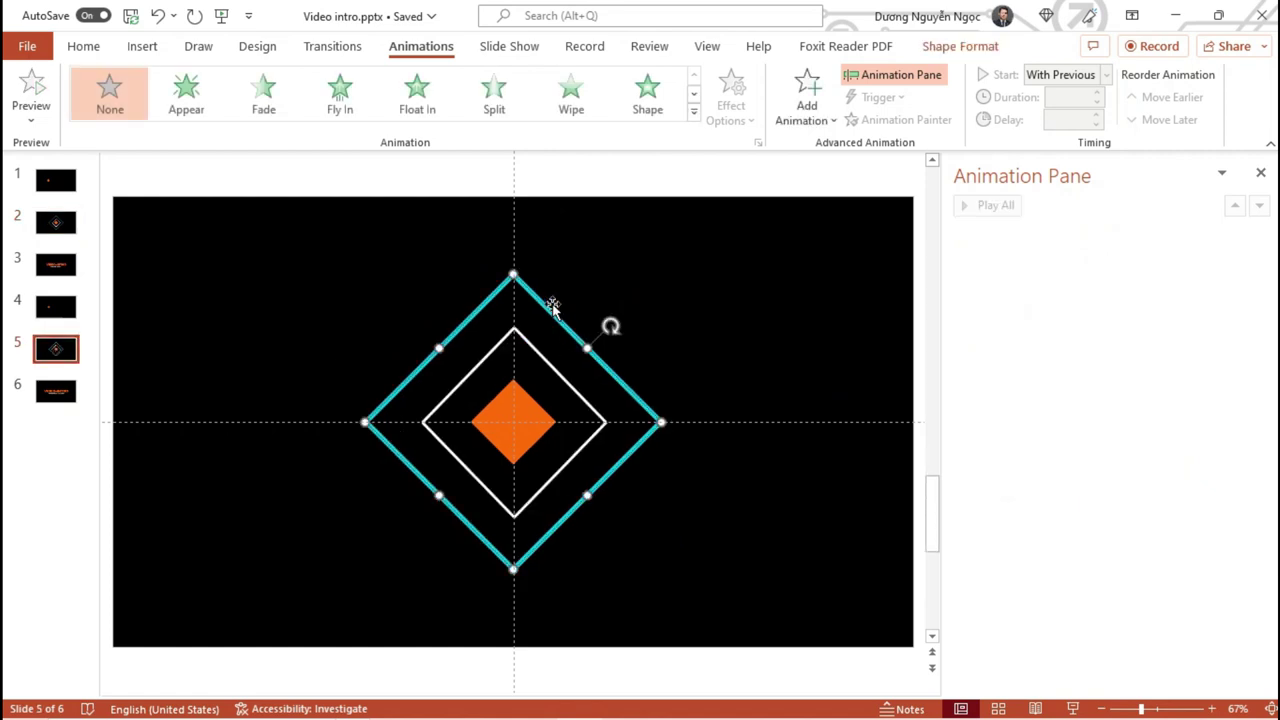
pyautogui.click(693, 111)
pyautogui.click(329, 362)
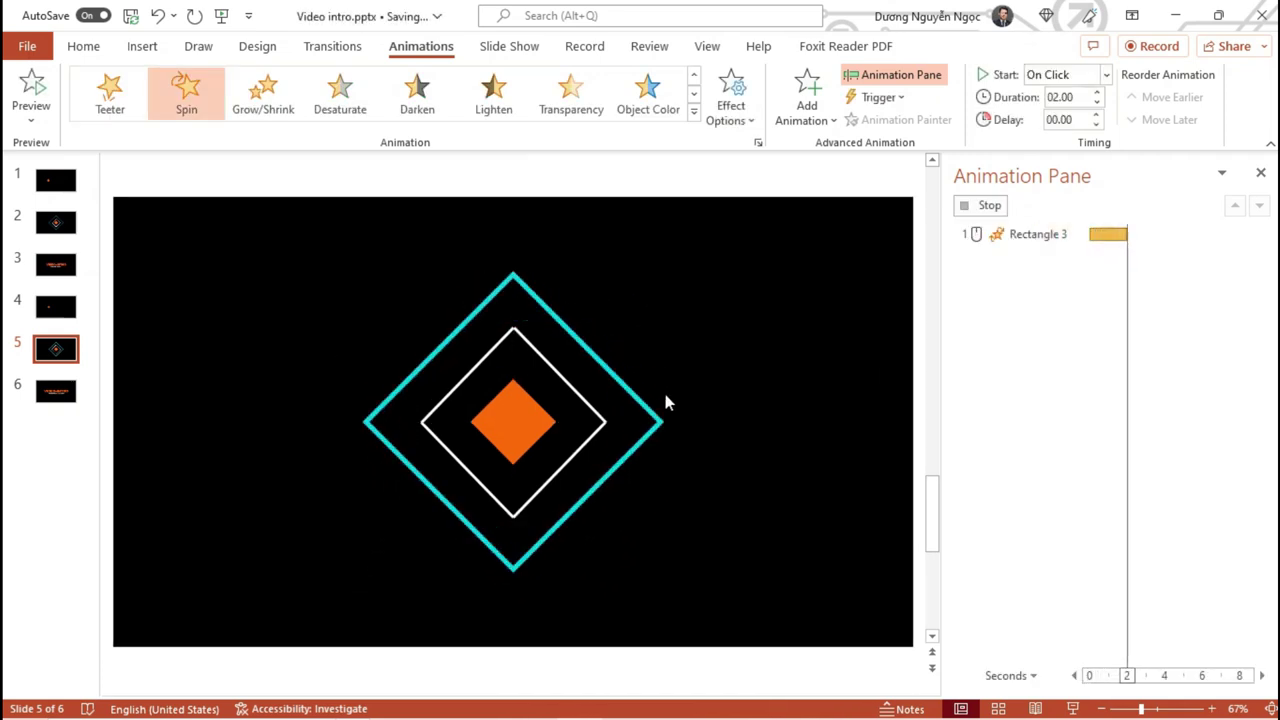
pyautogui.click(1105, 74)
pyautogui.click(1080, 120)
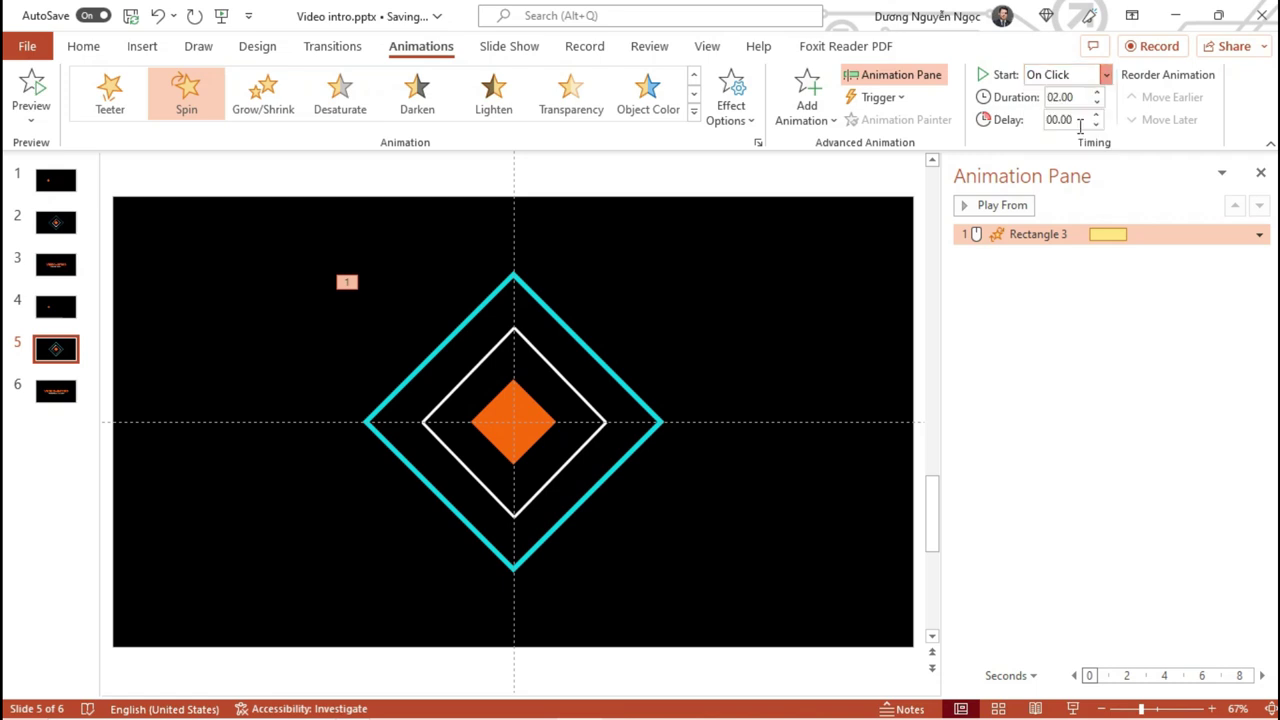
pyautogui.click(1259, 234)
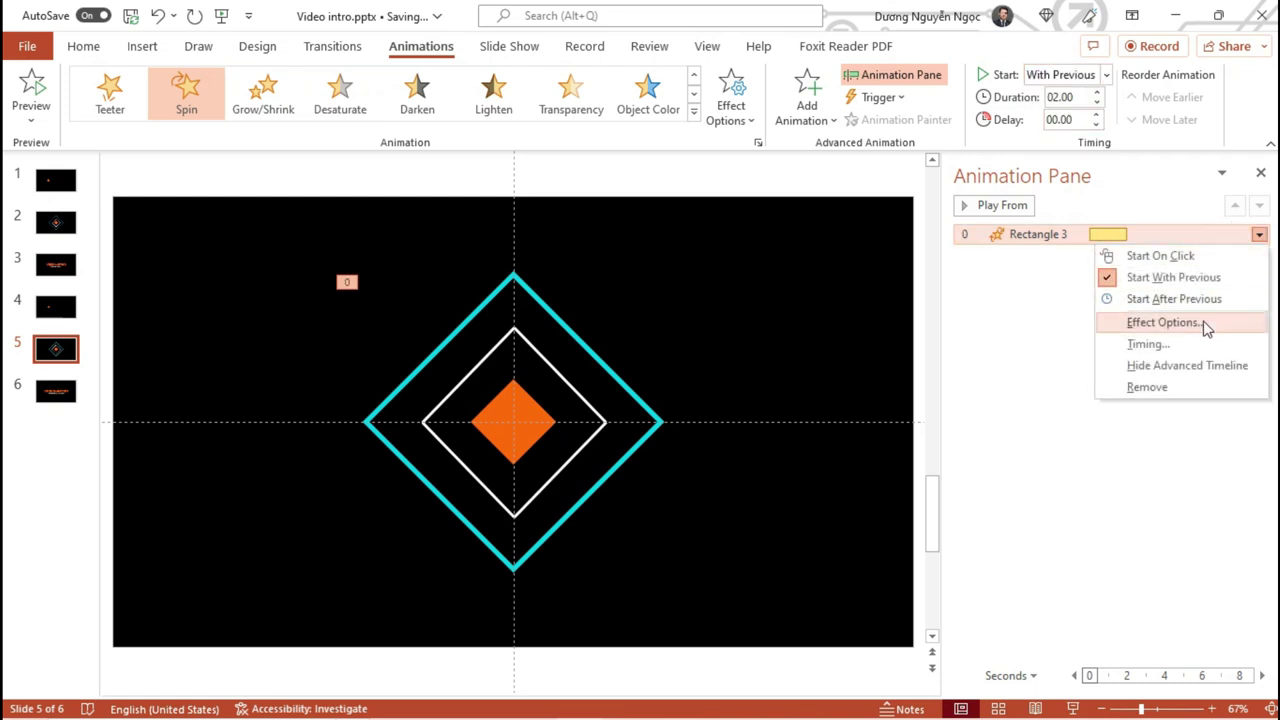
pyautogui.click(1162, 322)
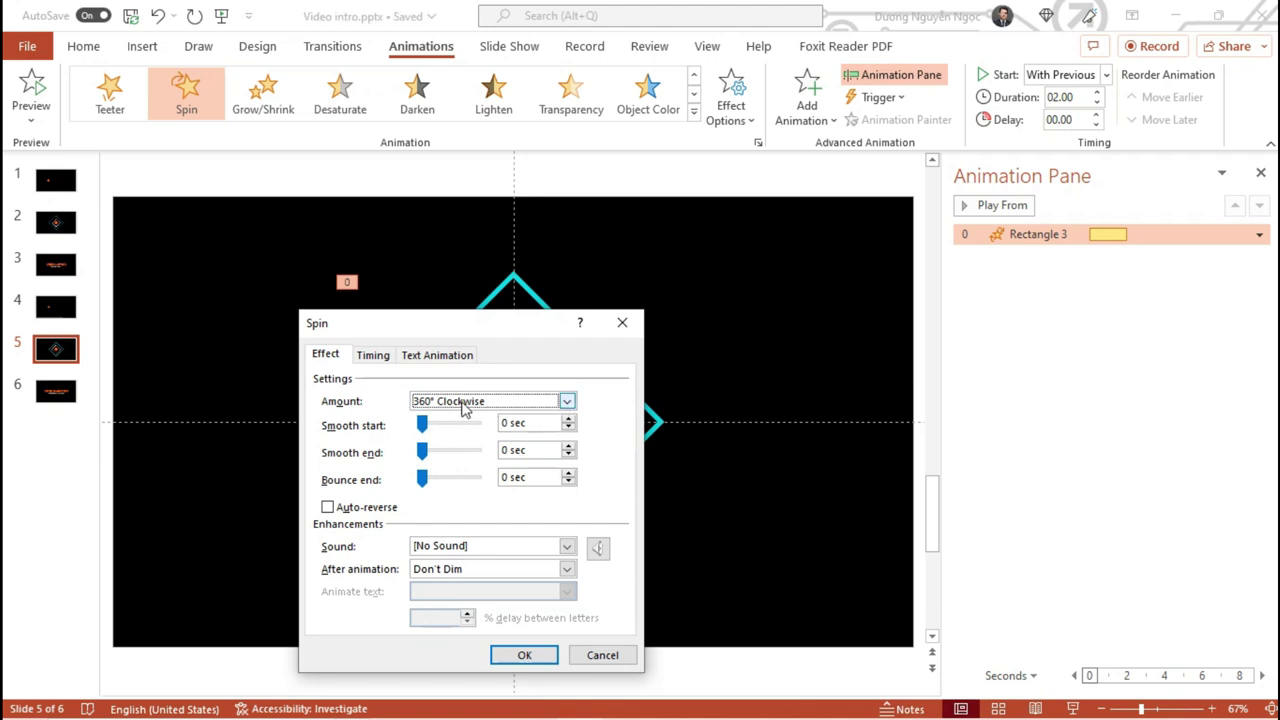
pyautogui.click(528, 655)
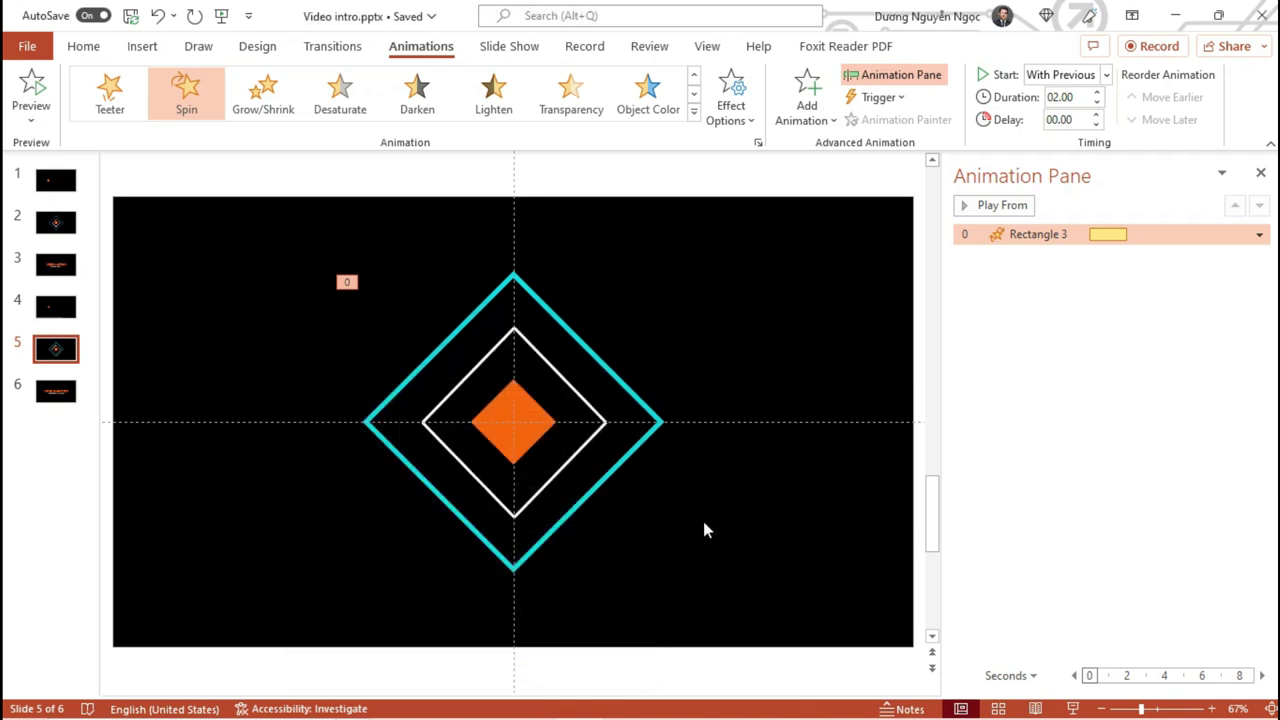
pyautogui.click(527, 413)
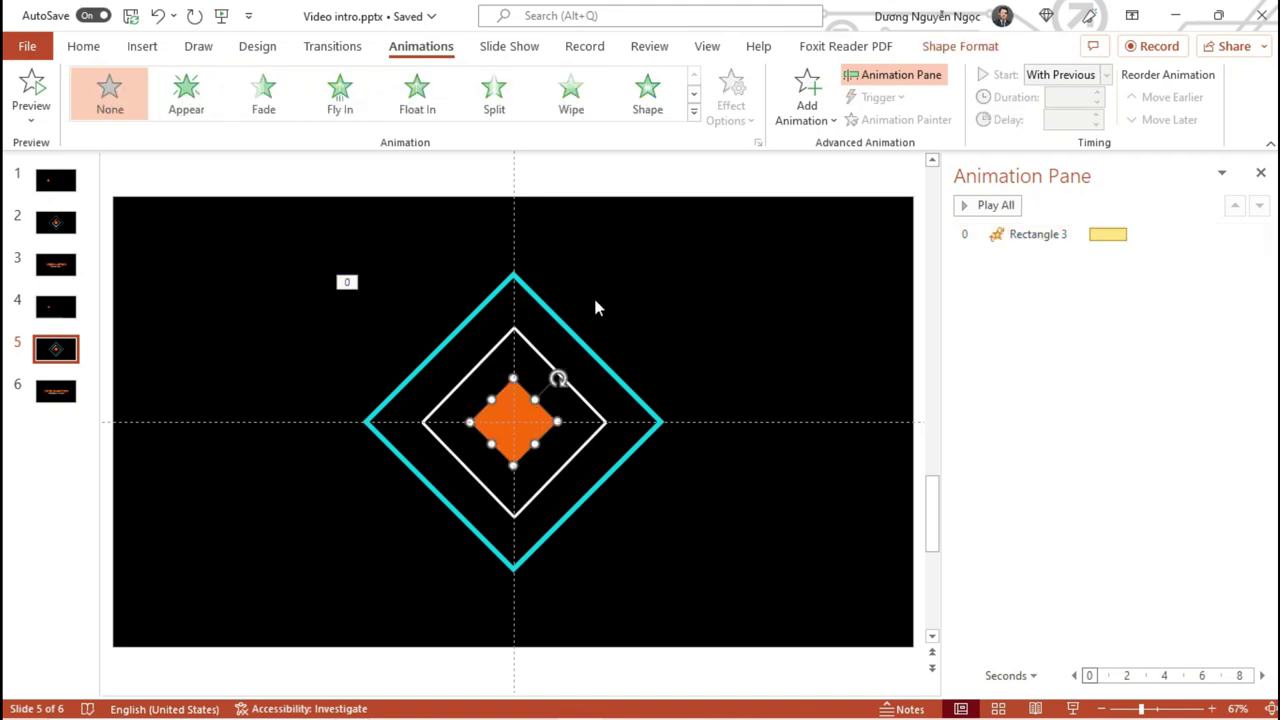
# - Give the orange centre diamond a With Previous 360° Counterclockwise Spin
pyautogui.click(693, 112)
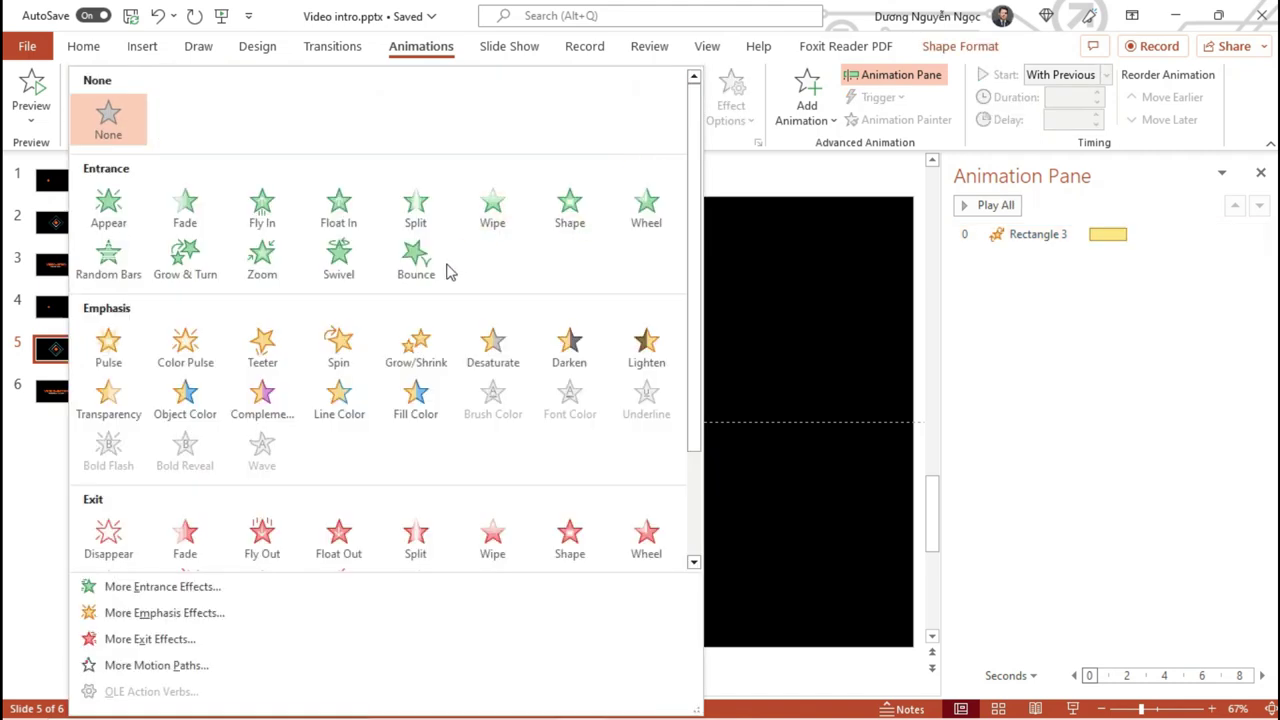
pyautogui.click(323, 348)
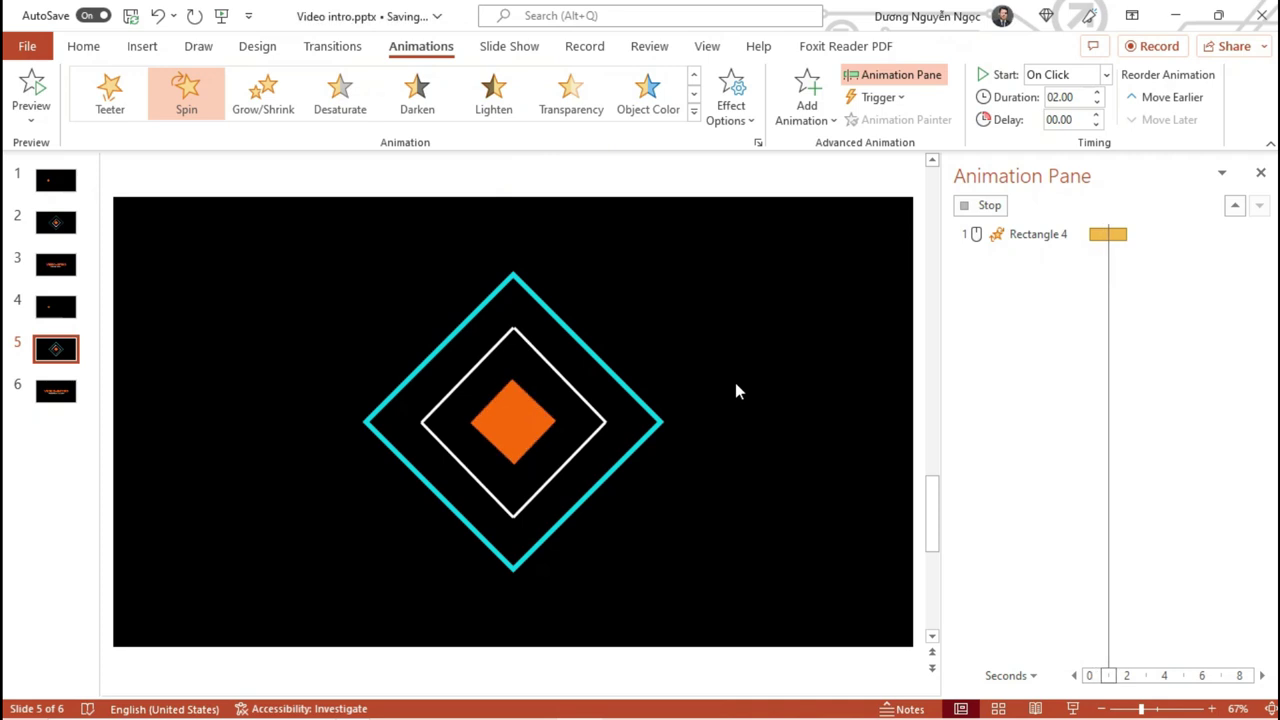
pyautogui.click(1106, 74)
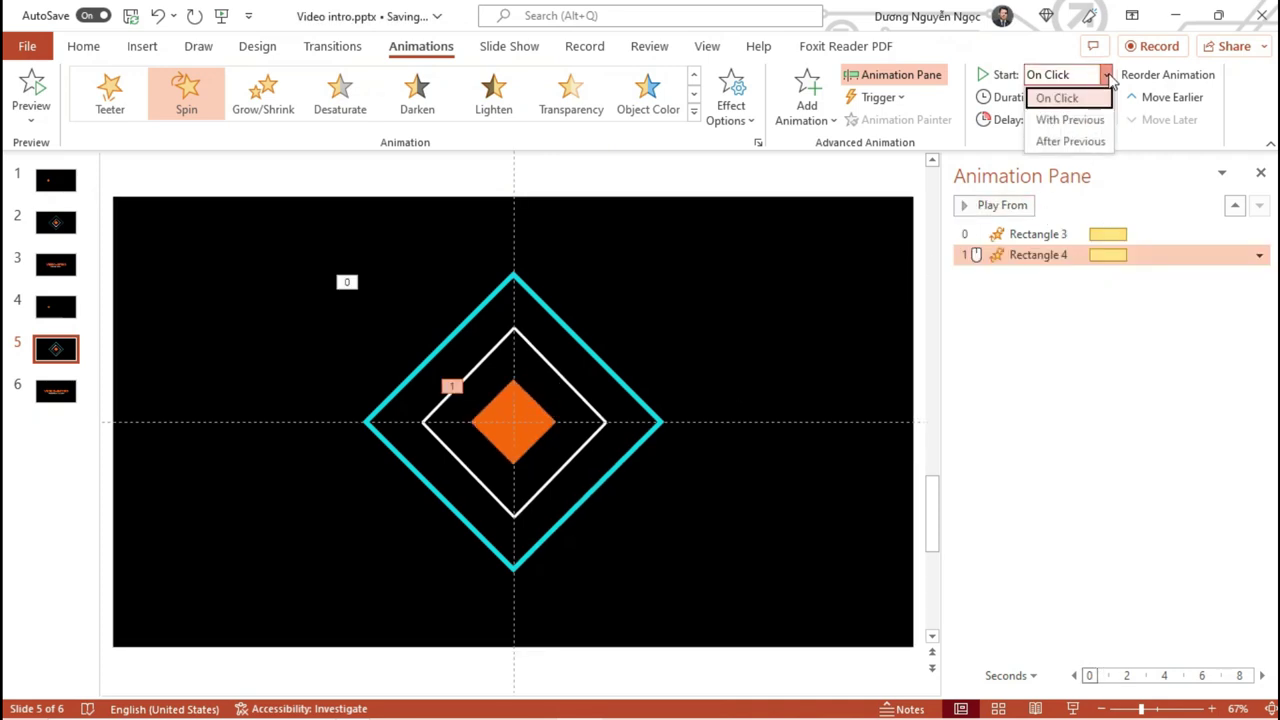
pyautogui.click(1068, 120)
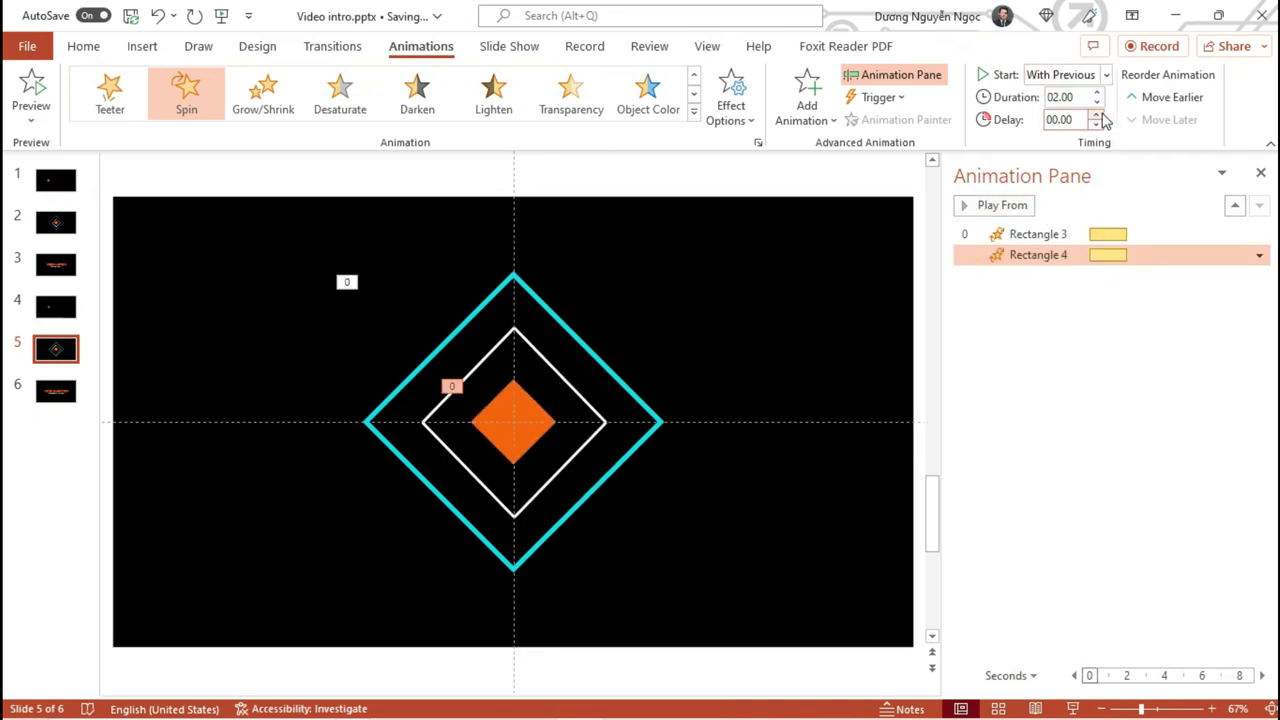
pyautogui.click(1259, 256)
pyautogui.click(1171, 343)
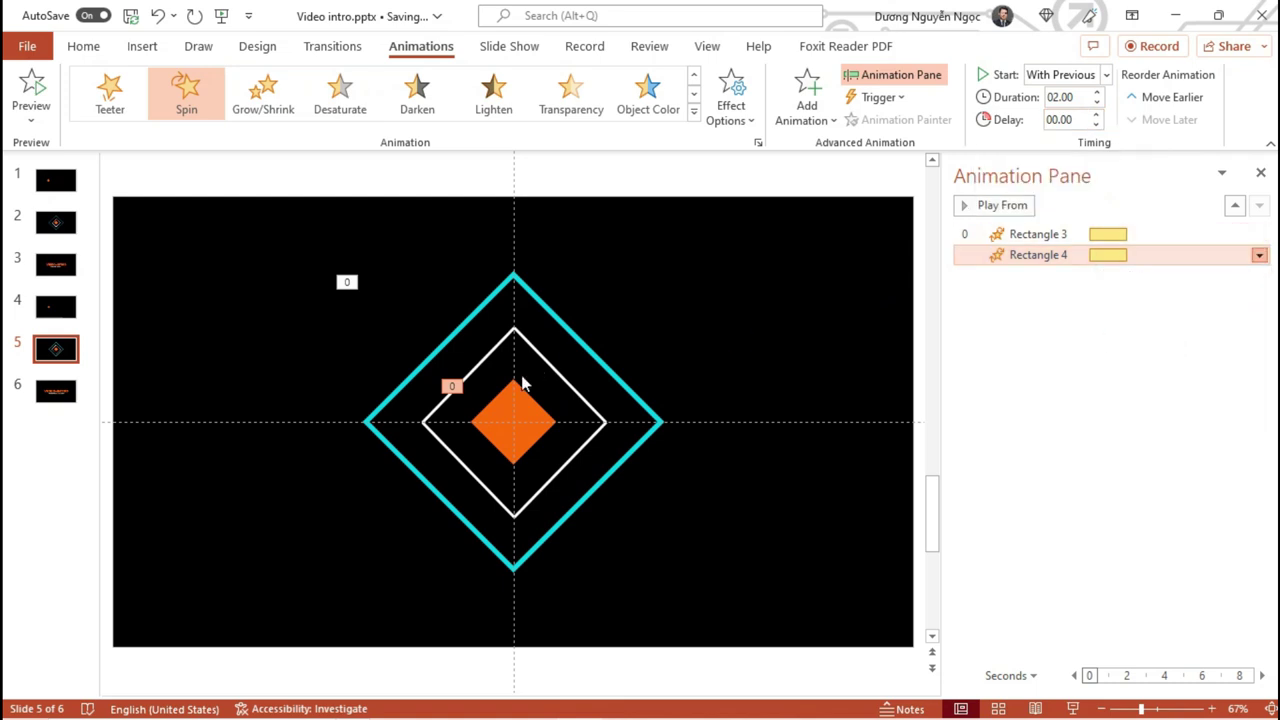
pyautogui.click(566, 401)
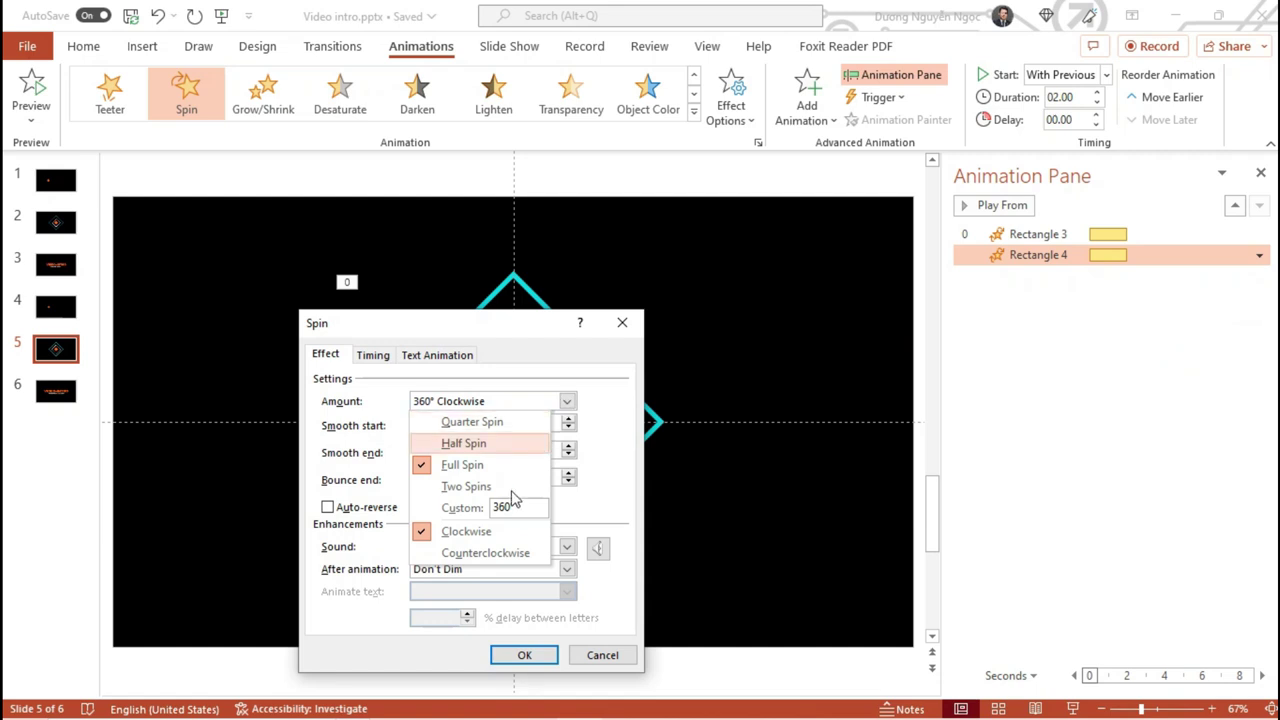
pyautogui.click(520, 564)
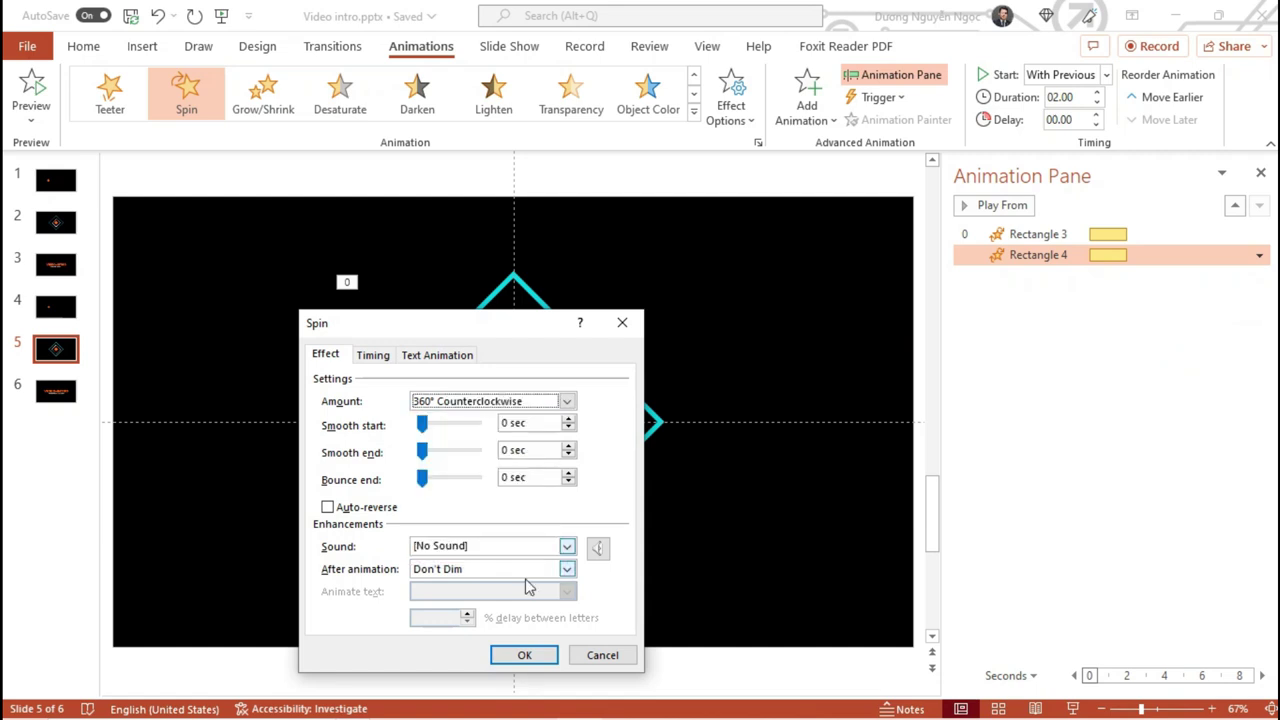
pyautogui.click(541, 655)
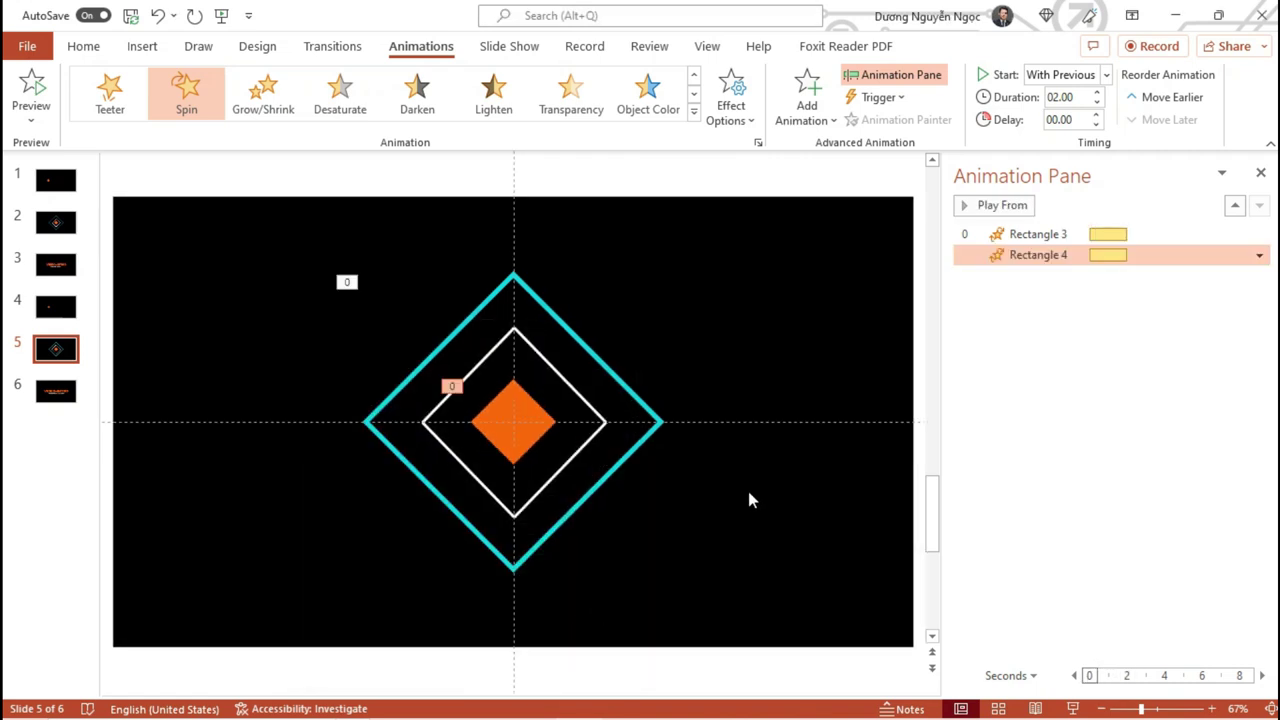
# - Preview slide 5 full screen, then select the white diamond's edge
pyautogui.hotkey('shift', 'F5')
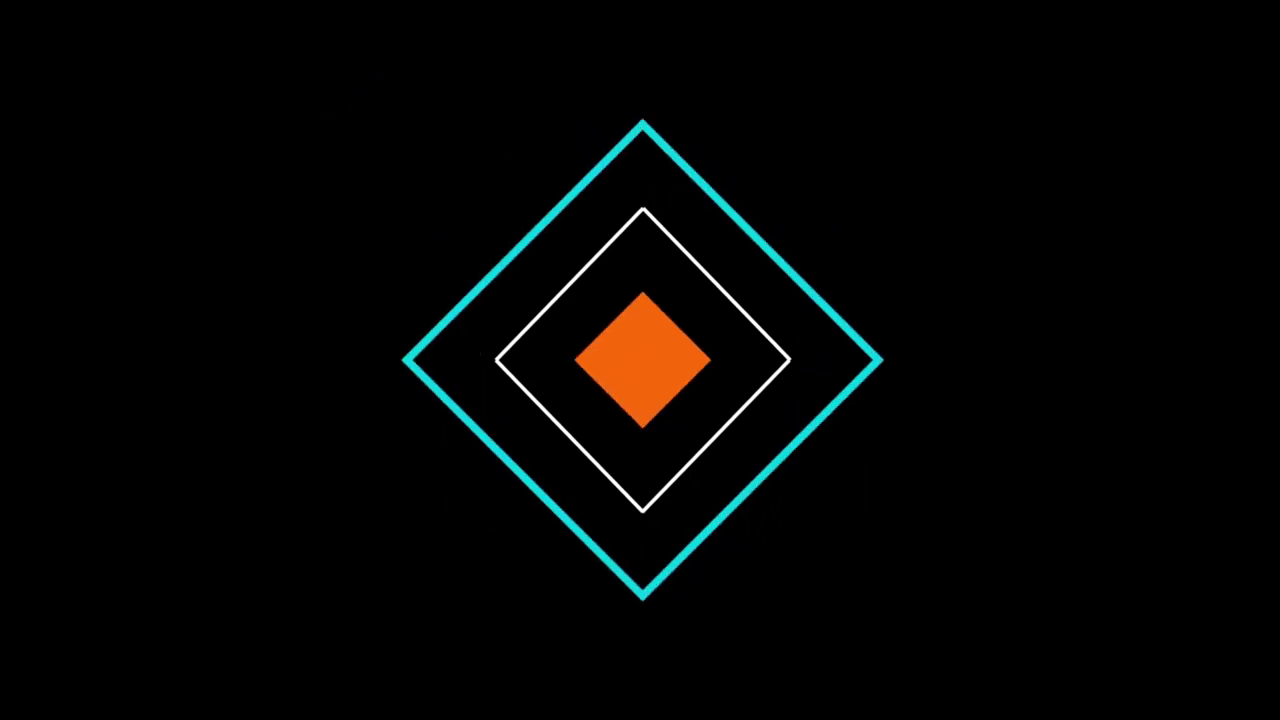
pyautogui.press('Escape')
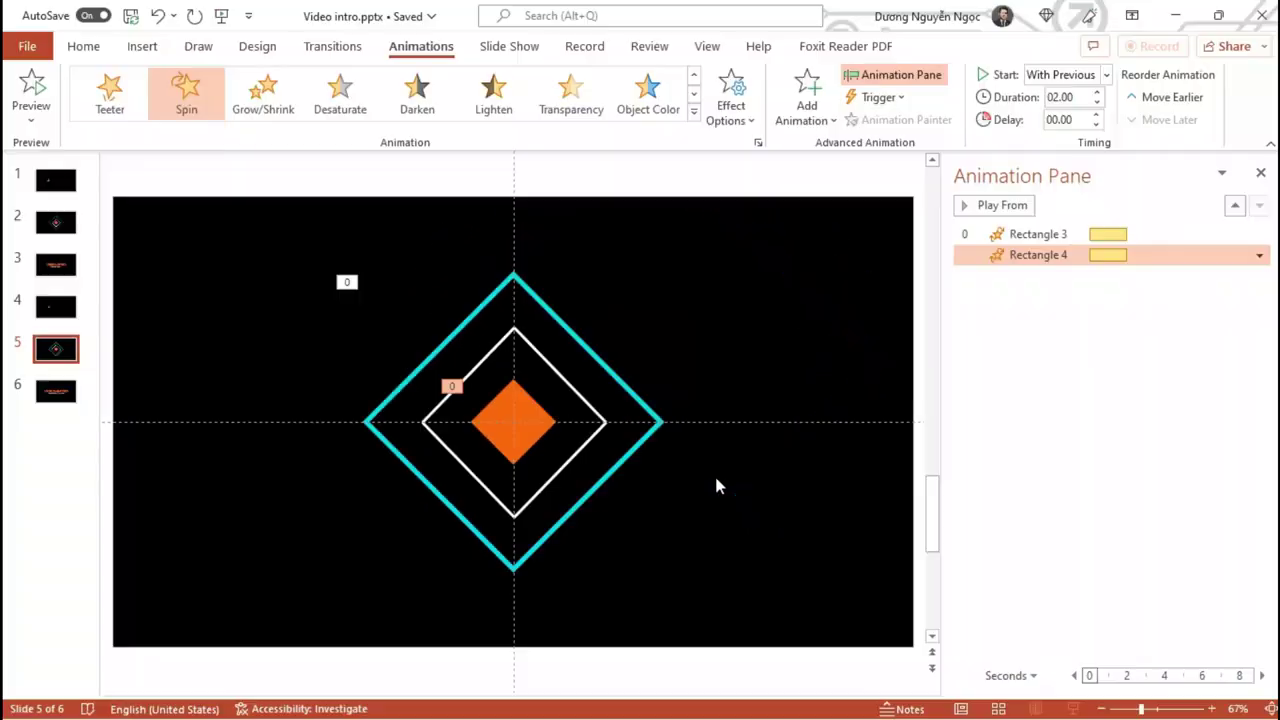
pyautogui.click(495, 352)
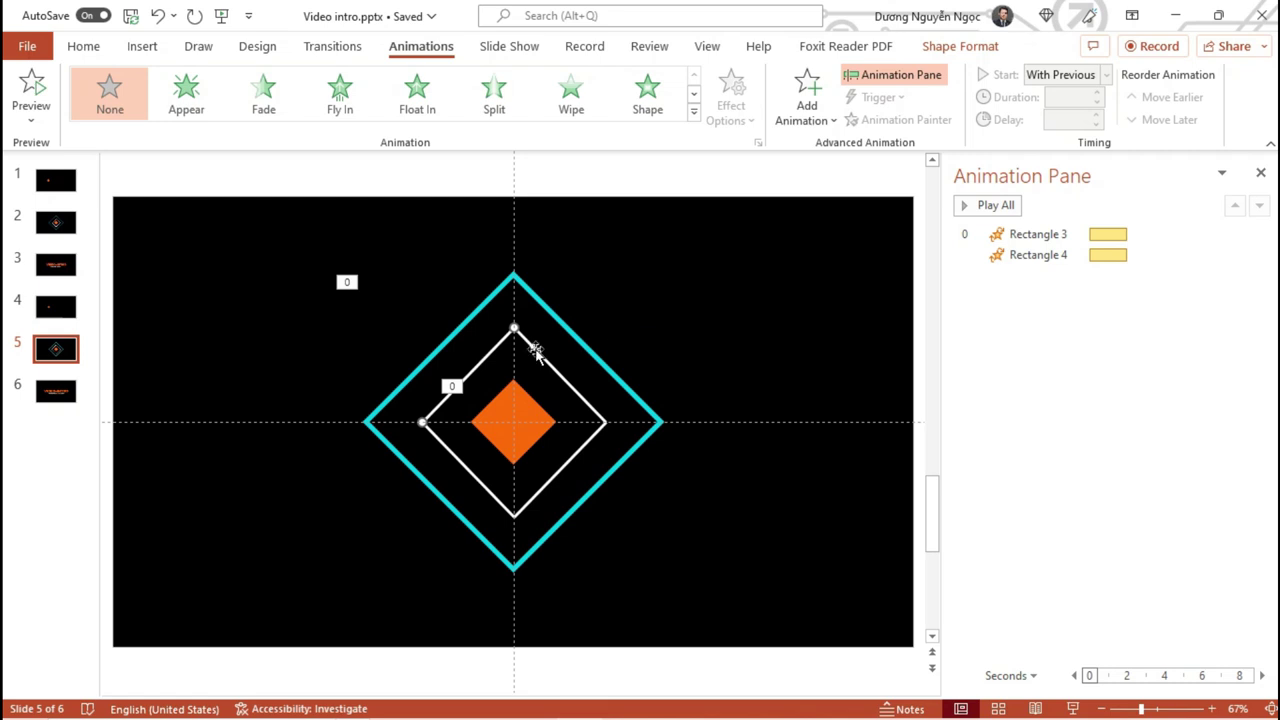
# - Wipe the first white edge in with previous after a 2.00-second delay
pyautogui.click(573, 106)
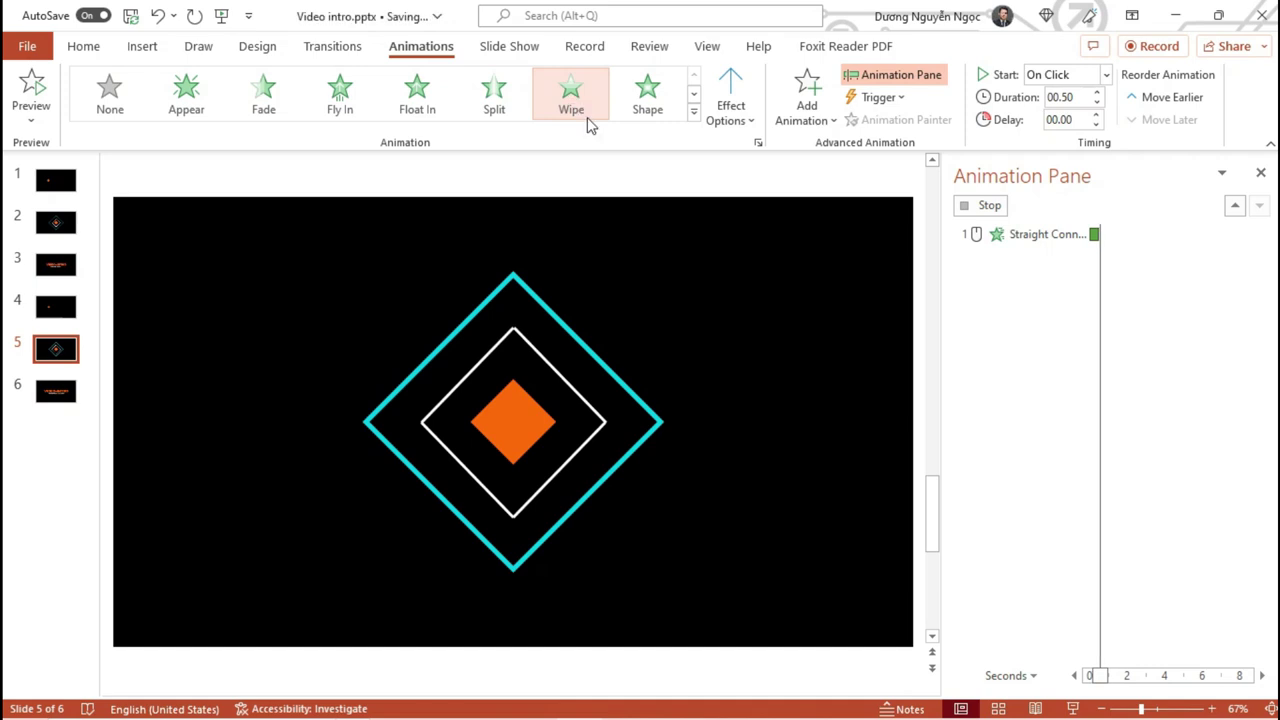
pyautogui.click(1106, 75)
pyautogui.click(1086, 119)
pyautogui.click(1097, 114)
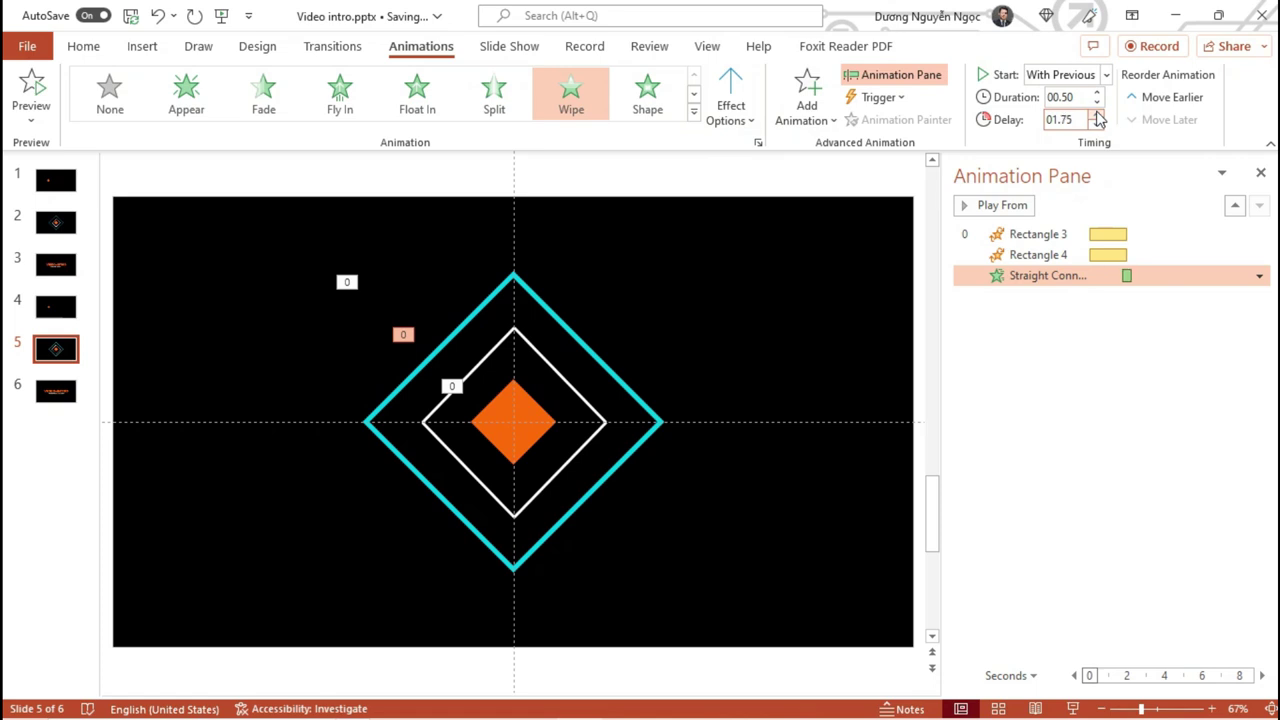
pyautogui.click(1097, 114)
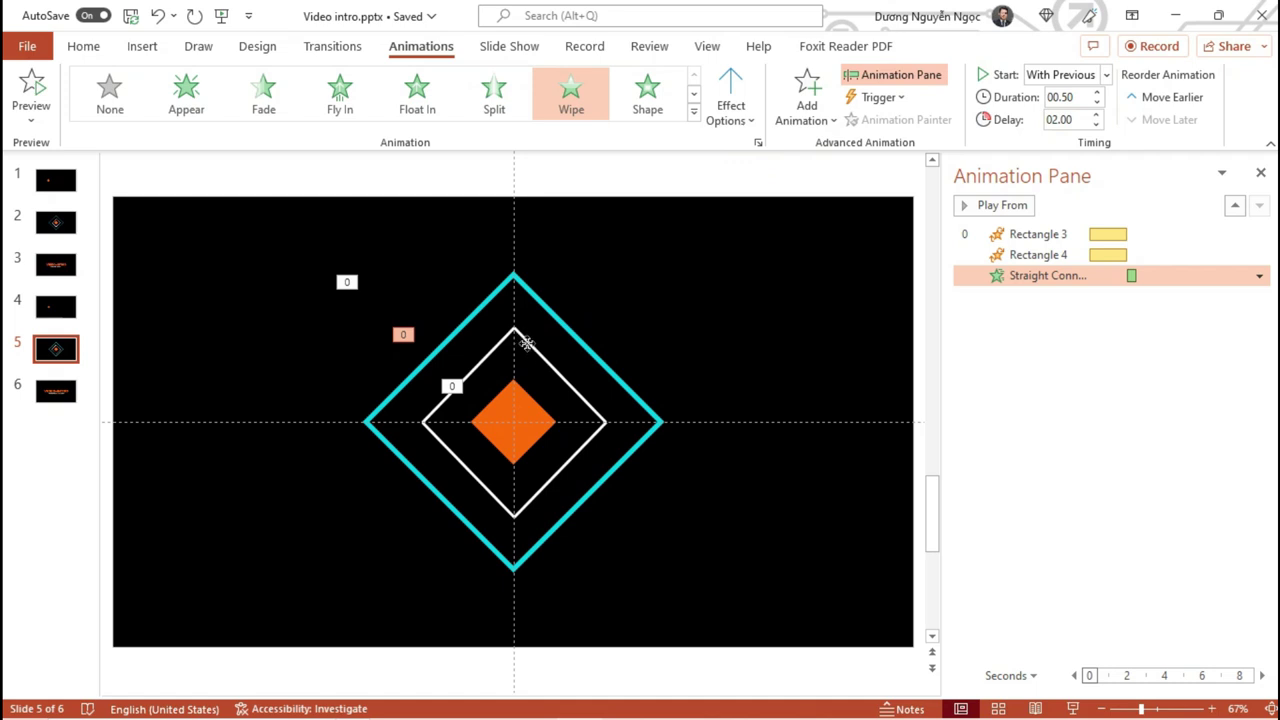
# - Wipe the second edge in from the left, with previous, after 2.50 seconds
pyautogui.click(527, 343)
pyautogui.click(571, 100)
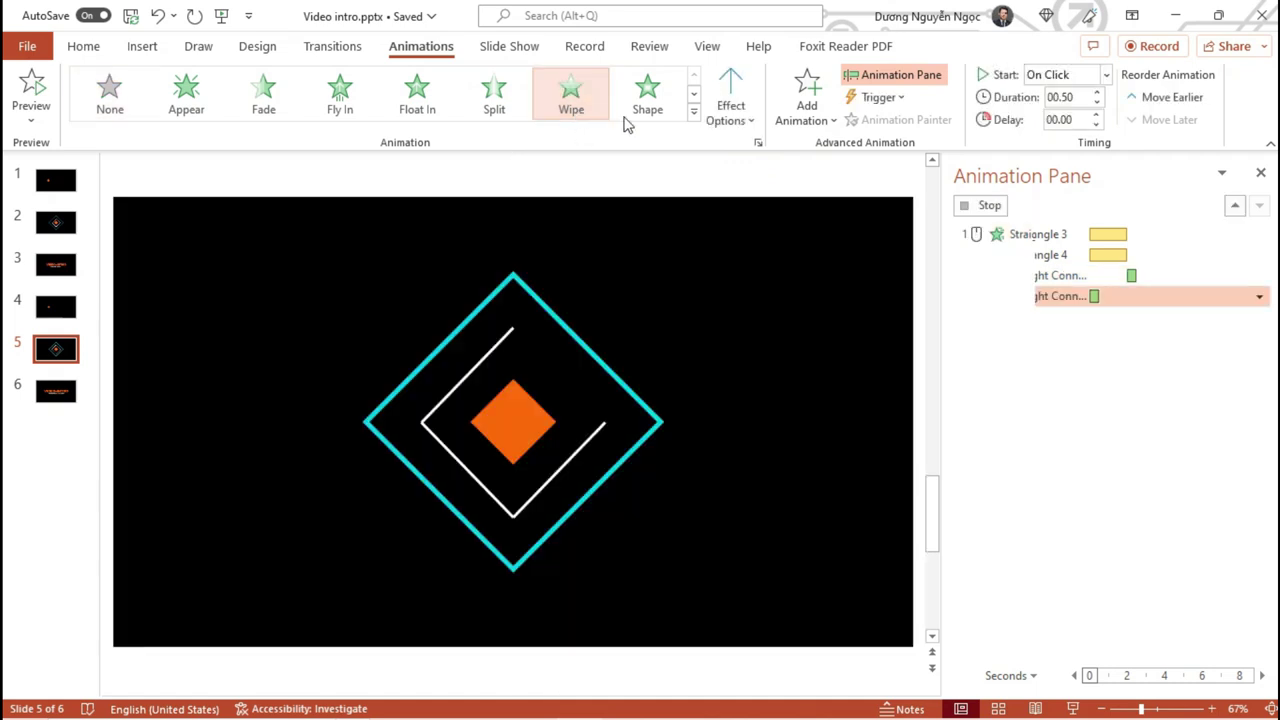
pyautogui.click(745, 120)
pyautogui.click(785, 230)
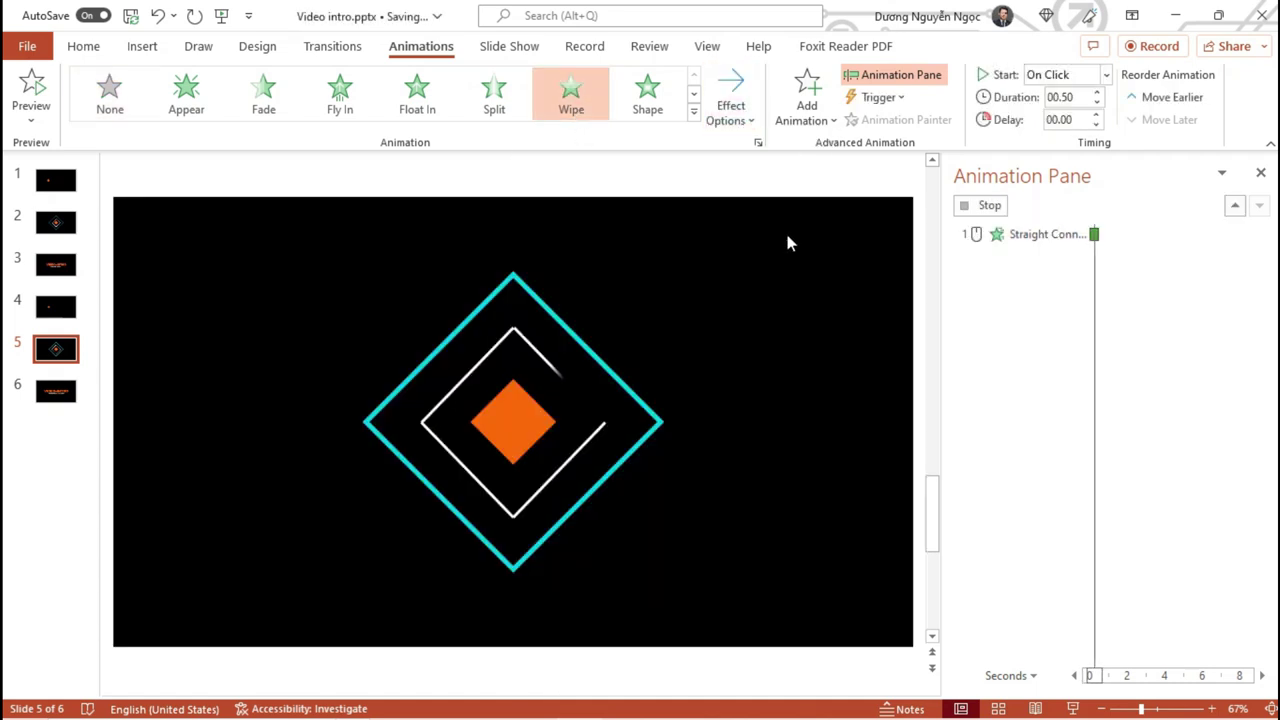
pyautogui.click(1106, 75)
pyautogui.click(1060, 117)
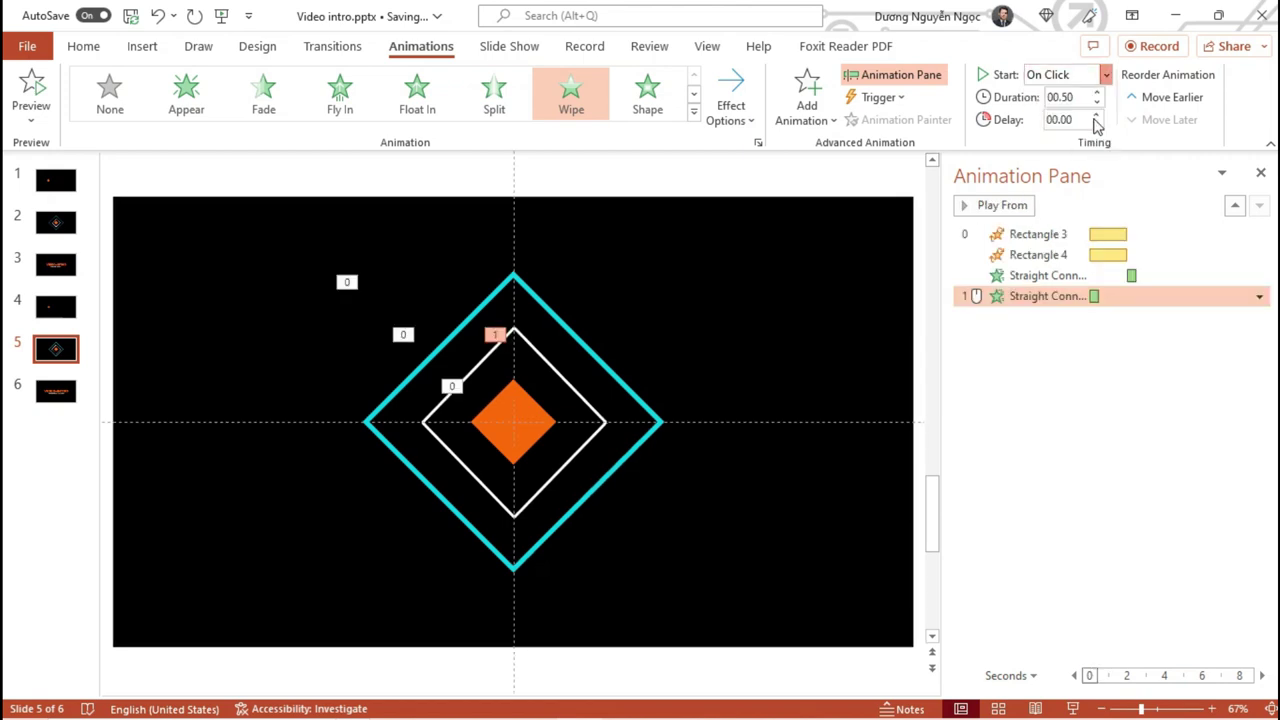
pyautogui.click(1096, 115)
pyautogui.click(1096, 115)
pyautogui.write('02.5')
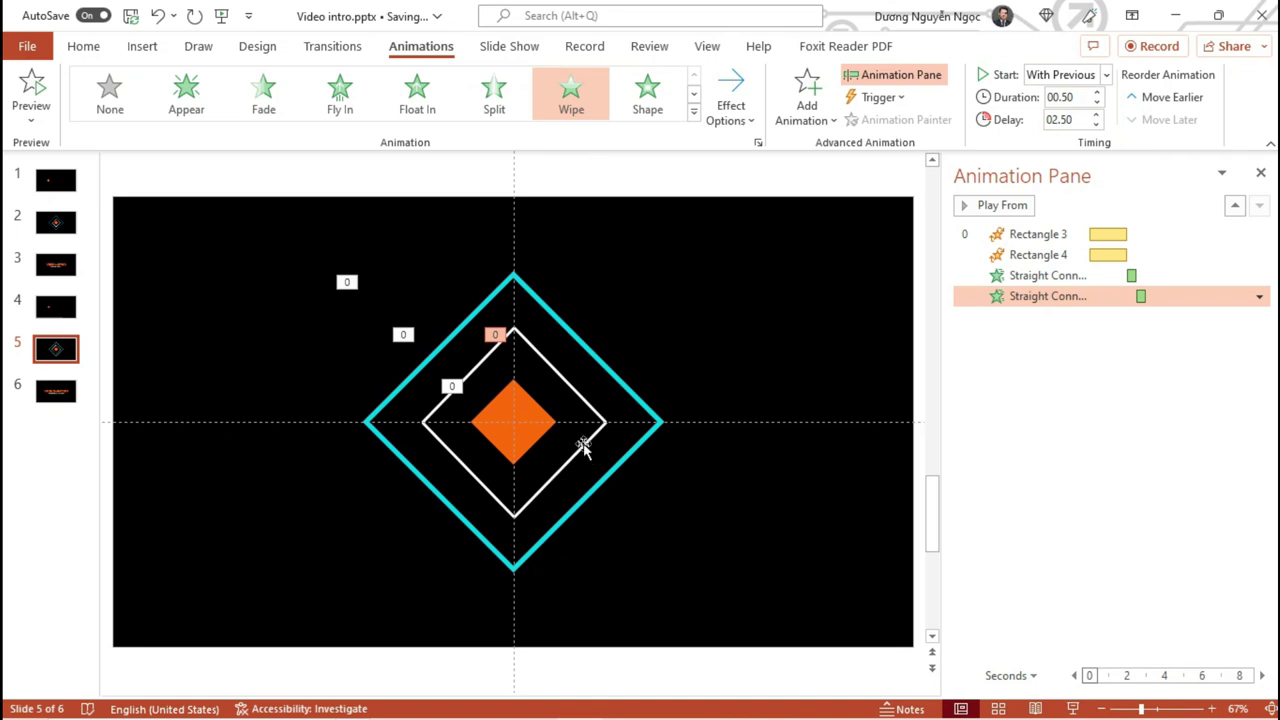
# - Wipe the third edge in from the top, with previous, after 3.00 seconds
pyautogui.click(580, 443)
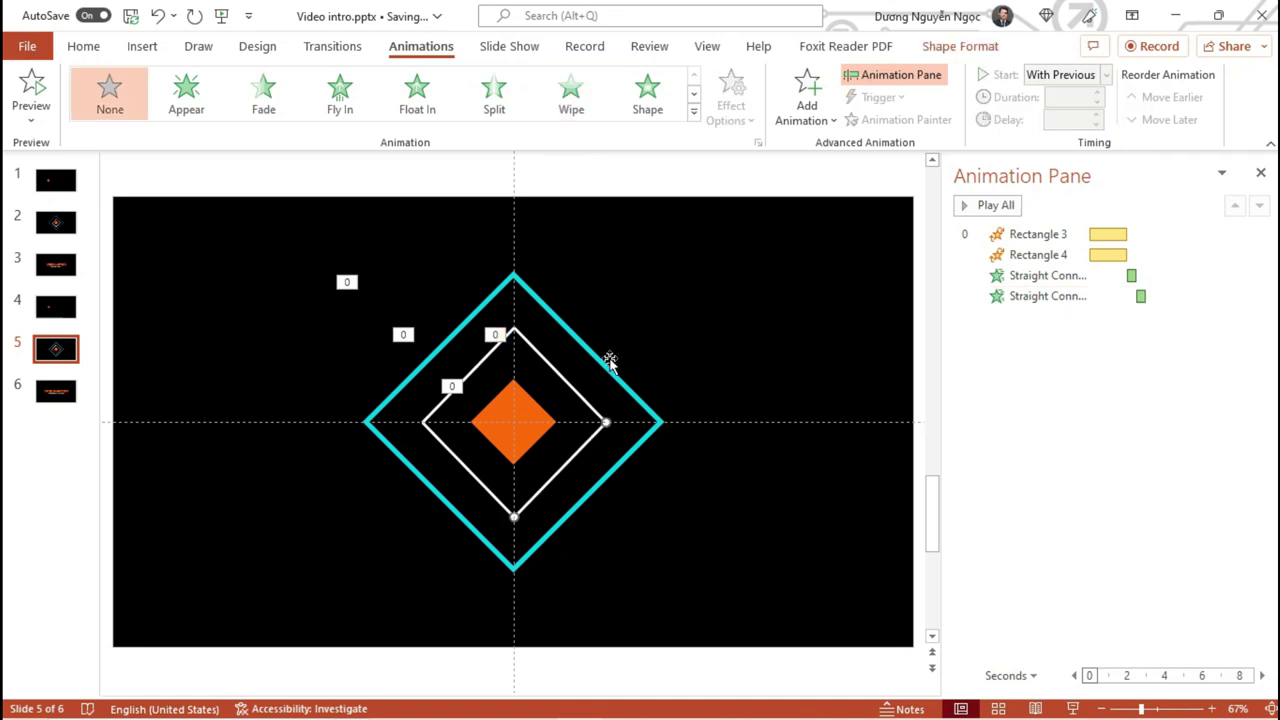
pyautogui.click(571, 108)
pyautogui.click(745, 113)
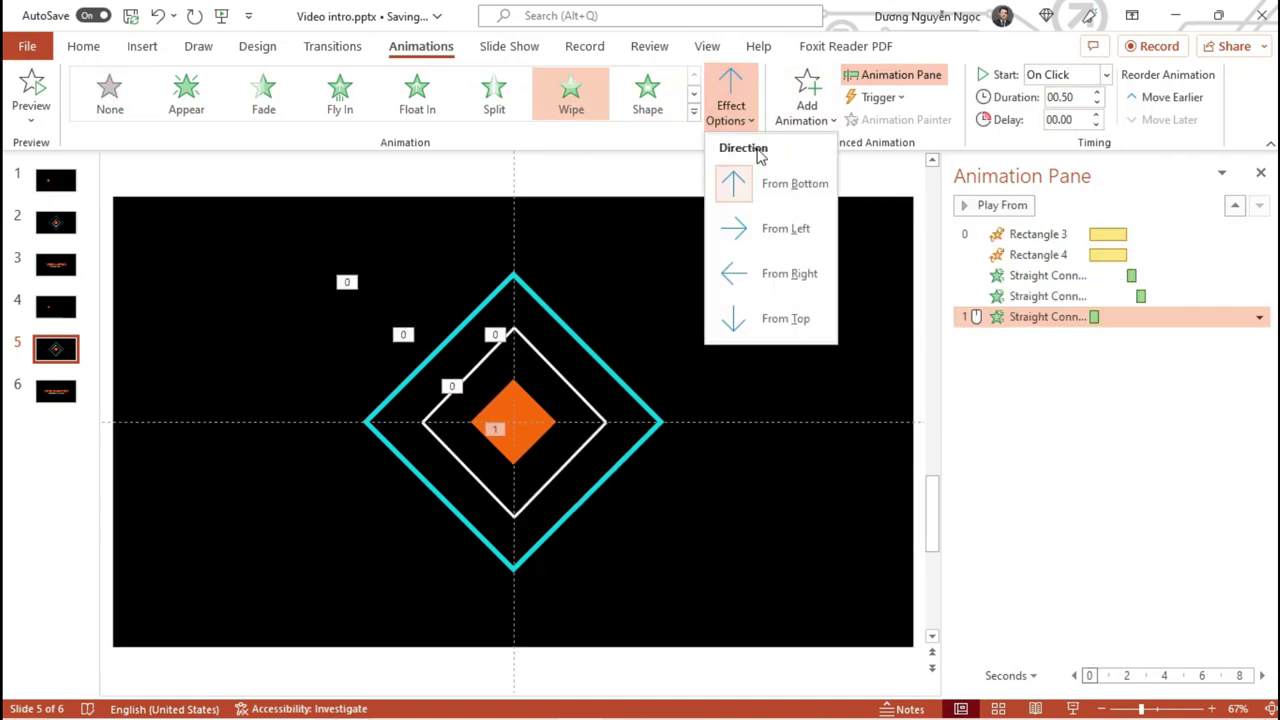
pyautogui.click(760, 320)
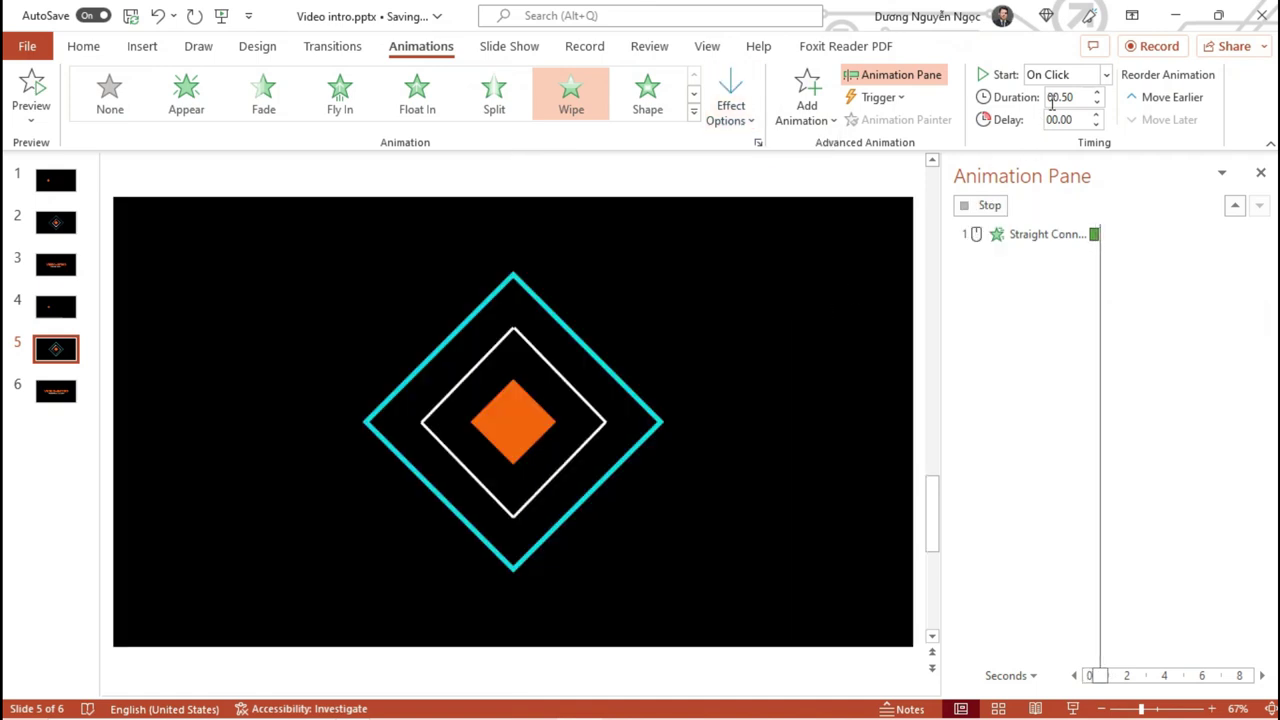
pyautogui.click(1106, 74)
pyautogui.click(1068, 120)
pyautogui.click(1096, 114)
pyautogui.click(1096, 114)
pyautogui.click(1096, 114)
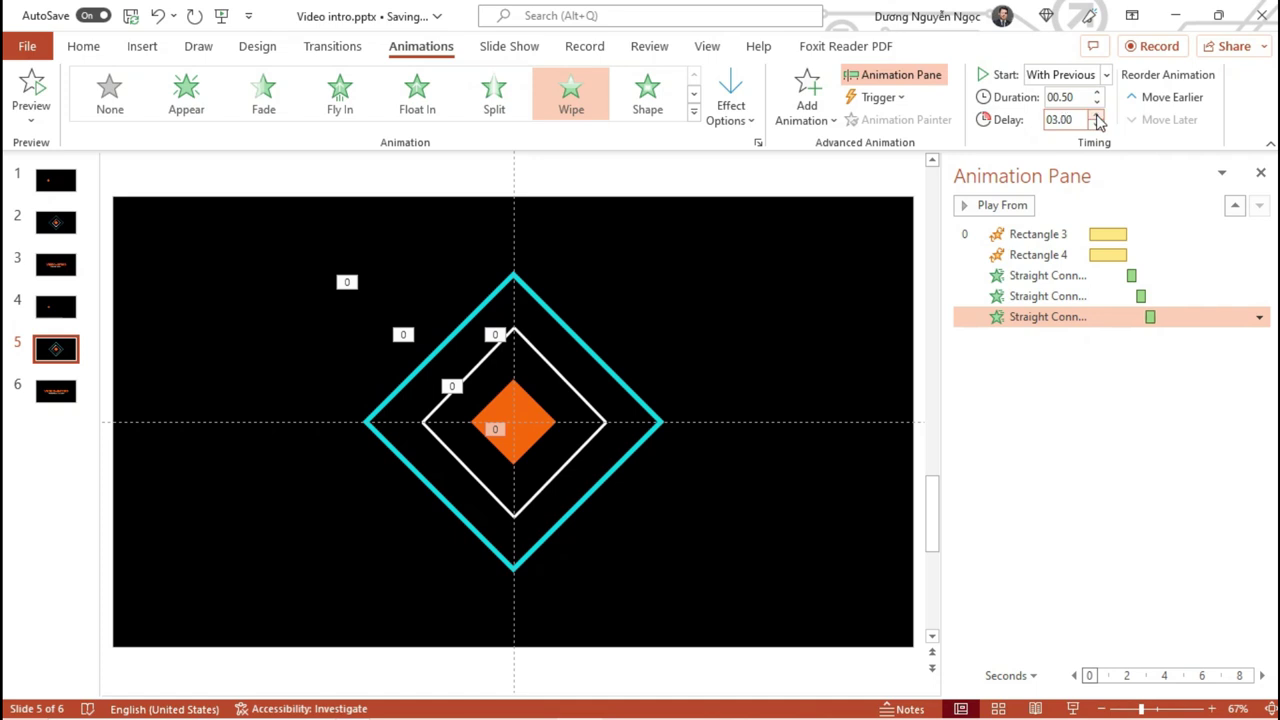
# - Wipe the last edge in with previous, then preview the slide with Shift+F5
pyautogui.click(563, 258)
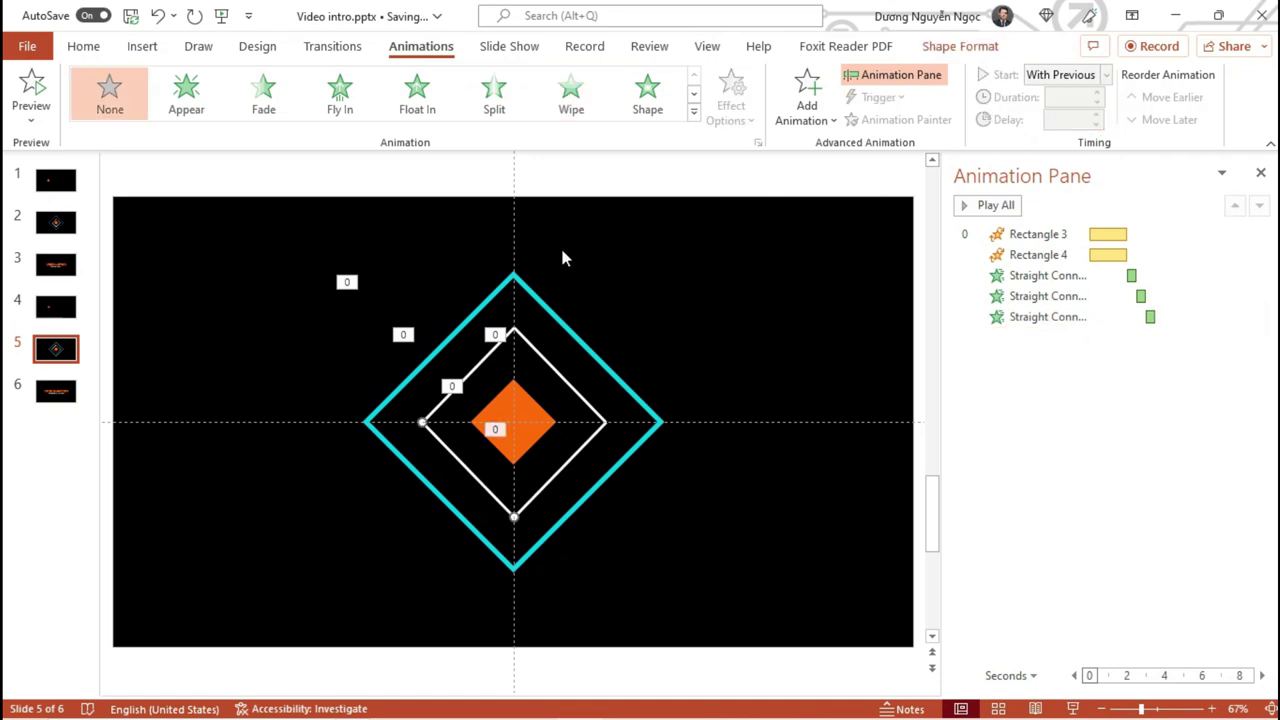
pyautogui.click(572, 100)
pyautogui.click(730, 100)
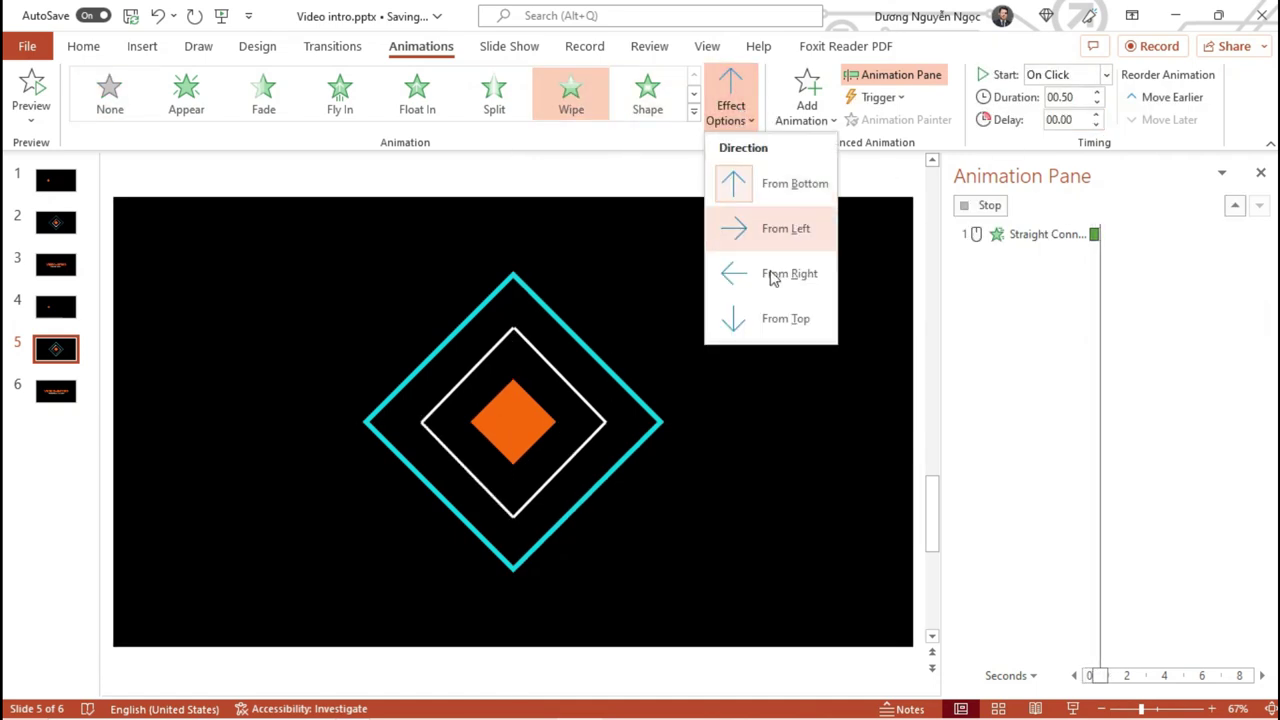
pyautogui.click(785, 273)
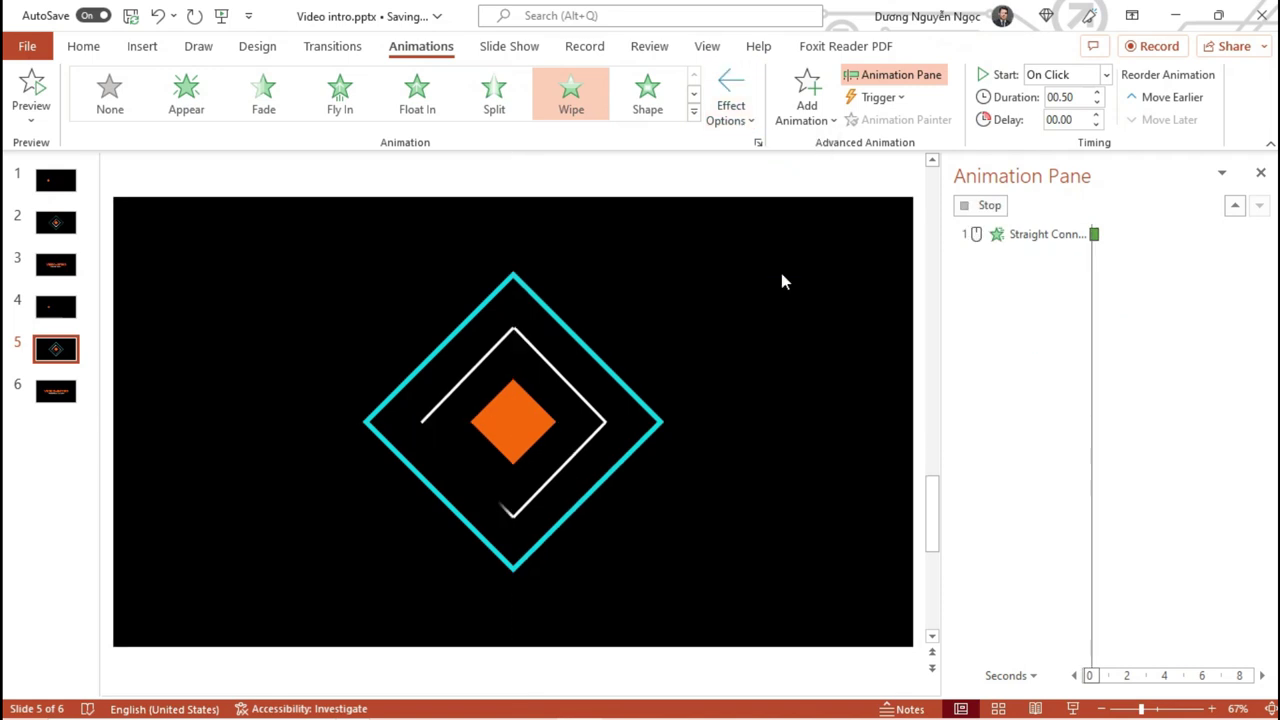
pyautogui.click(1100, 75)
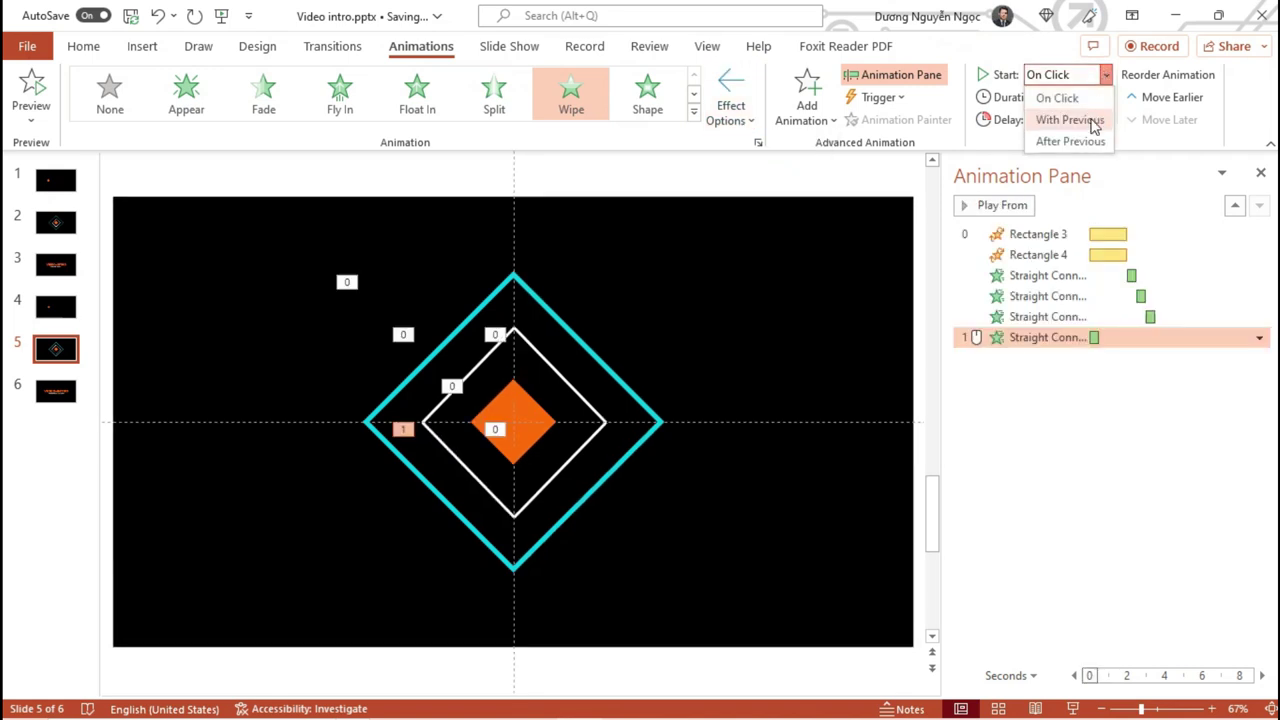
pyautogui.click(1095, 118)
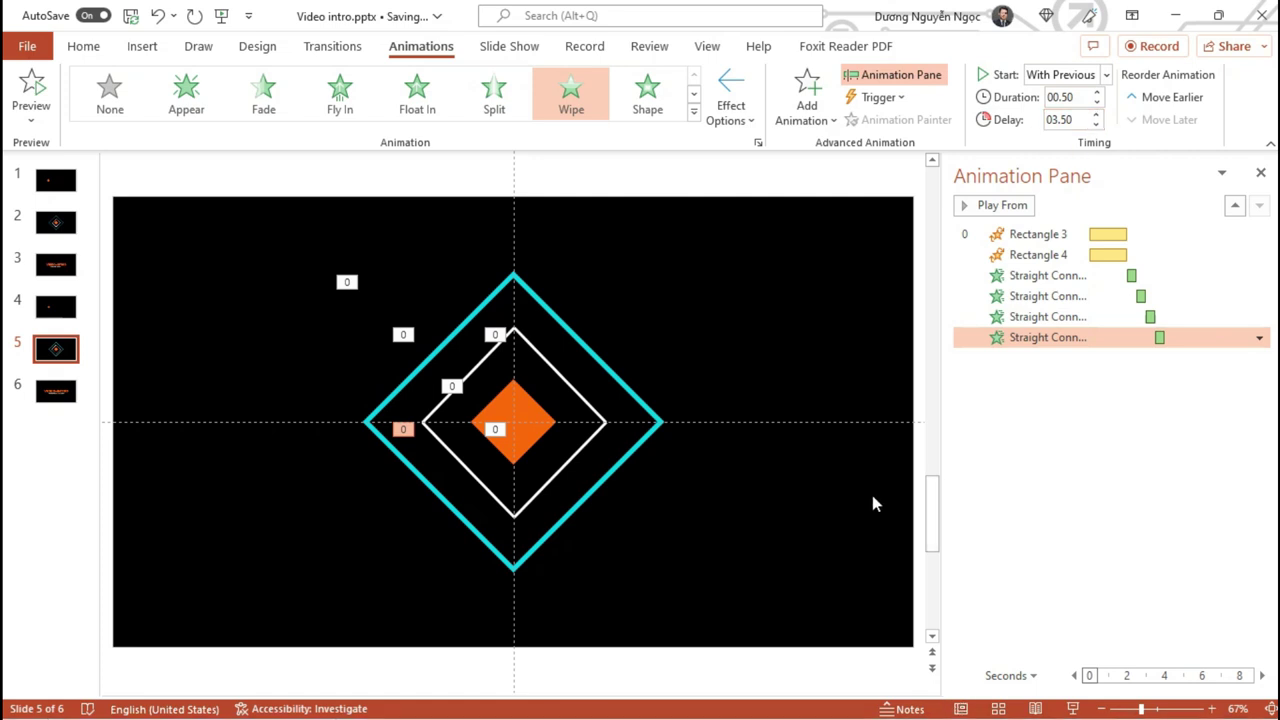
pyautogui.hotkey('shift', 'F5')
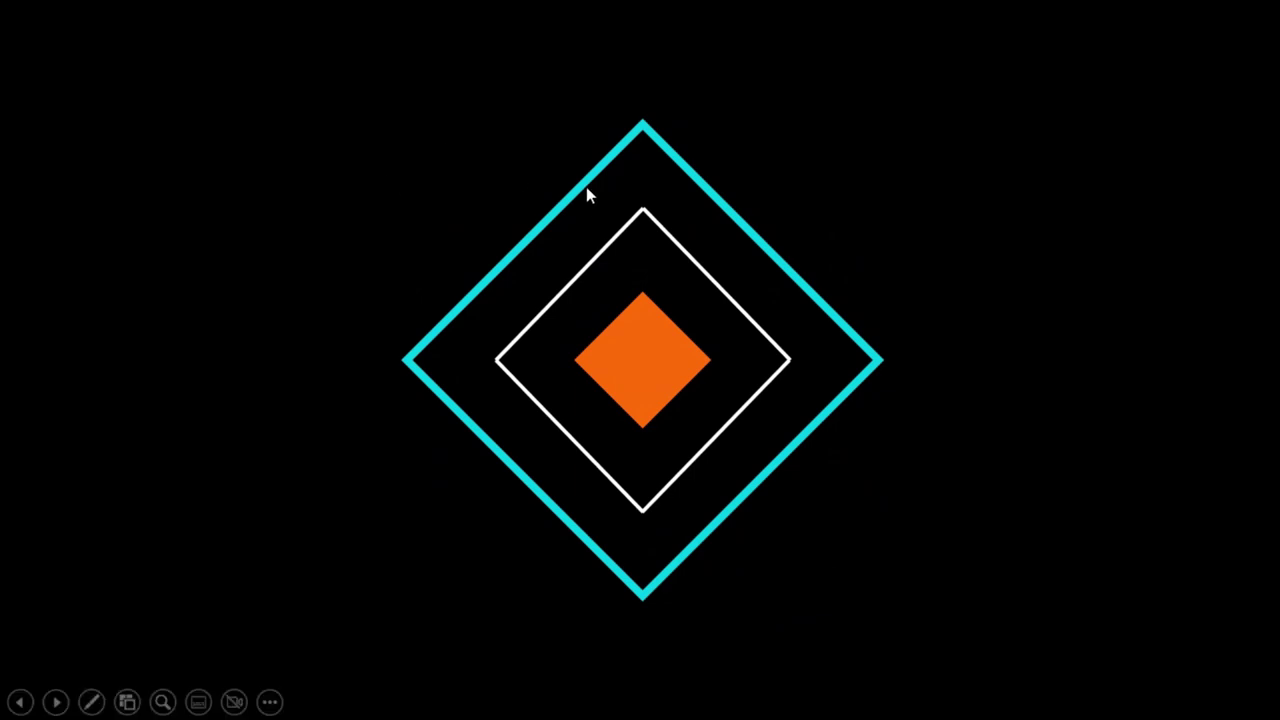
# - Add a Fade entrance to the cyan diamond, starting with previous
pyautogui.press('Escape')
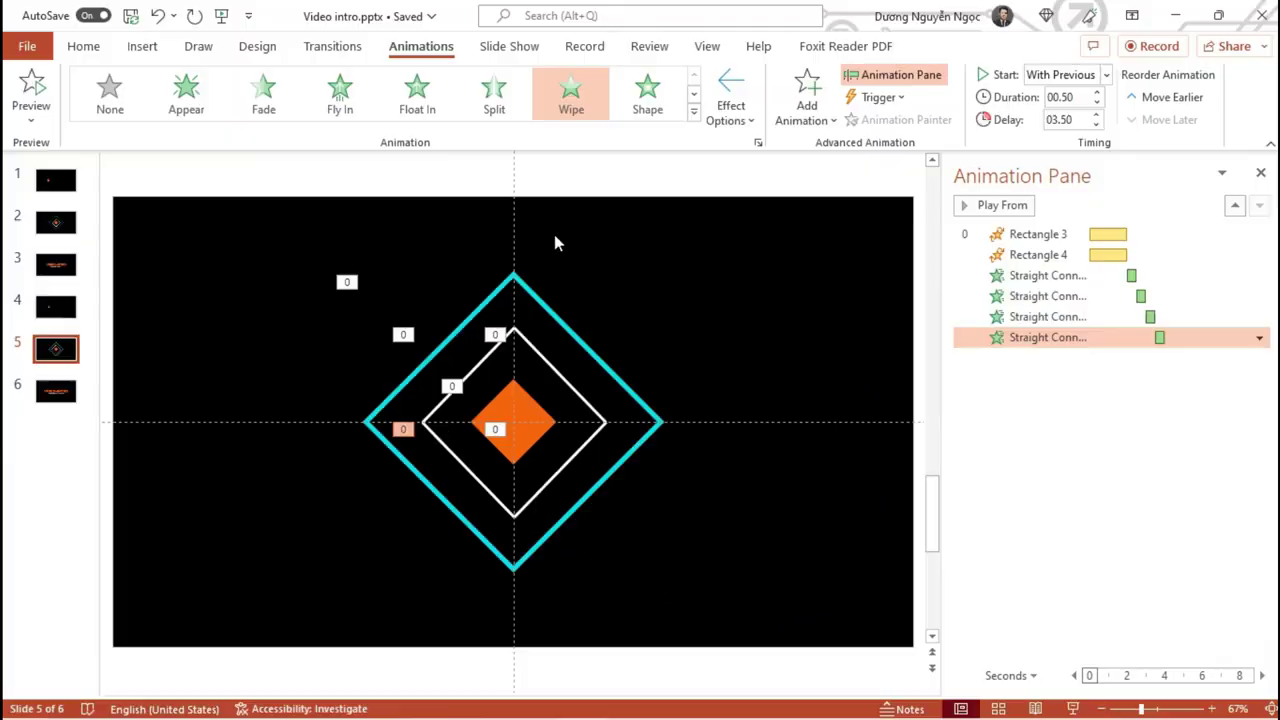
pyautogui.click(529, 288)
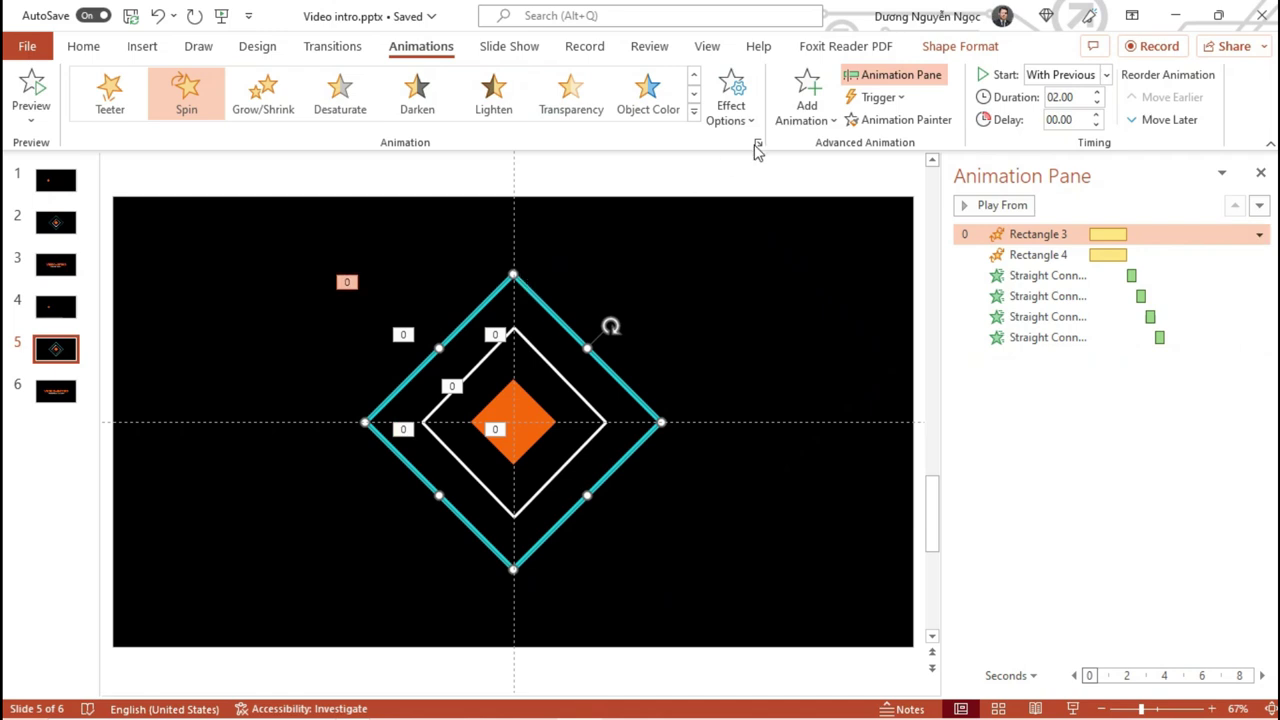
pyautogui.click(808, 100)
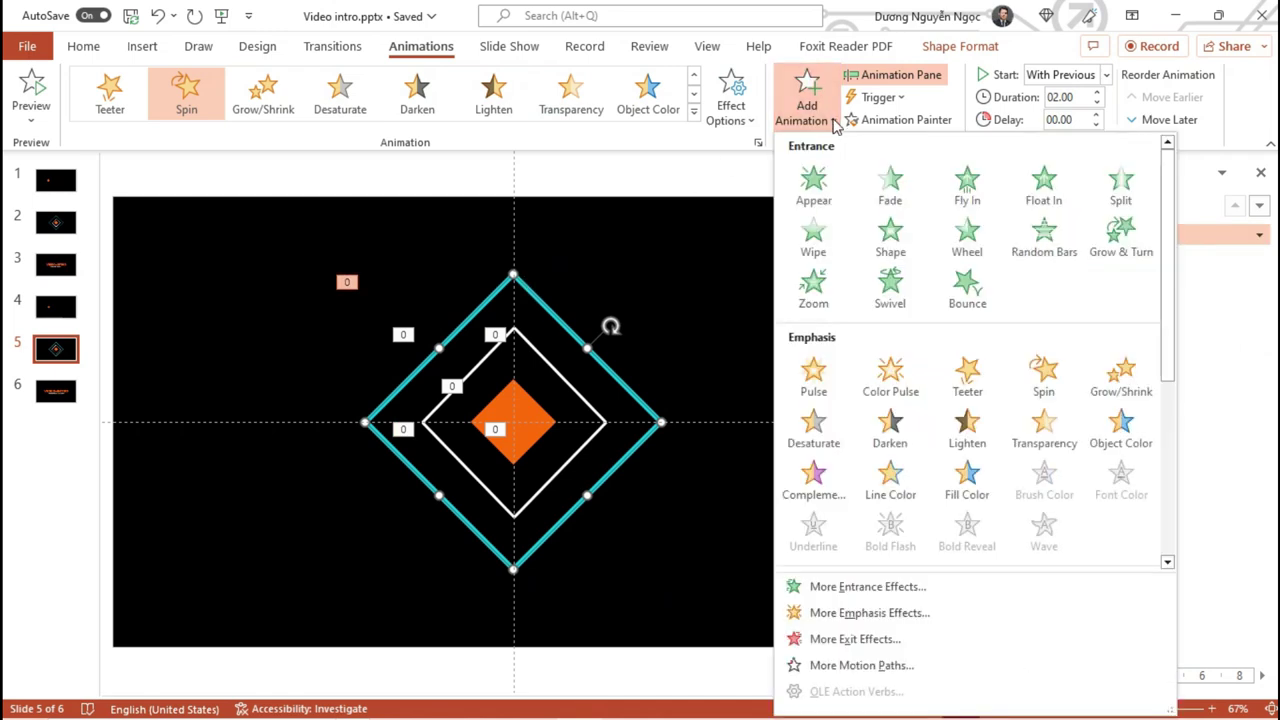
pyautogui.click(890, 182)
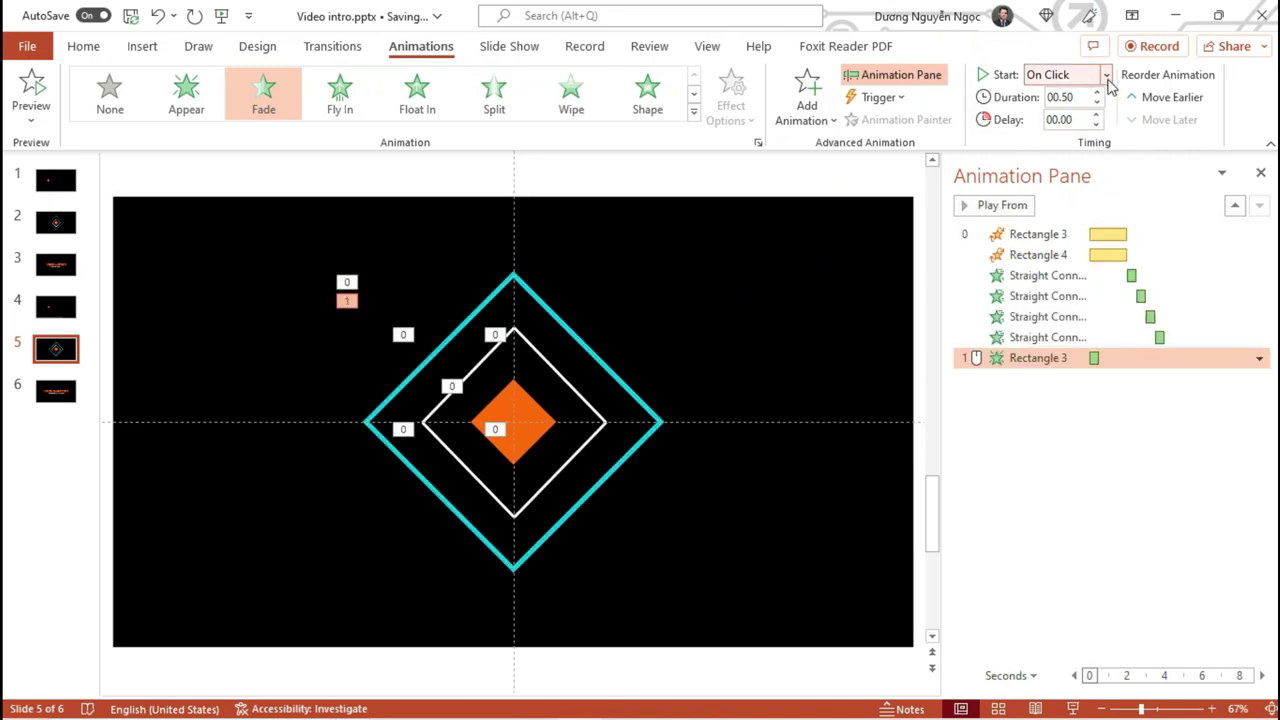
pyautogui.click(1106, 77)
pyautogui.click(1077, 120)
pyautogui.write('03.5')
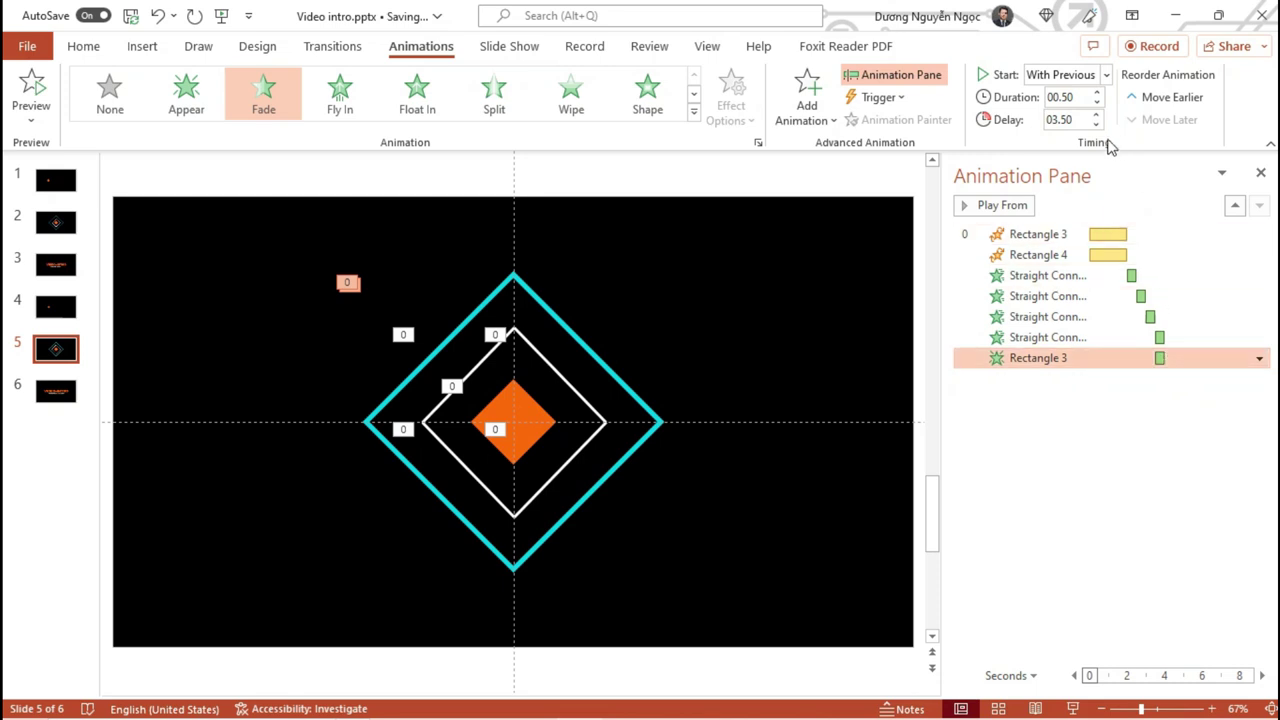
pyautogui.click(1096, 124)
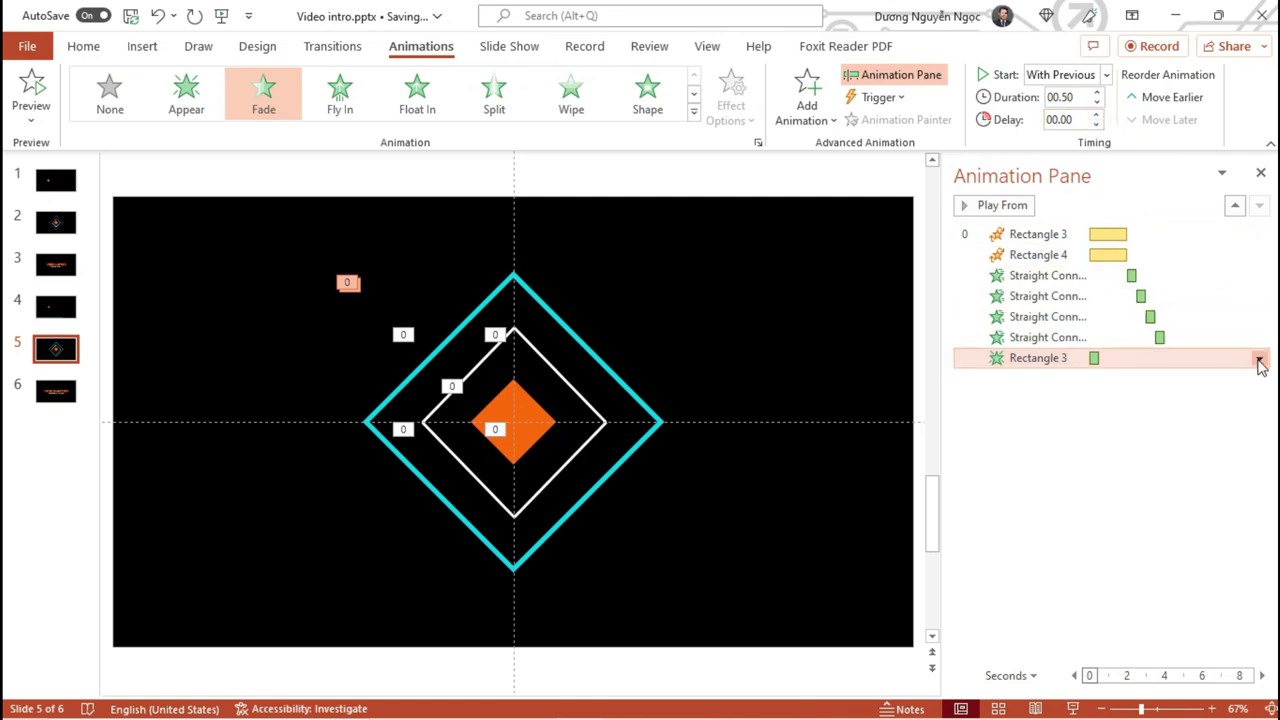
# - Make the cyan diamond's fade repeat 20 times with a 0.25-second duration
pyautogui.click(1259, 359)
pyautogui.click(1163, 467)
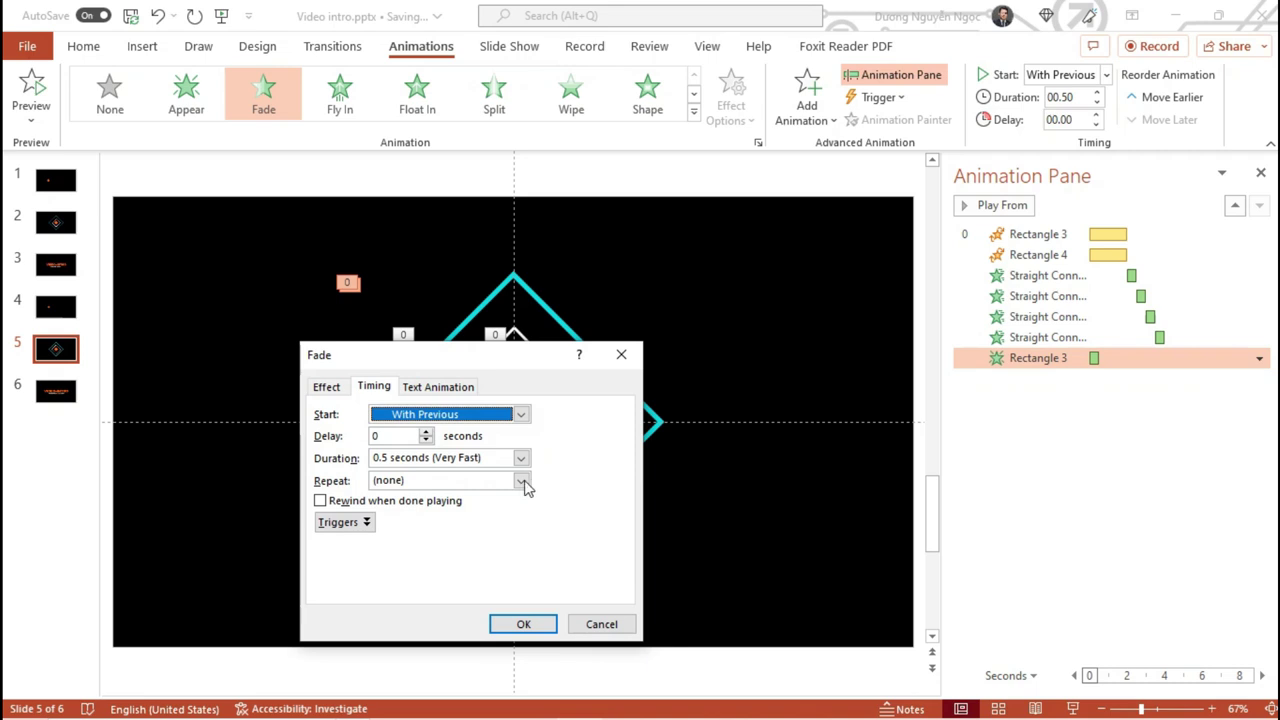
pyautogui.click(522, 481)
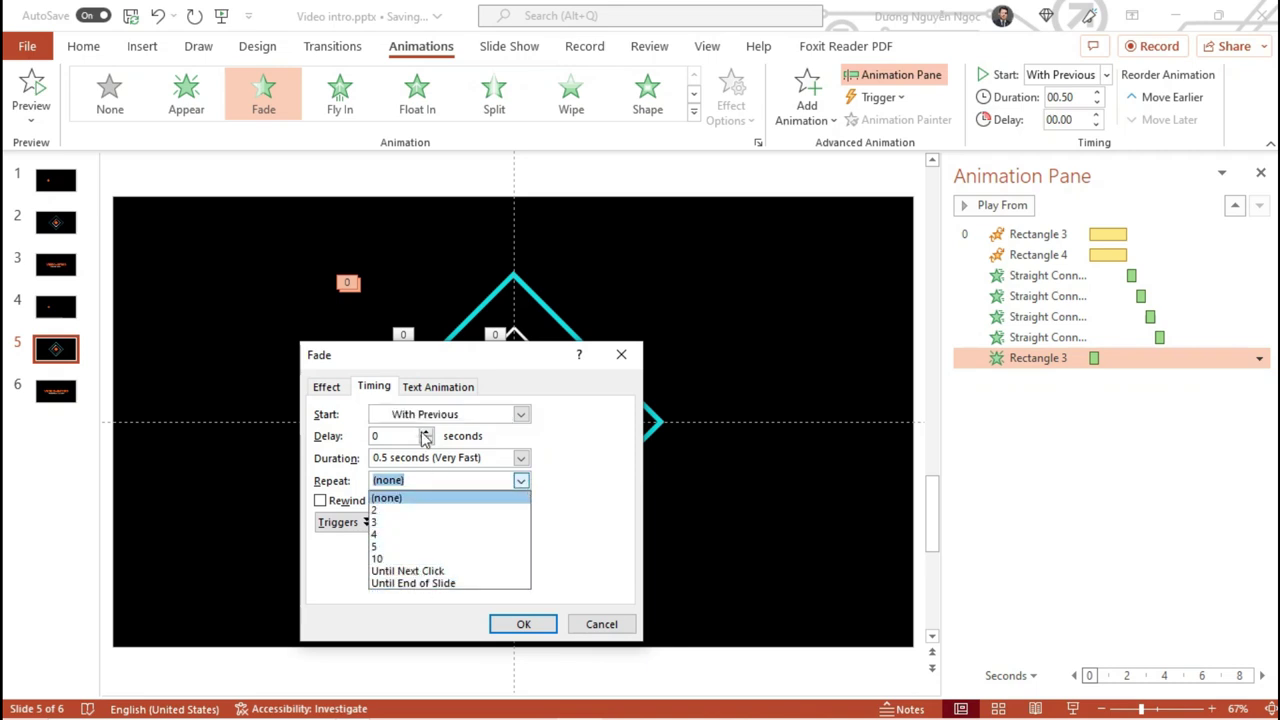
pyautogui.write('2')
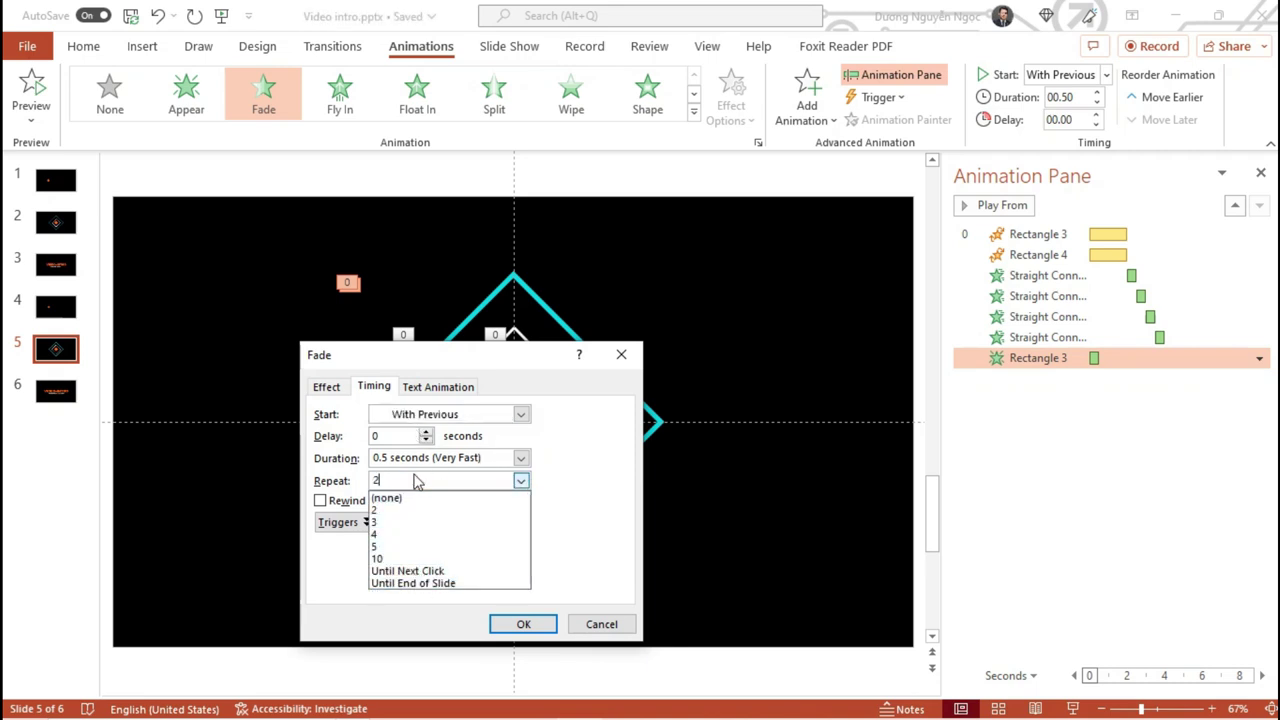
pyautogui.write('0')
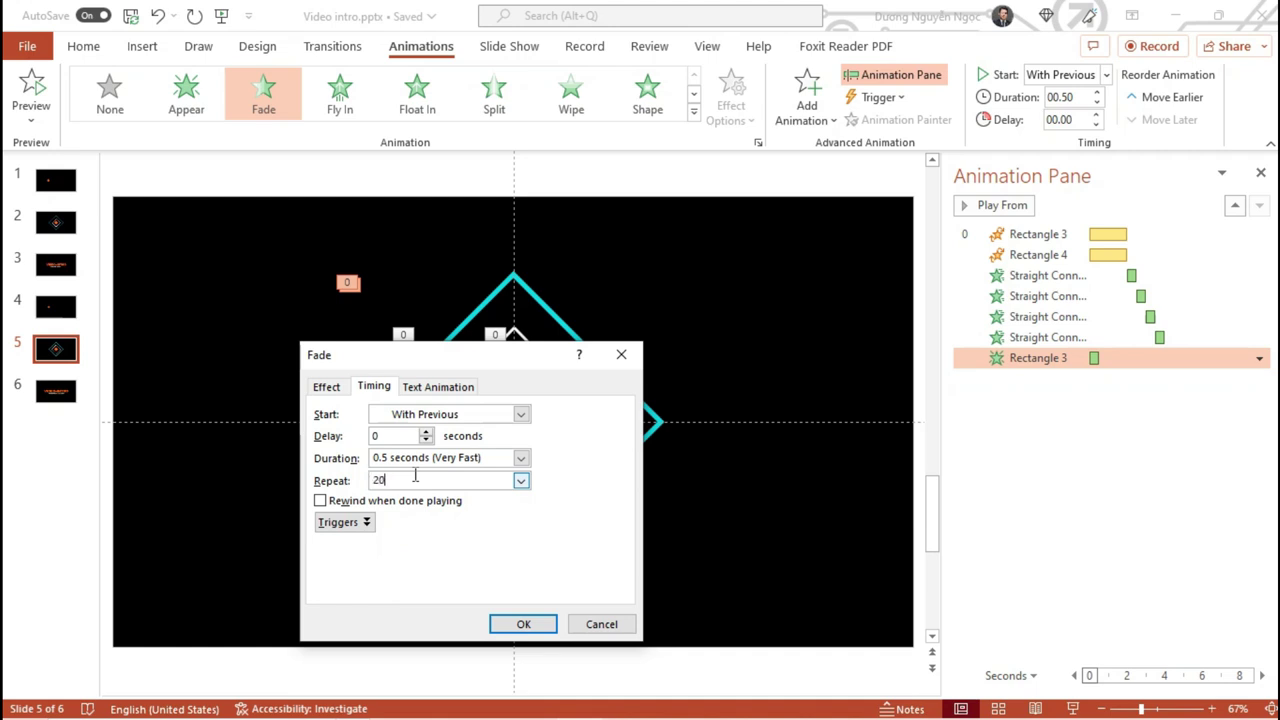
pyautogui.press('Return')
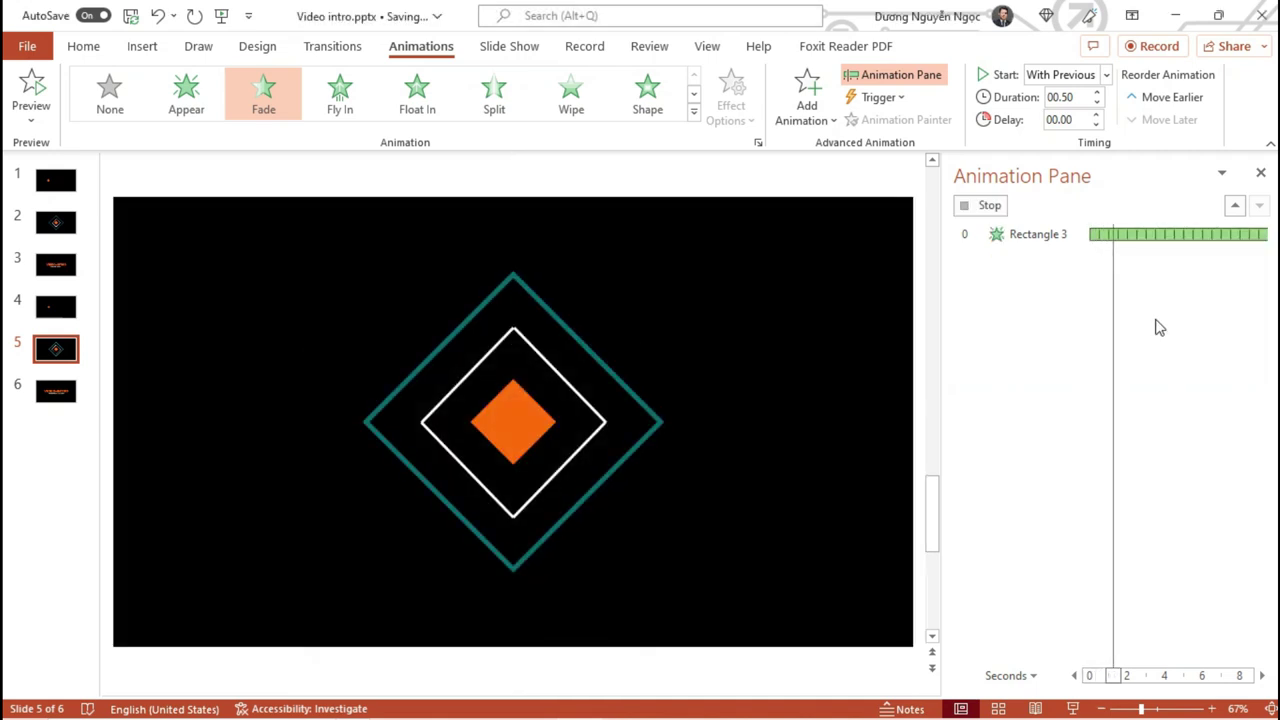
pyautogui.click(1096, 103)
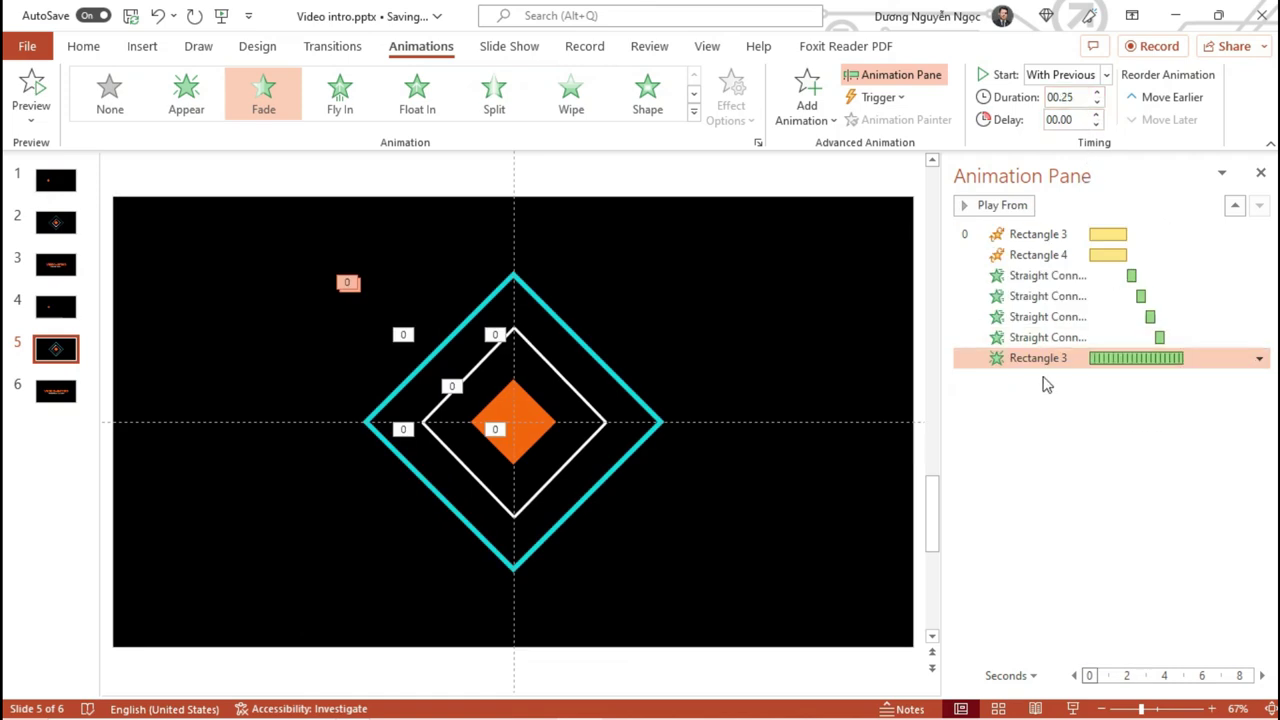
pyautogui.click(530, 413)
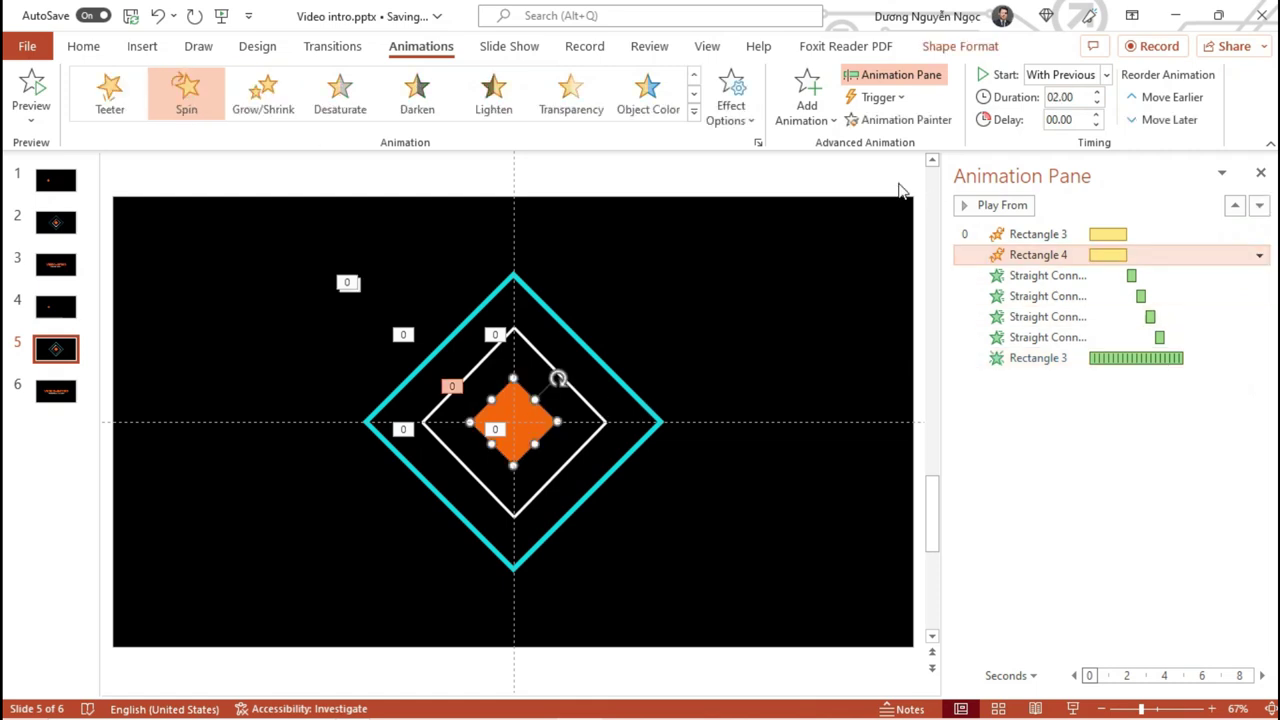
# - Give Rectangle 4 (orange diamond) a Fade, with previous, repeating 20 times
pyautogui.click(807, 112)
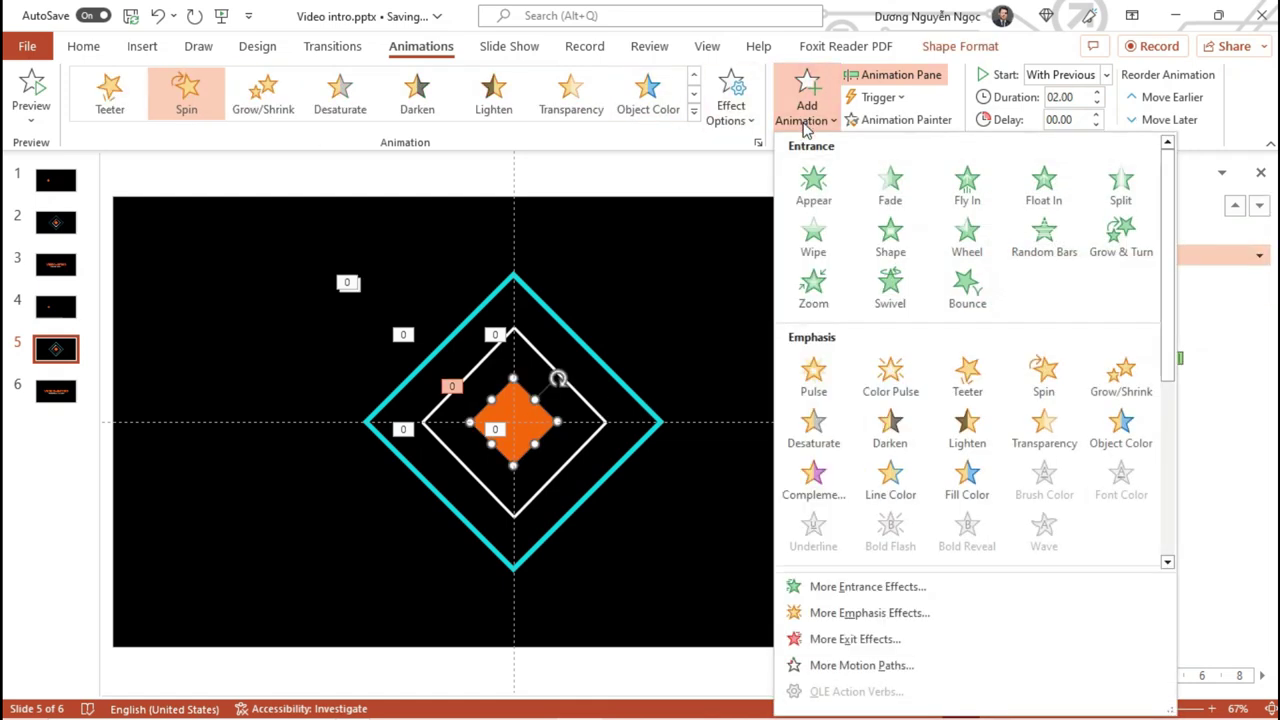
pyautogui.click(890, 190)
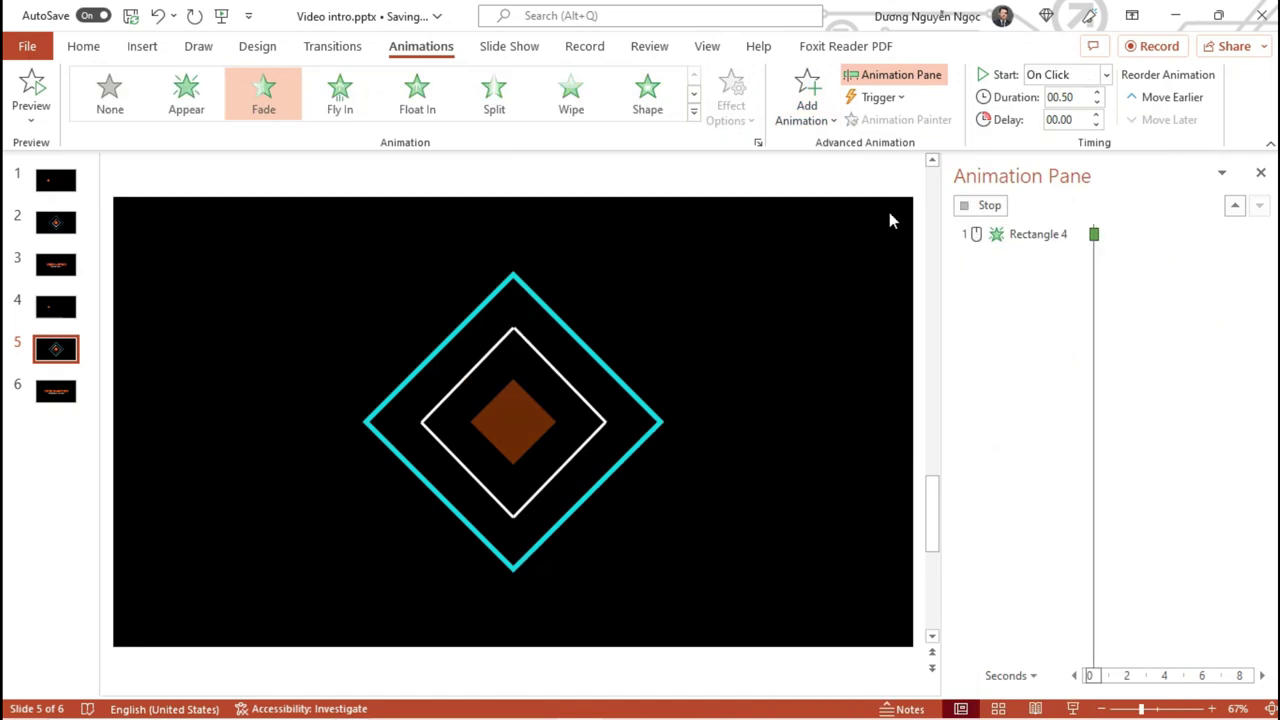
pyautogui.click(1106, 75)
pyautogui.click(1068, 120)
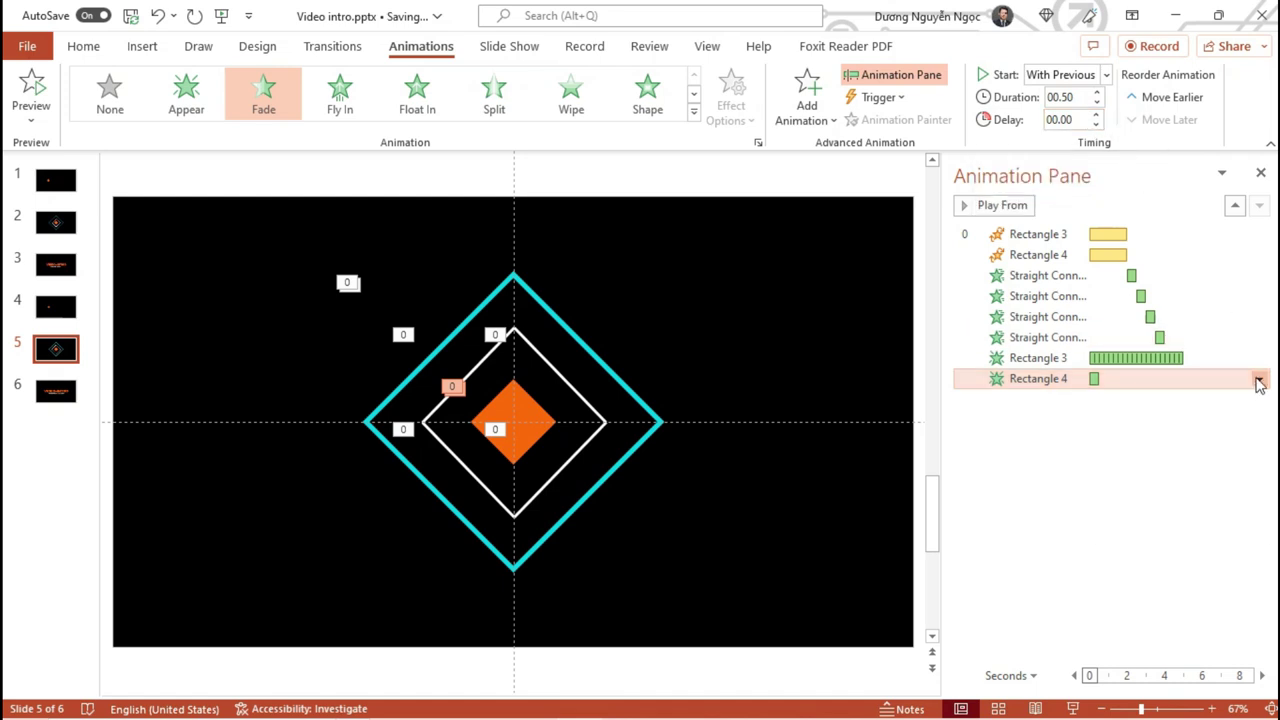
pyautogui.click(1259, 382)
pyautogui.click(1168, 489)
pyautogui.click(414, 480)
pyautogui.write('20')
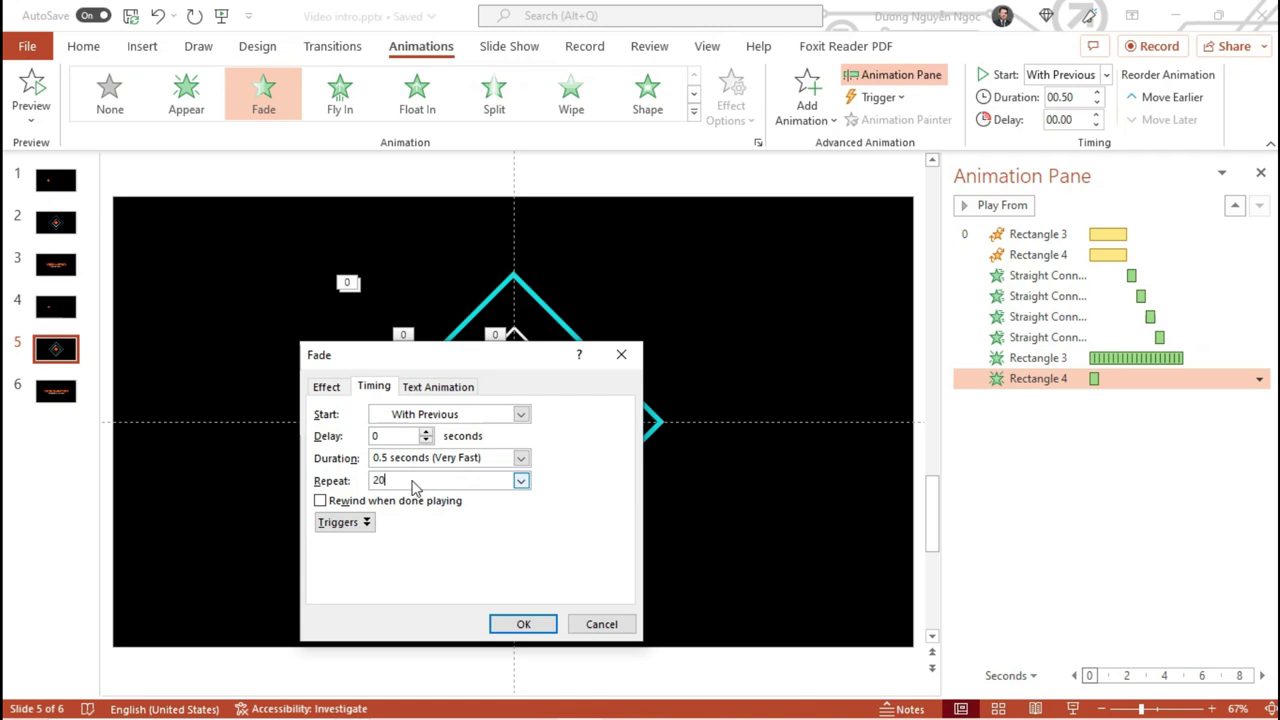
pyautogui.press('Return')
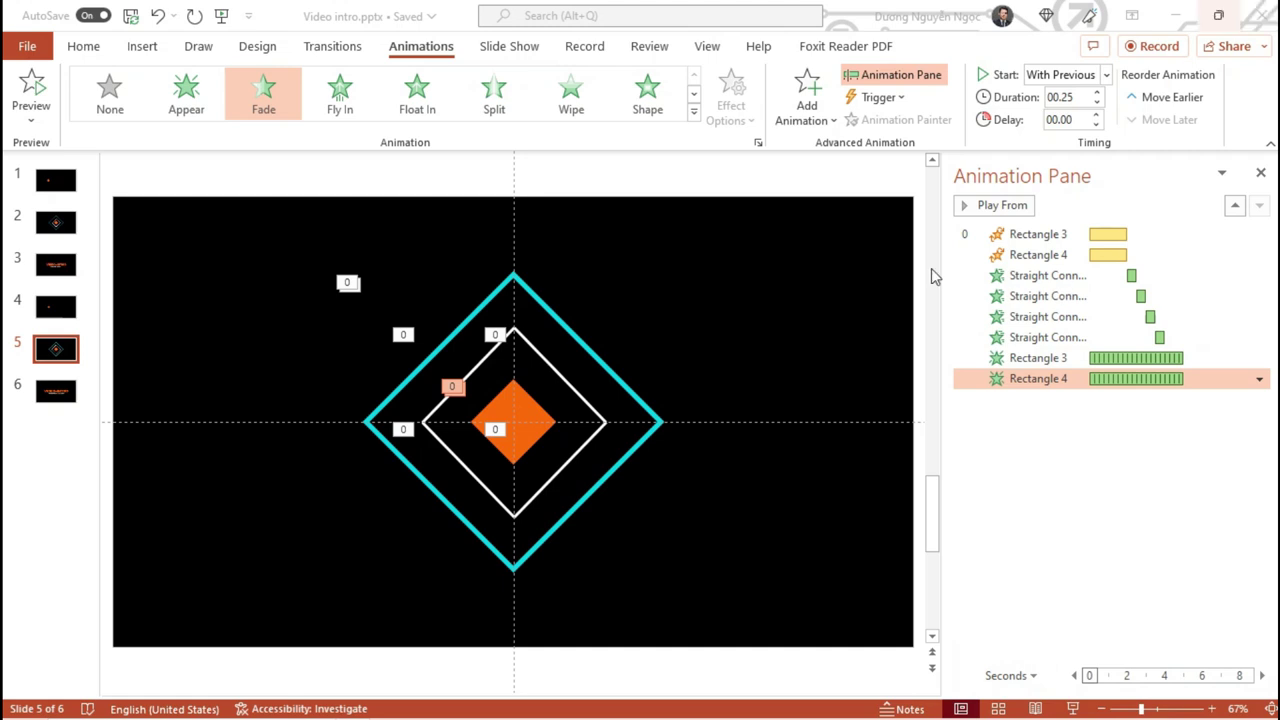
pyautogui.click(822, 286)
pyautogui.hotkey('shift', 'F5')
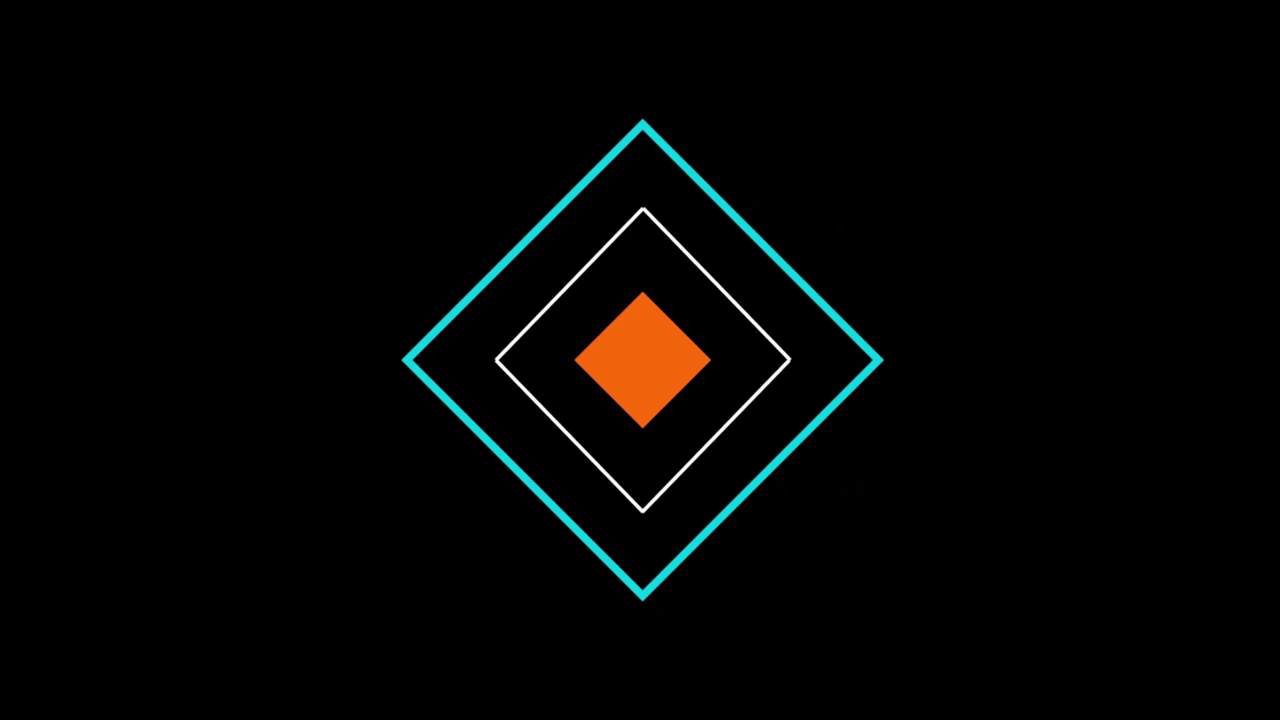
pyautogui.press('Escape')
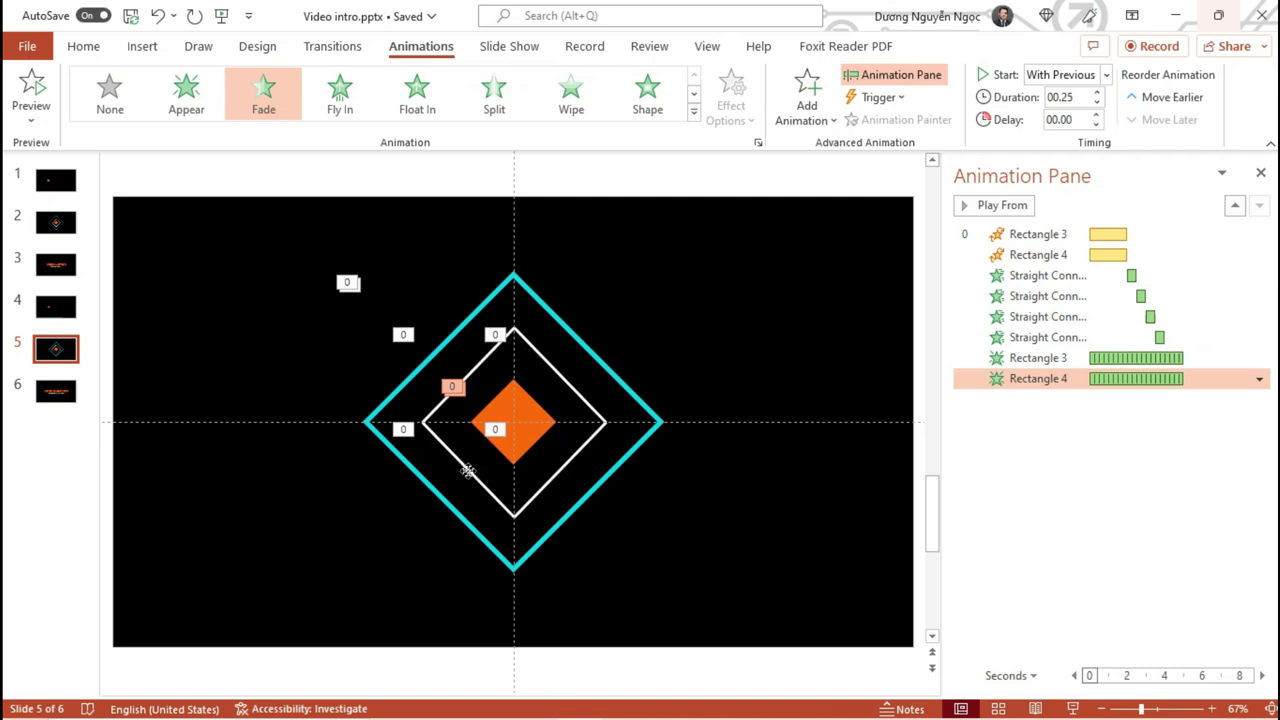
pyautogui.click(467, 471)
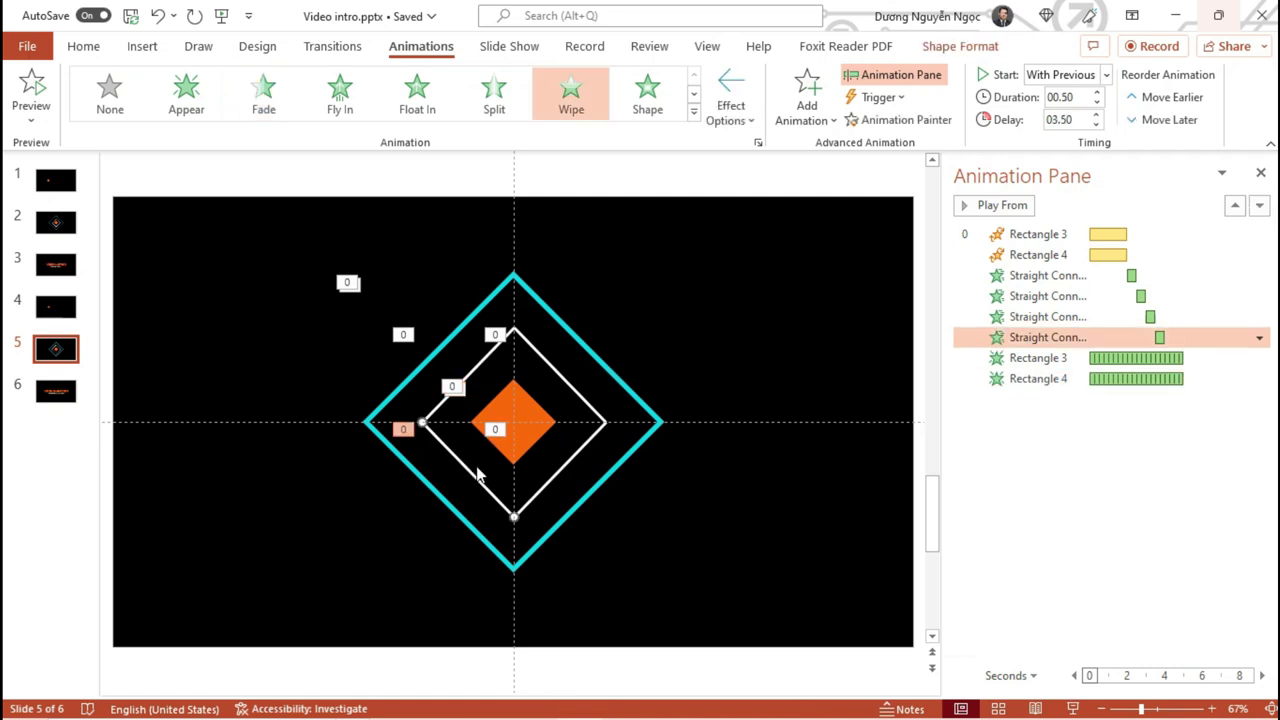
pyautogui.click(70, 230)
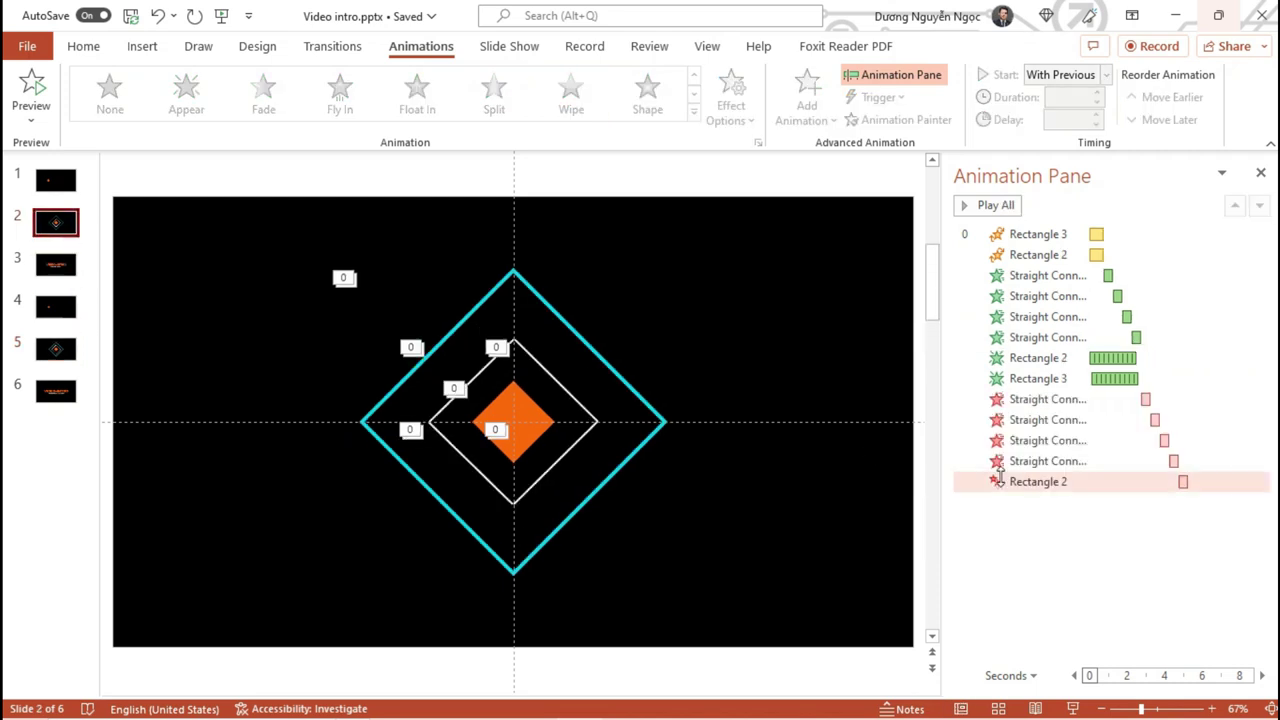
pyautogui.hotkey('shift', 'F5')
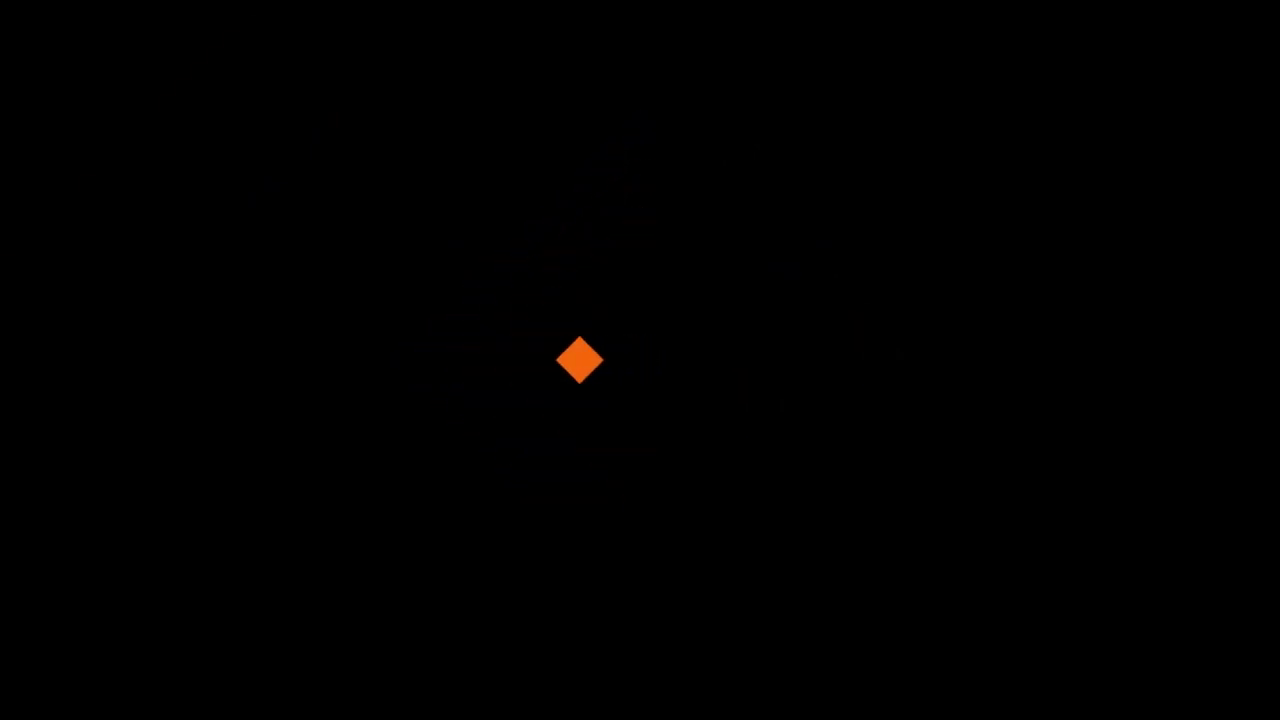
pyautogui.press('Escape')
pyautogui.click(55, 347)
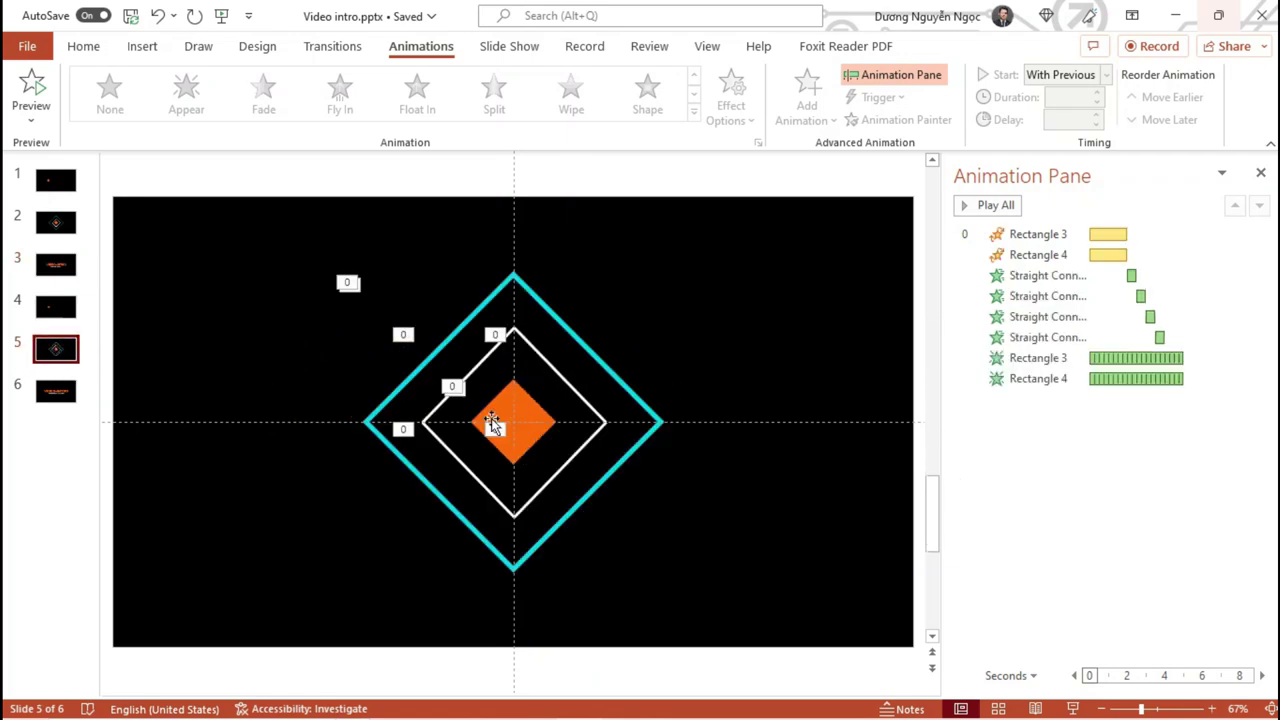
pyautogui.click(466, 468)
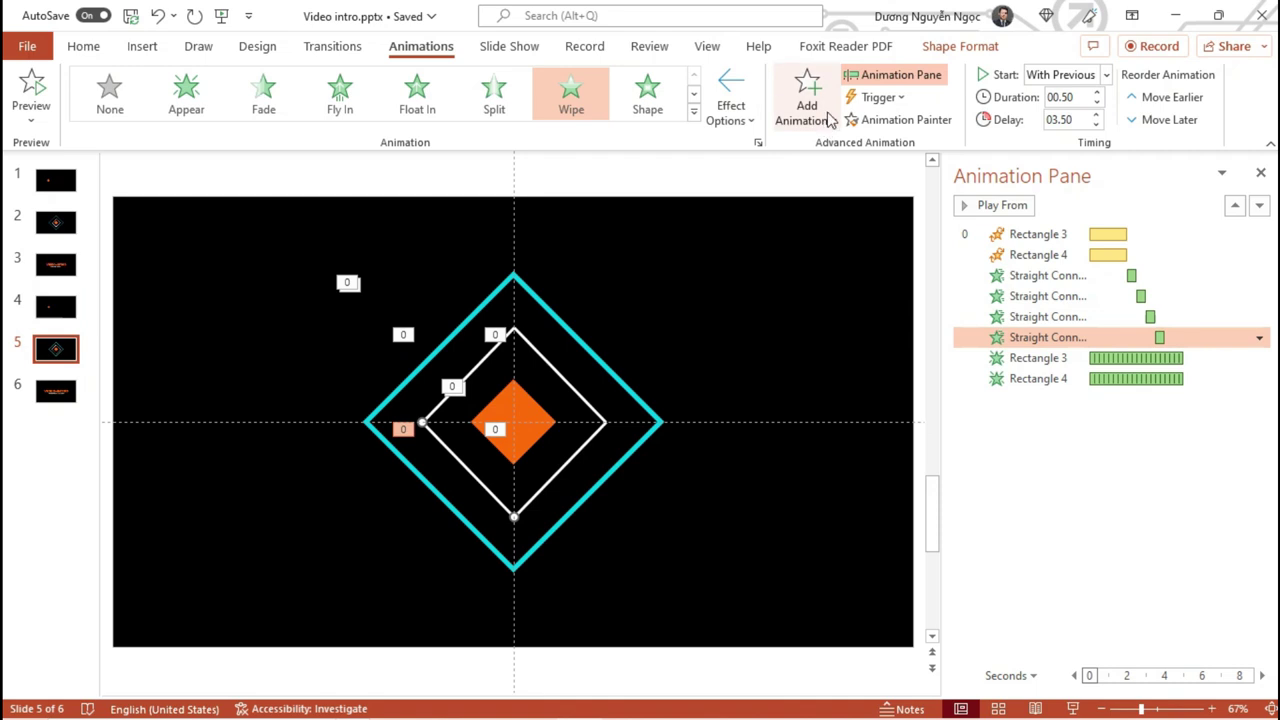
pyautogui.click(808, 110)
pyautogui.scroll(-3, 900, 410)
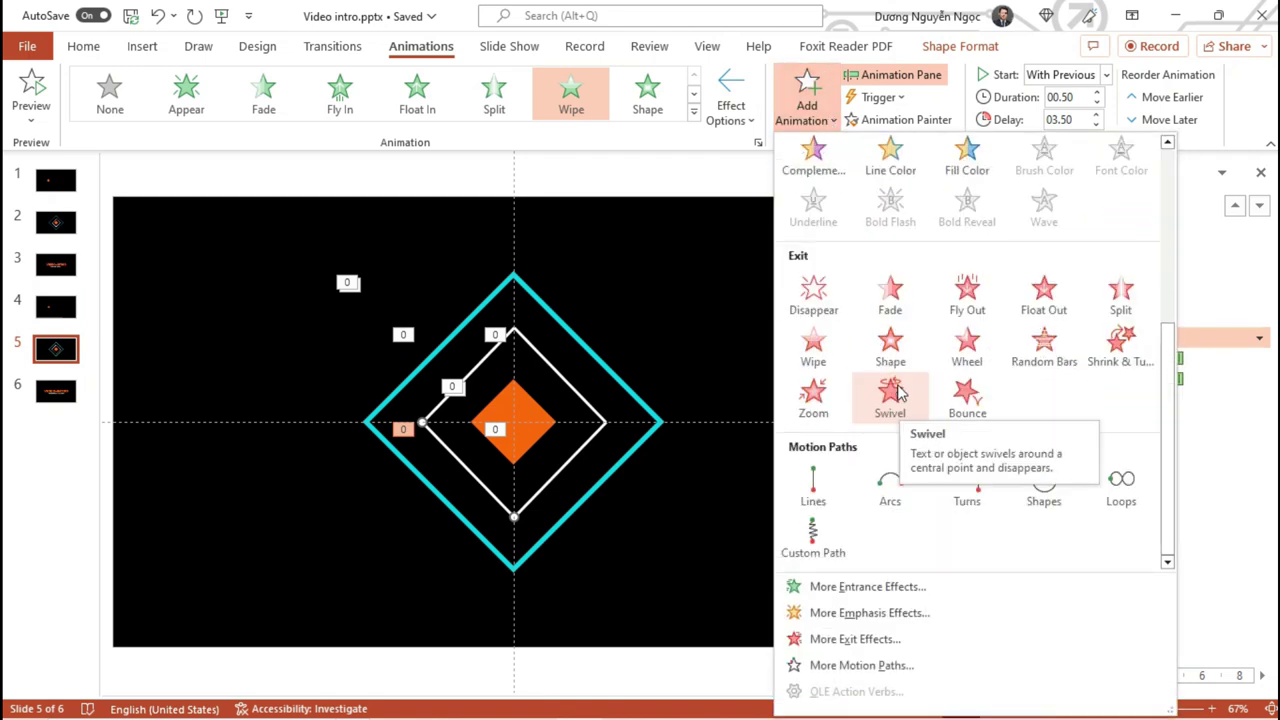
# - Give the lower-left line a Wipe exit from the left, with previous, delayed 4.00 seconds
pyautogui.click(815, 363)
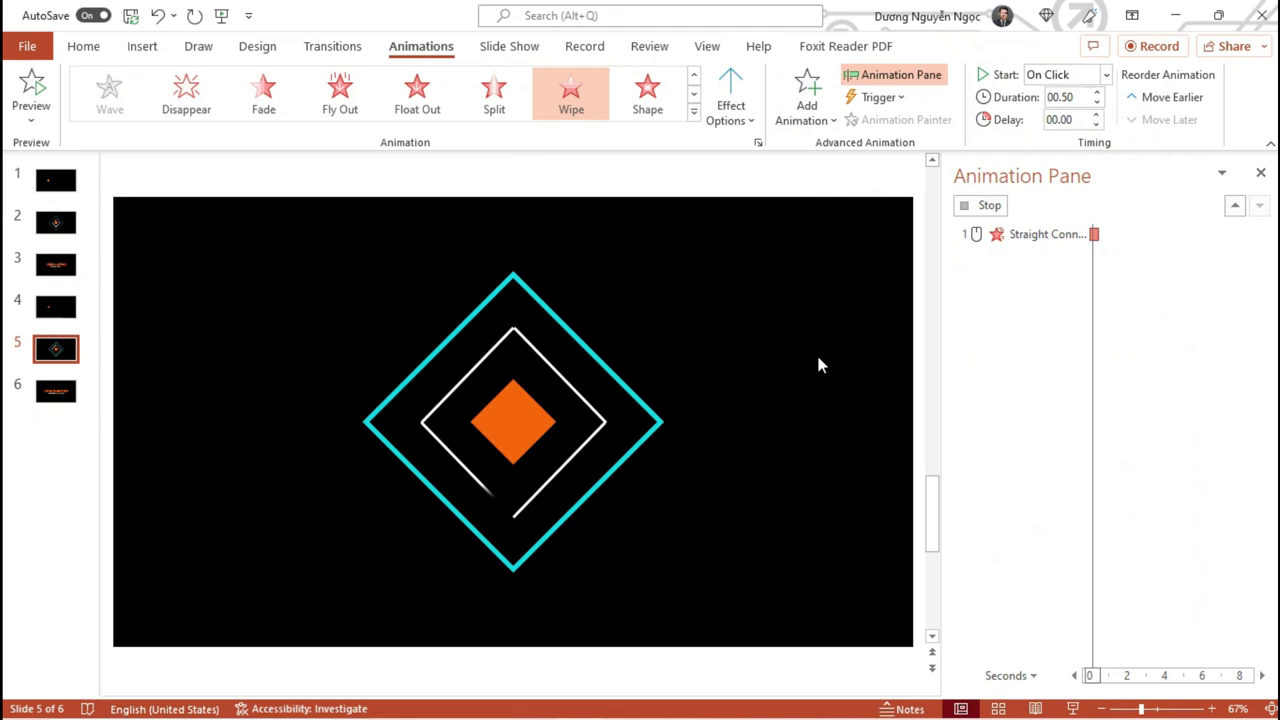
pyautogui.click(725, 118)
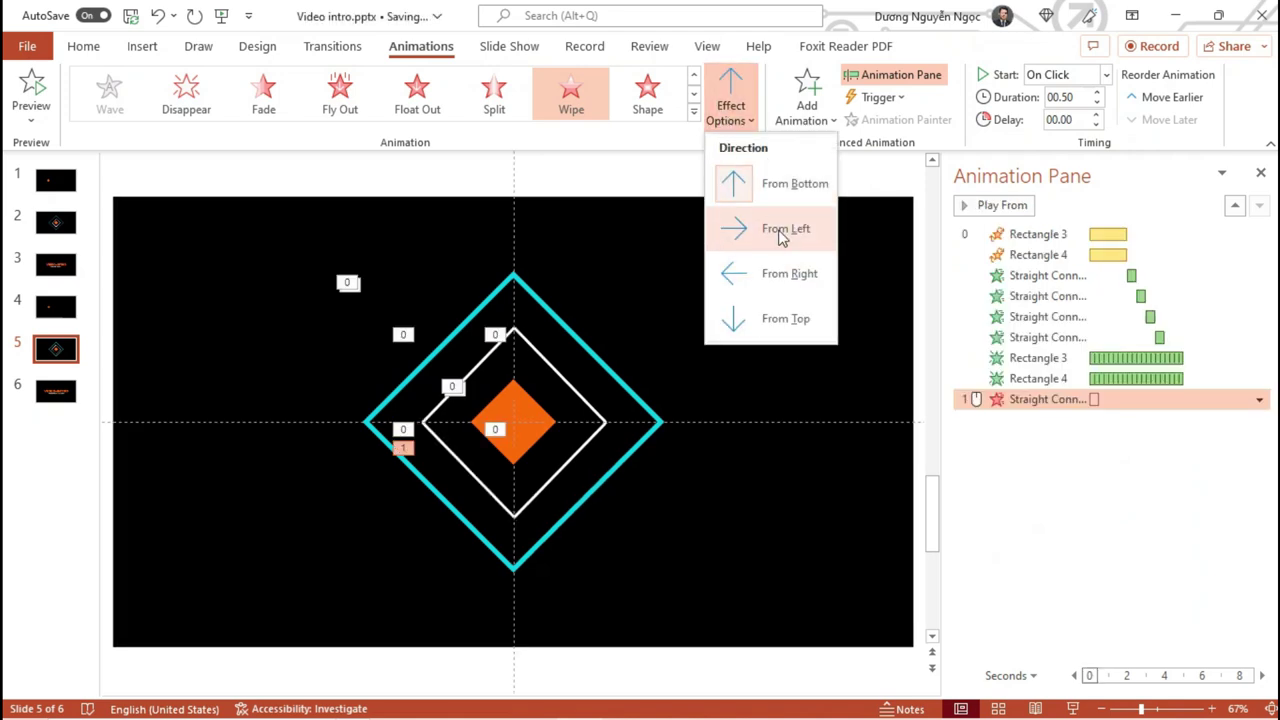
pyautogui.click(781, 231)
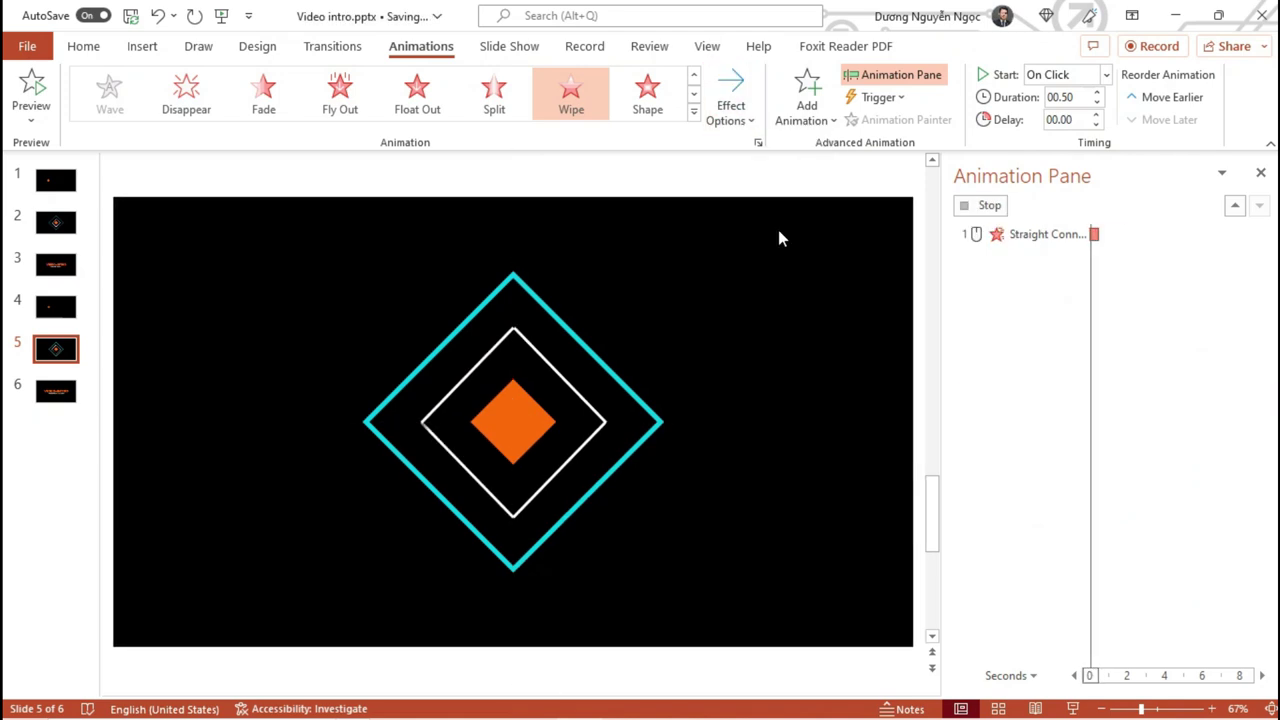
pyautogui.click(1104, 77)
pyautogui.click(1092, 120)
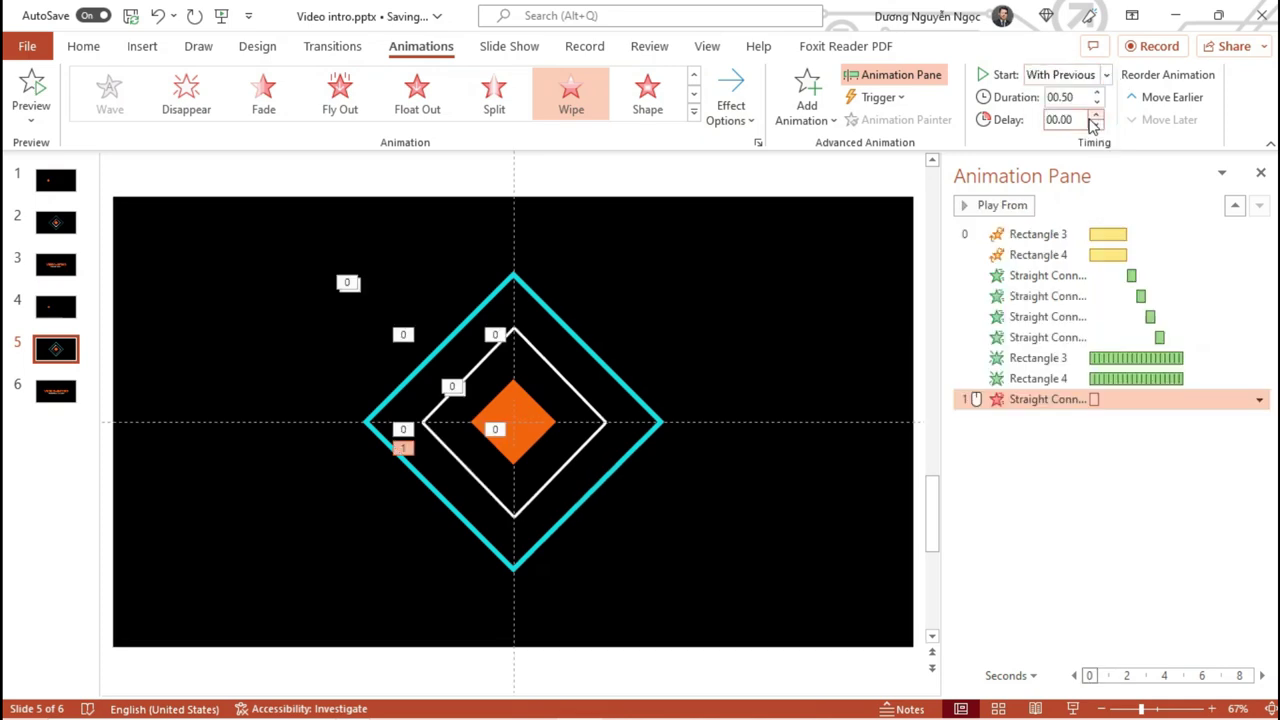
pyautogui.click(1095, 116)
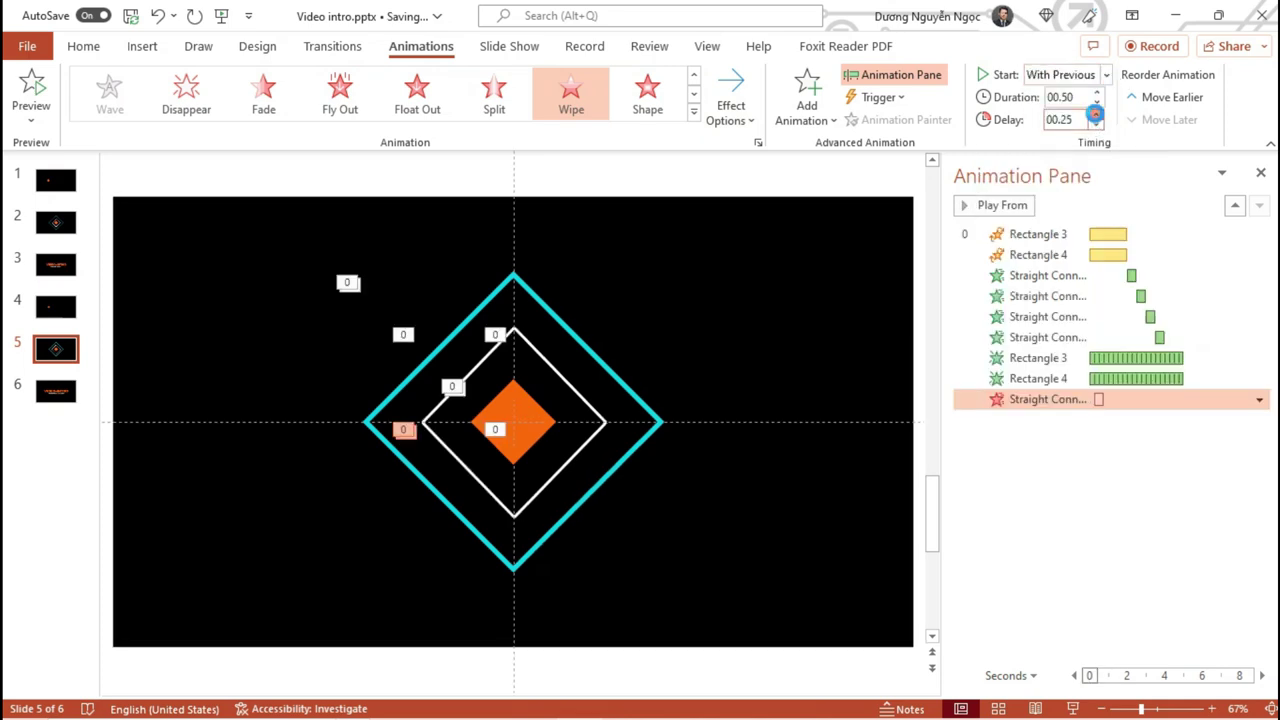
pyautogui.click(1095, 113)
pyautogui.write('04')
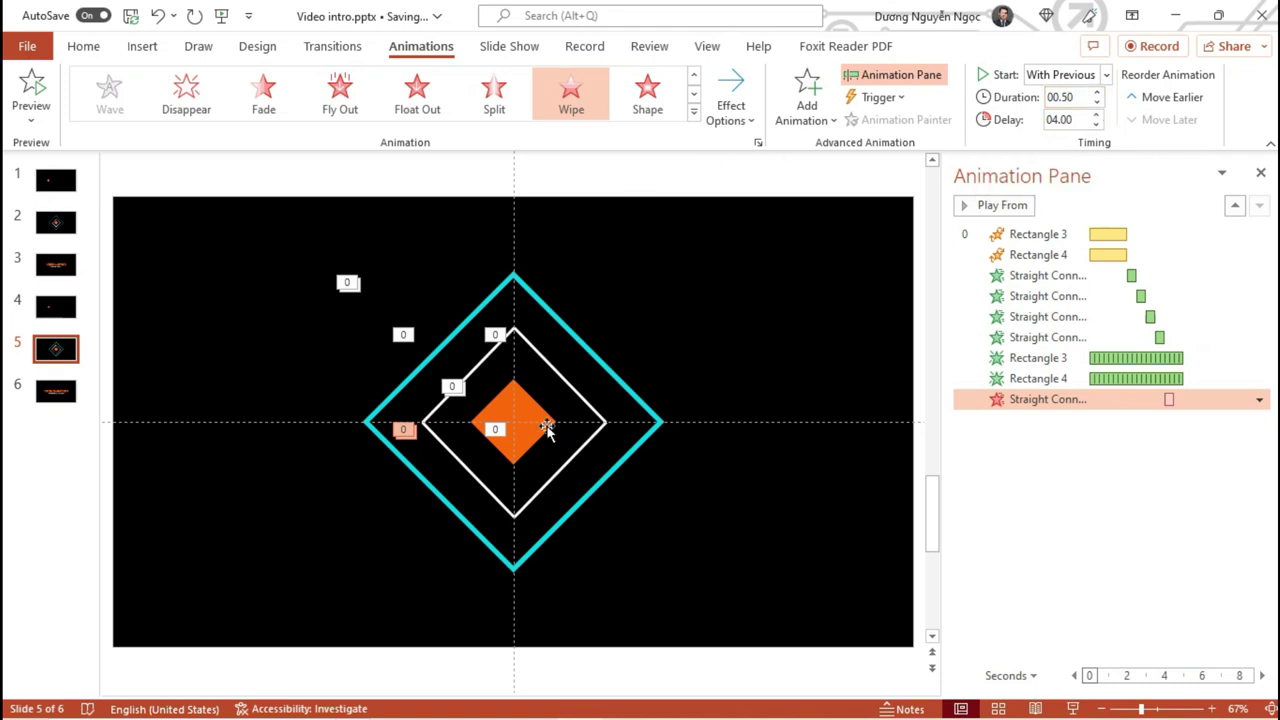
# - Give the lower-right line a Wipe exit starting with previous
pyautogui.click(557, 471)
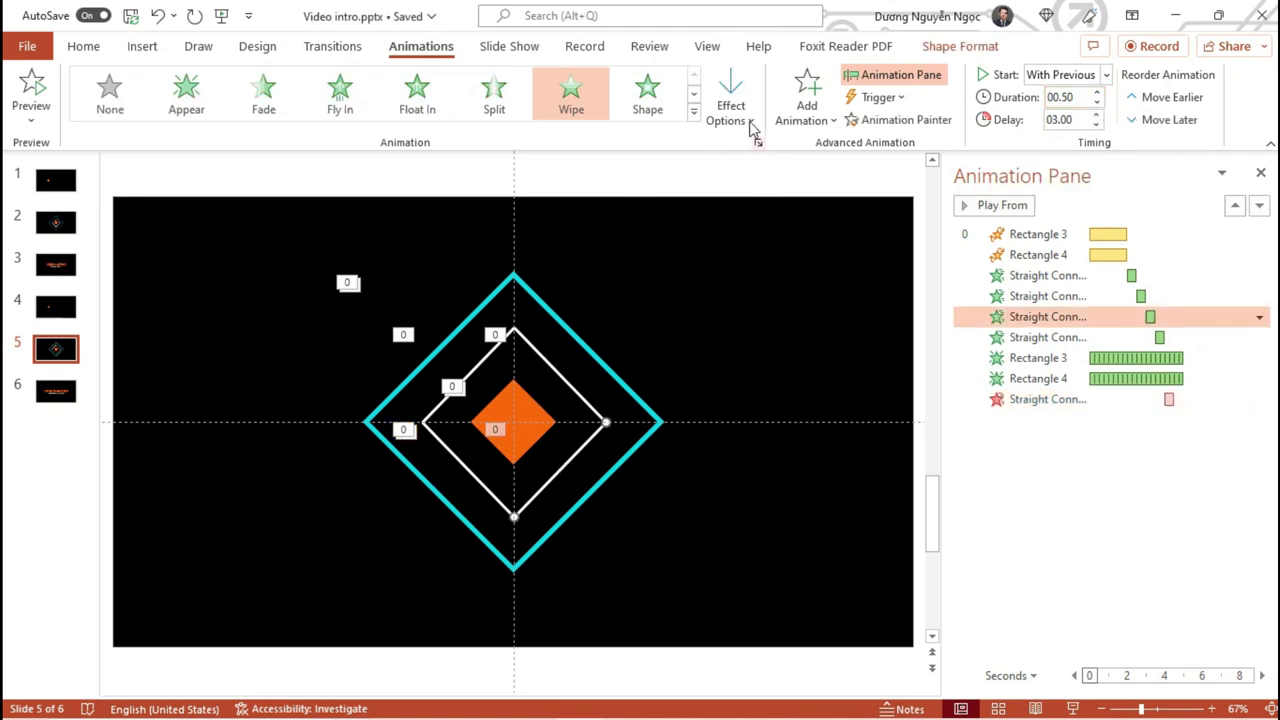
pyautogui.click(807, 117)
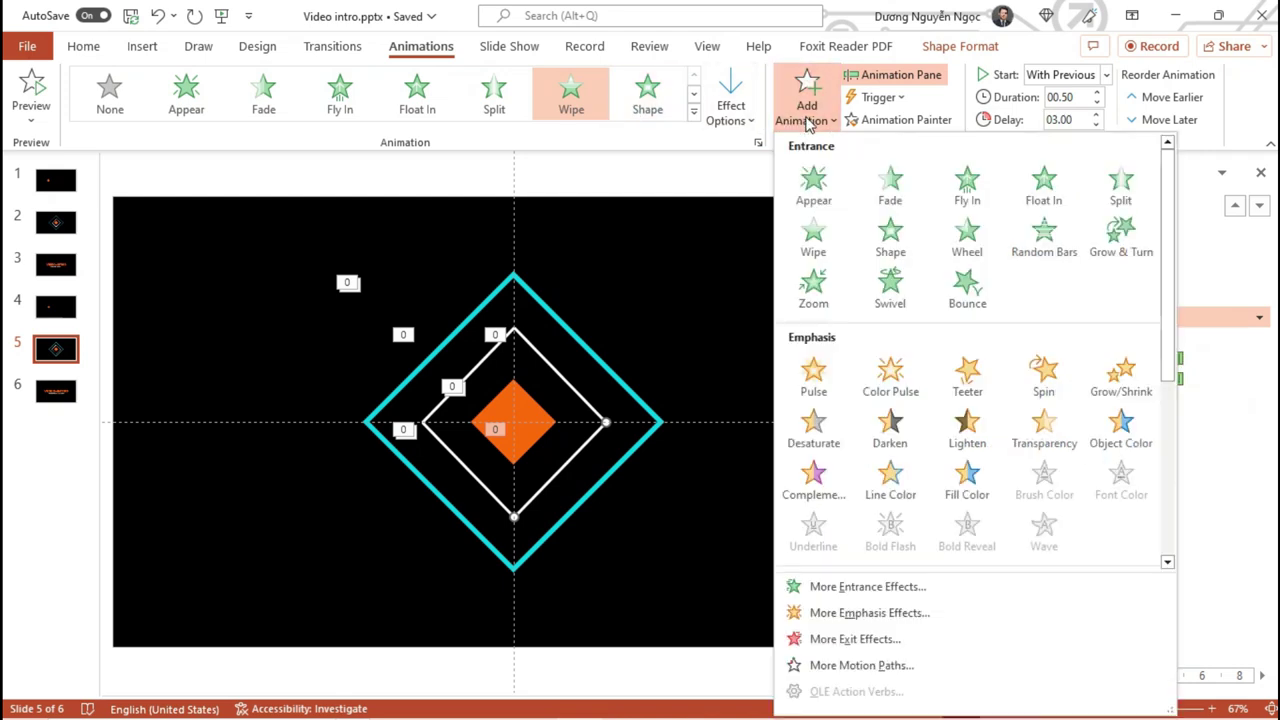
pyautogui.scroll(-3, 975, 400)
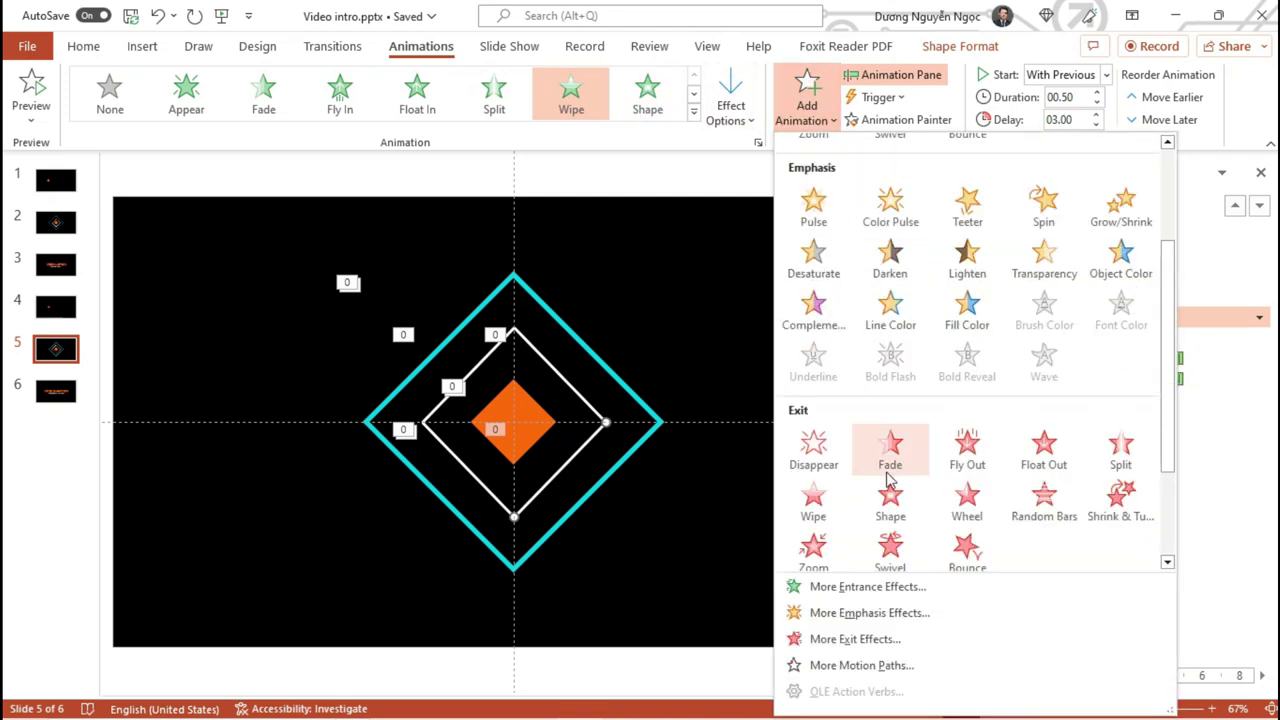
pyautogui.click(813, 497)
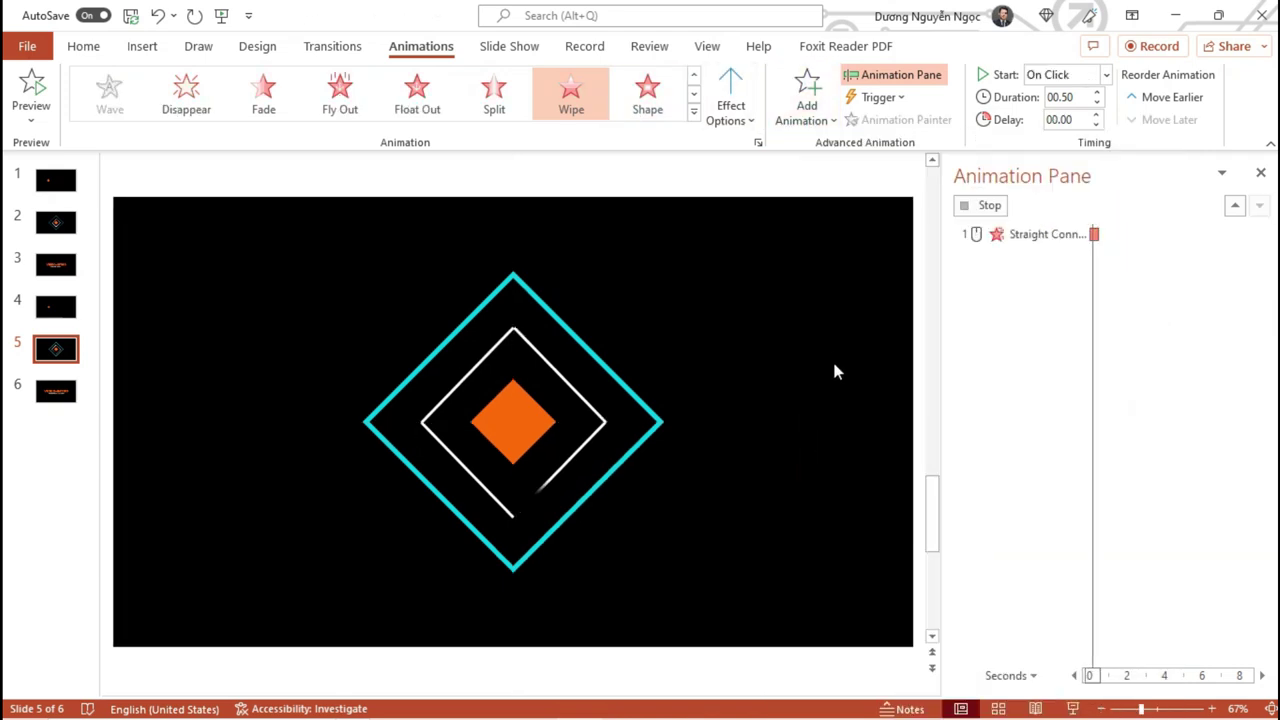
pyautogui.click(1108, 75)
pyautogui.click(1058, 117)
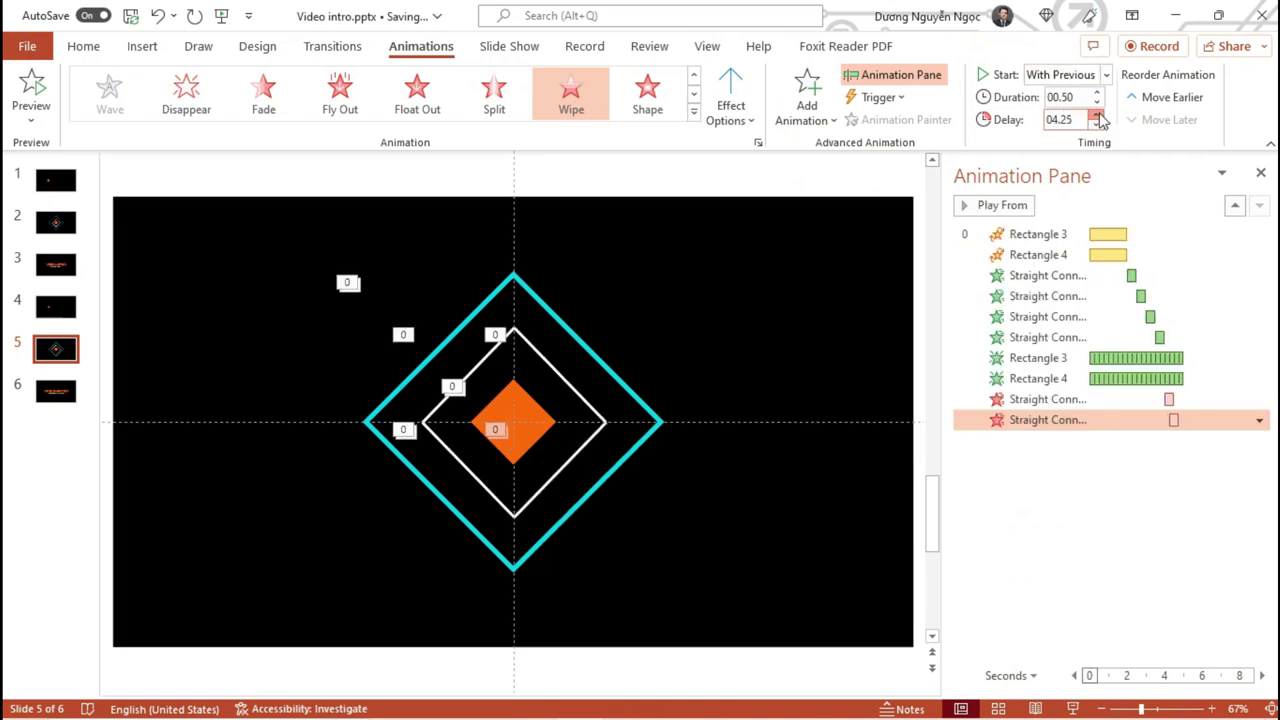
# - Give the upper-right line a Wipe exit, with previous, delayed 5.00 seconds
pyautogui.click(560, 378)
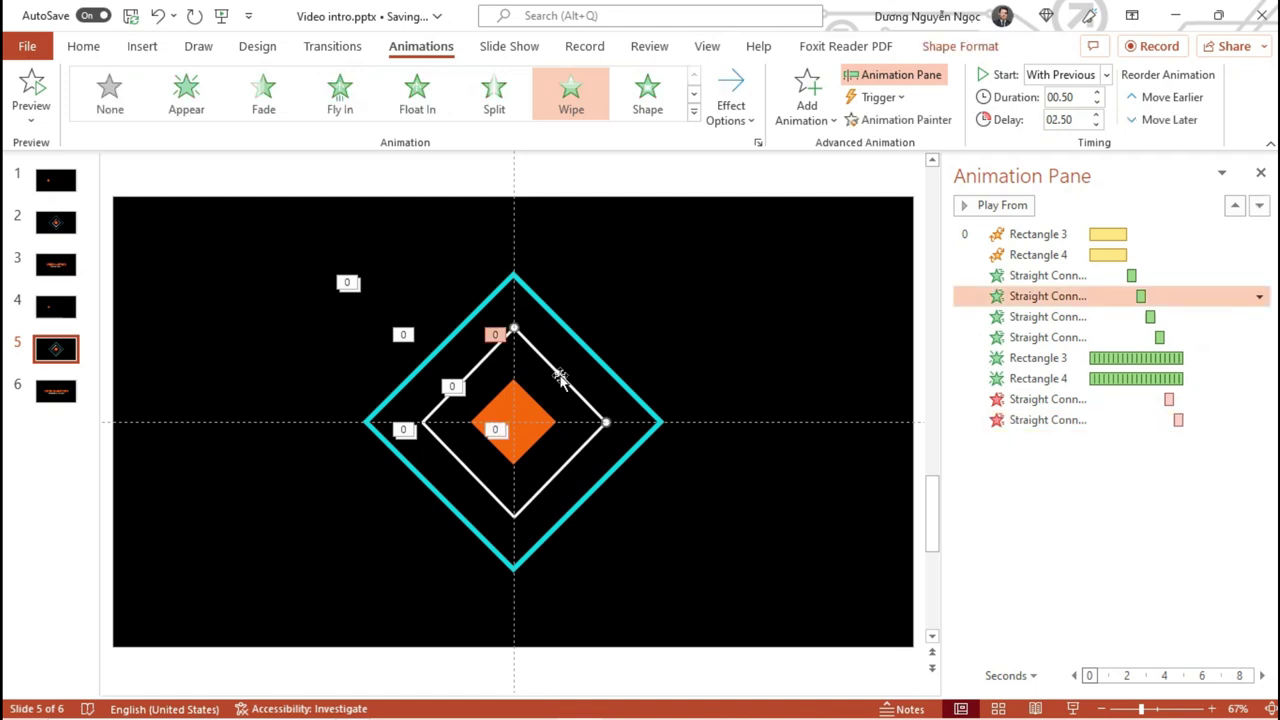
pyautogui.click(812, 115)
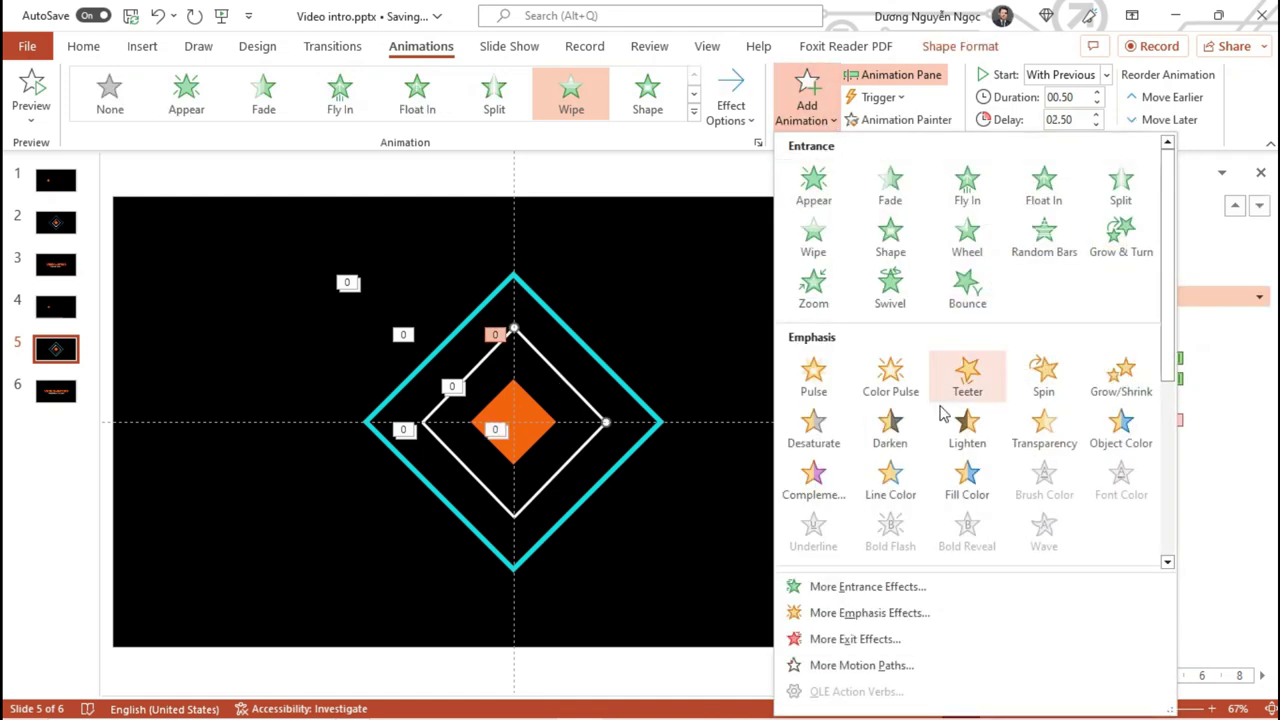
pyautogui.scroll(-3, 940, 413)
pyautogui.click(816, 348)
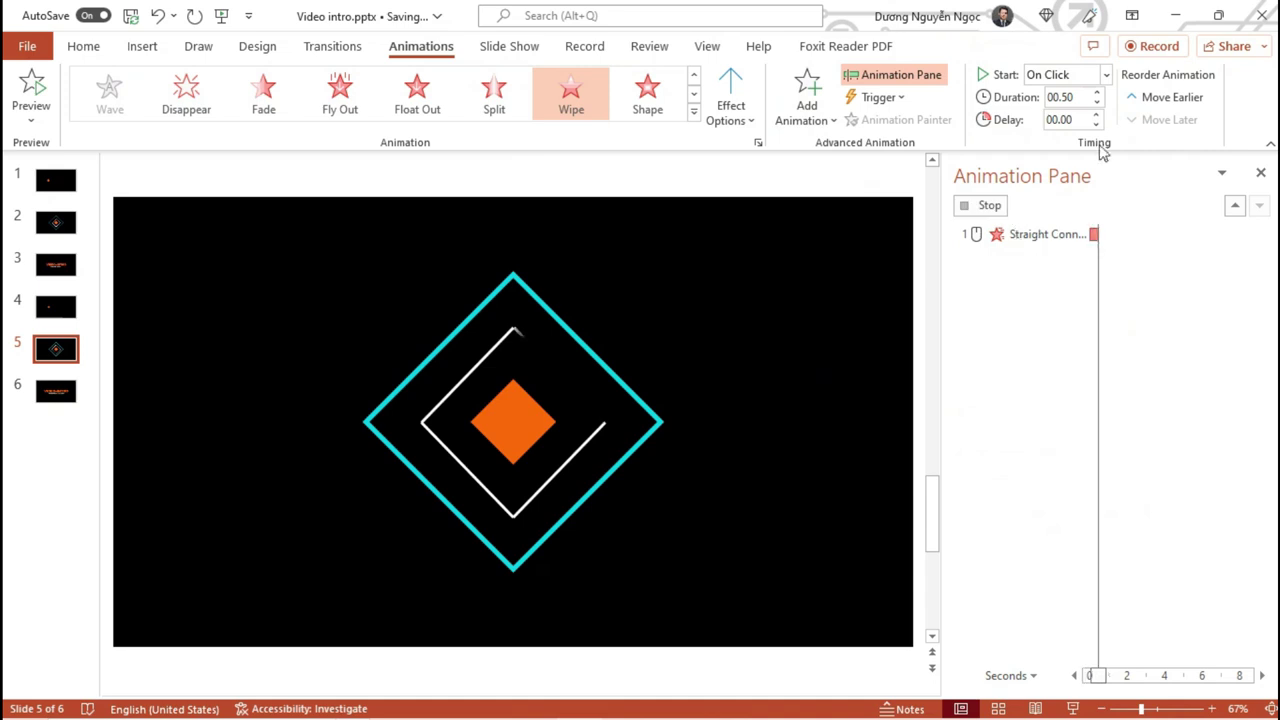
pyautogui.click(1106, 75)
pyautogui.click(1095, 120)
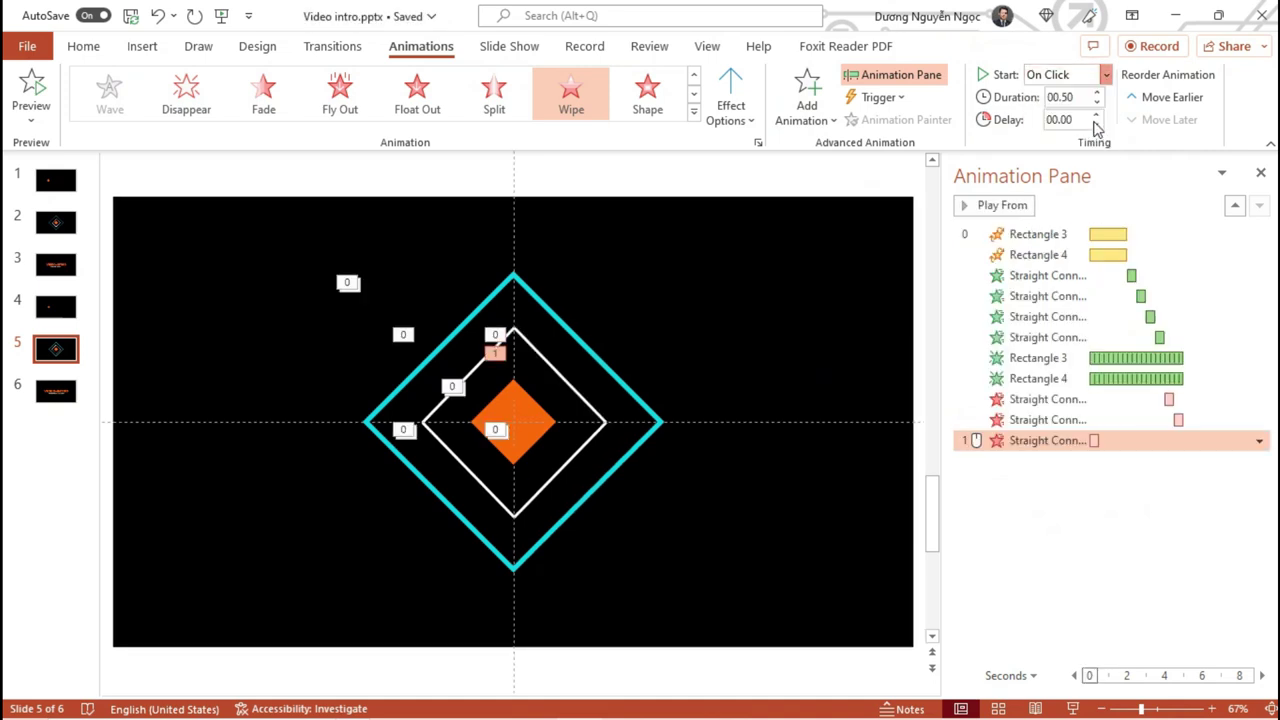
pyautogui.click(1096, 116)
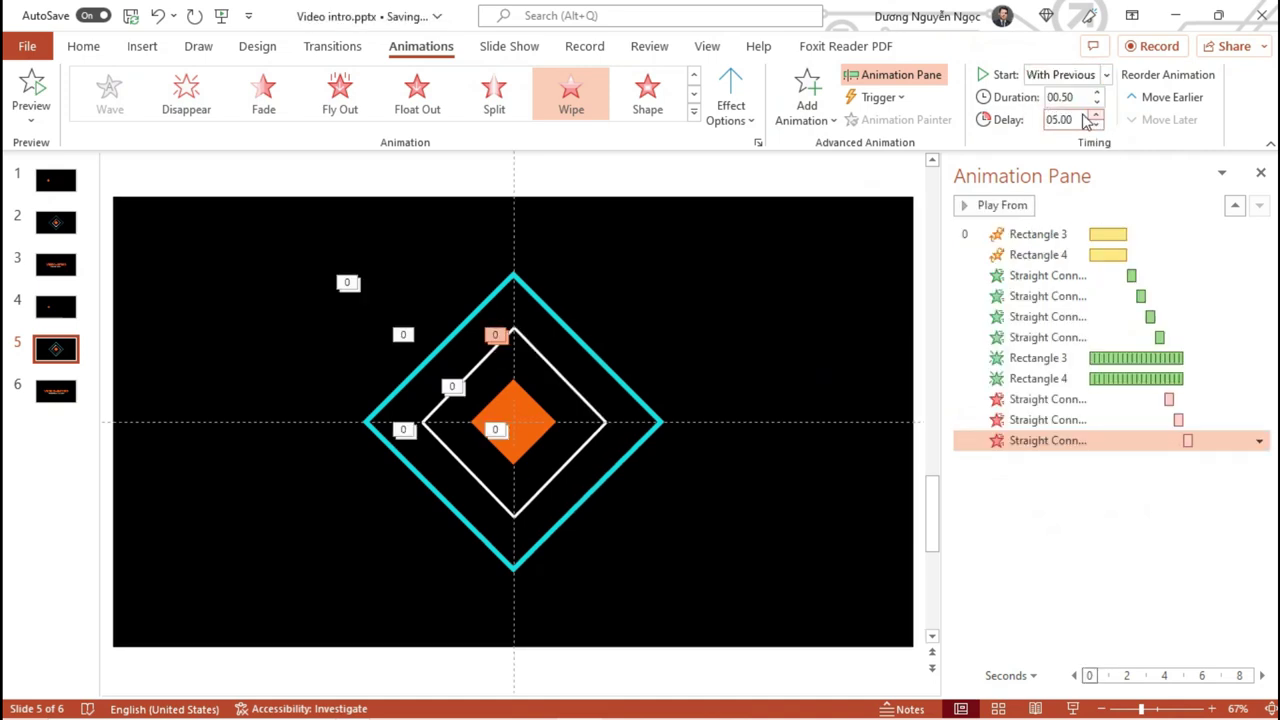
# - Give the upper-left line a Wipe exit with a set direction, starting with previous
pyautogui.click(483, 362)
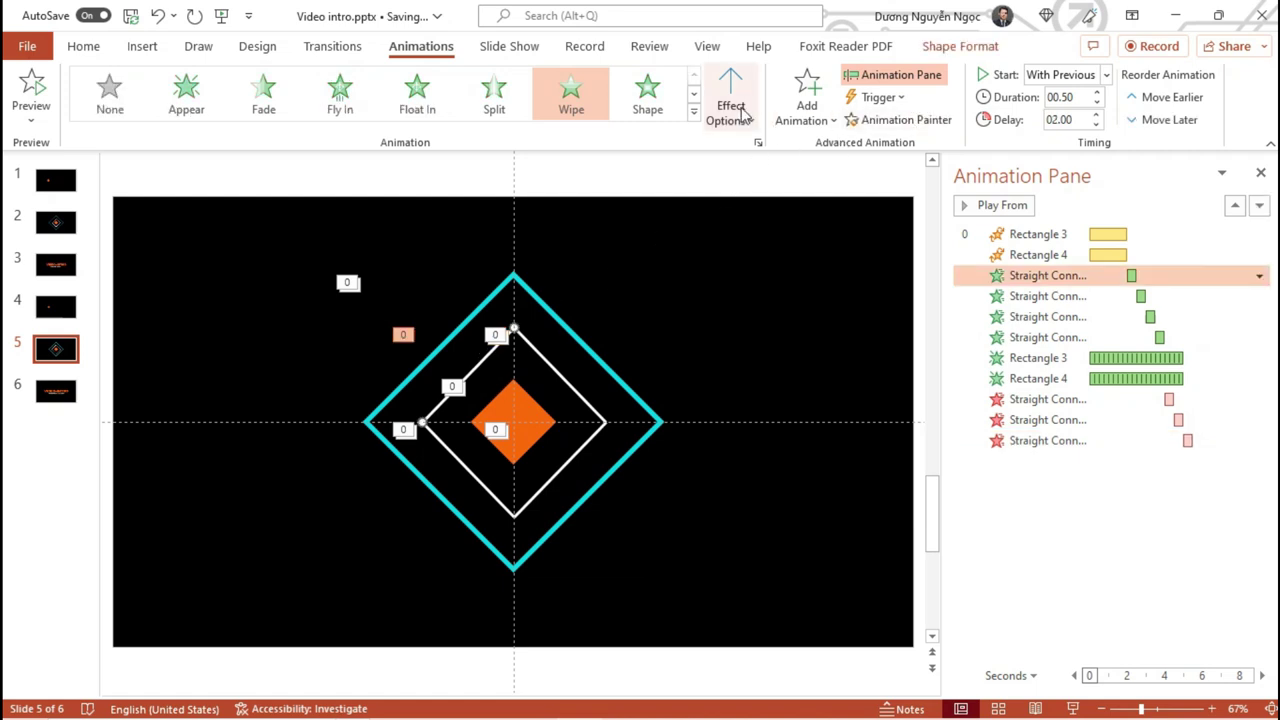
pyautogui.click(816, 118)
pyautogui.scroll(-5, 893, 335)
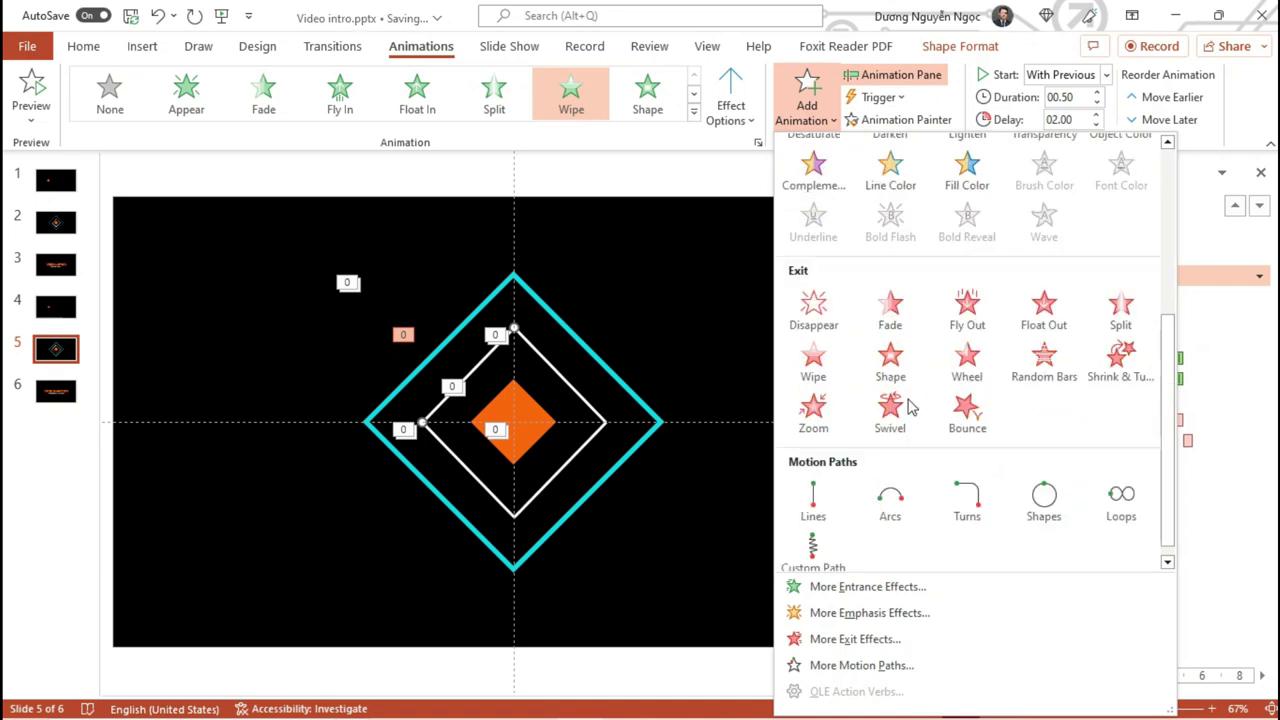
pyautogui.click(815, 379)
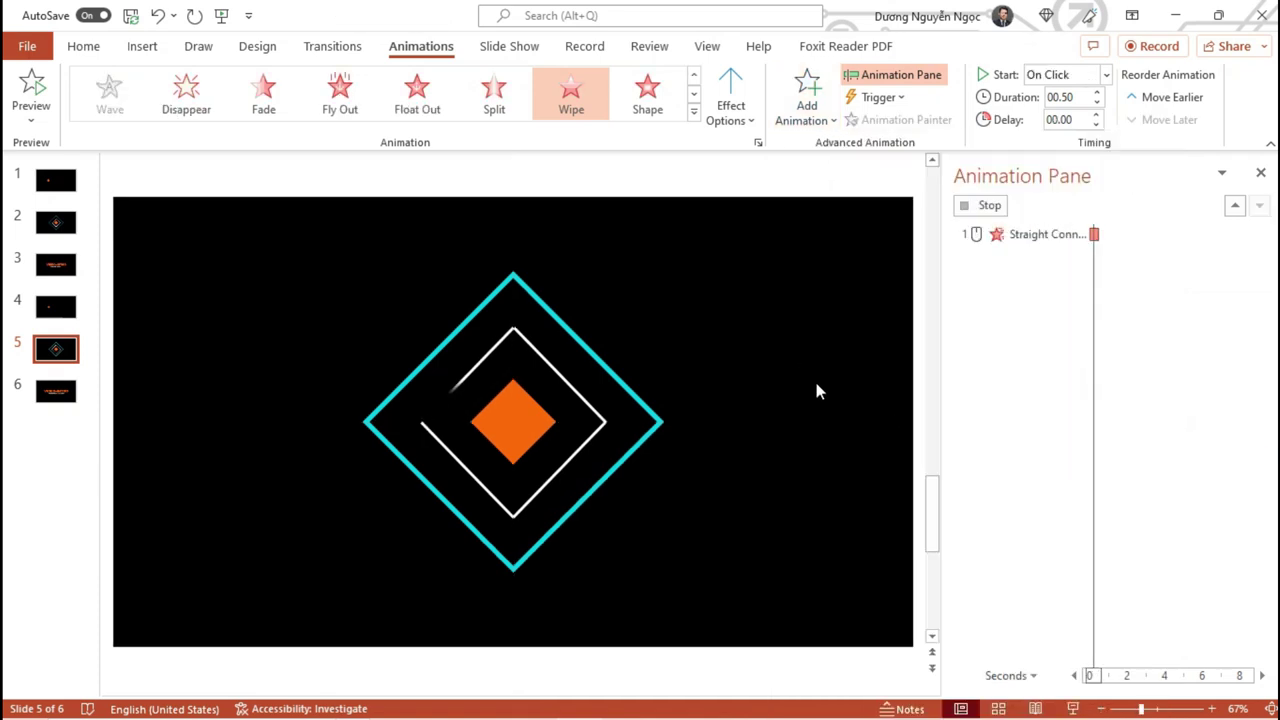
pyautogui.click(752, 121)
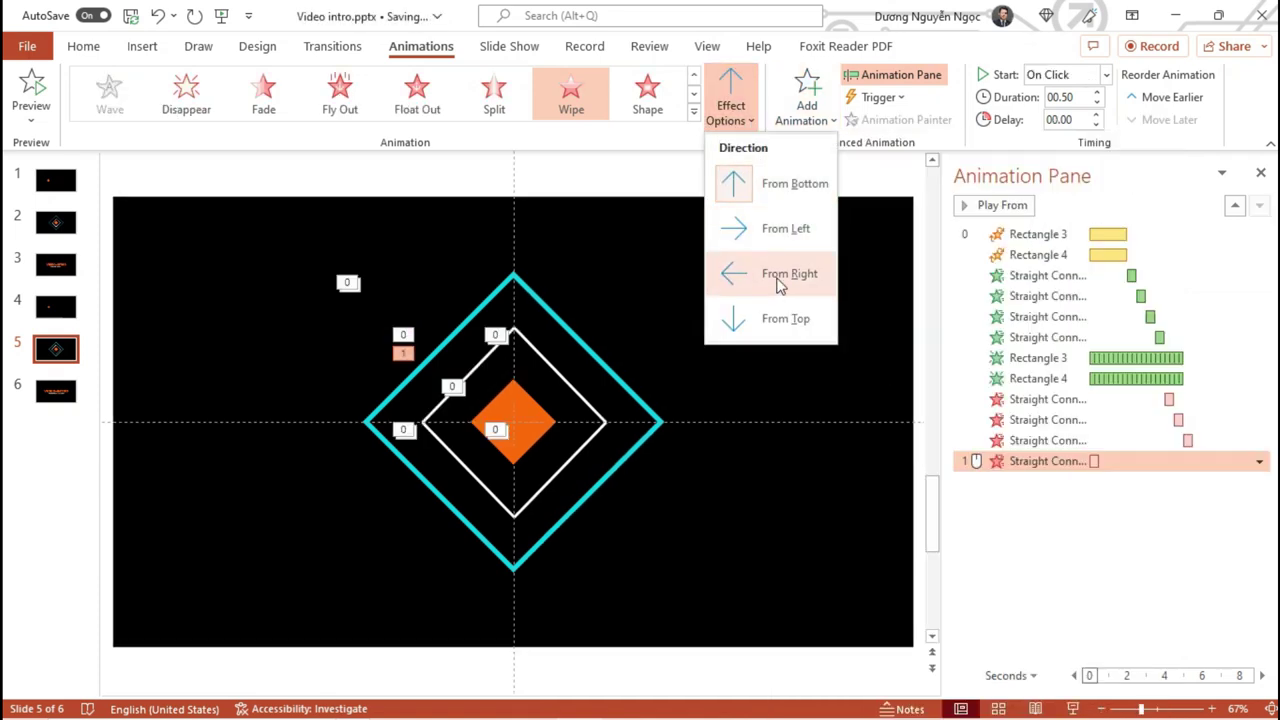
pyautogui.click(778, 318)
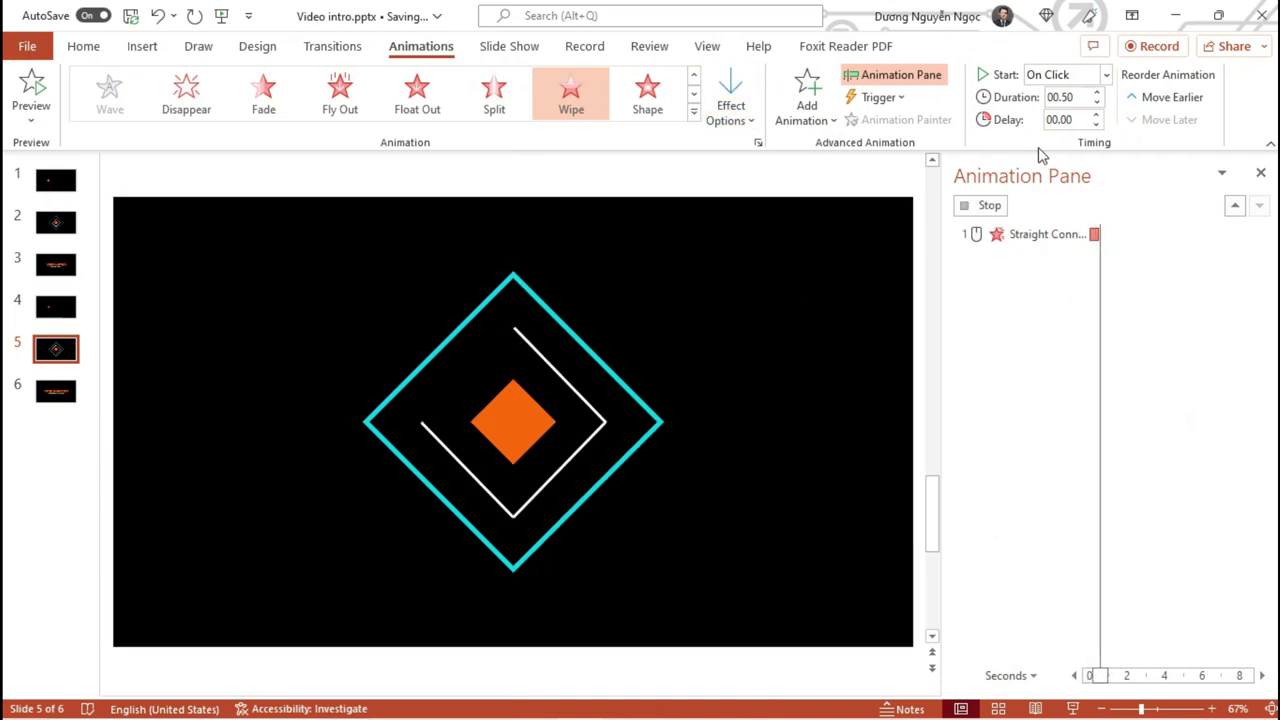
pyautogui.click(1105, 75)
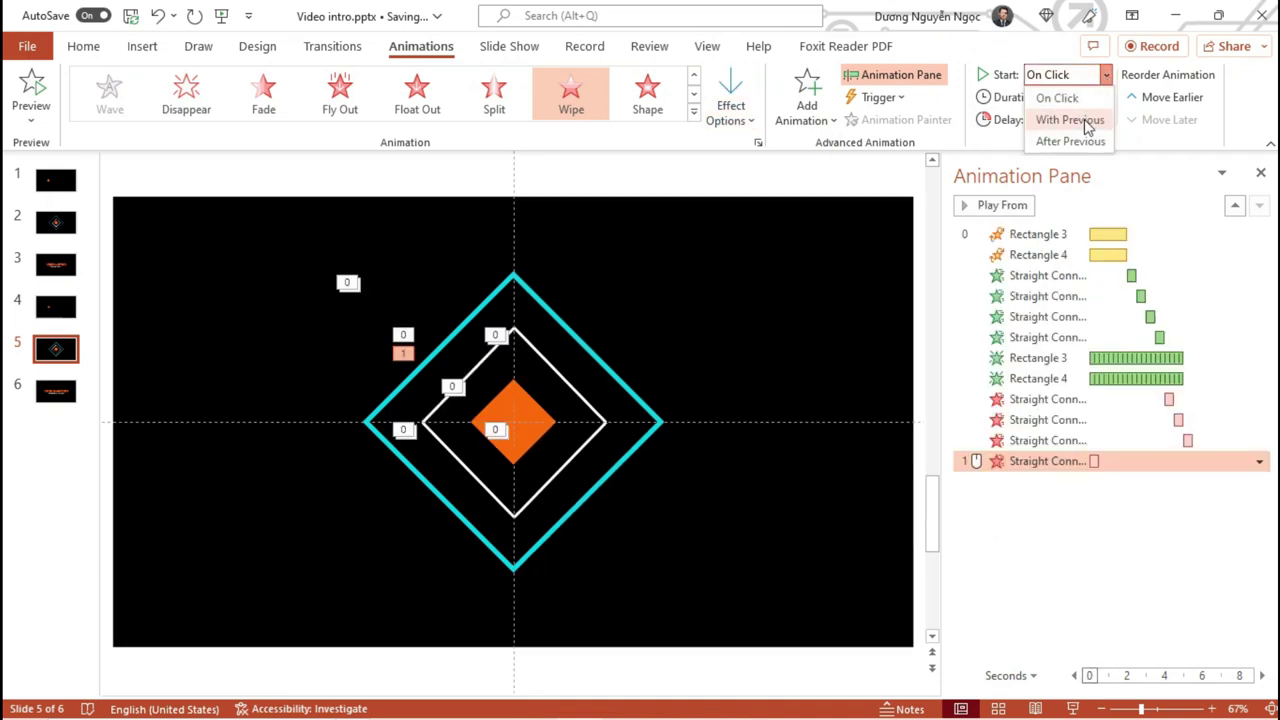
pyautogui.click(1068, 119)
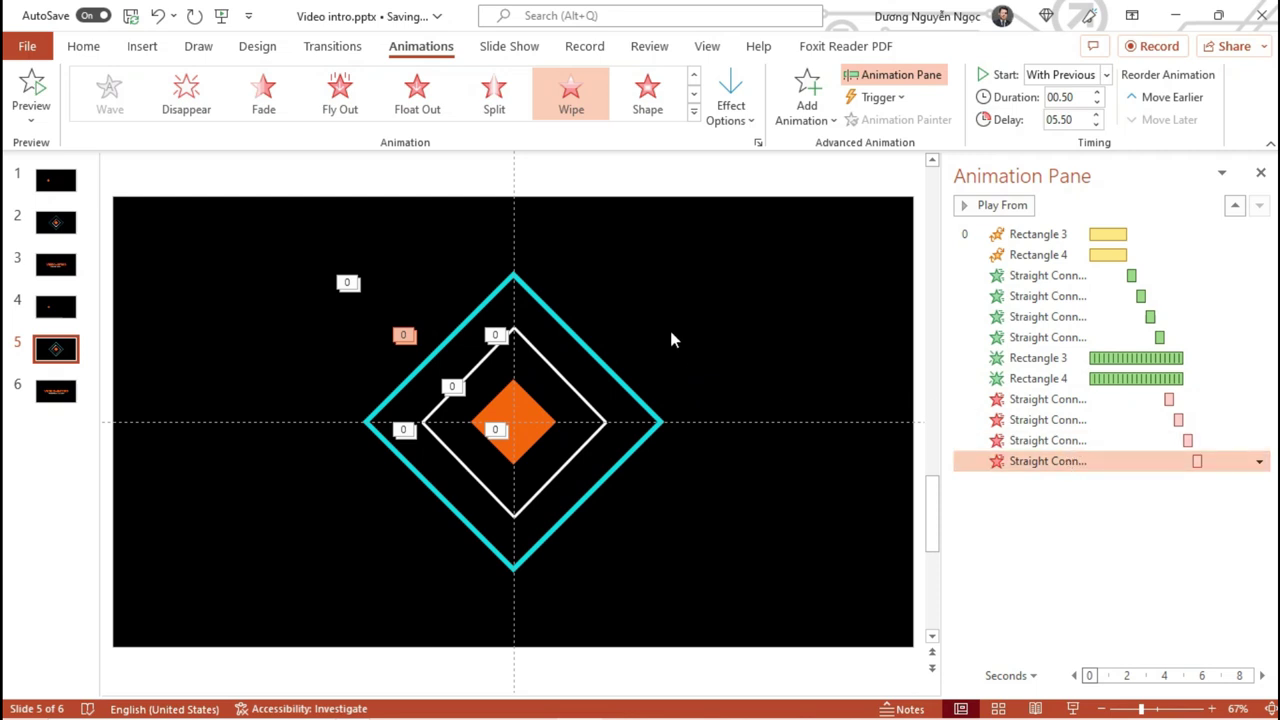
pyautogui.hotkey('shift', 'F5')
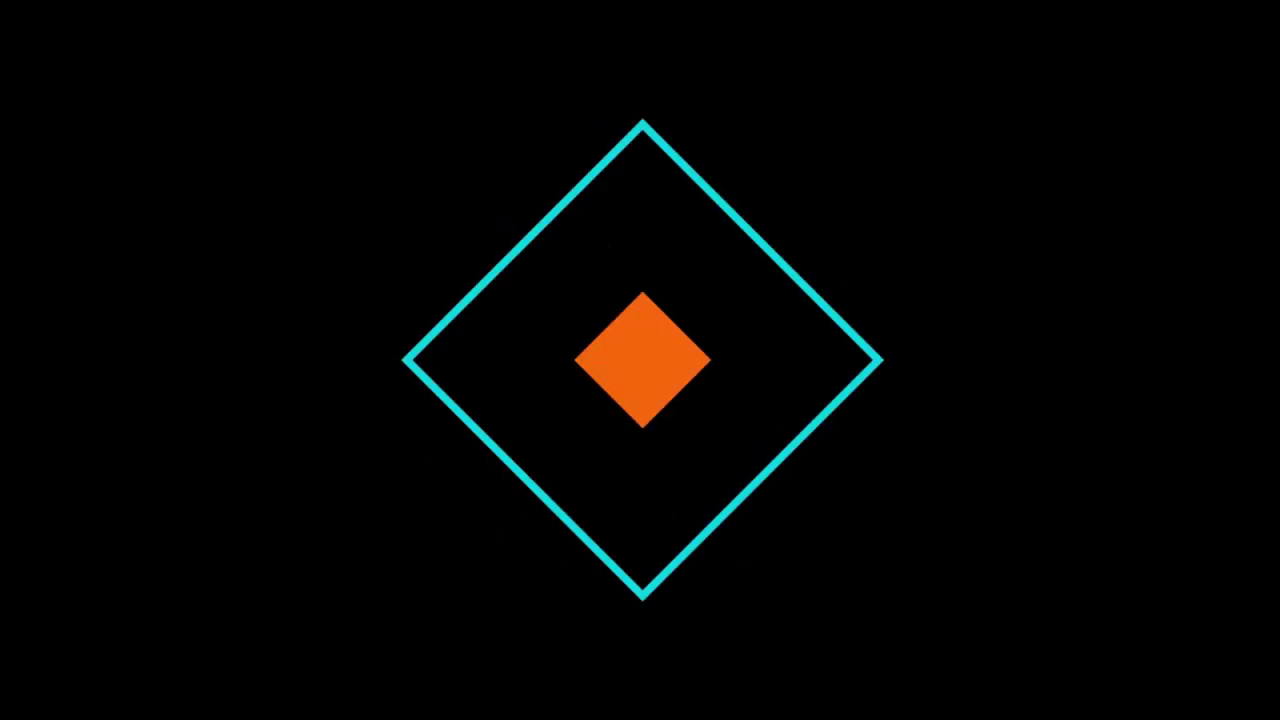
pyautogui.press('Escape')
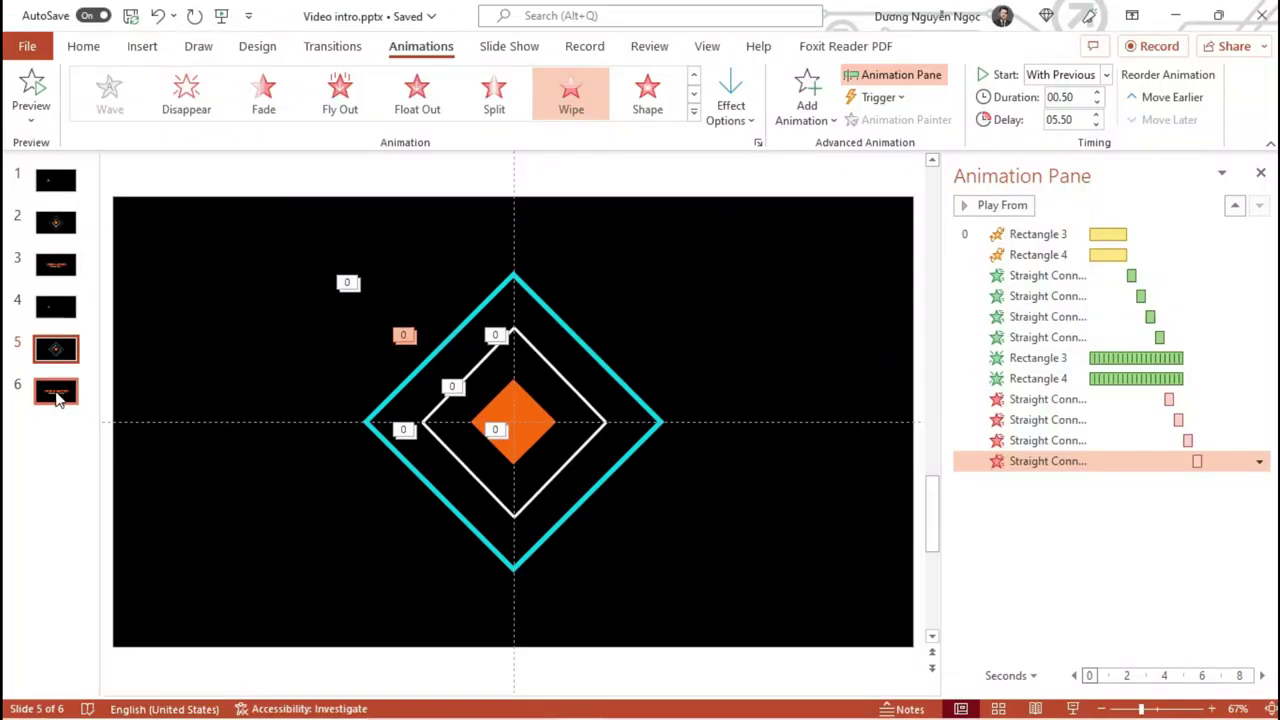
# - Narrow the Animation Pane to enlarge the slide, then preview slide 3 full screen
pyautogui.click(57, 398)
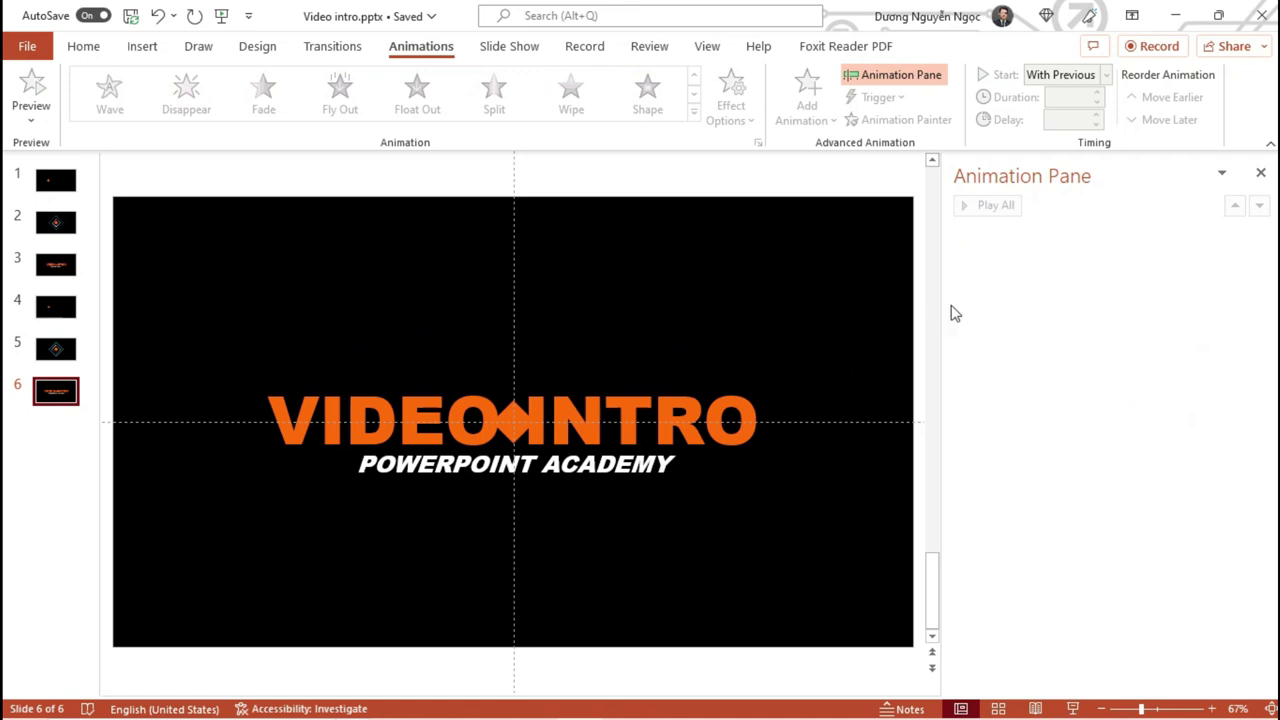
pyautogui.moveTo(941, 305); pyautogui.dragTo(1045, 300)
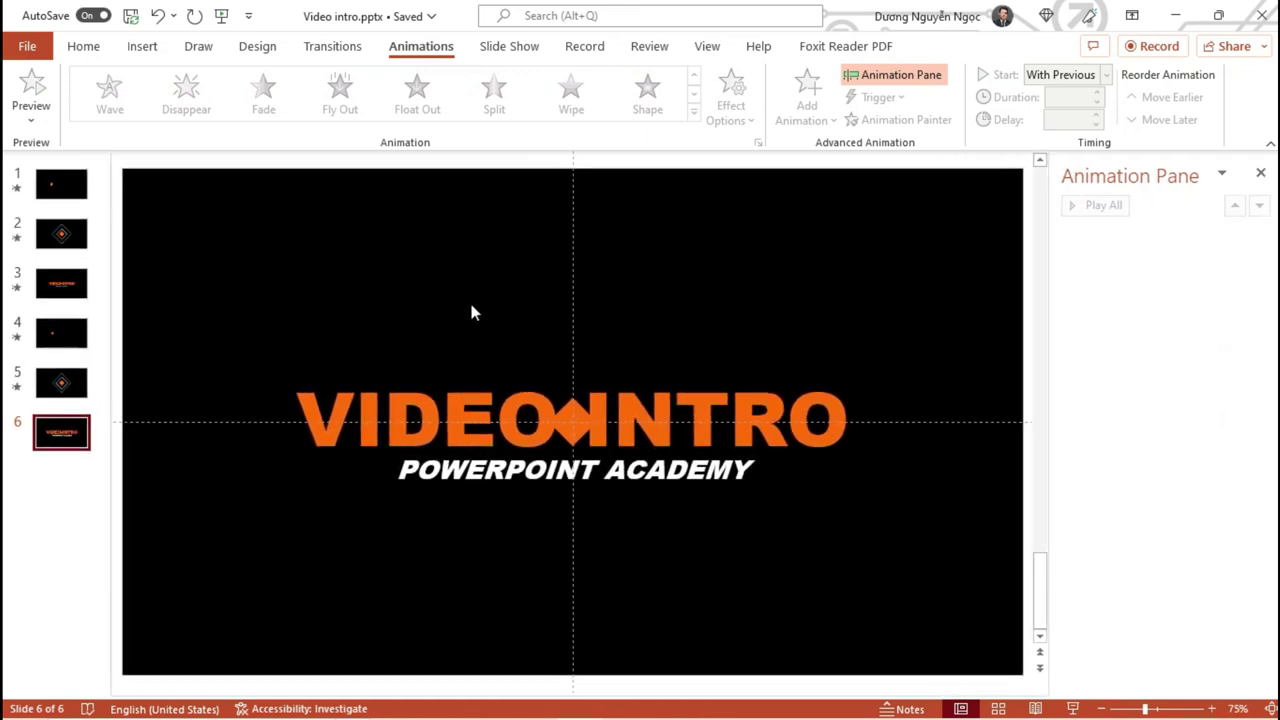
pyautogui.click(86, 295)
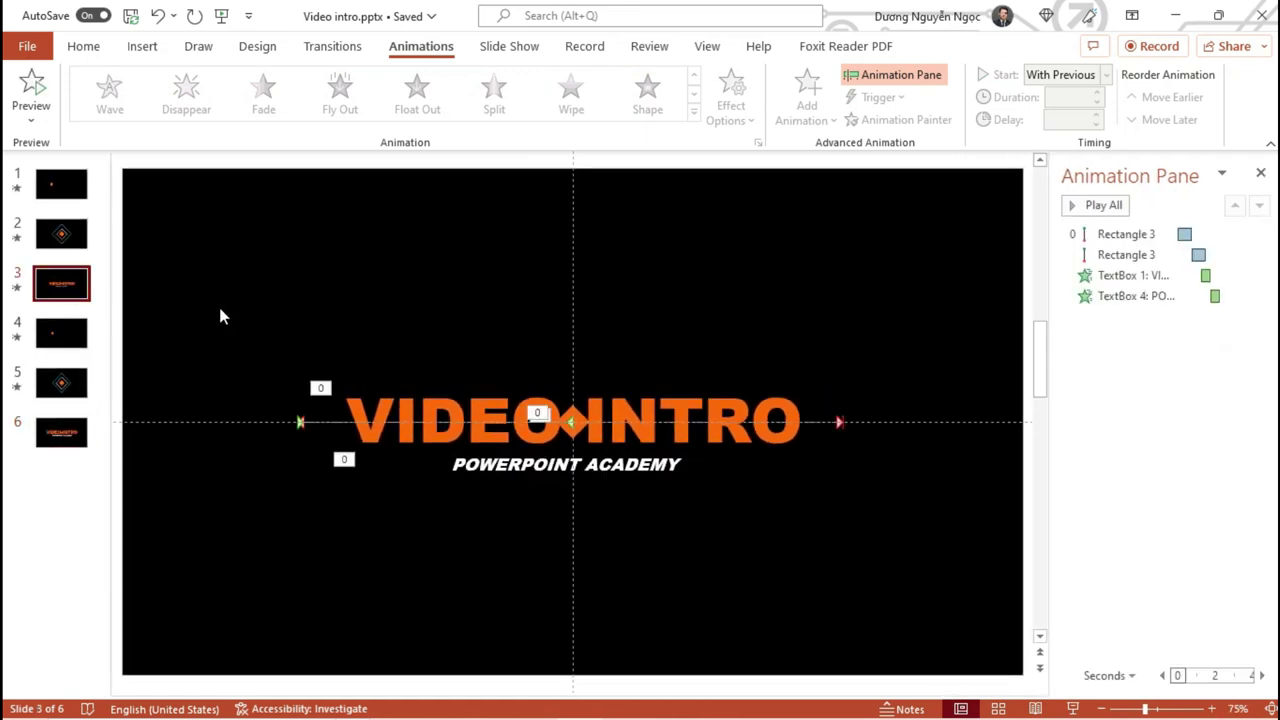
pyautogui.hotkey('shift', 'F5')
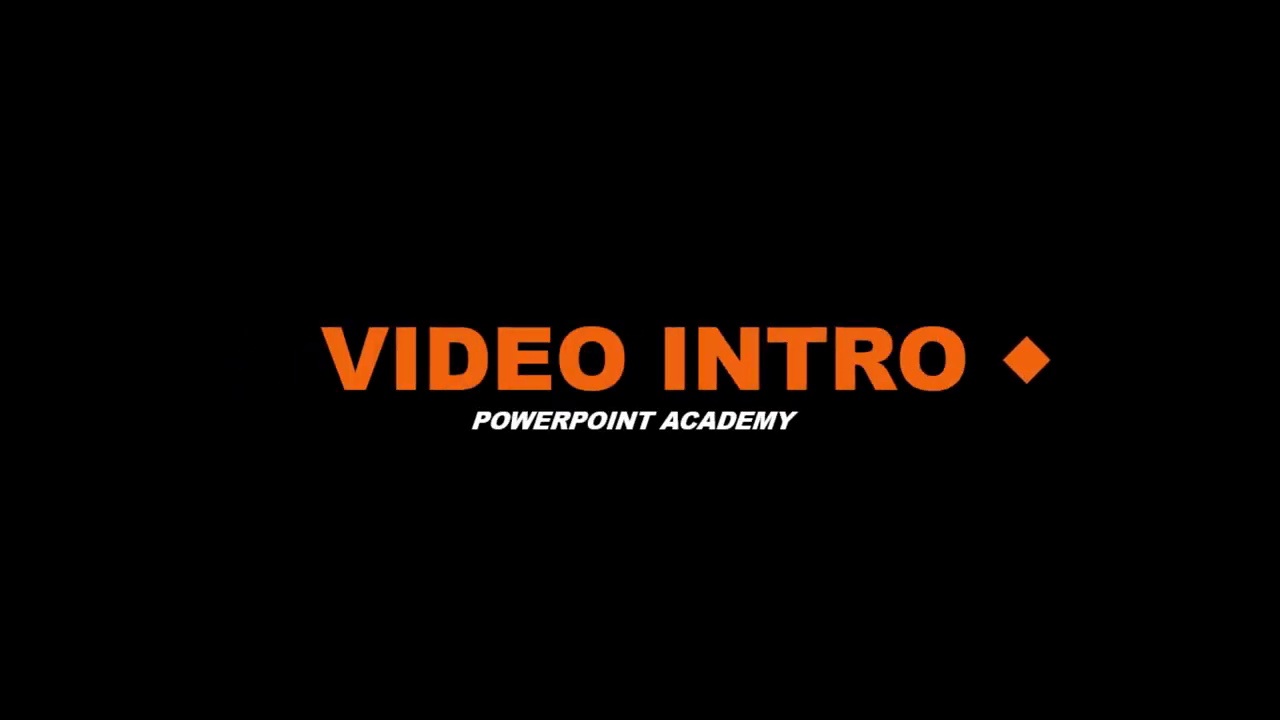
pyautogui.press('Escape')
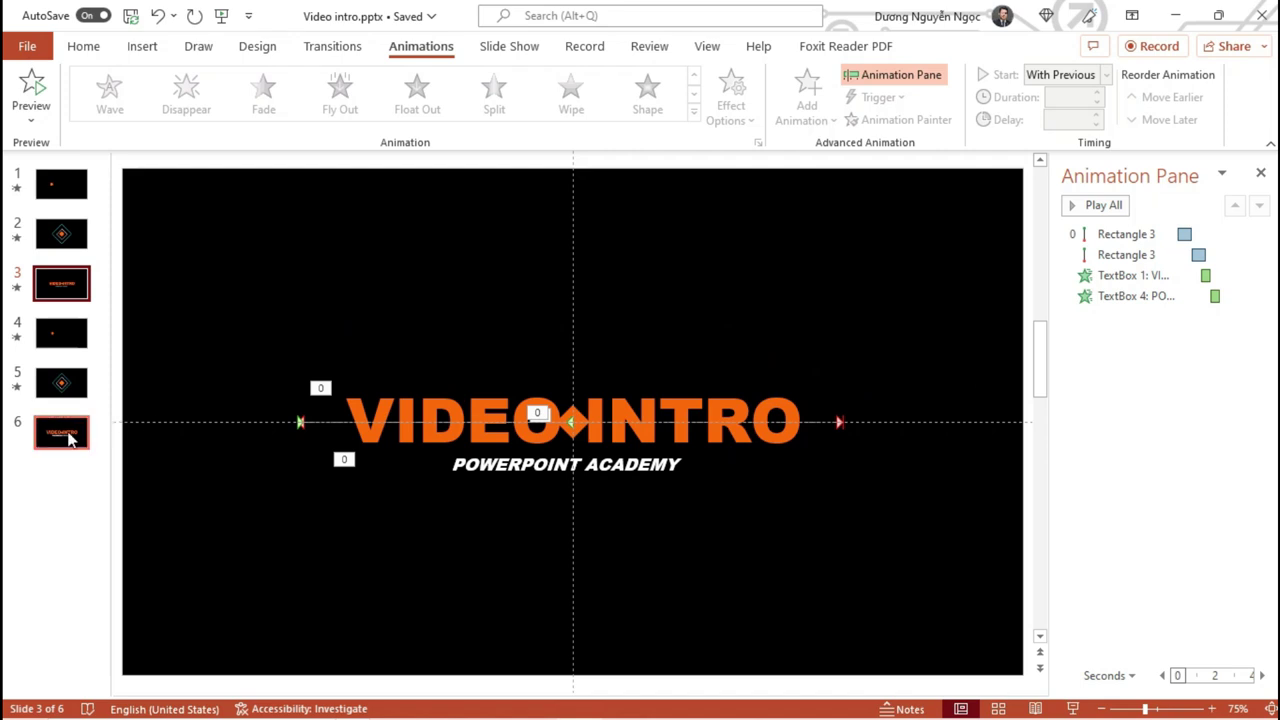
# - Move slide 6's VIDEO INTRO title and POWERPOINT ACADEMY subtitle down below the diamond
pyautogui.click(70, 433)
pyautogui.click(614, 396)
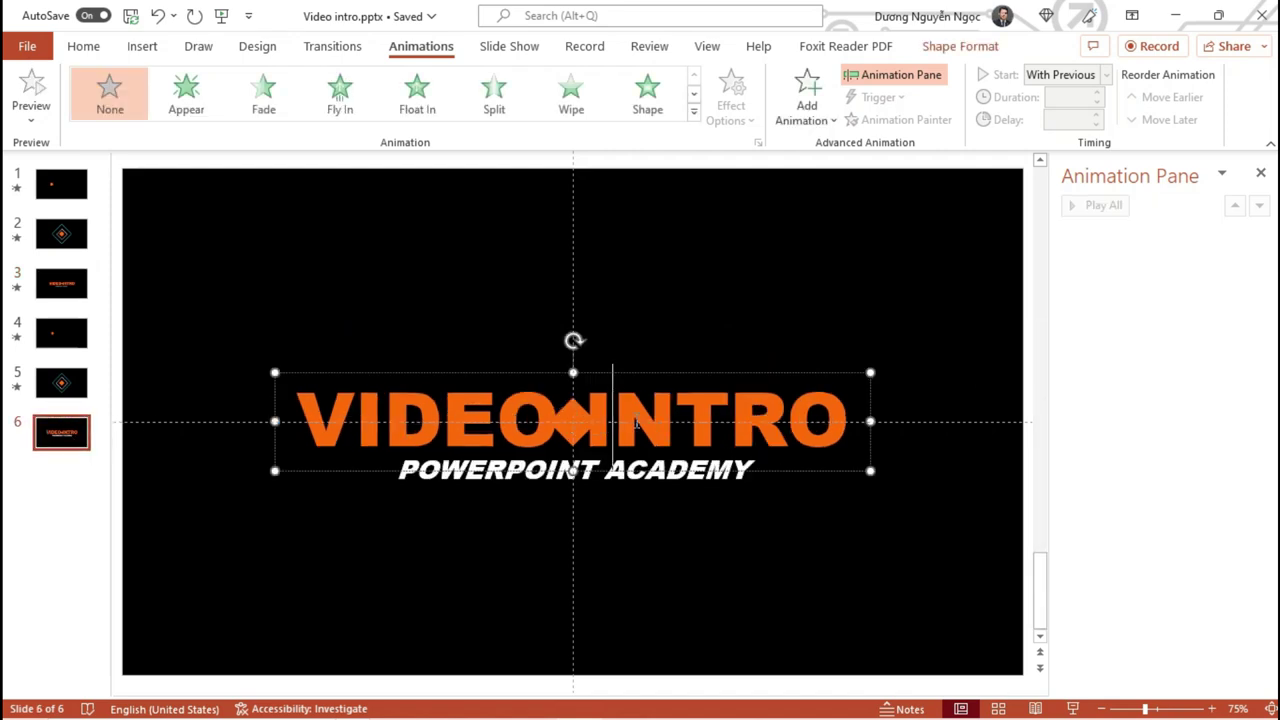
pyautogui.keyDown('shift'); pyautogui.click(643, 477); pyautogui.keyUp('shift')
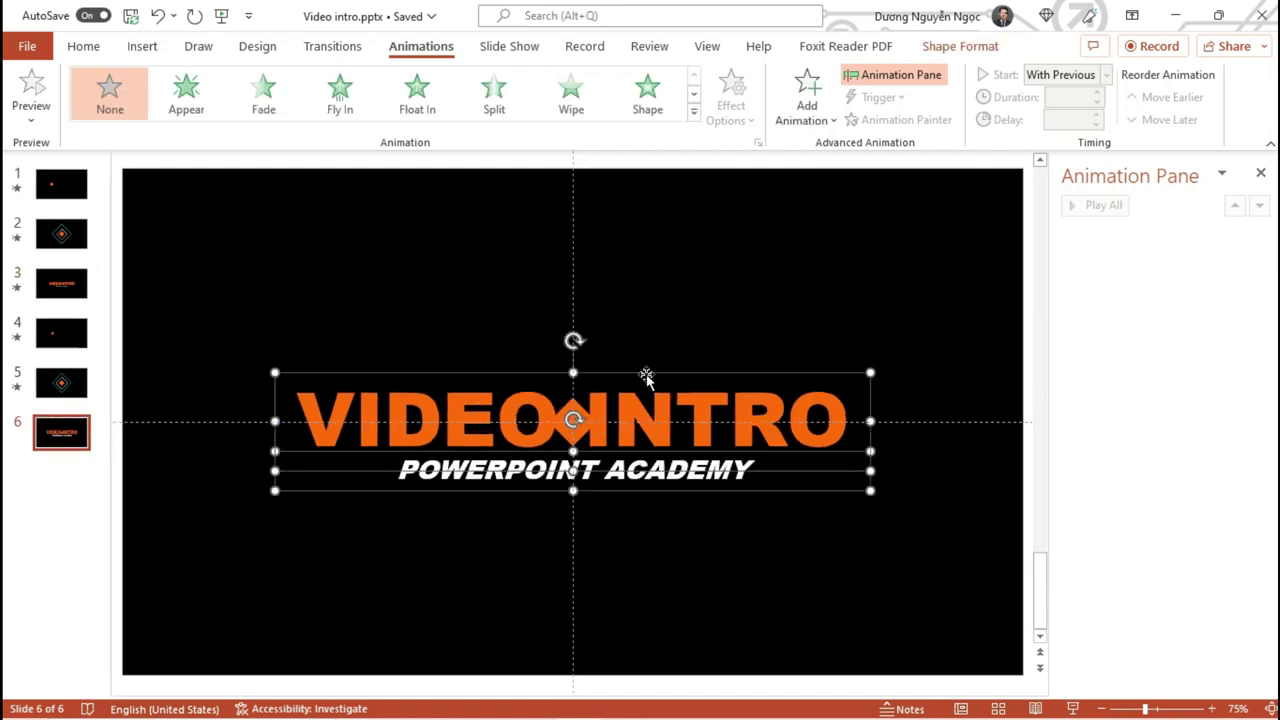
pyautogui.moveTo(646, 376); pyautogui.dragTo(643, 490)
# - Give the orange diamond a leftward Lines motion path, with previous, lasting 0.75 seconds
pyautogui.click(584, 418)
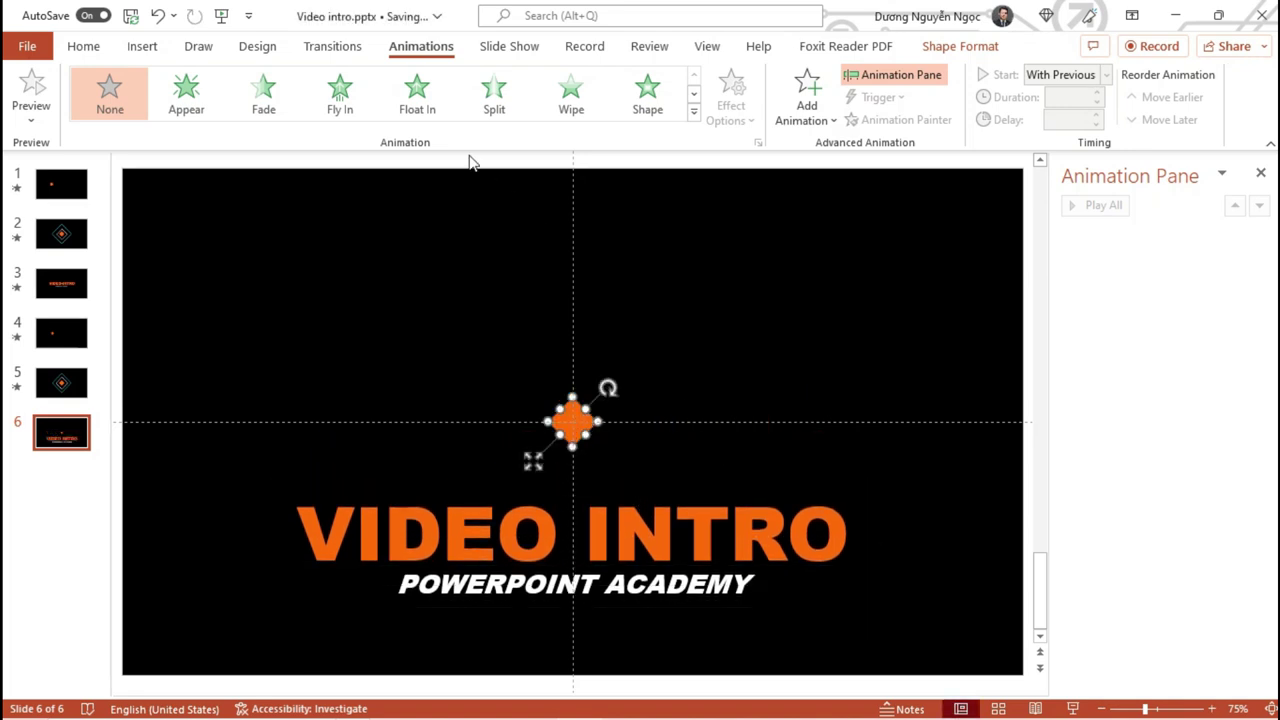
pyautogui.click(693, 114)
pyautogui.scroll(-3, 320, 380)
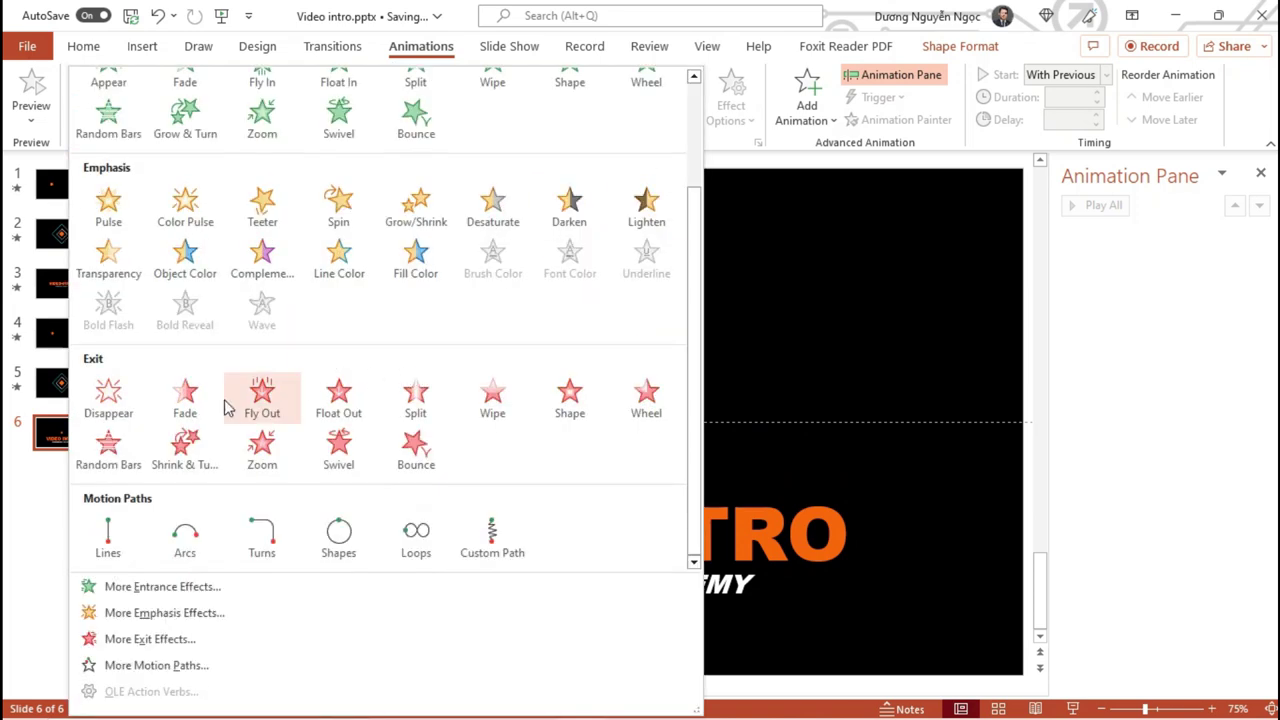
pyautogui.click(108, 538)
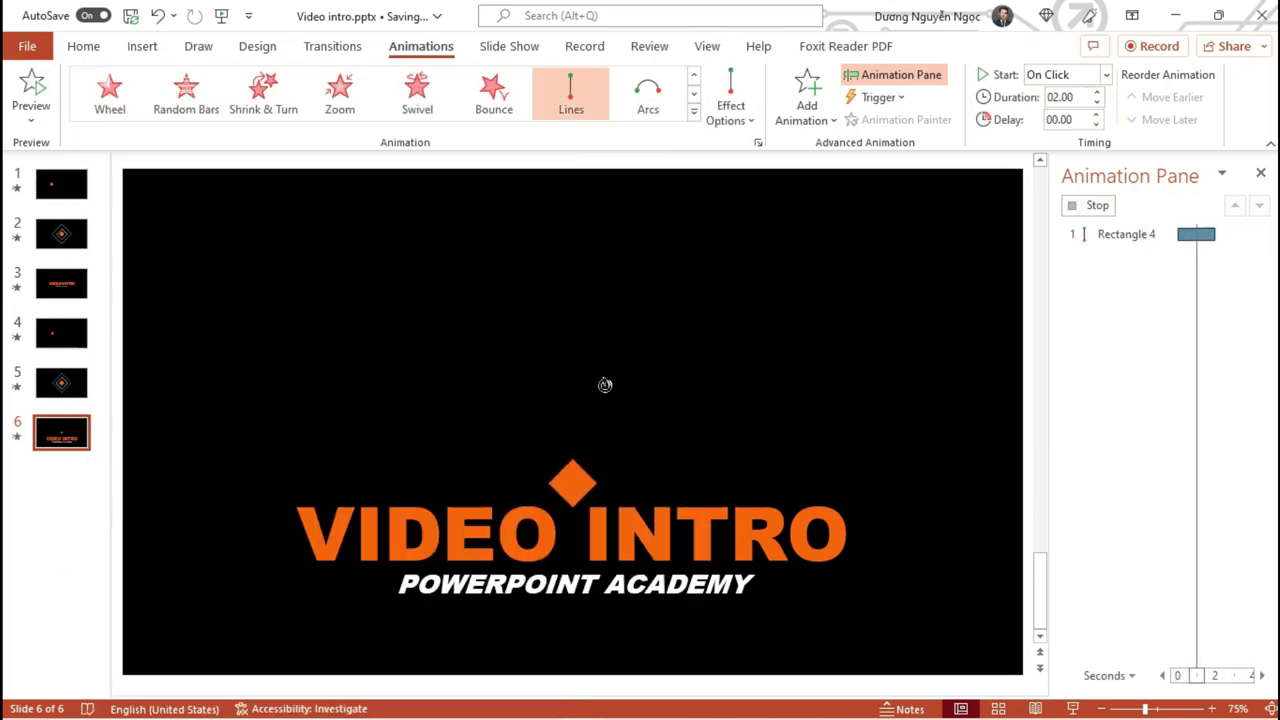
pyautogui.moveTo(572, 549)
pyautogui.mouseDown()
pyautogui.moveTo(366, 443)
pyautogui.moveTo(245, 422)
pyautogui.mouseUp()
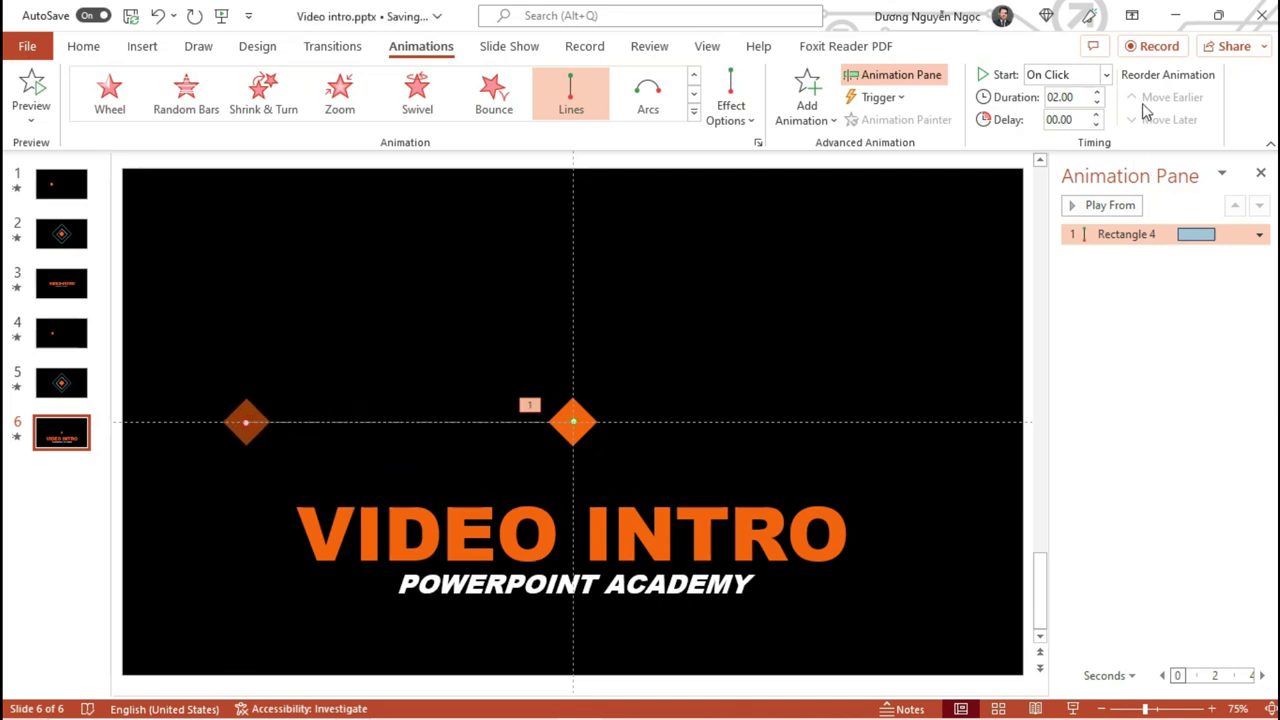
pyautogui.click(1105, 75)
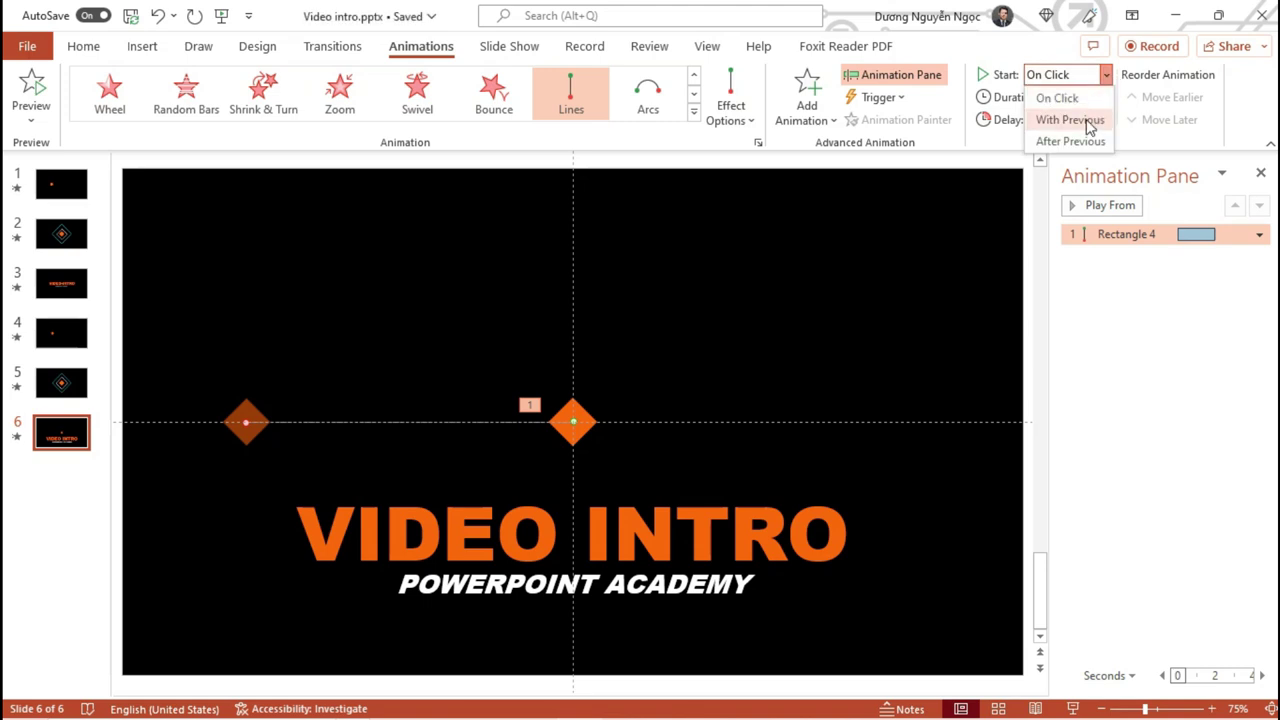
pyautogui.click(1070, 120)
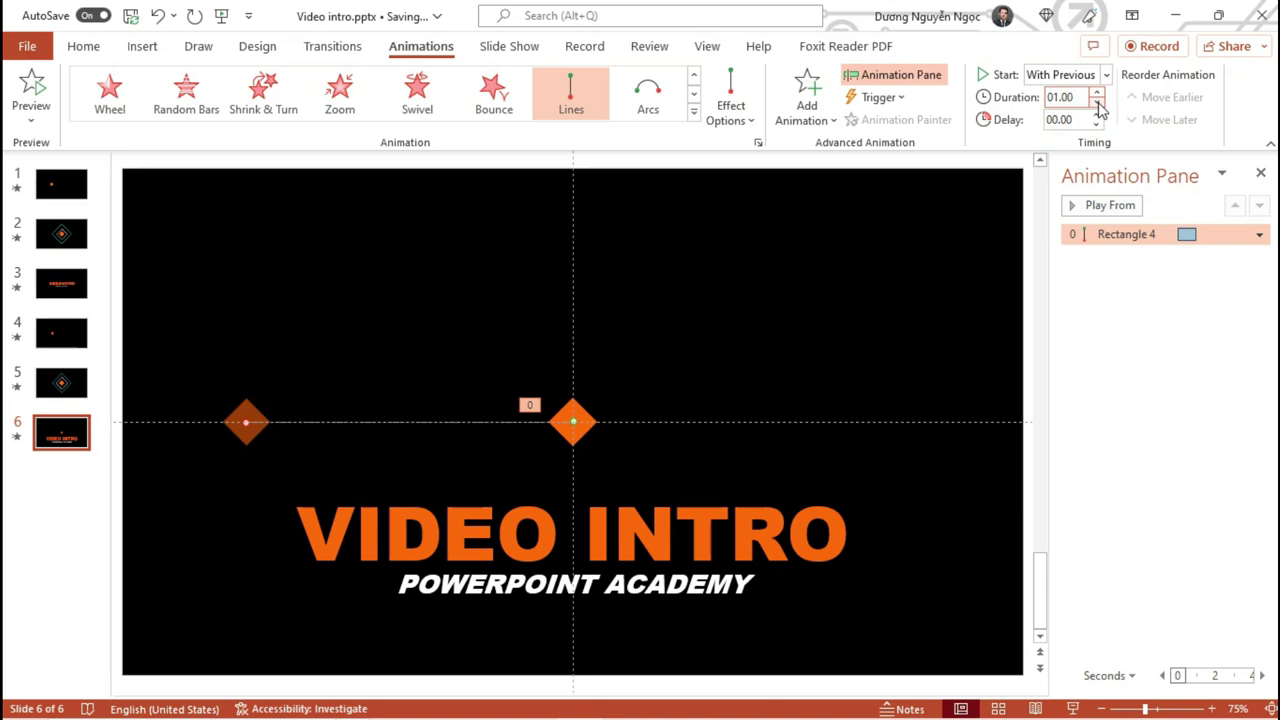
pyautogui.hotkey('shift', 'F5')
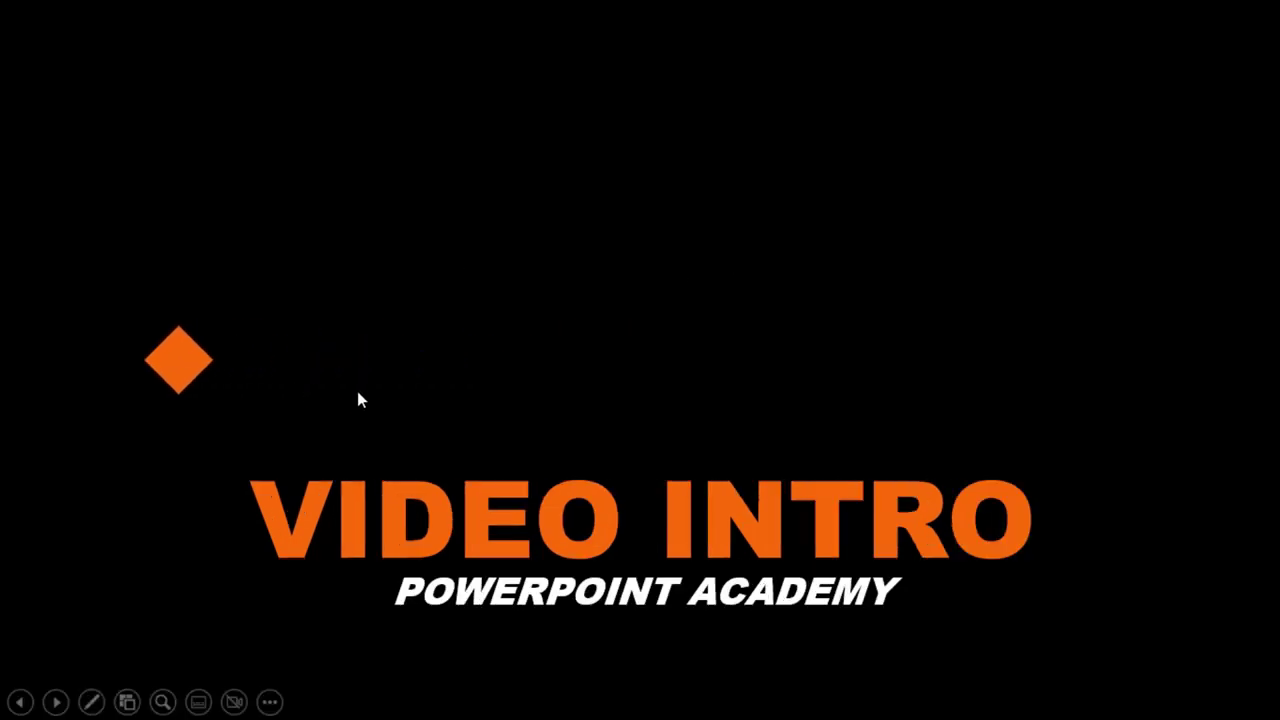
pyautogui.press('Escape')
pyautogui.click(1097, 108)
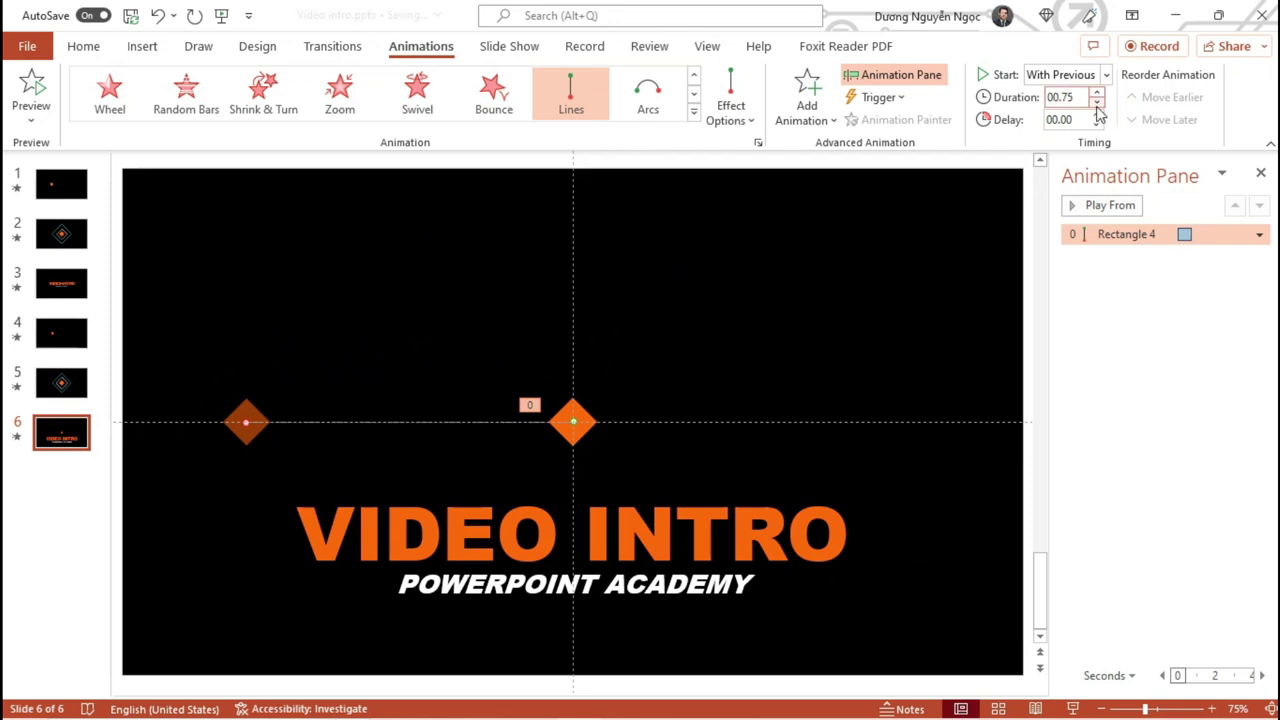
# - Add a second Lines path carrying the diamond from the left across to the right
pyautogui.click(831, 120)
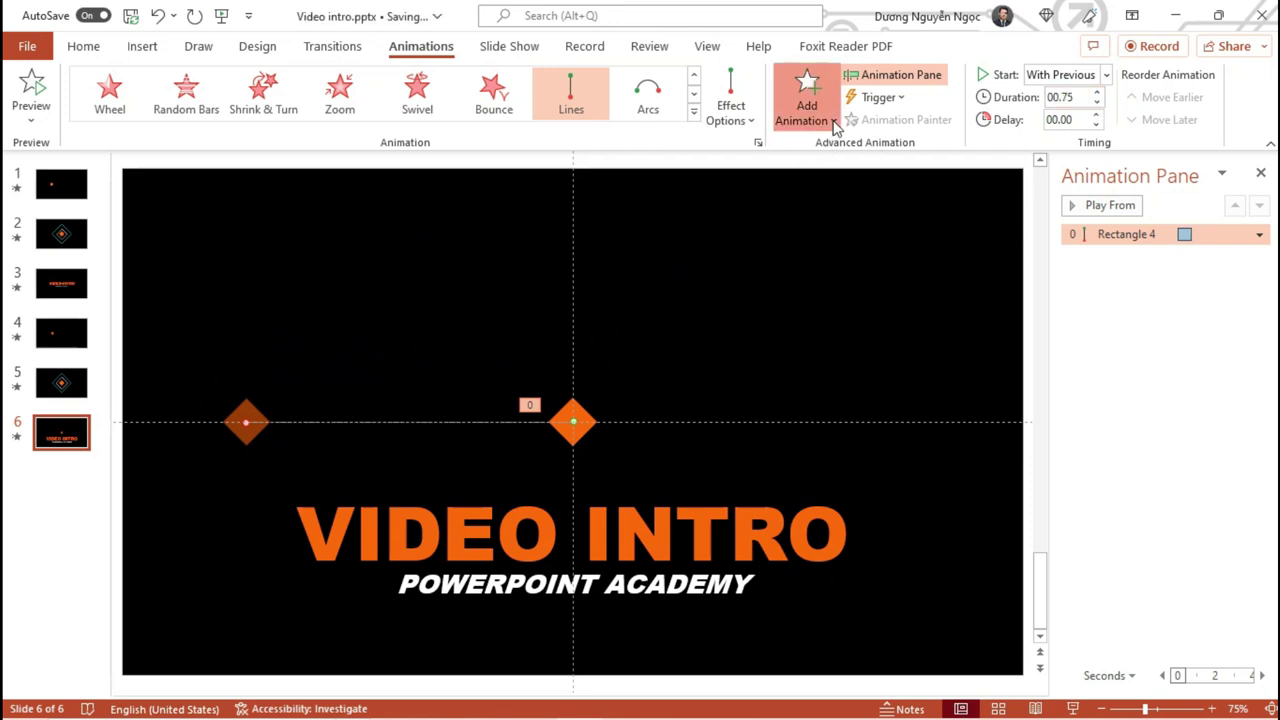
pyautogui.scroll(-5, 948, 415)
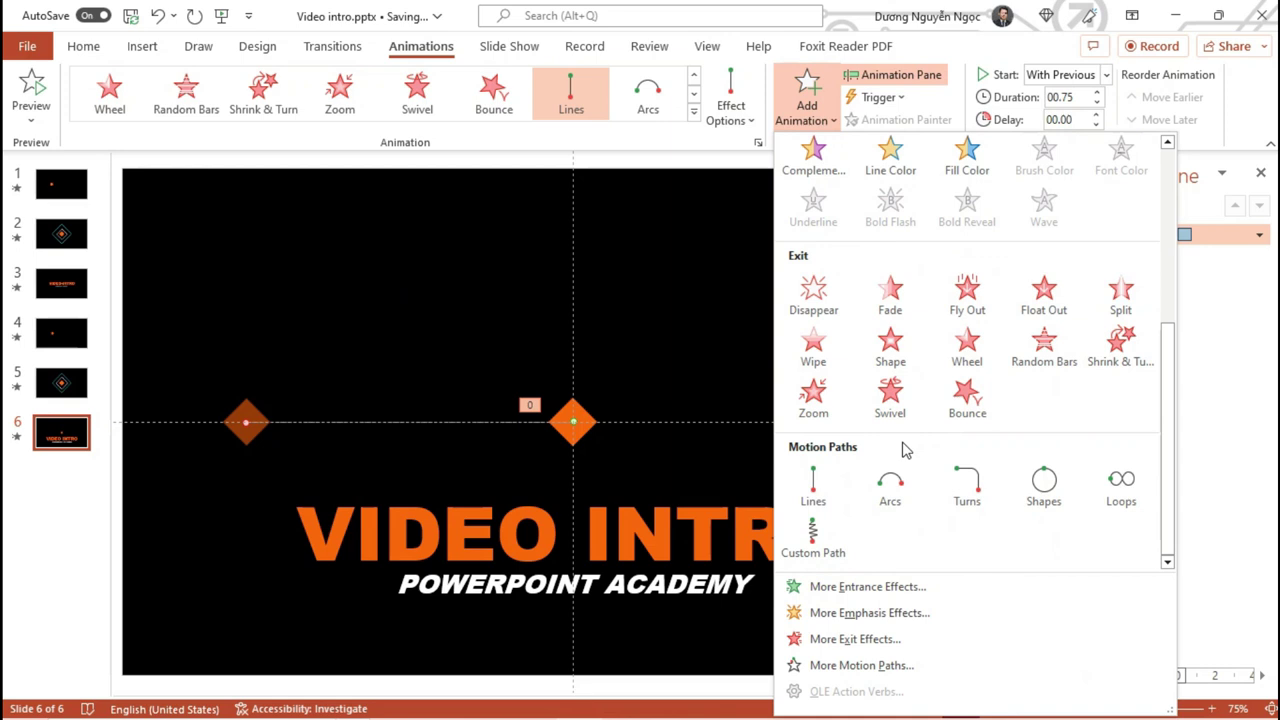
pyautogui.click(814, 488)
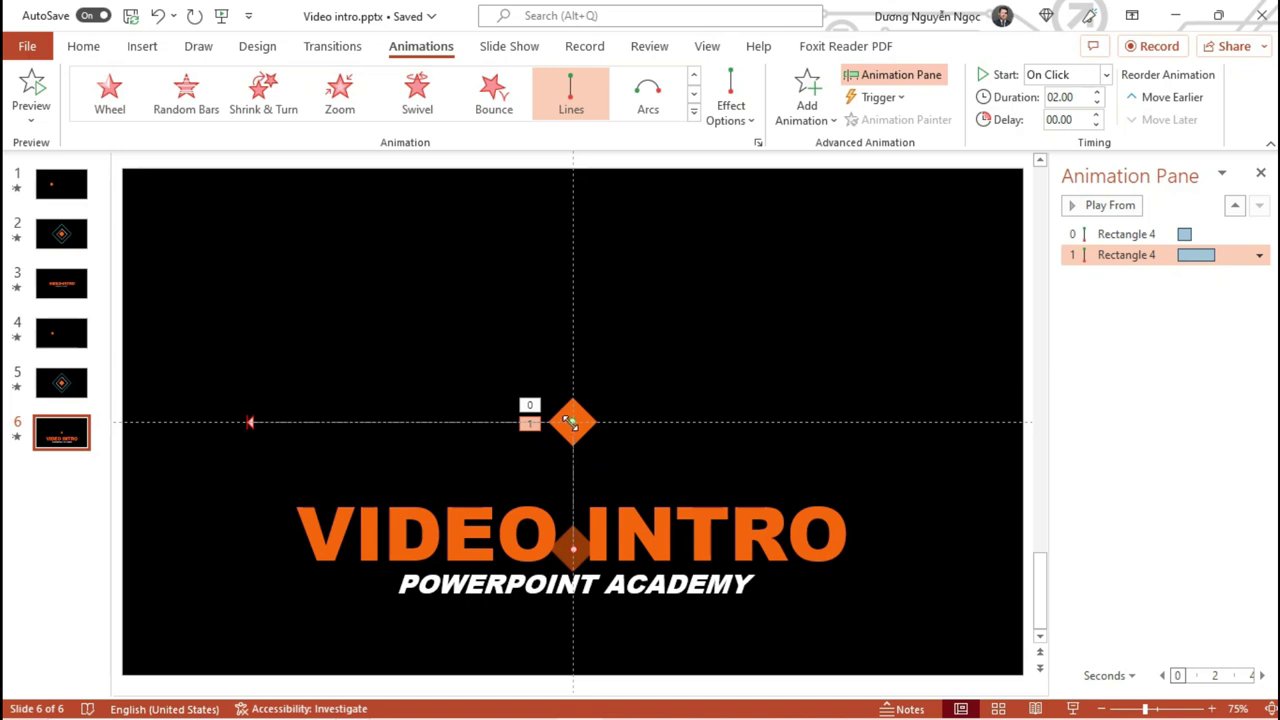
pyautogui.moveTo(565, 422); pyautogui.dragTo(246, 422)
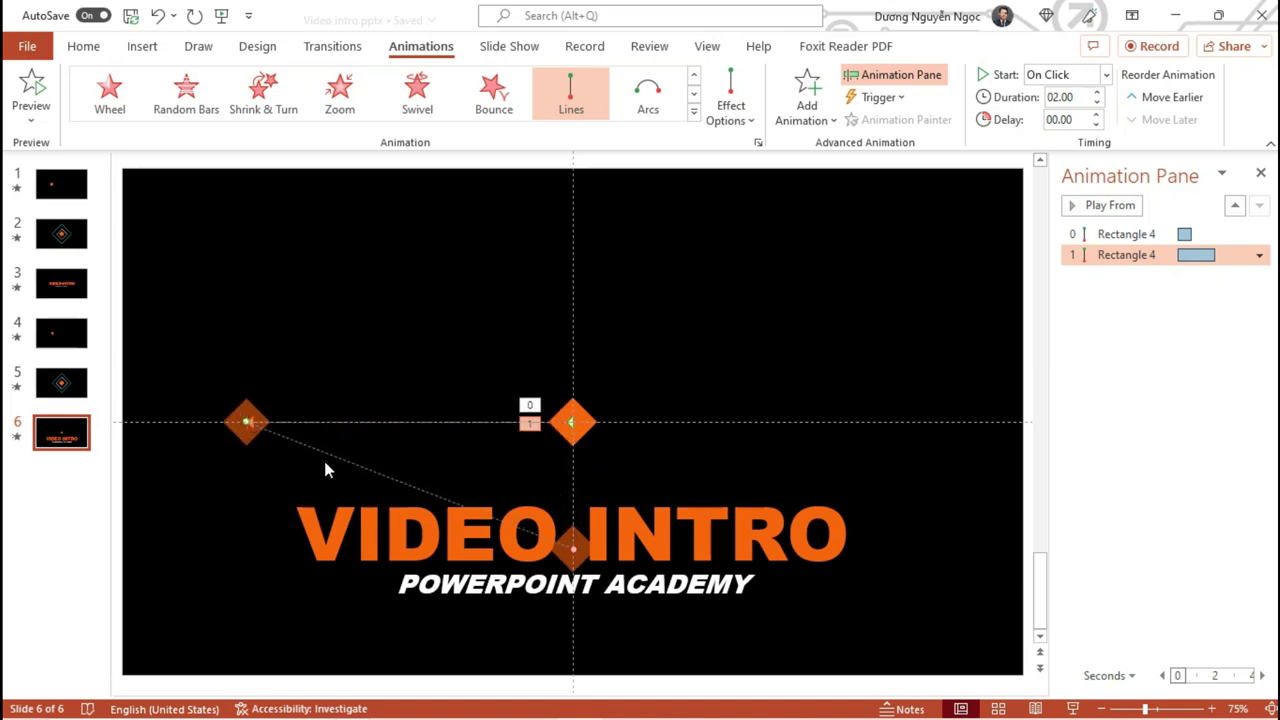
pyautogui.moveTo(572, 545); pyautogui.dragTo(891, 424)
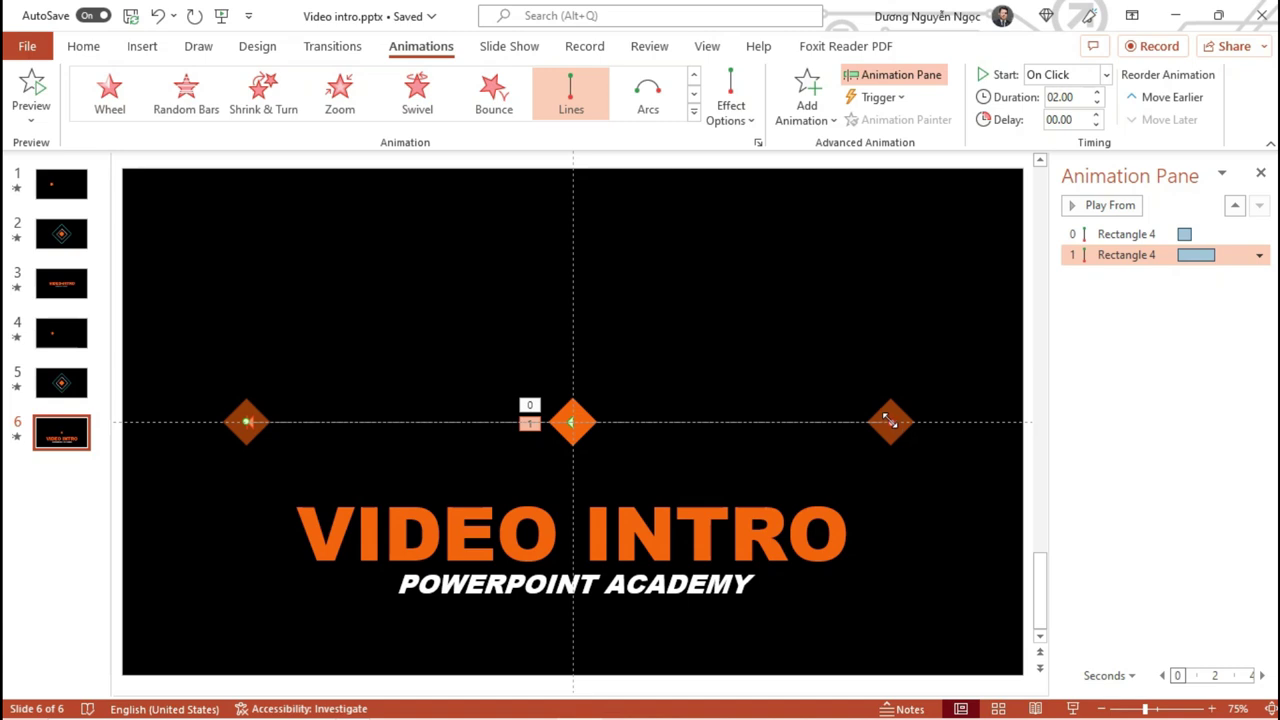
# - Set the rightward path to With Previous, 0.75 s delay and 0.75 s duration, then preview
pyautogui.click(1106, 75)
pyautogui.click(1093, 122)
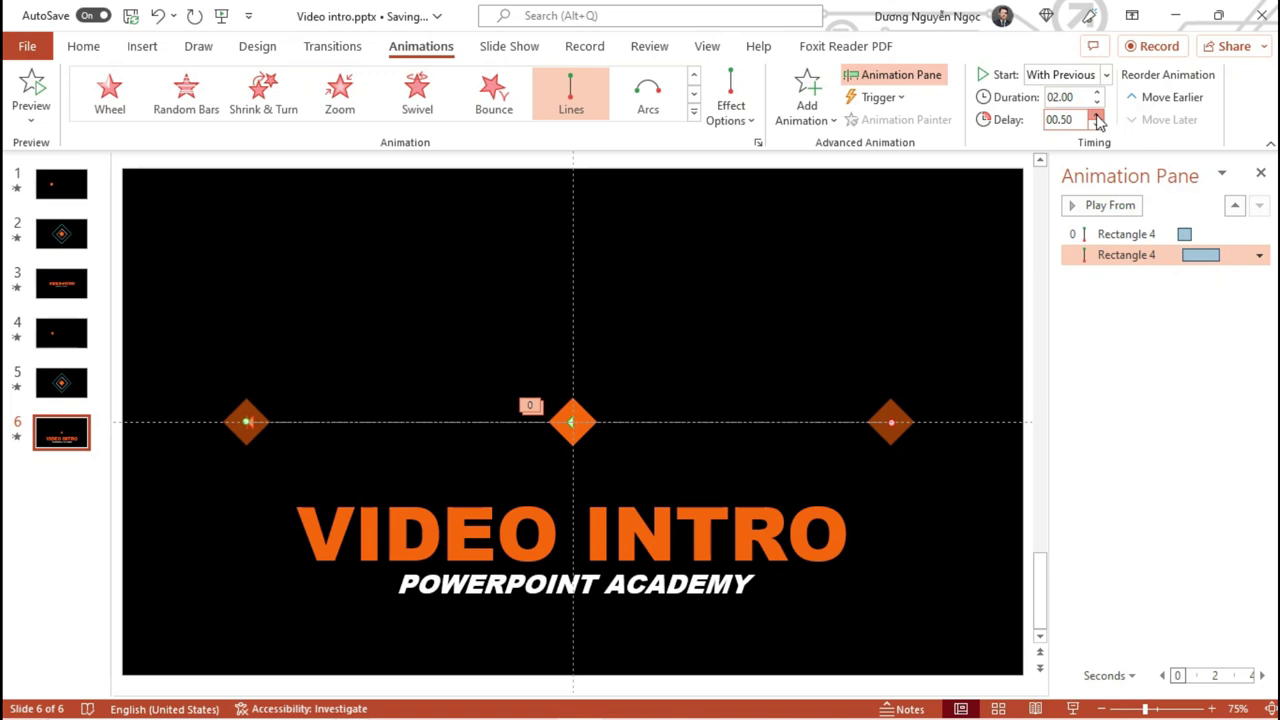
pyautogui.click(1096, 114)
pyautogui.click(1096, 102)
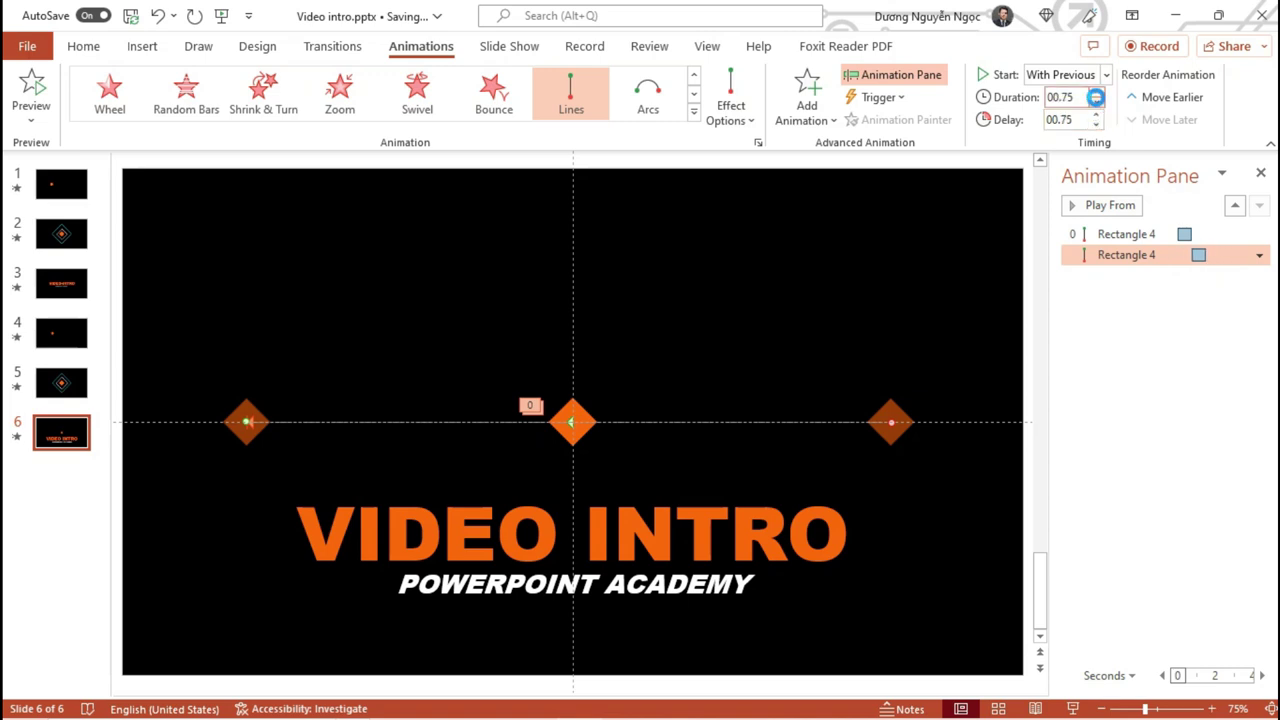
pyautogui.hotkey('shift', 'F5')
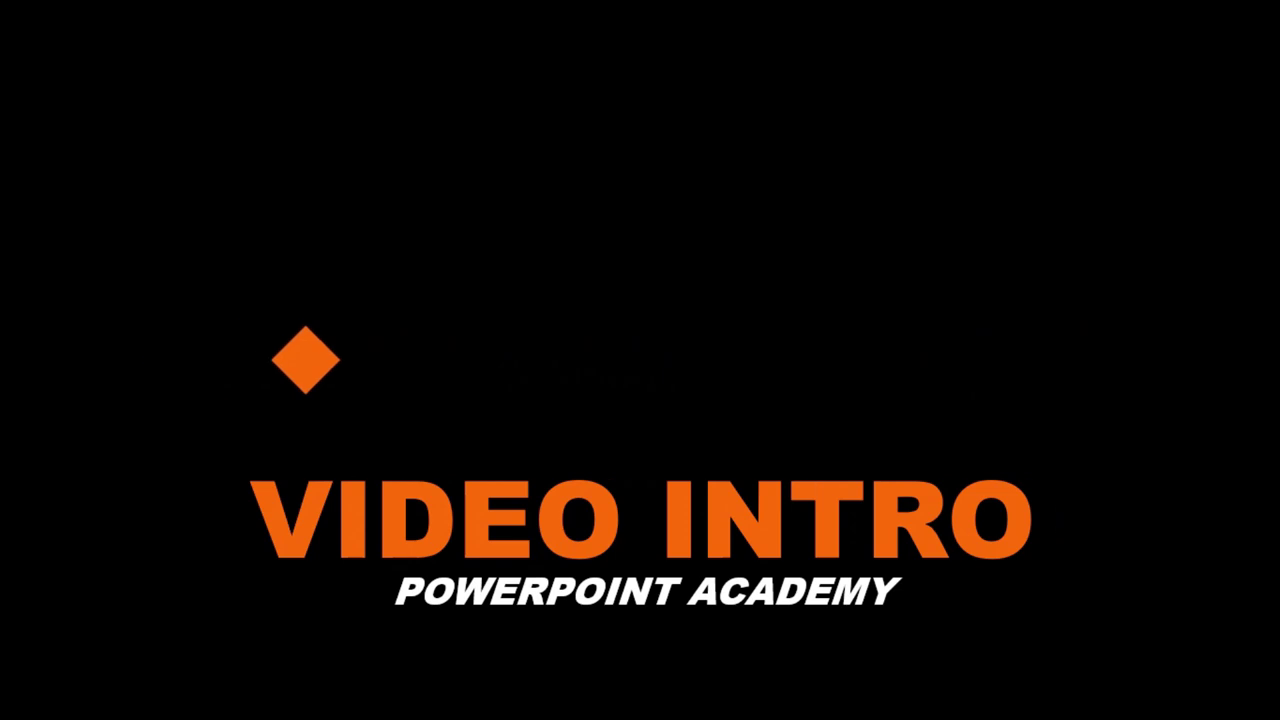
pyautogui.press('Escape')
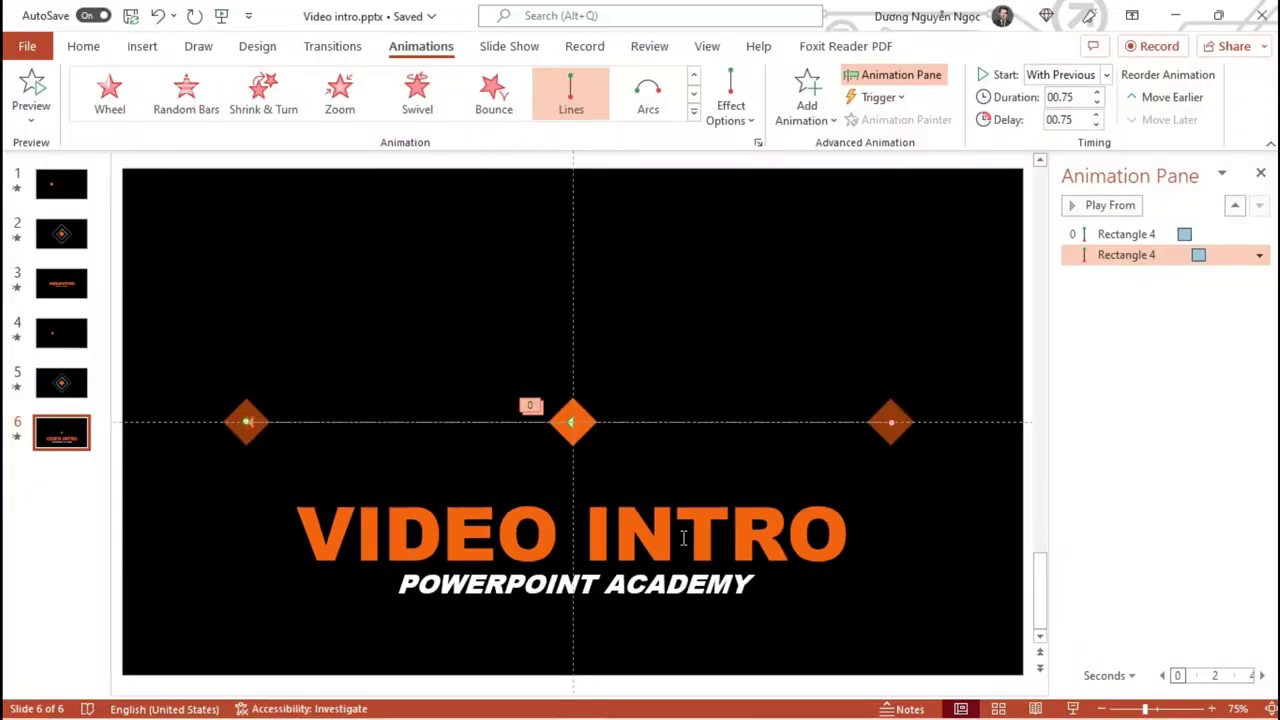
# - Move the VIDEO INTRO title and POWERPOINT ACADEMY subtitle back up
pyautogui.click(684, 539)
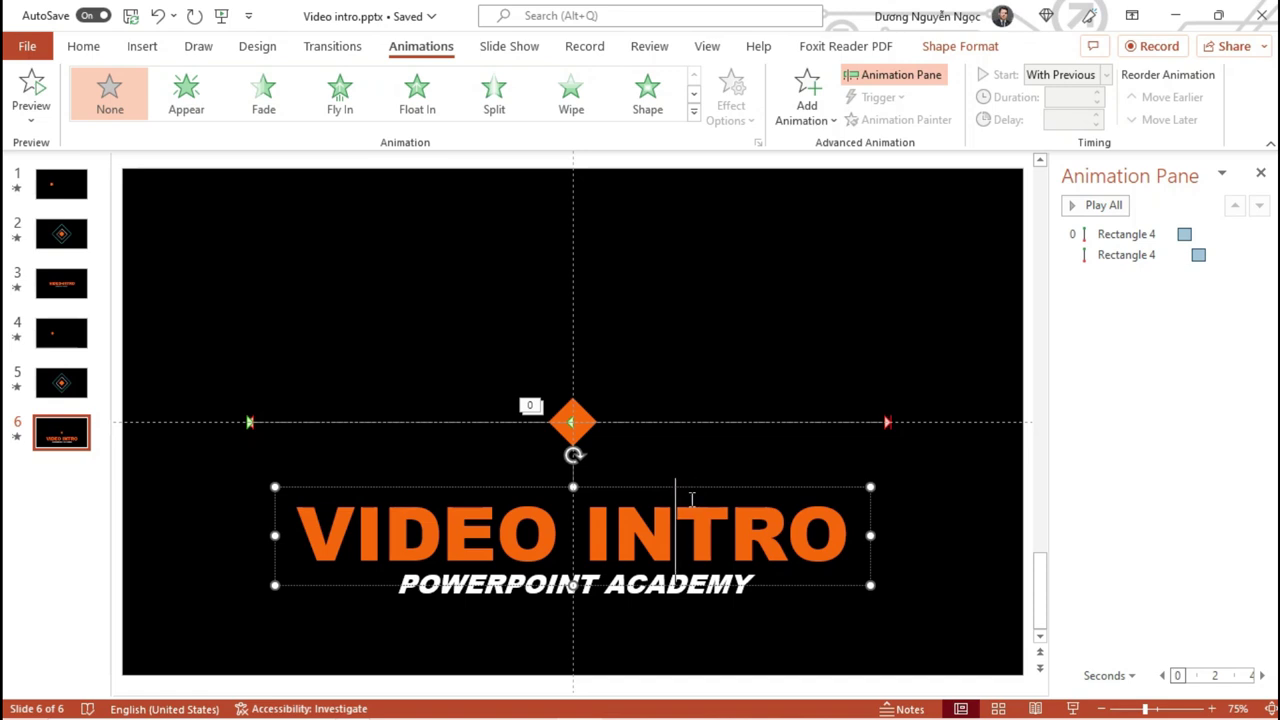
pyautogui.keyDown('shift'); pyautogui.click(678, 591); pyautogui.keyUp('shift')
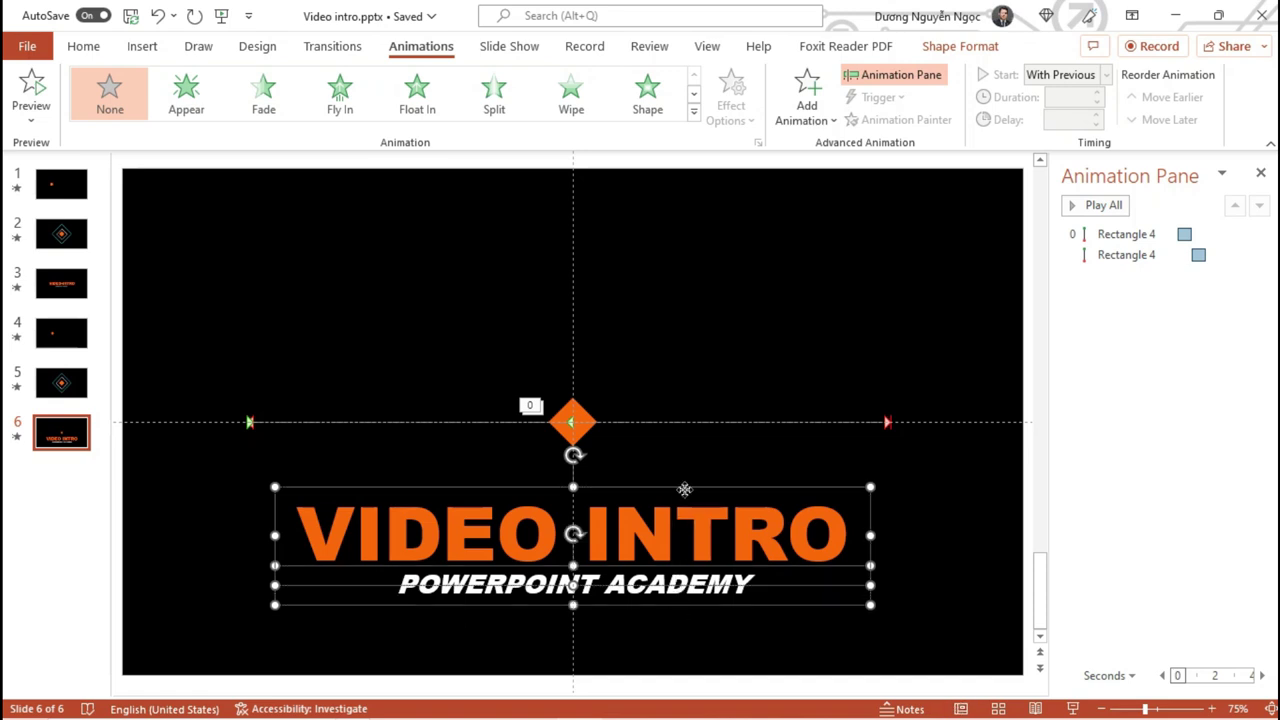
pyautogui.moveTo(684, 489); pyautogui.dragTo(684, 376)
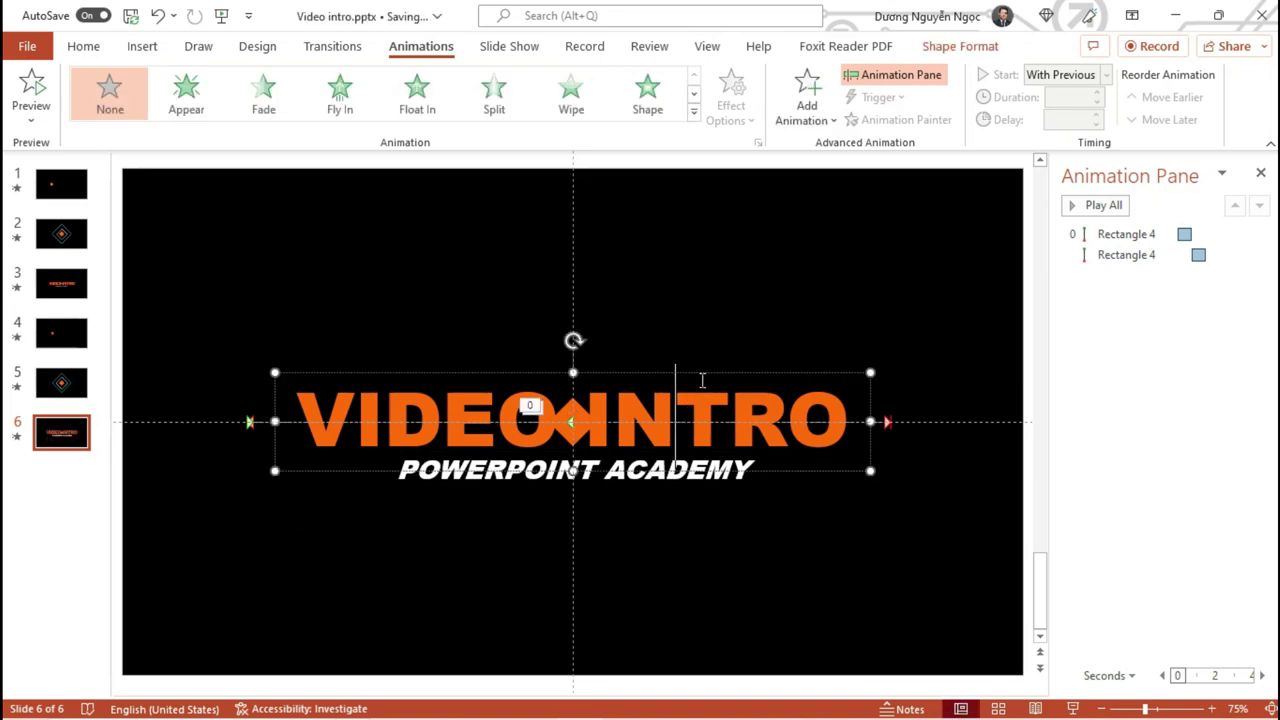
# - Wipe the VIDEO INTRO title in from the left, with previous, after 1.25 seconds
pyautogui.click(575, 110)
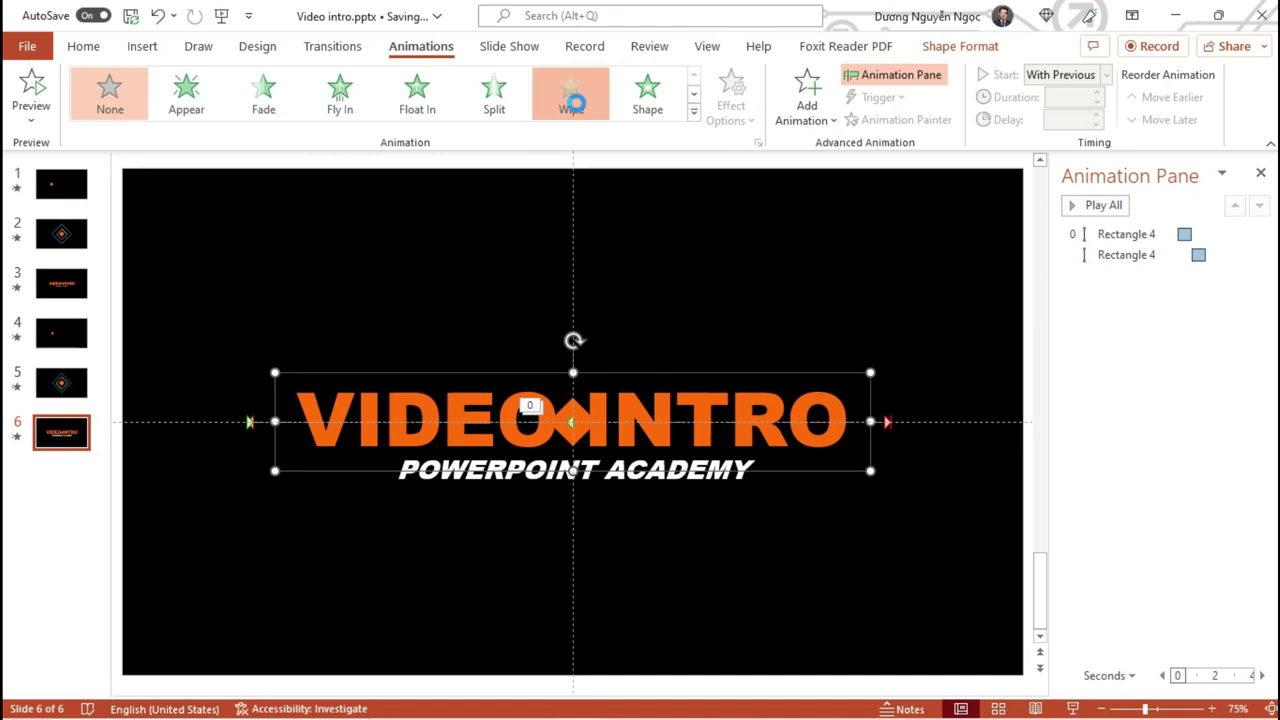
pyautogui.click(730, 112)
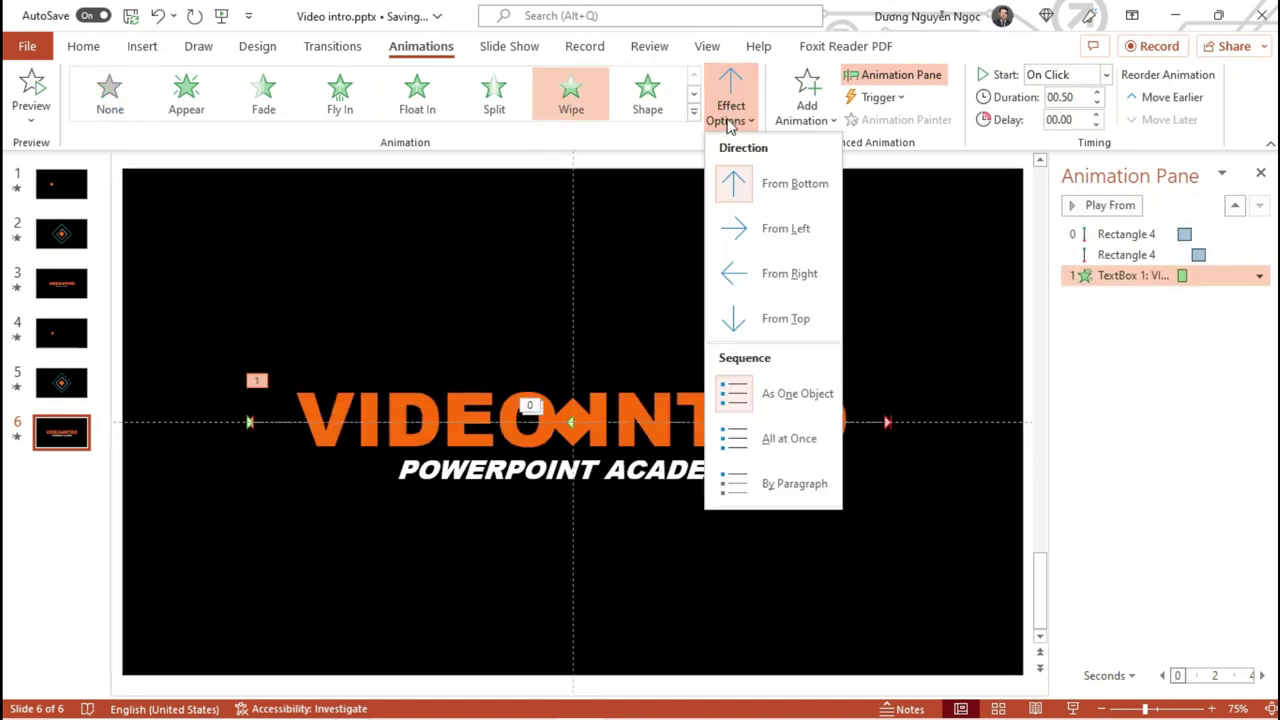
pyautogui.click(752, 238)
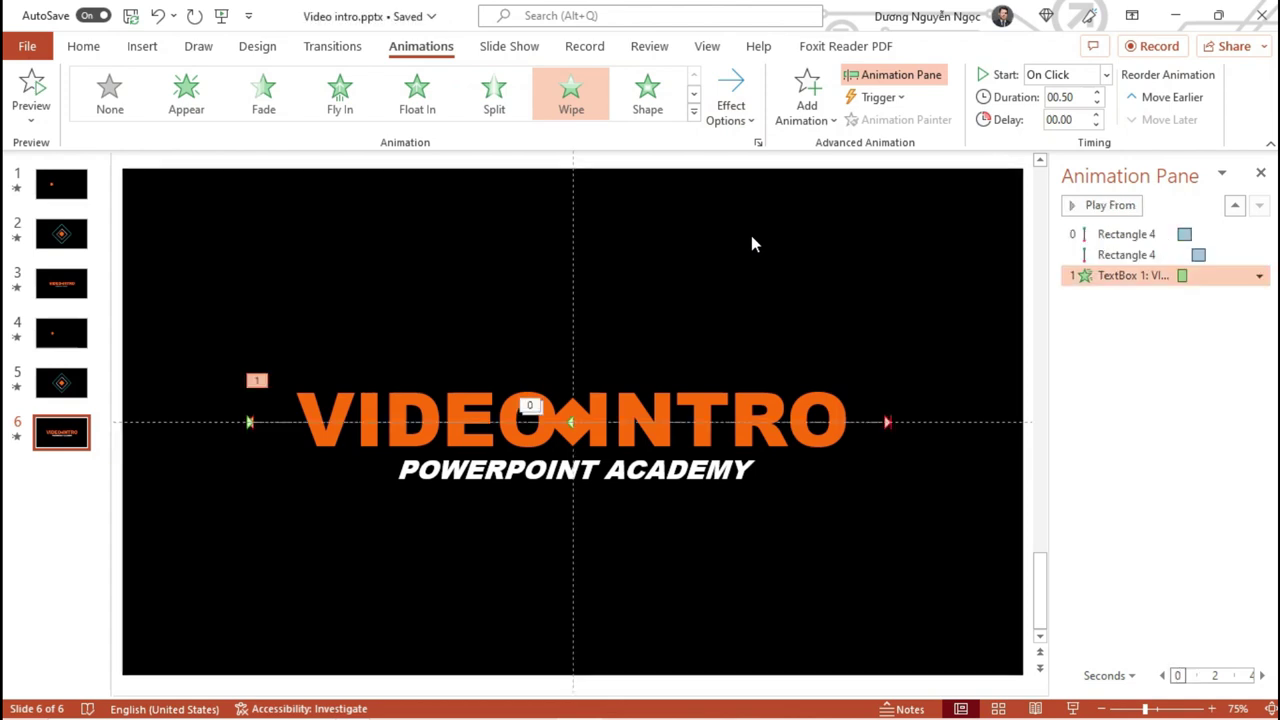
pyautogui.click(1106, 75)
pyautogui.click(1069, 120)
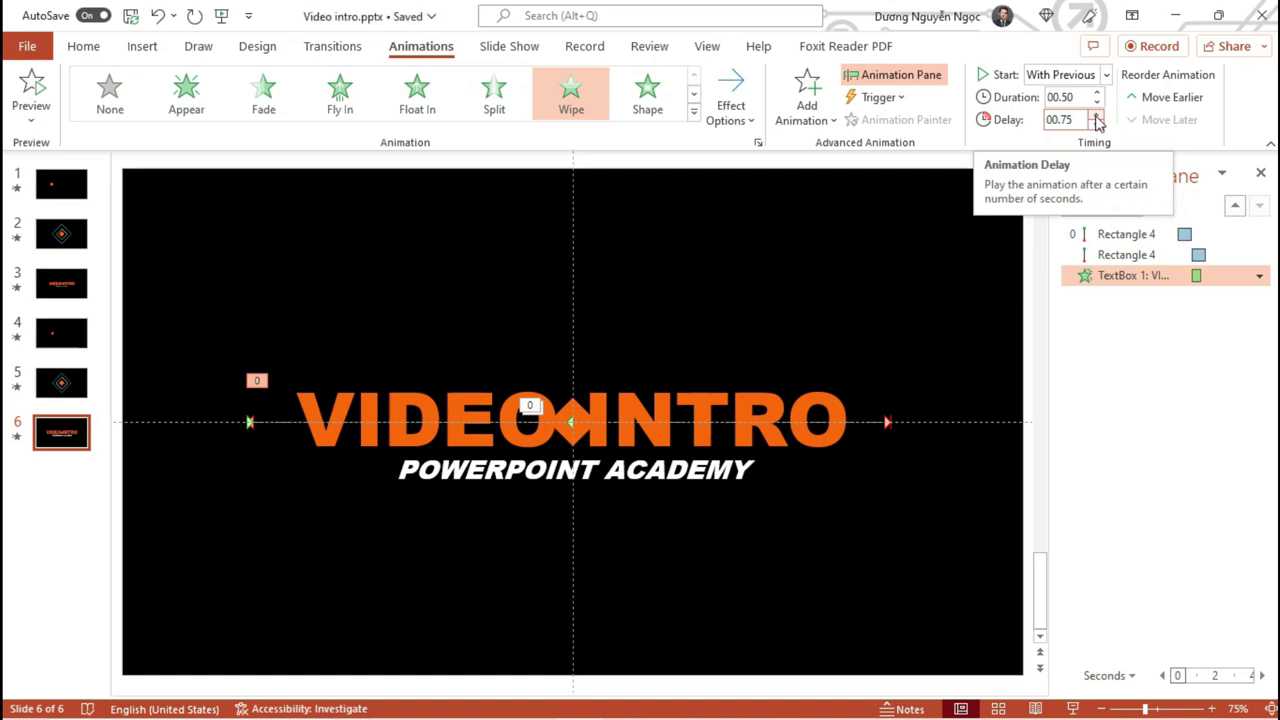
pyautogui.click(1096, 114)
pyautogui.click(1096, 114)
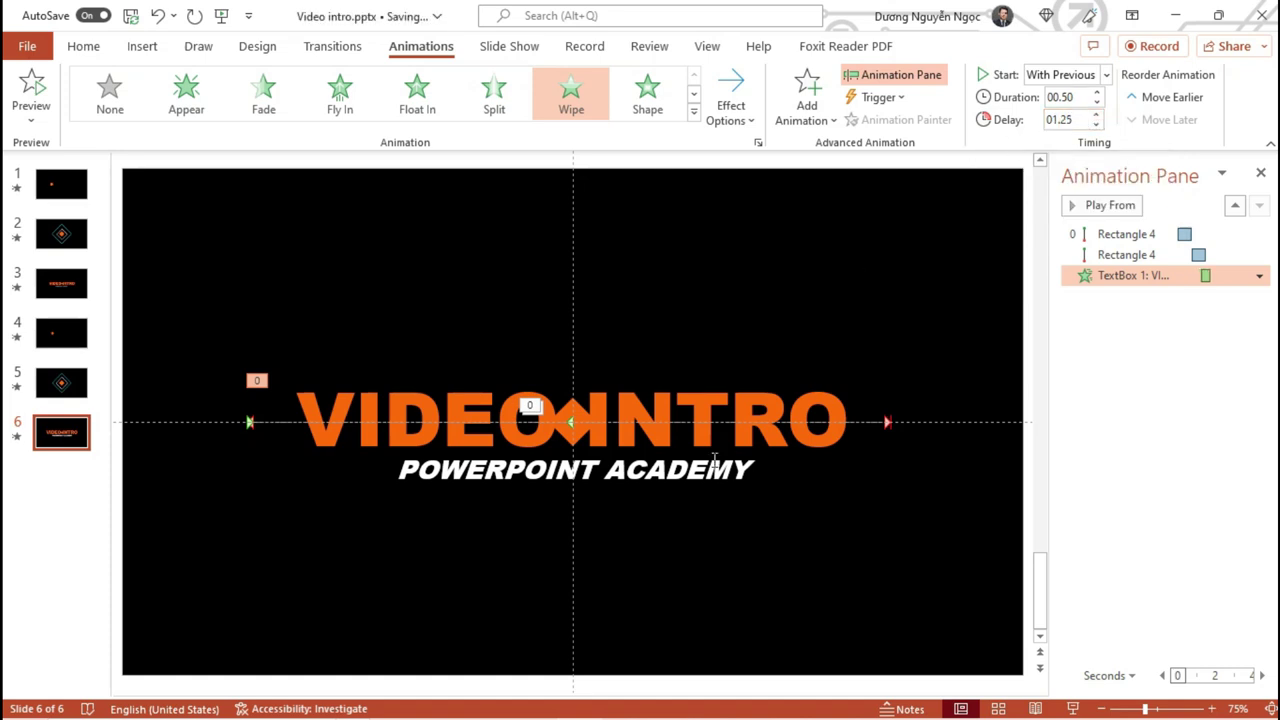
# - Wipe the POWERPOINT ACADEMY subtitle in with previous, with a longer delay
pyautogui.click(704, 470)
pyautogui.click(571, 100)
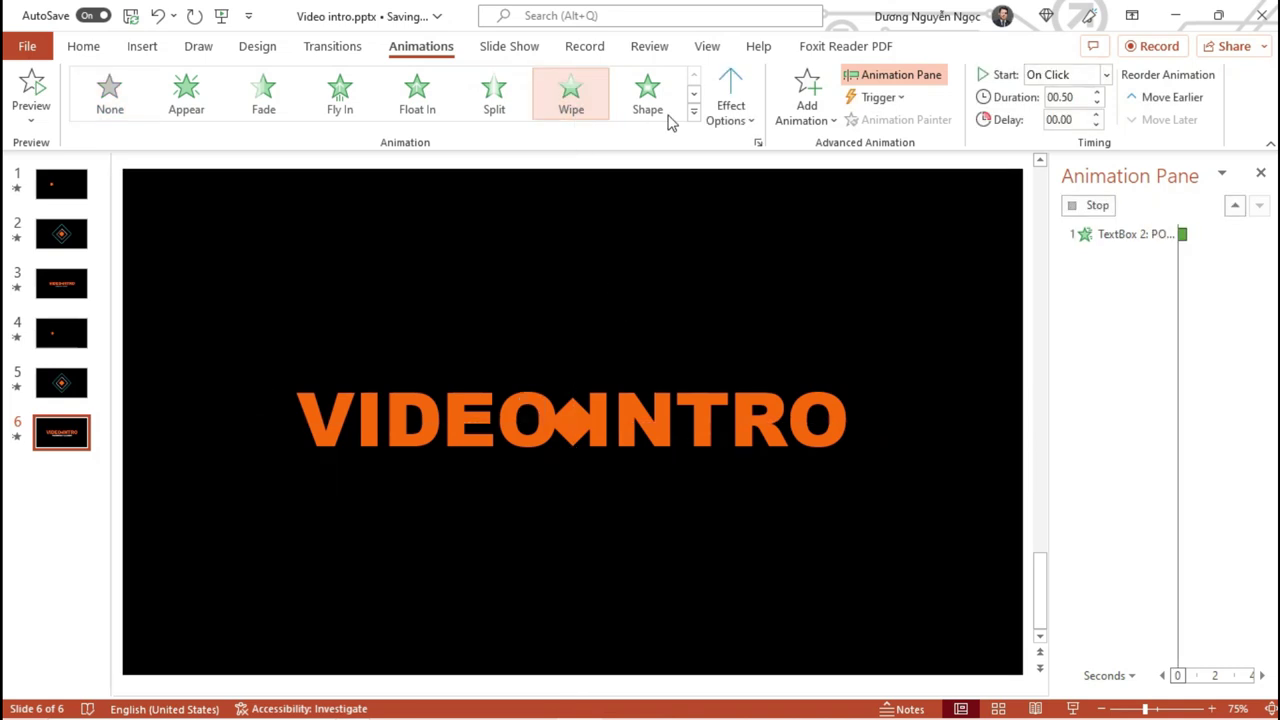
pyautogui.click(1106, 75)
pyautogui.click(1069, 120)
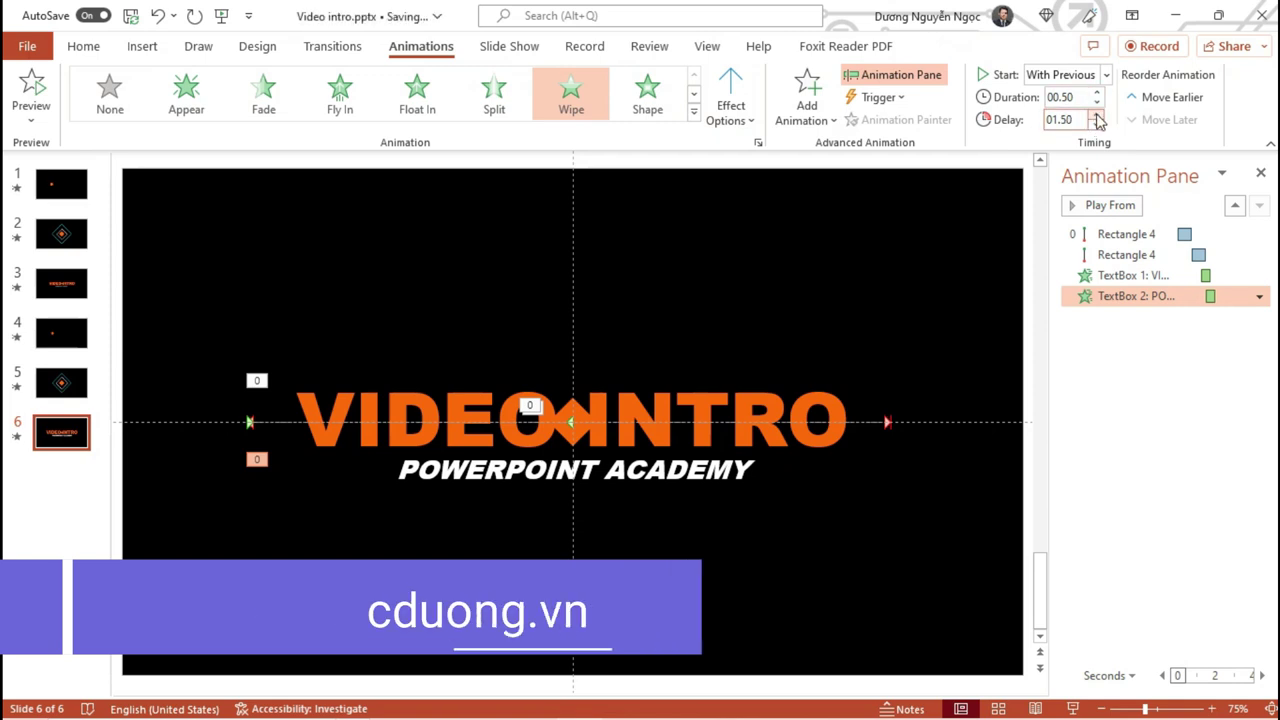
pyautogui.click(1097, 115)
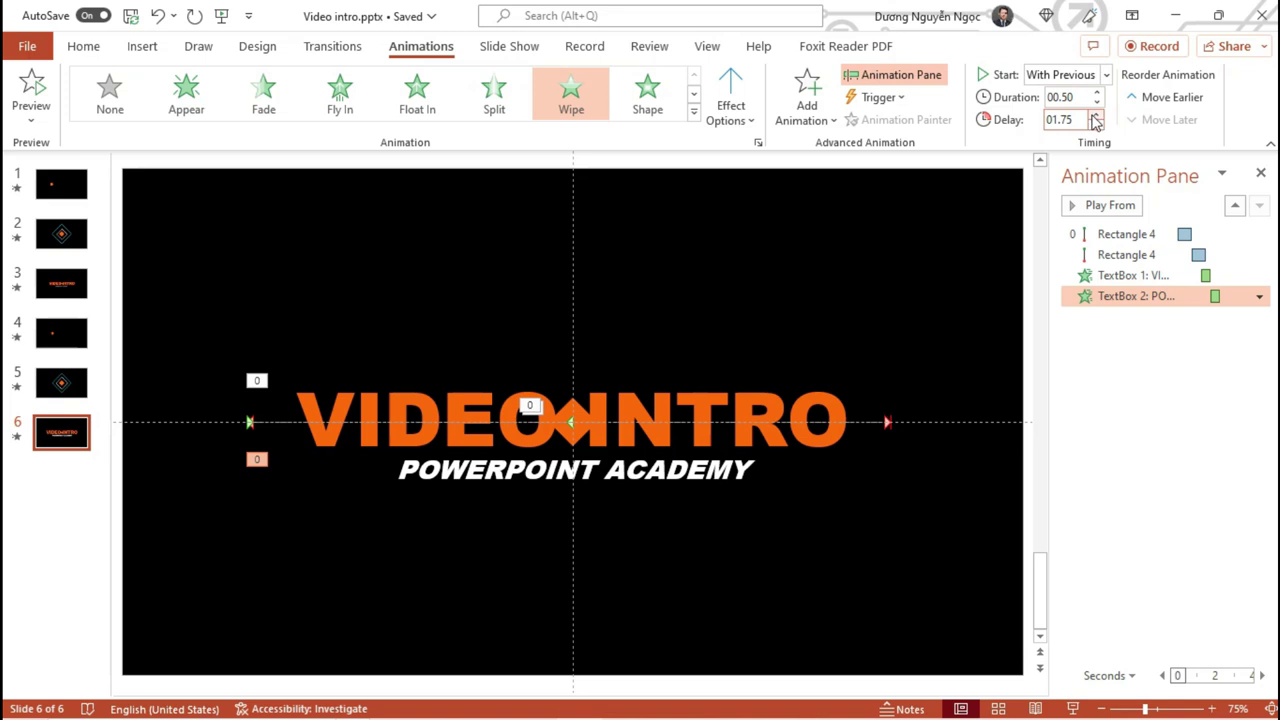
# - Play the slide show from slide 4 through the title slide
pyautogui.click(77, 341)
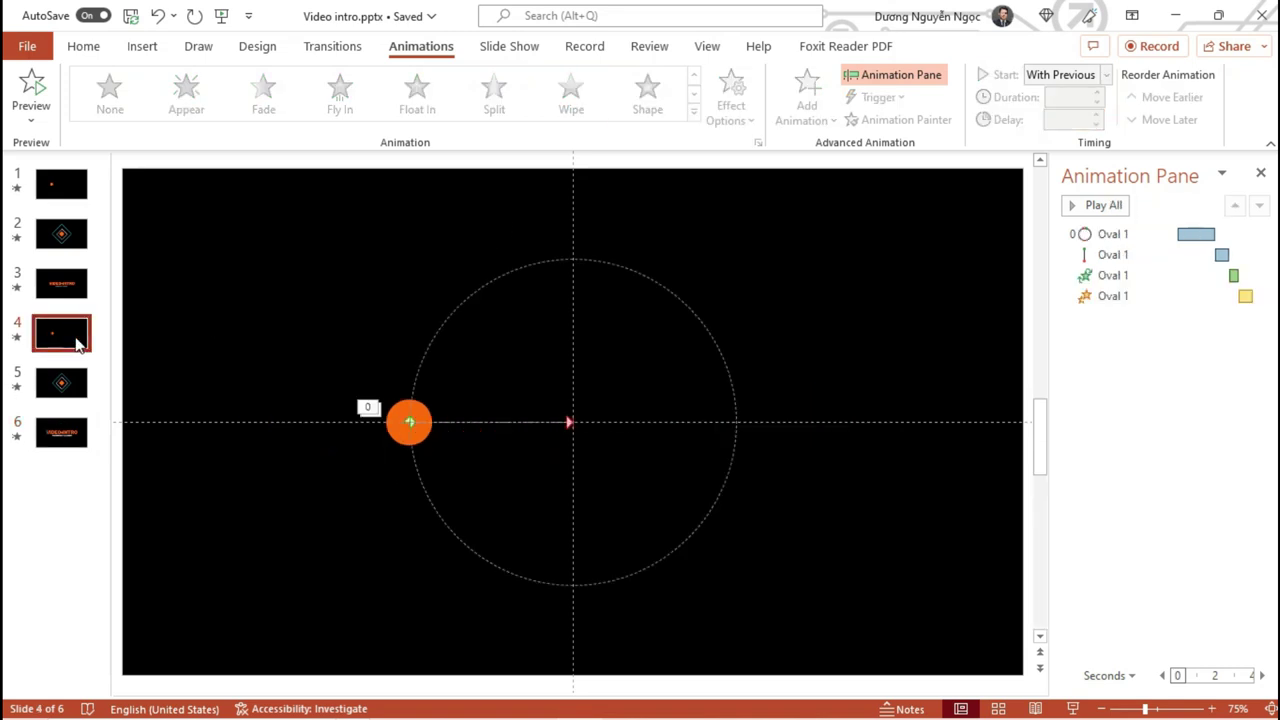
pyautogui.hotkey('shift', 'F5')
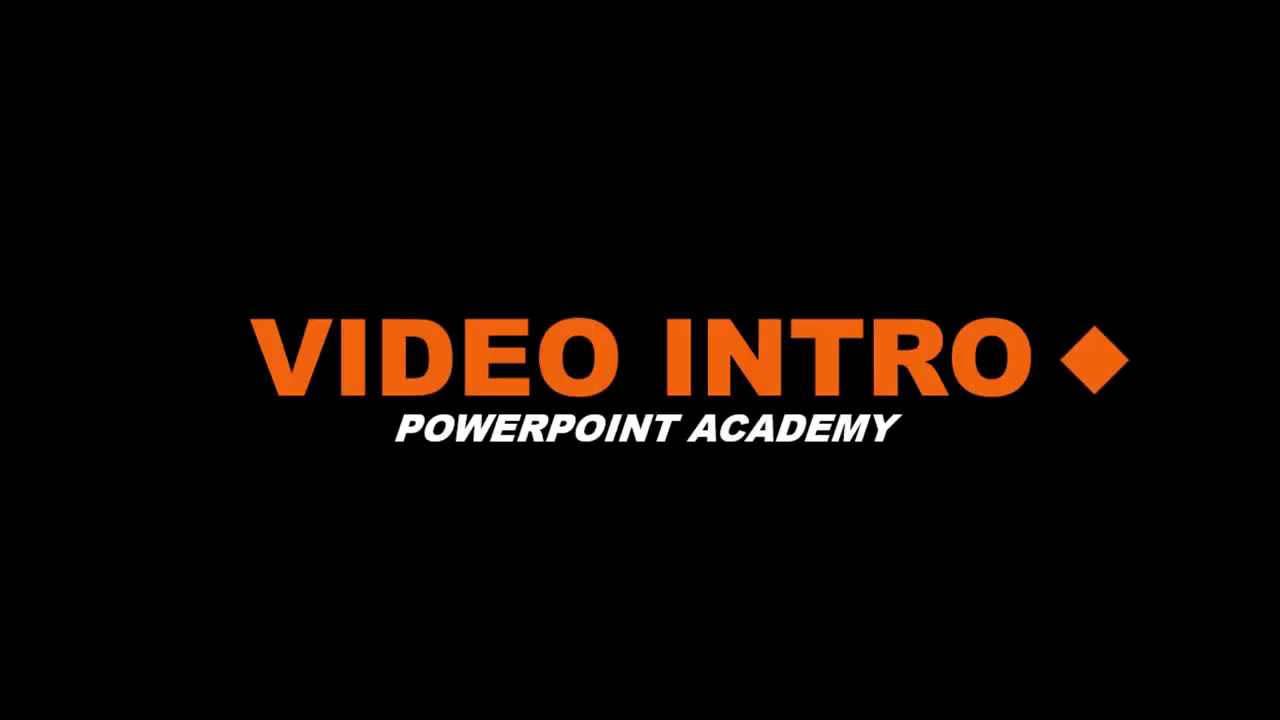
pyautogui.press('Escape')
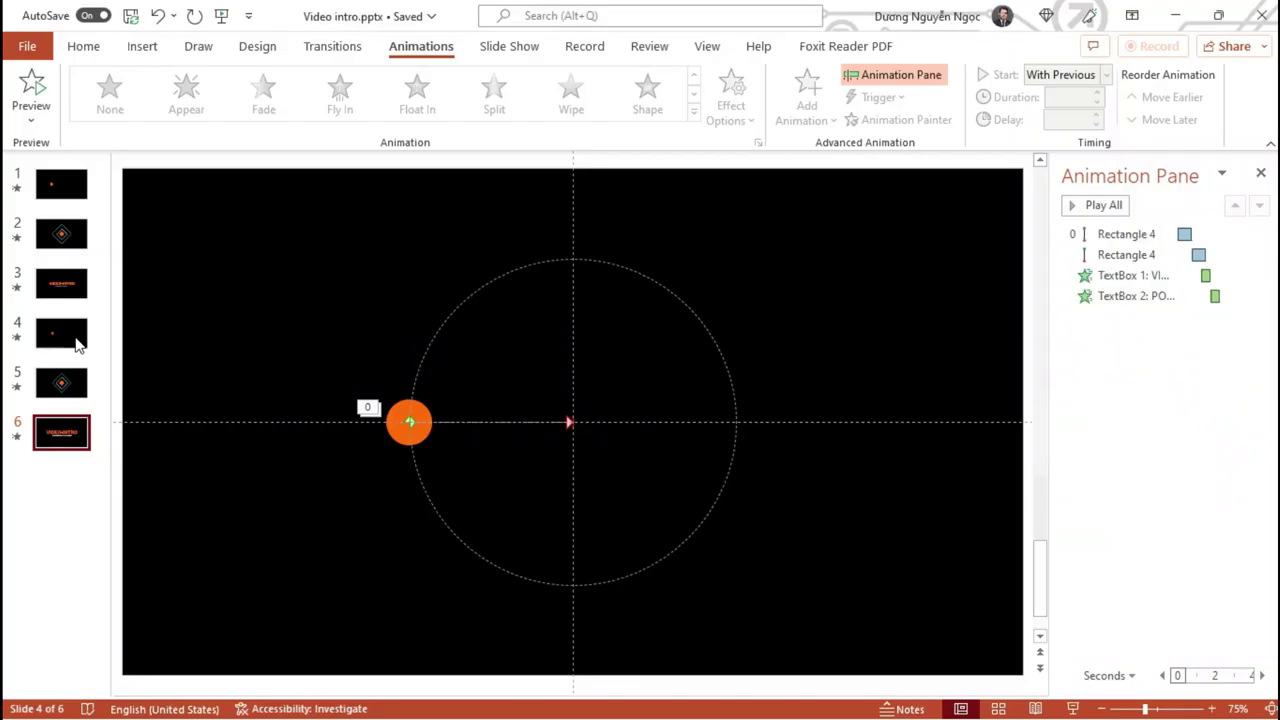
# - Select slides 4, 5 and 6 together in the thumbnail pane
pyautogui.click(70, 344)
pyautogui.keyDown('shift'); pyautogui.click(63, 380); pyautogui.keyUp('shift')
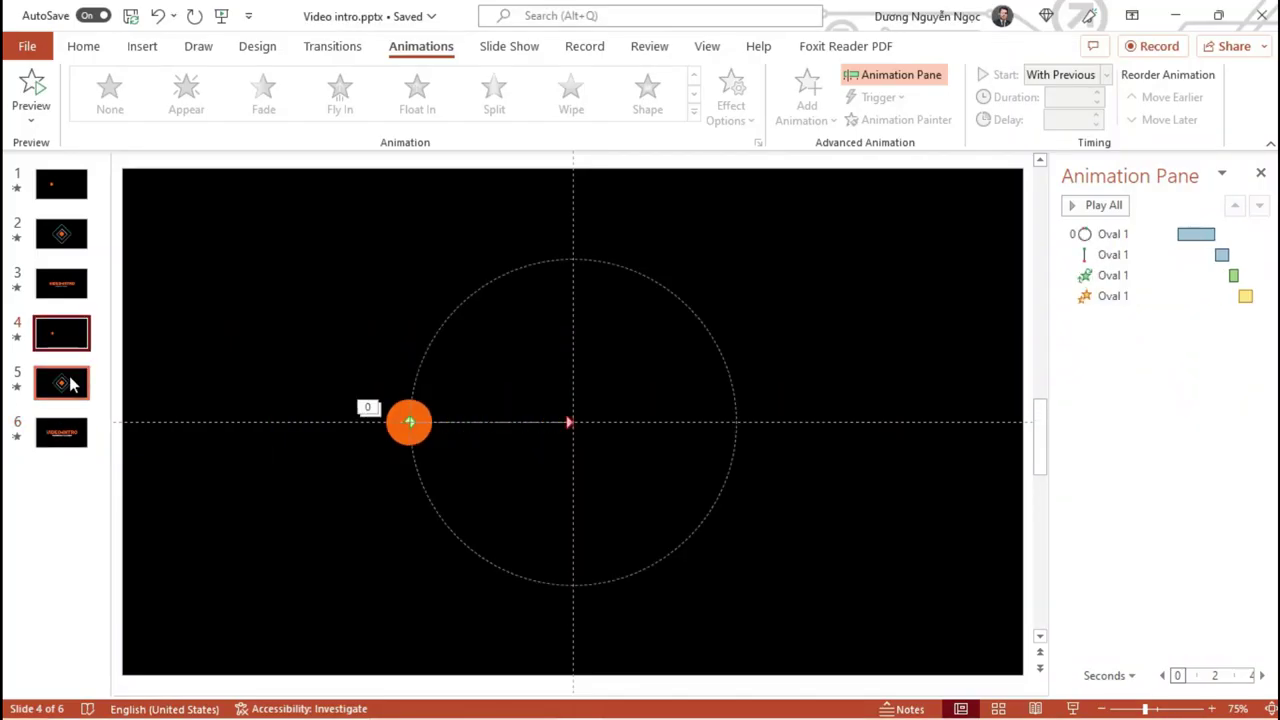
pyautogui.keyDown('shift'); pyautogui.click(68, 428); pyautogui.keyUp('shift')
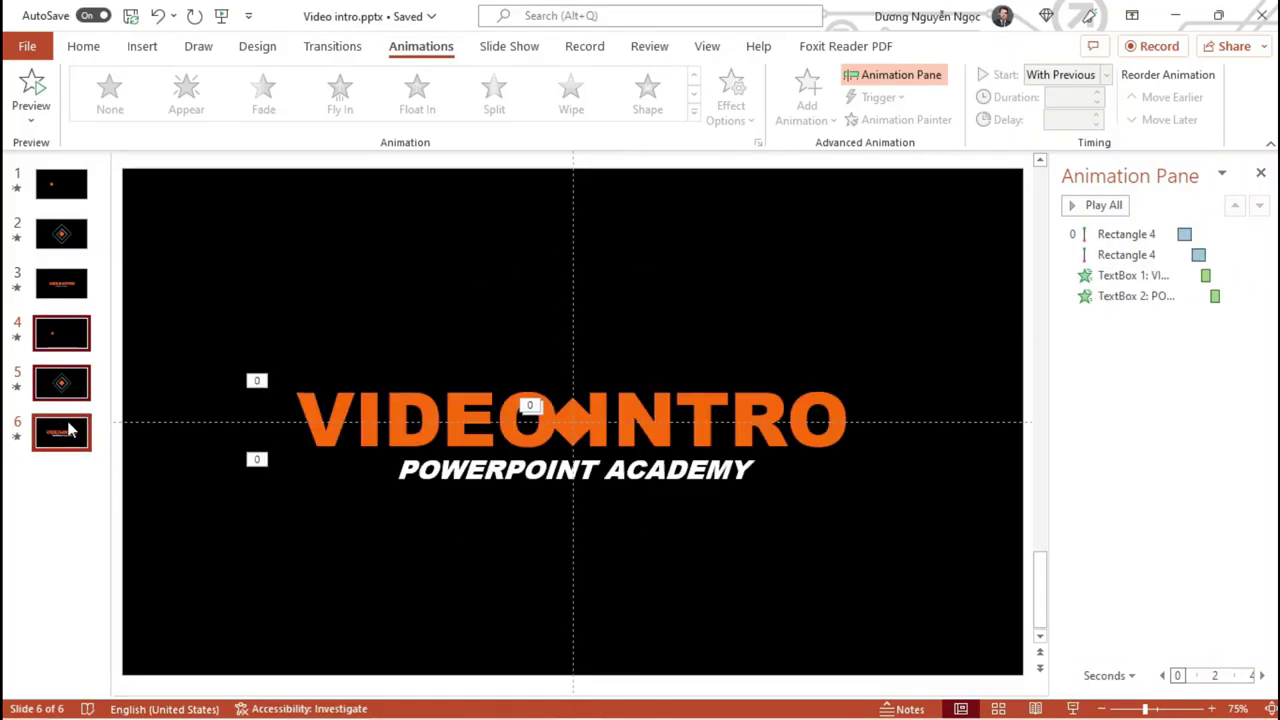
# - Apply the Fly Through transition and make the slides advance automatically instead of on click
pyautogui.click(335, 47)
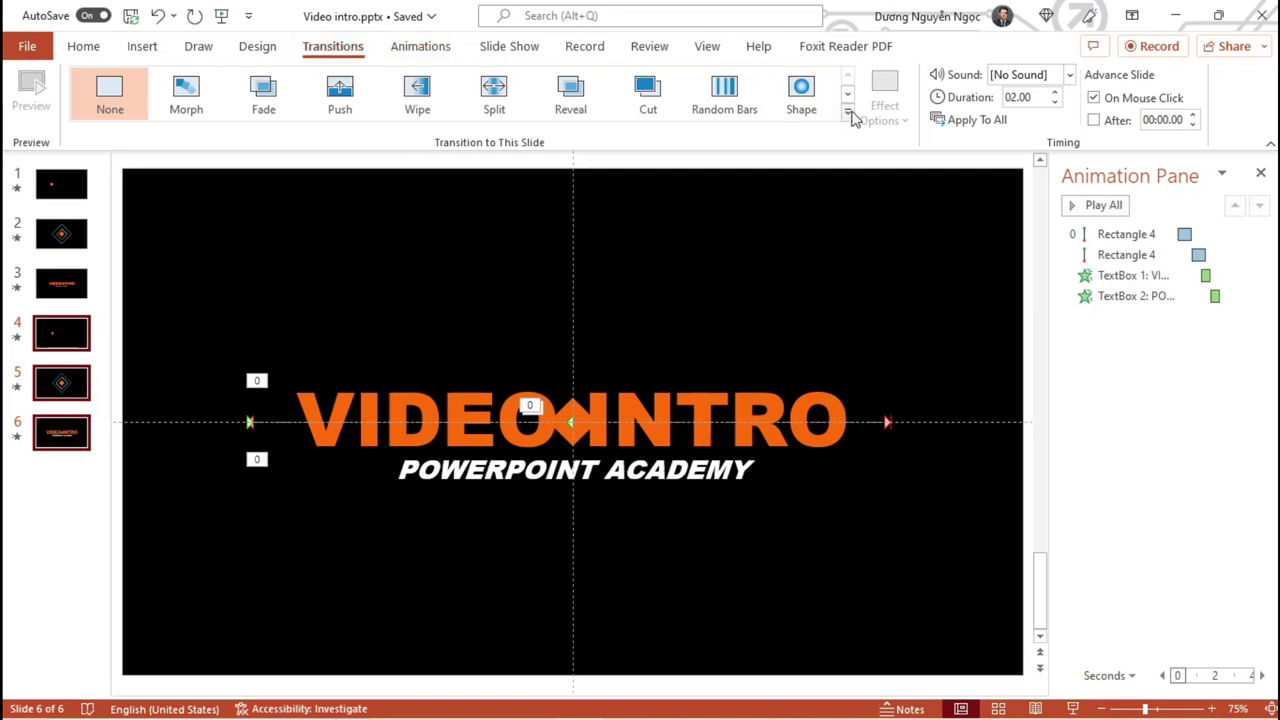
pyautogui.click(848, 111)
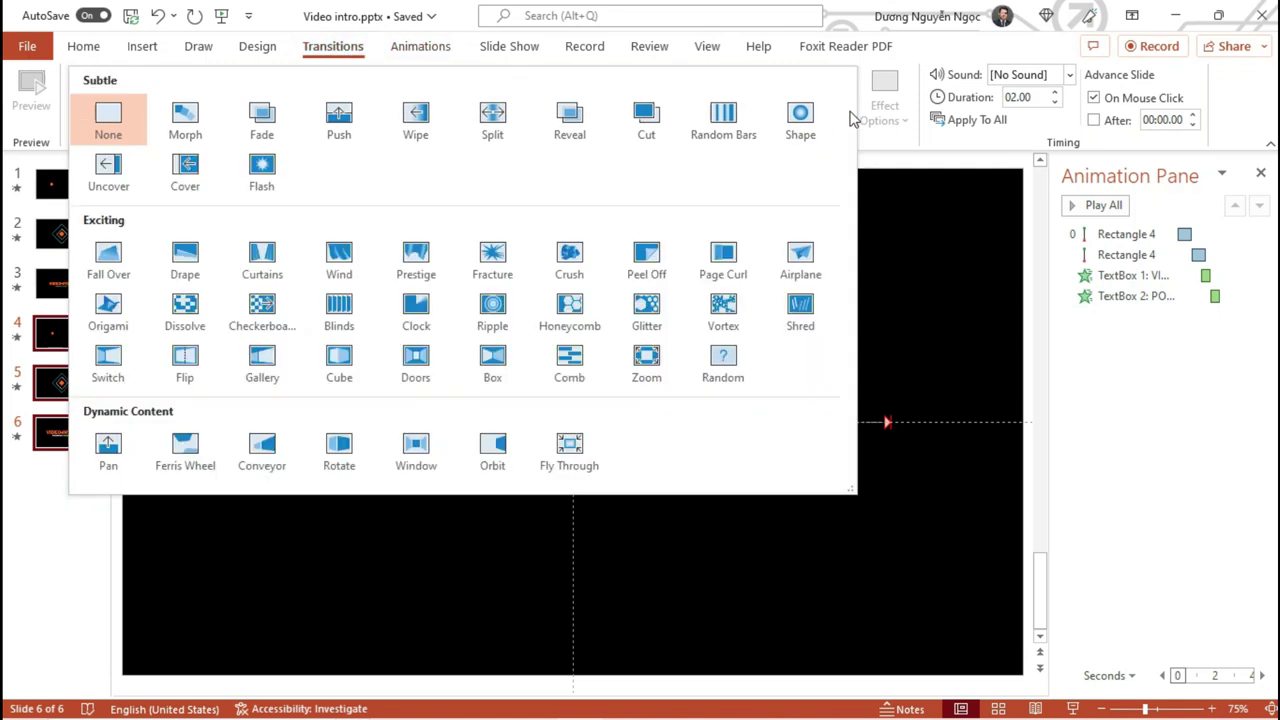
pyautogui.click(583, 461)
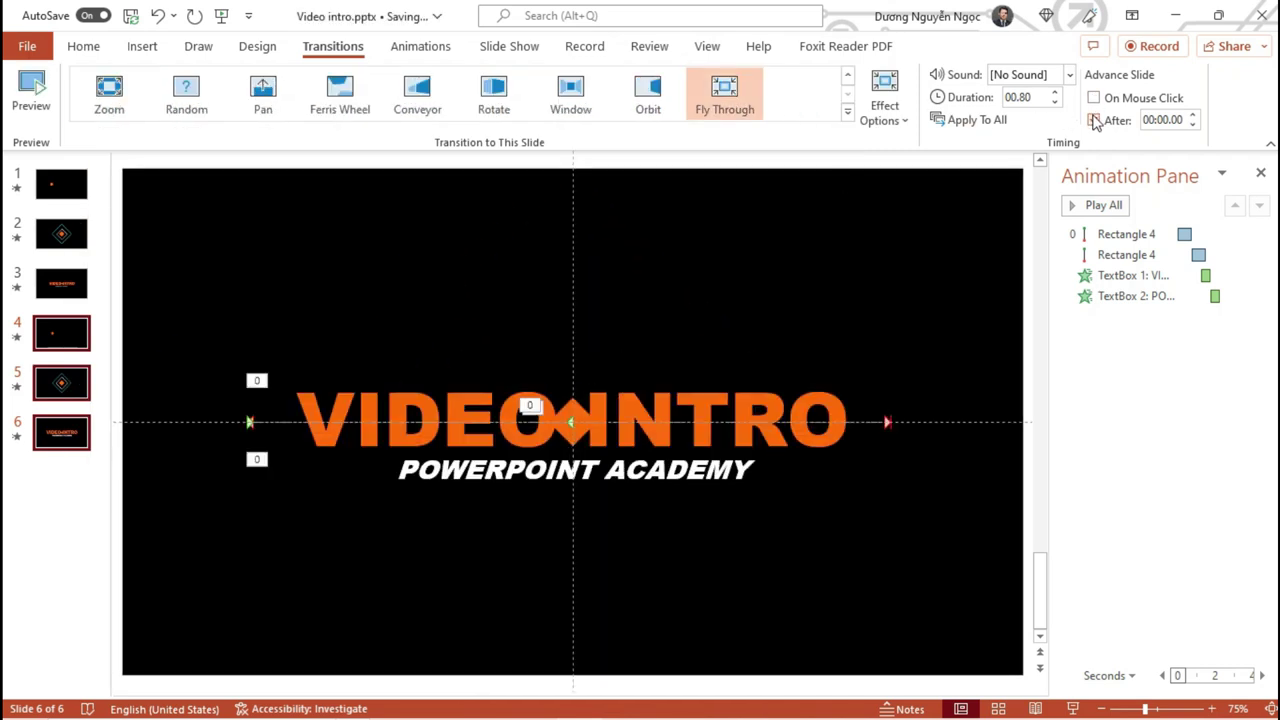
pyautogui.click(62, 335)
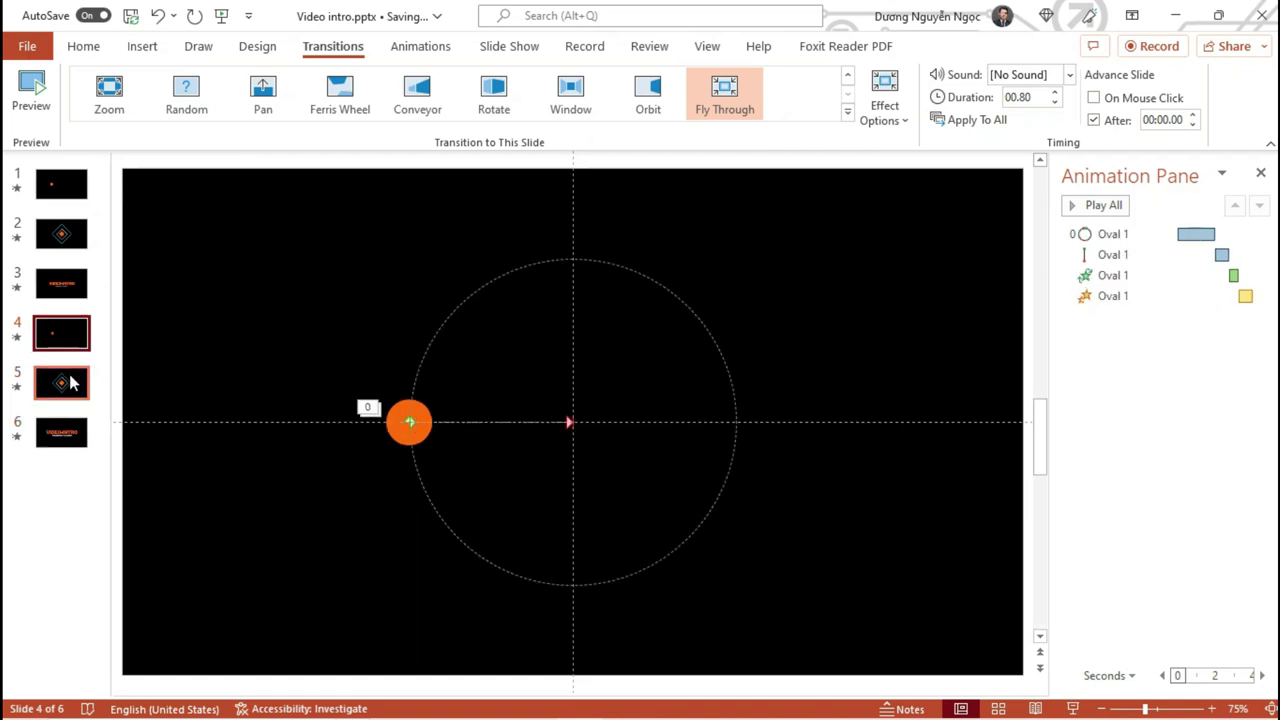
# - Preview the slide show from slide 4 through to the end
pyautogui.click(72, 383)
pyautogui.click(68, 337)
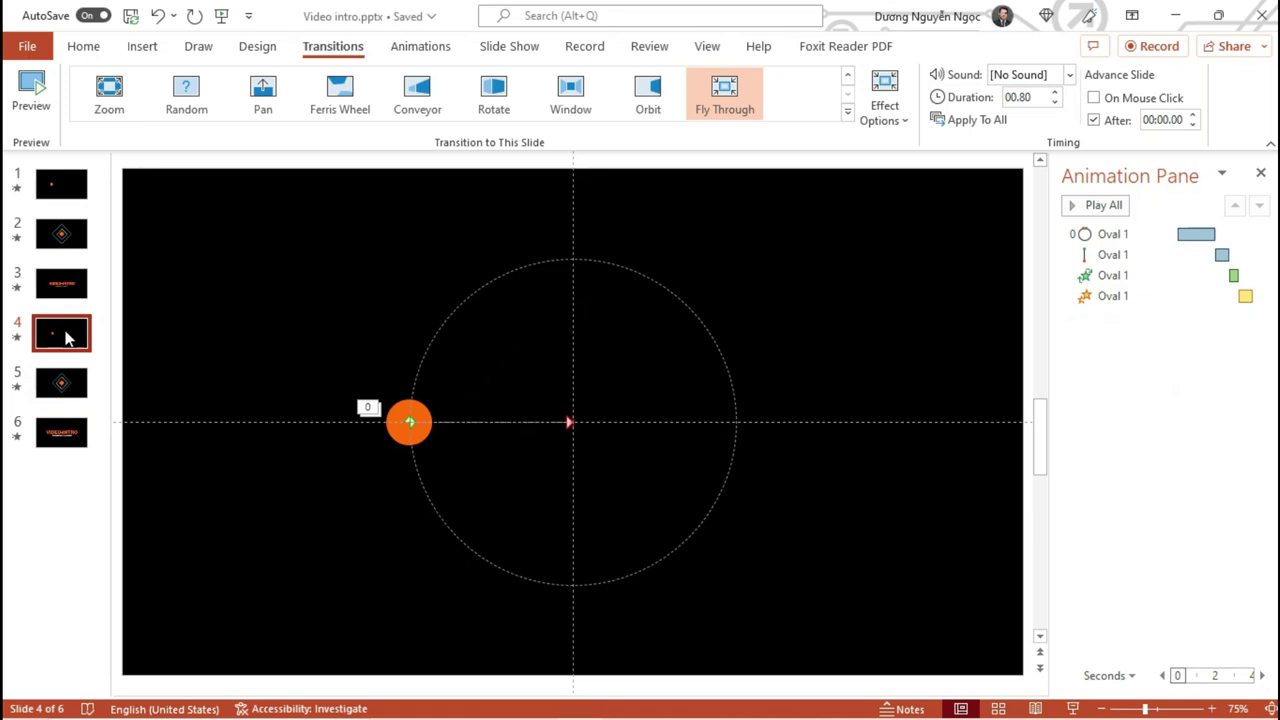
pyautogui.hotkey('shift', 'F5')
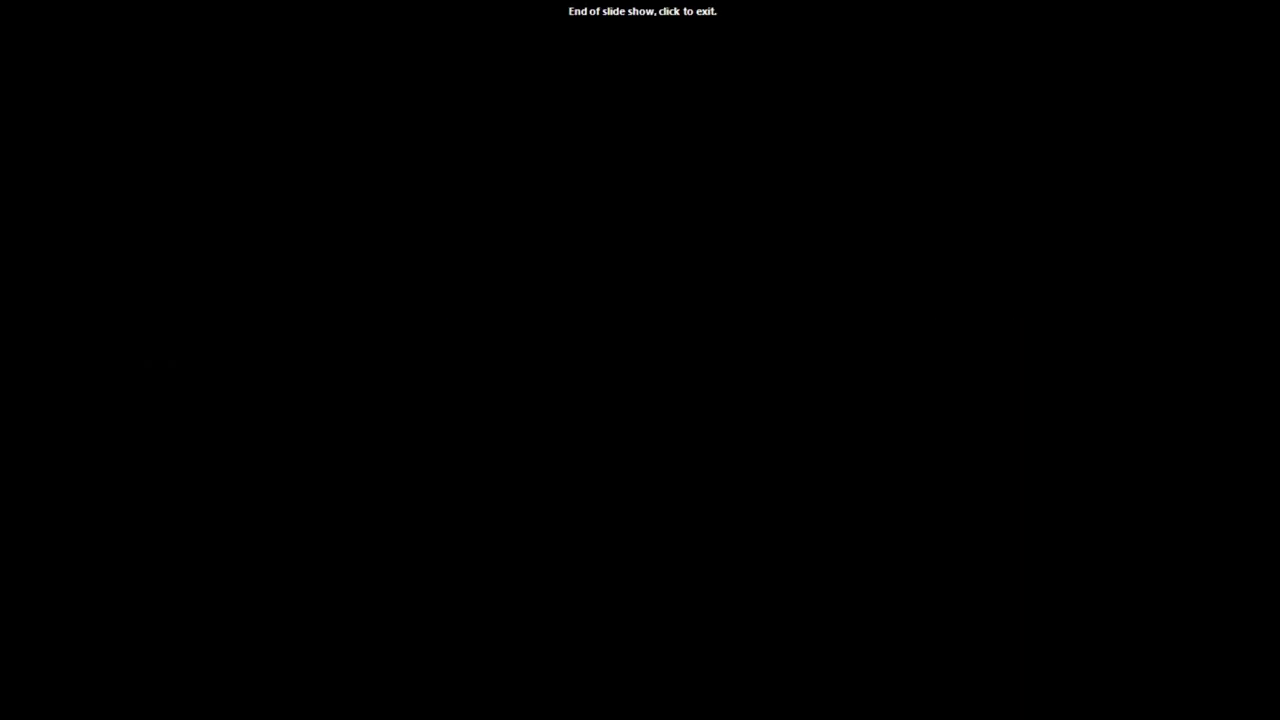
pyautogui.click(60, 305)
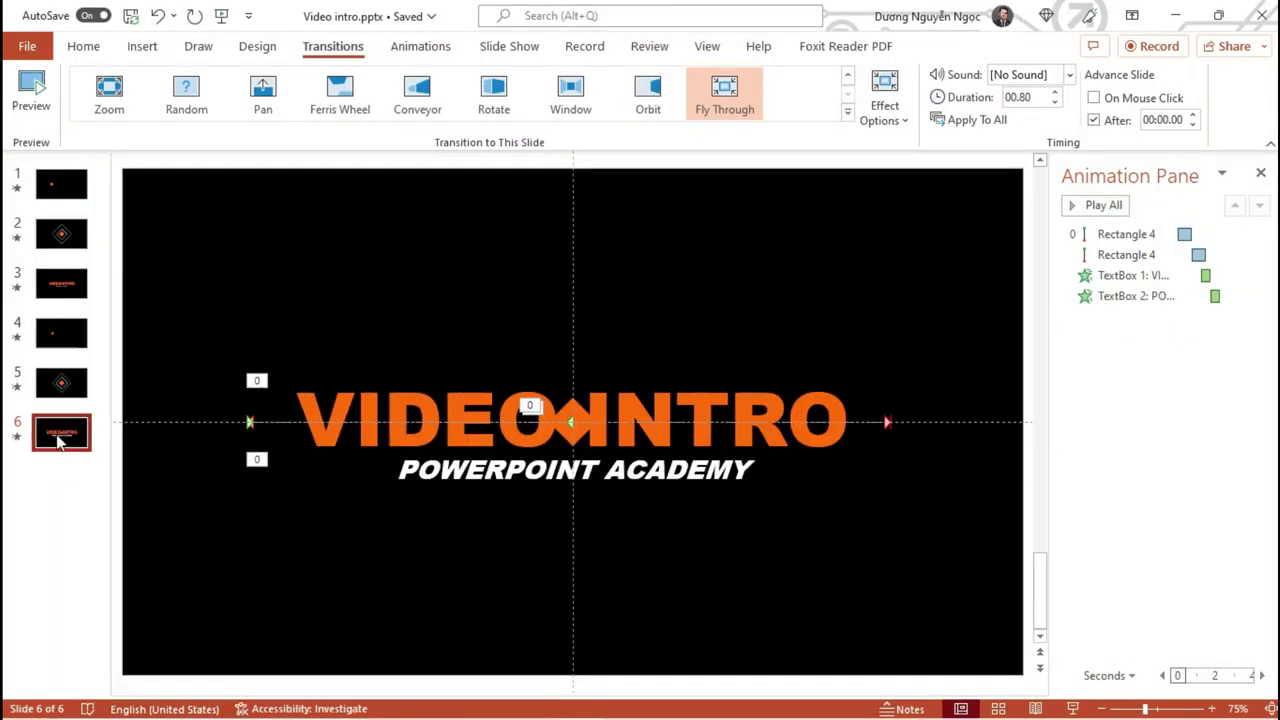
# - Turn off Advance Slide After on slide 6 and replay the show from slide 4
pyautogui.click(1094, 121)
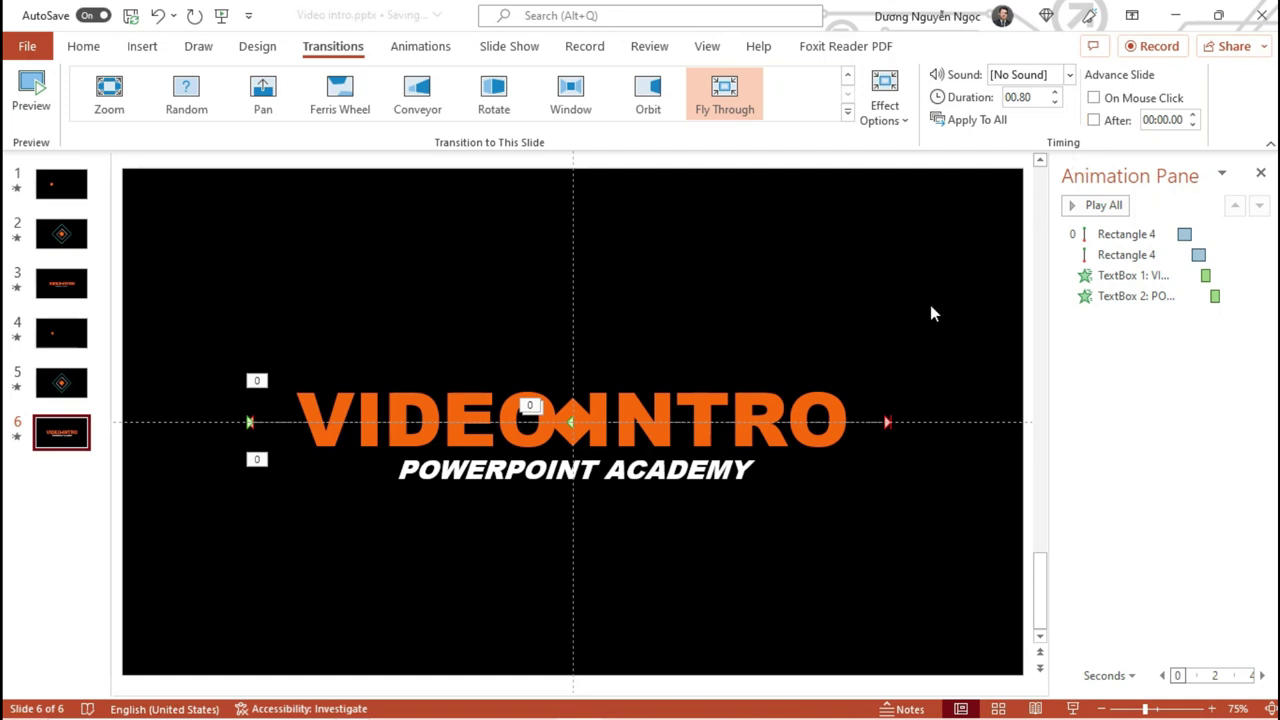
pyautogui.click(63, 336)
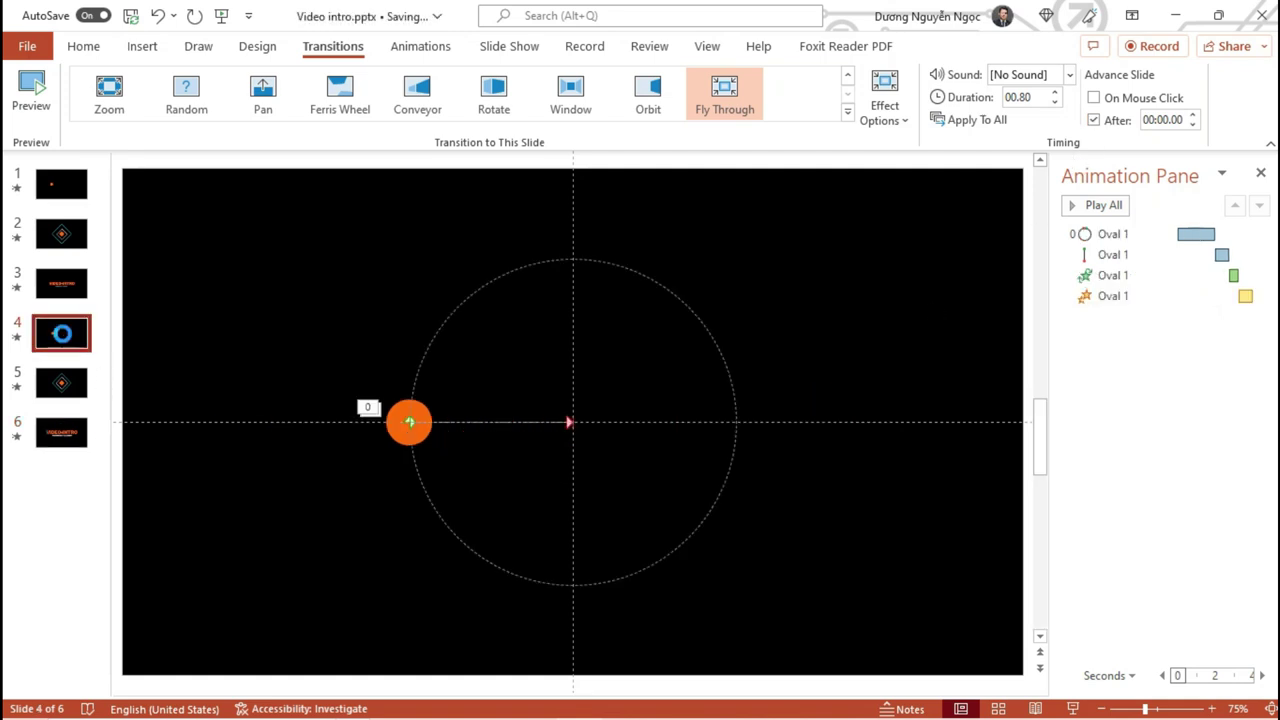
pyautogui.hotkey('shift', 'F5')
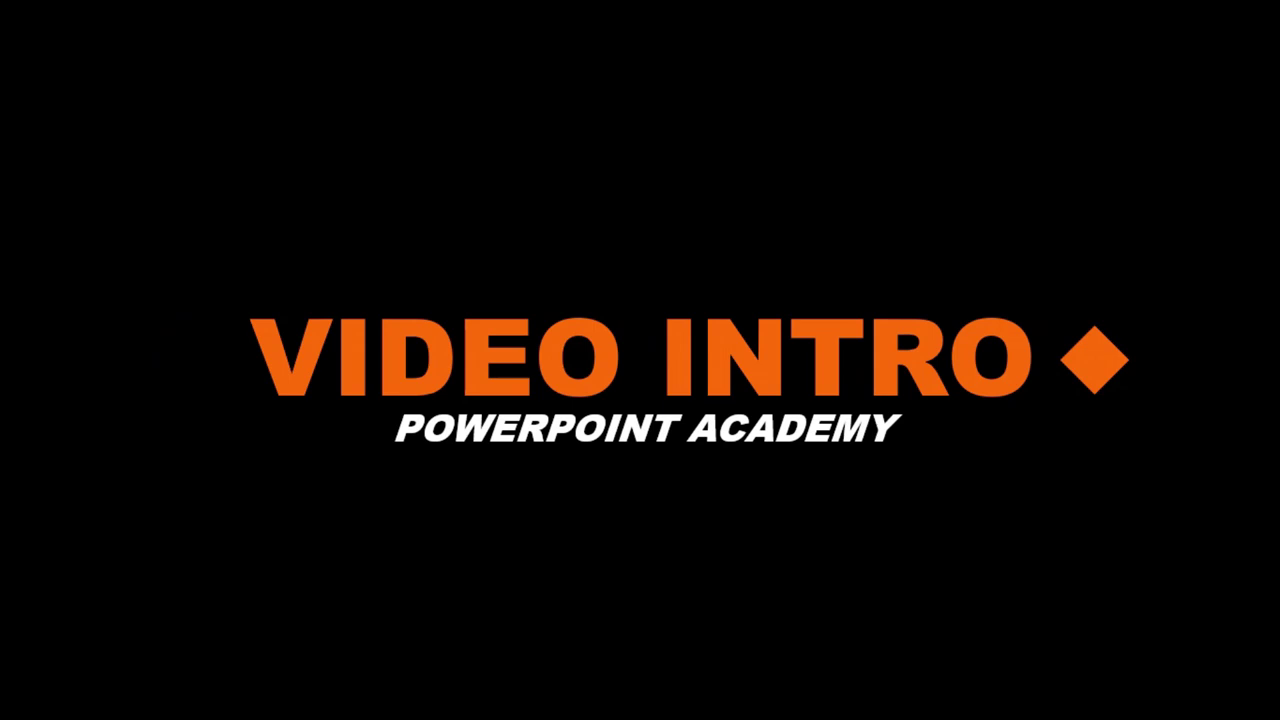
# - End the slide show, close the Animation Pane and return to the Home tab
pyautogui.press('Escape')
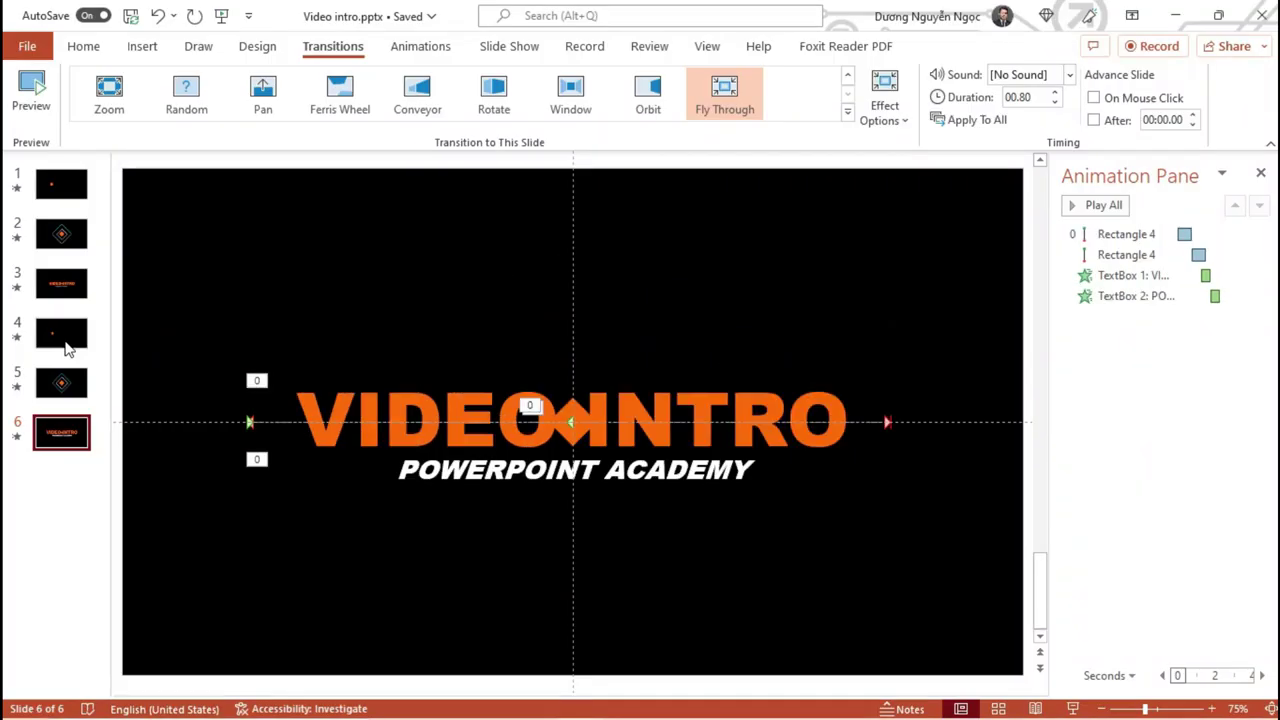
pyautogui.click(1260, 173)
pyautogui.click(84, 46)
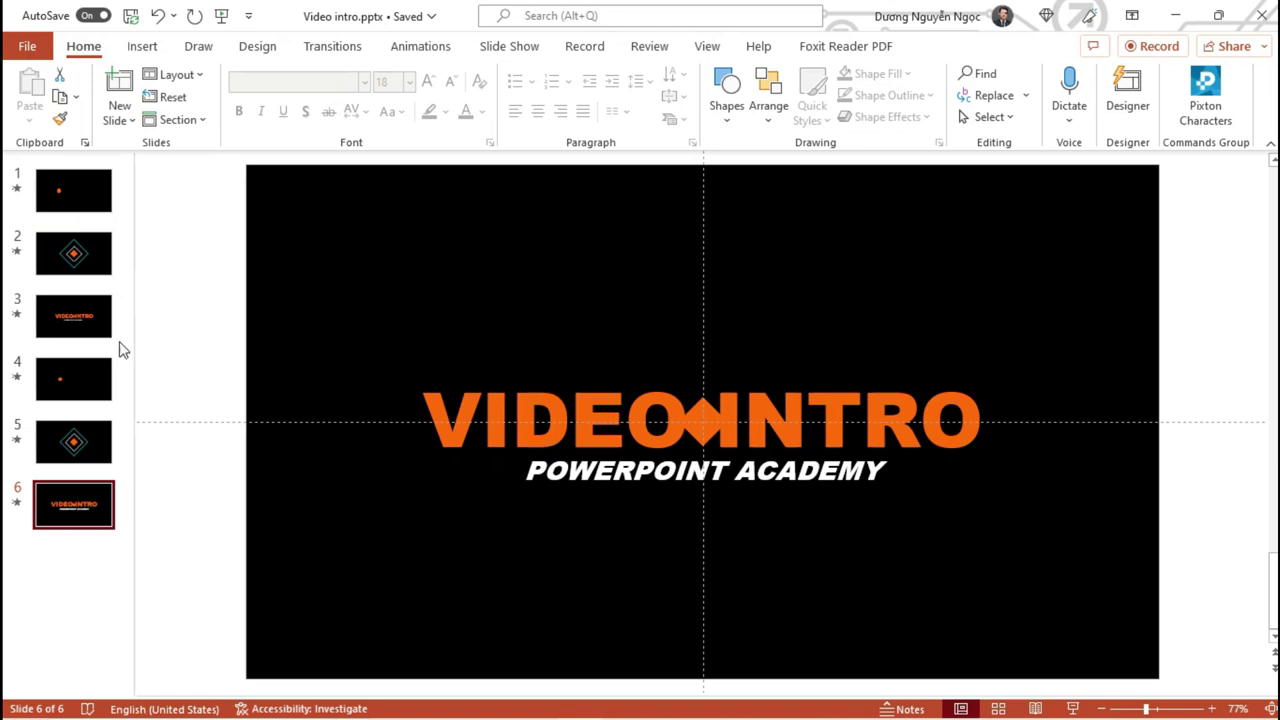
# - Export the presentation as the MPEG-4 video 'Video intro.mp4', then start the show from slide 1
pyautogui.click(30, 47)
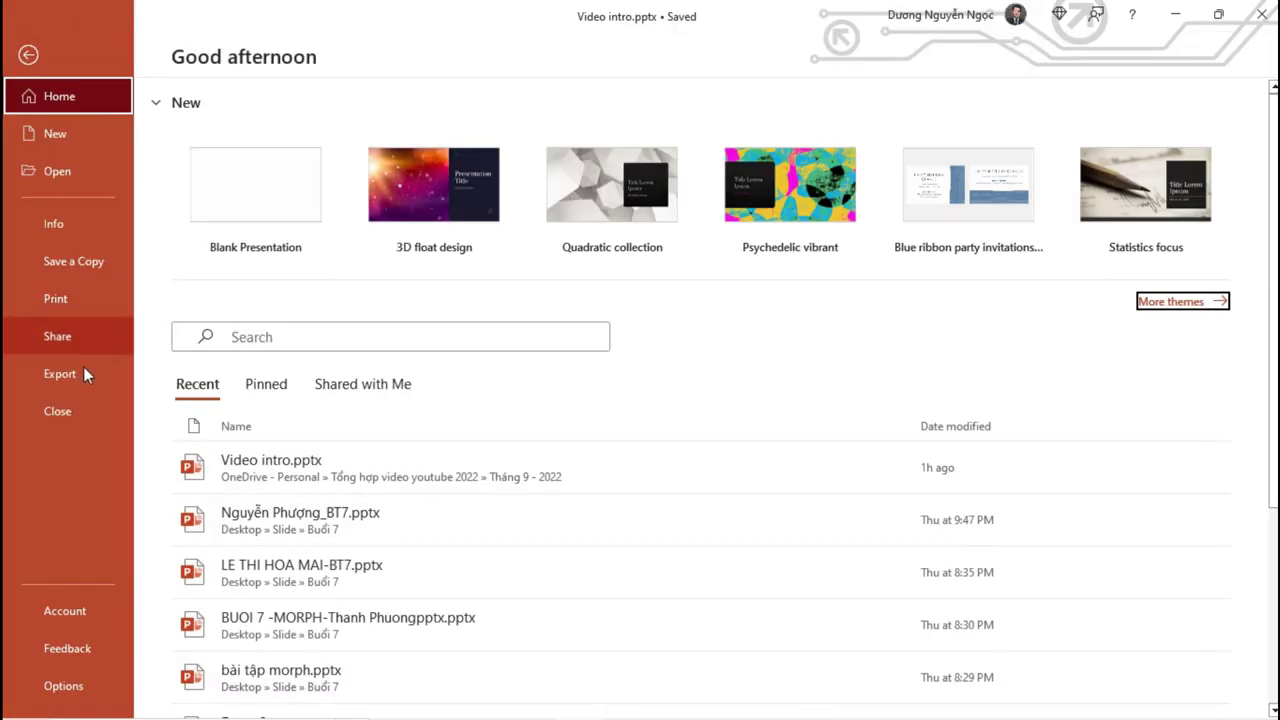
pyautogui.click(80, 372)
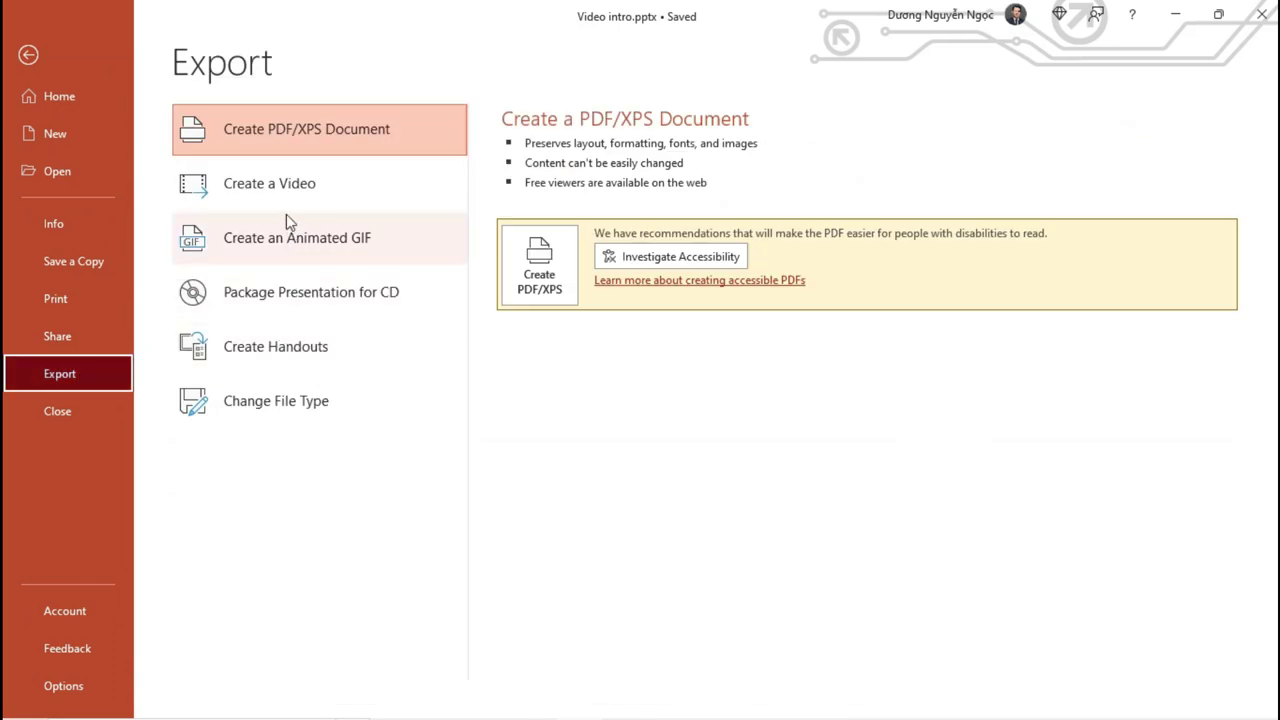
pyautogui.click(285, 190)
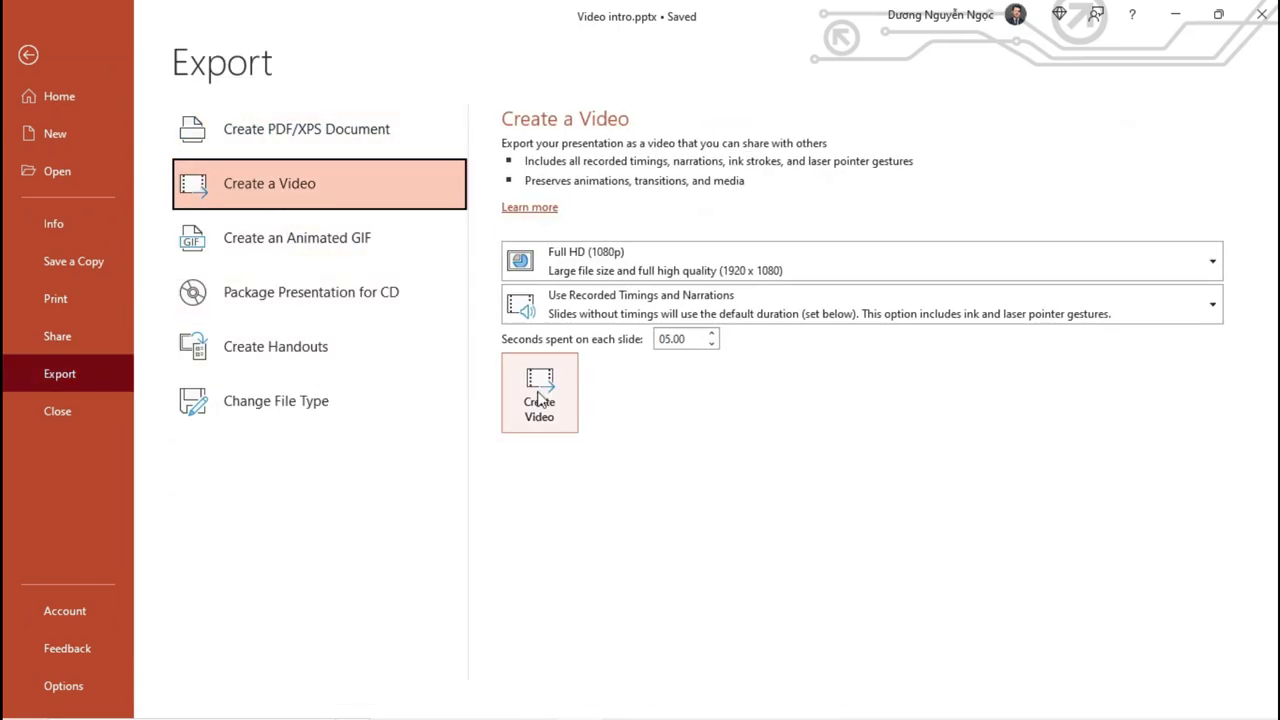
pyautogui.click(538, 398)
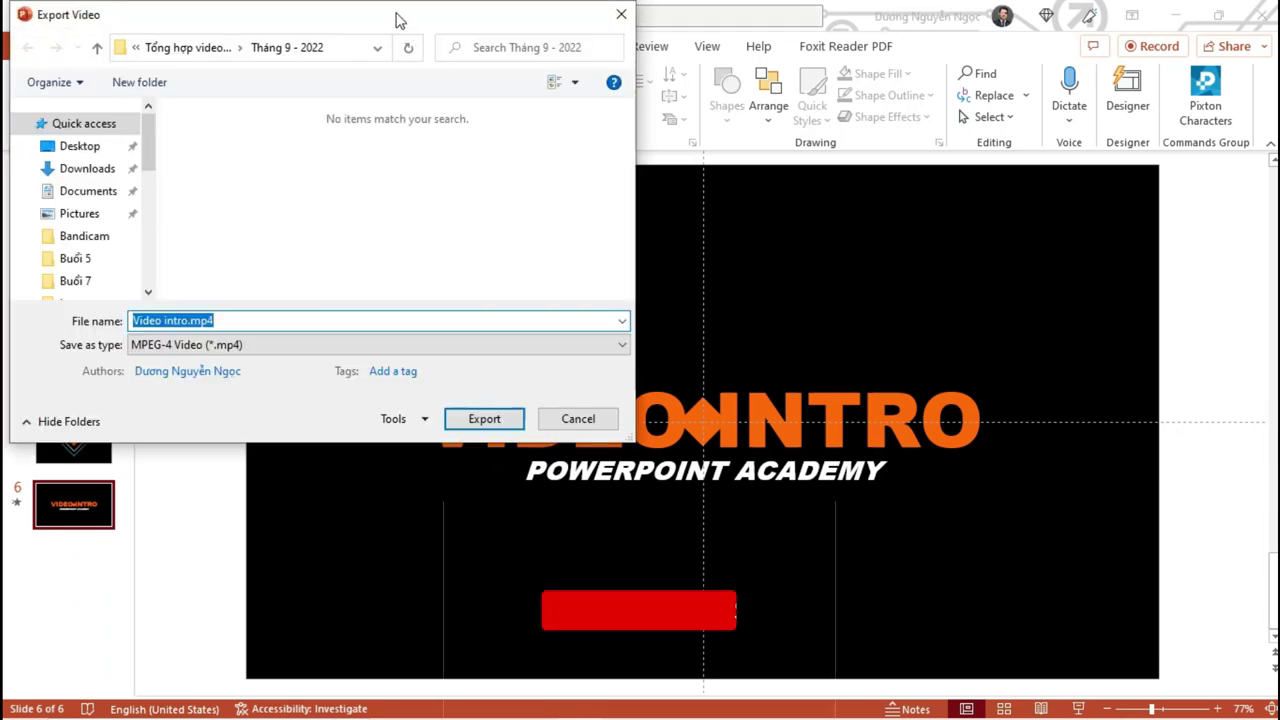
pyautogui.moveTo(397, 20); pyautogui.dragTo(755, 119)
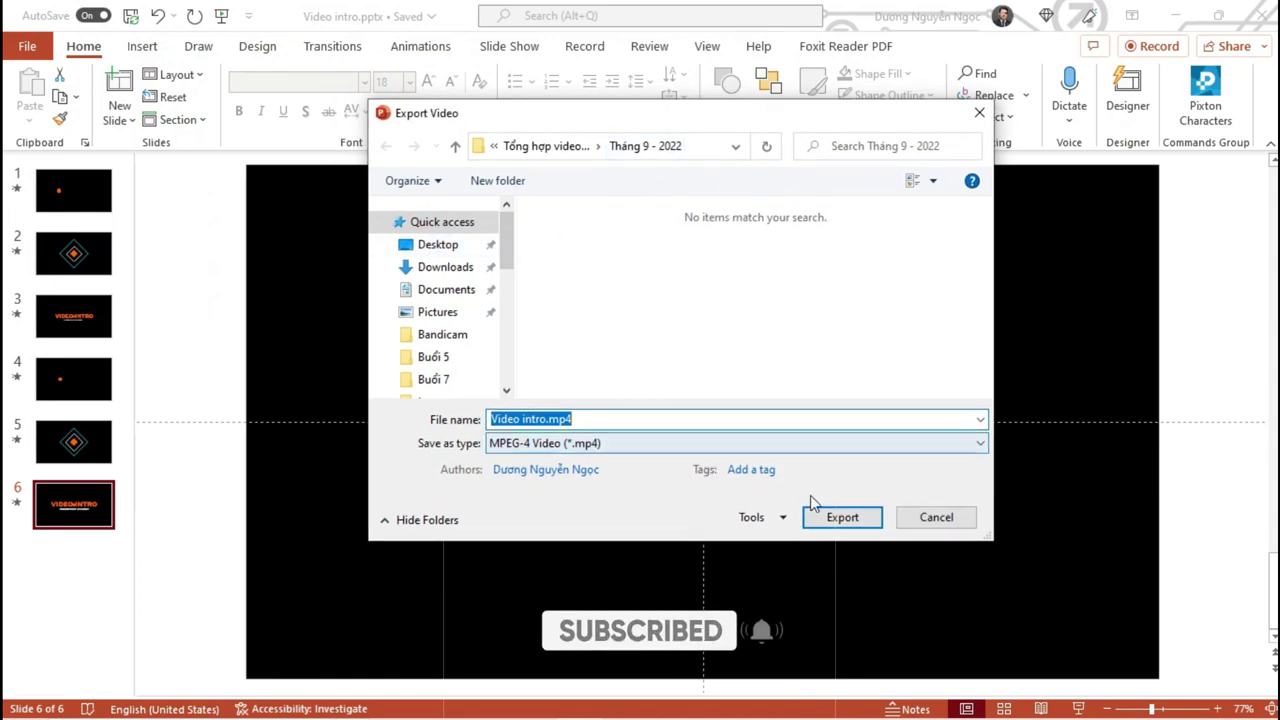
pyautogui.click(932, 521)
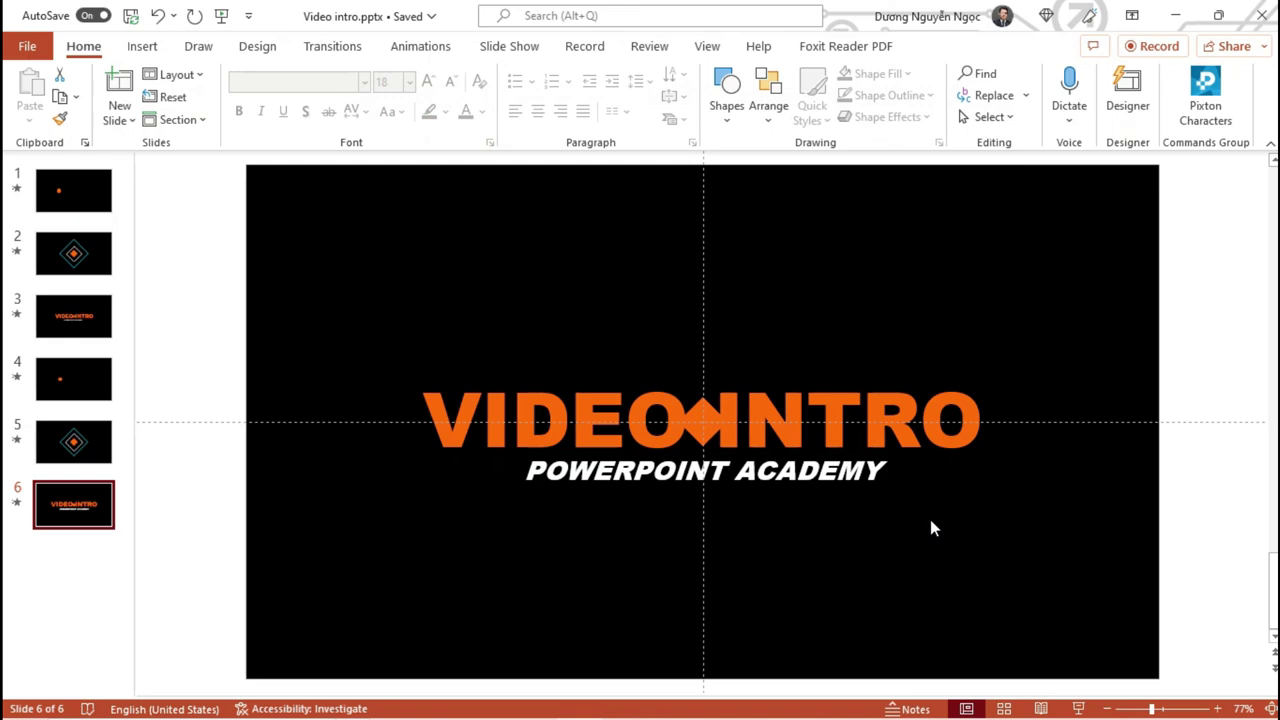
pyautogui.press('F5')
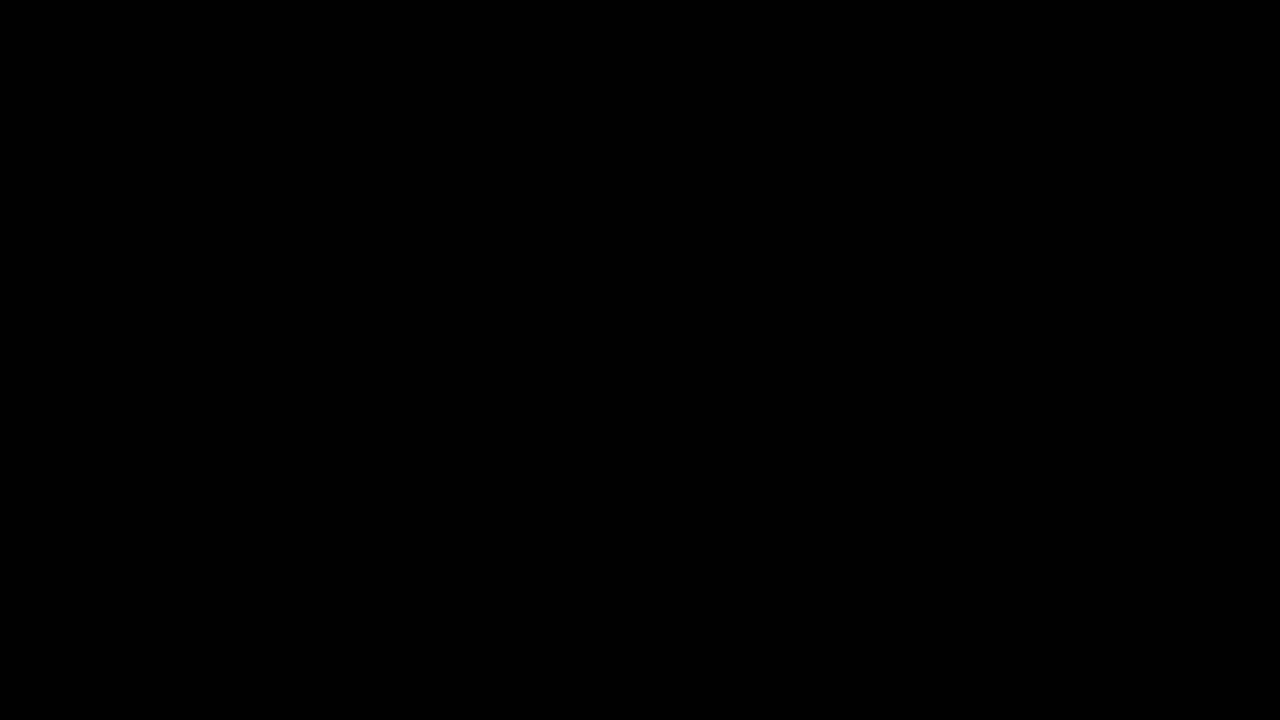